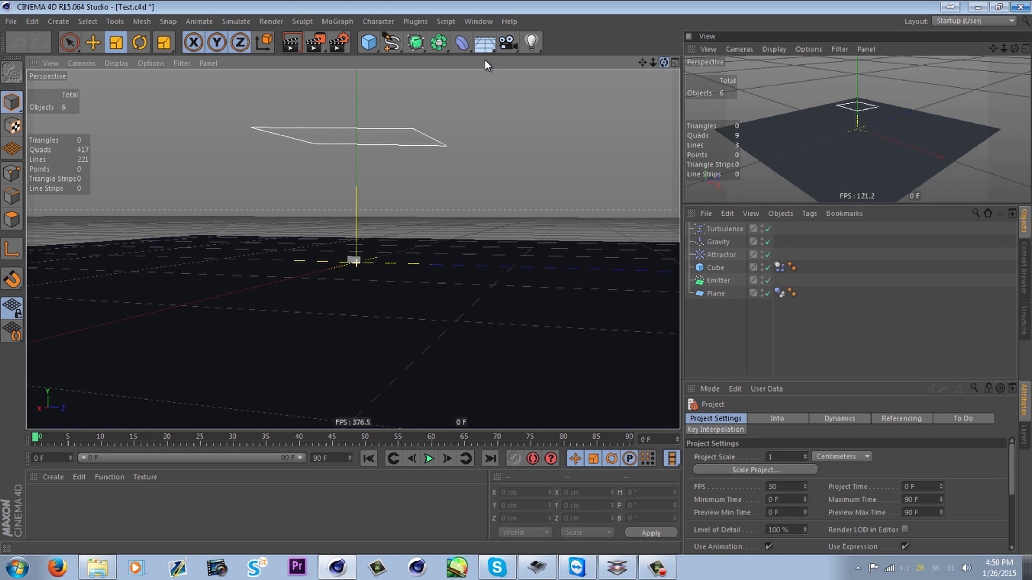
Examine the scene's plane, cube, the turbulence, gravity and attractor forces, and the particle emitter by selecting them
alt+drag(438, 240, 384, 299)
drag(641, 62, 353, 247)
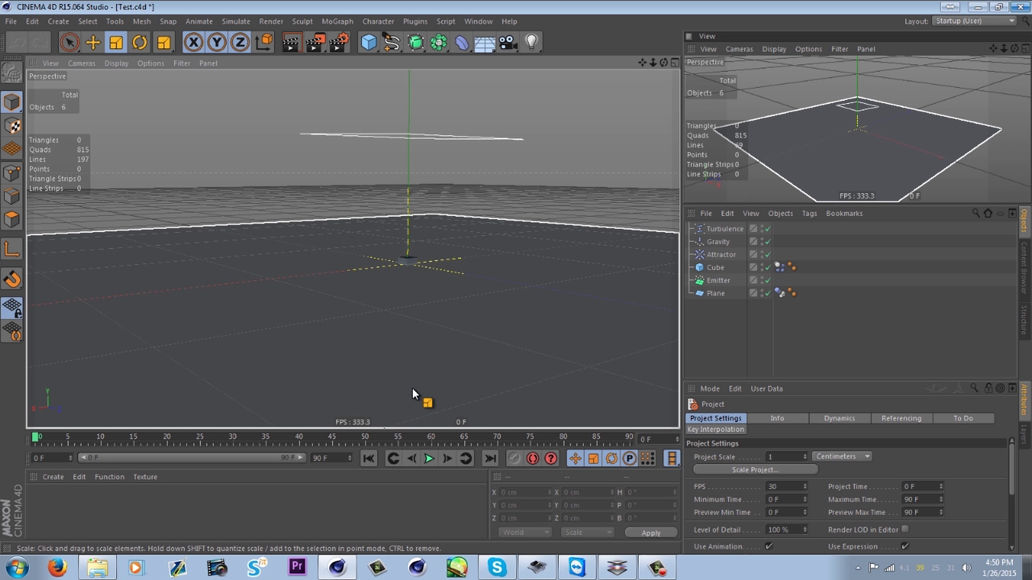
click(318, 319)
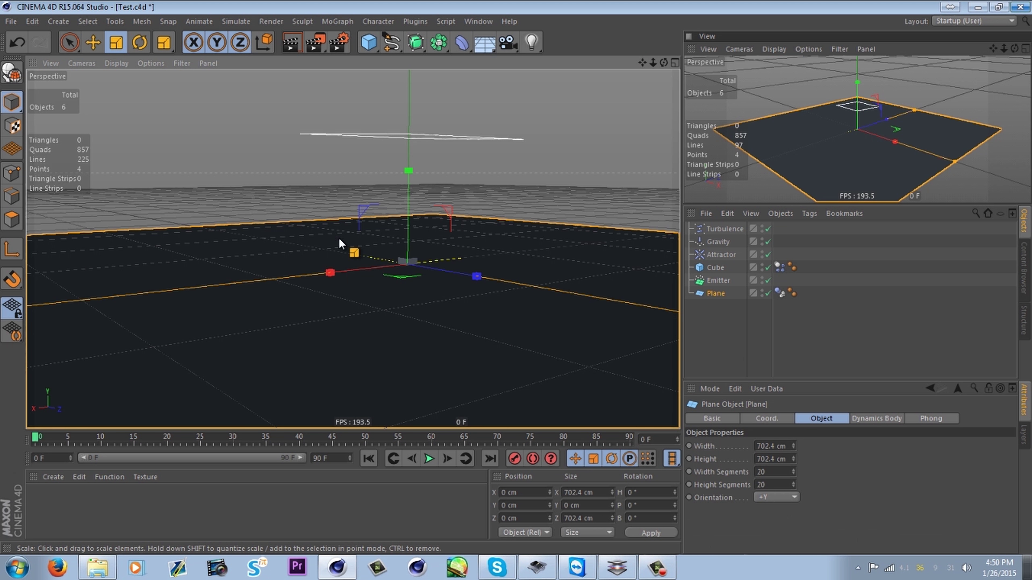
click(368, 41)
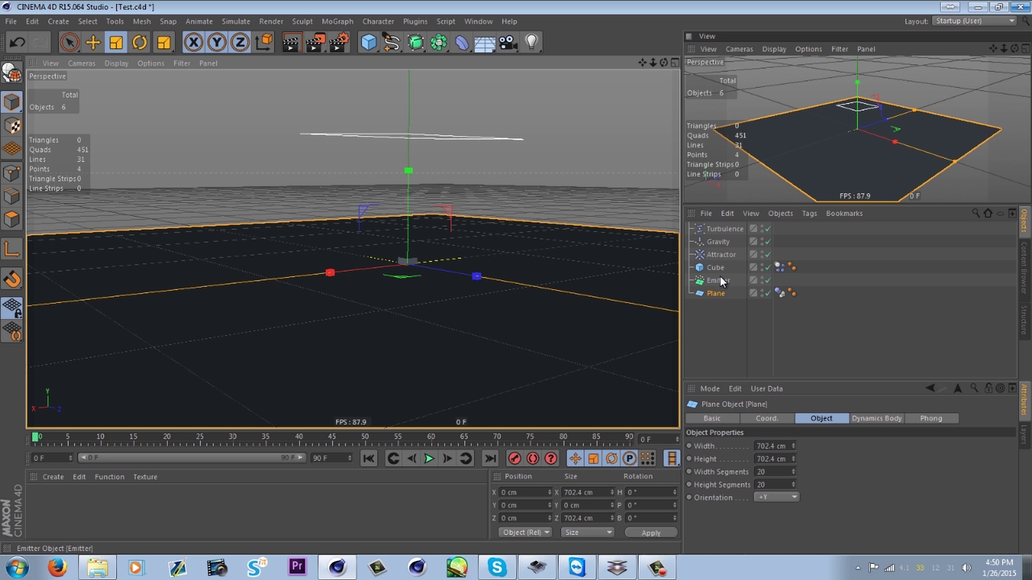
click(716, 267)
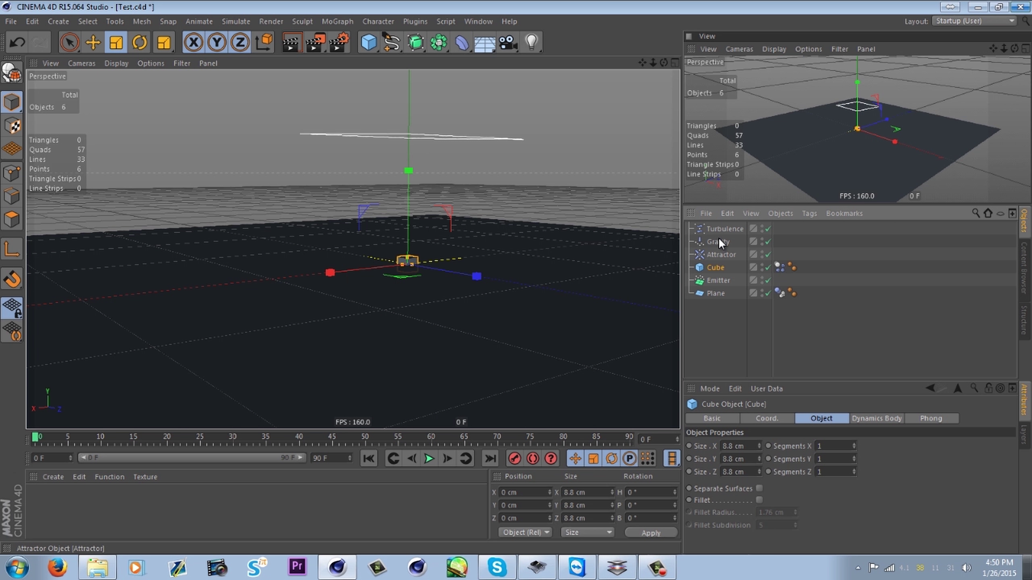
drag(722, 256, 721, 256)
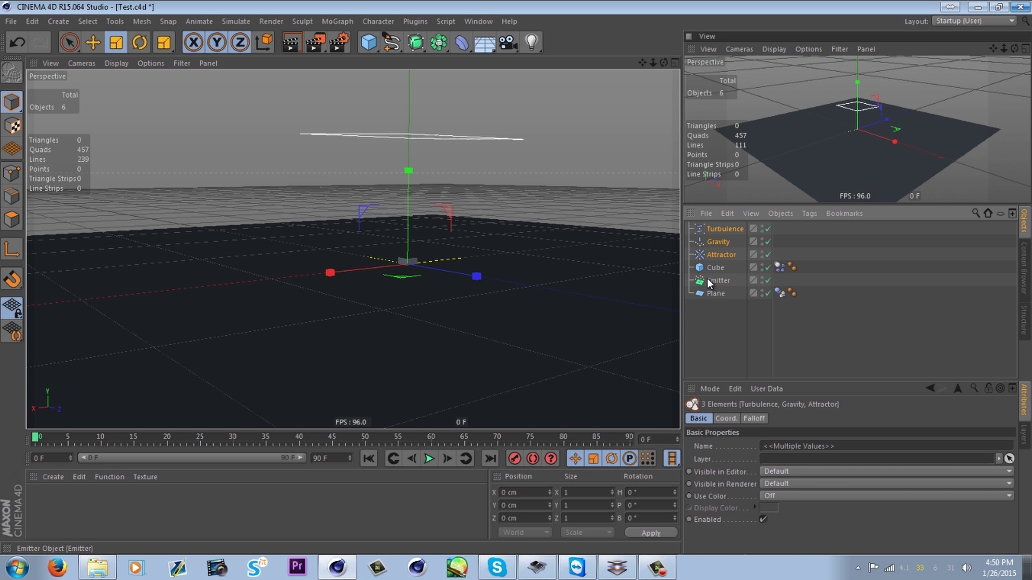
click(707, 279)
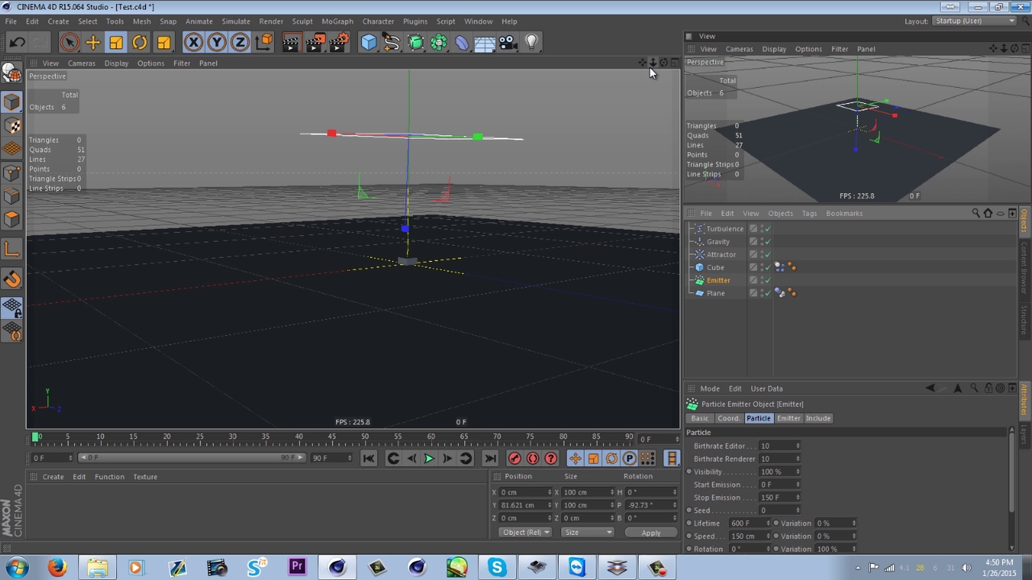
Play the animation from the start to watch the emitter's particles, with all of its particle settings in view
drag(642, 62, 578, 102)
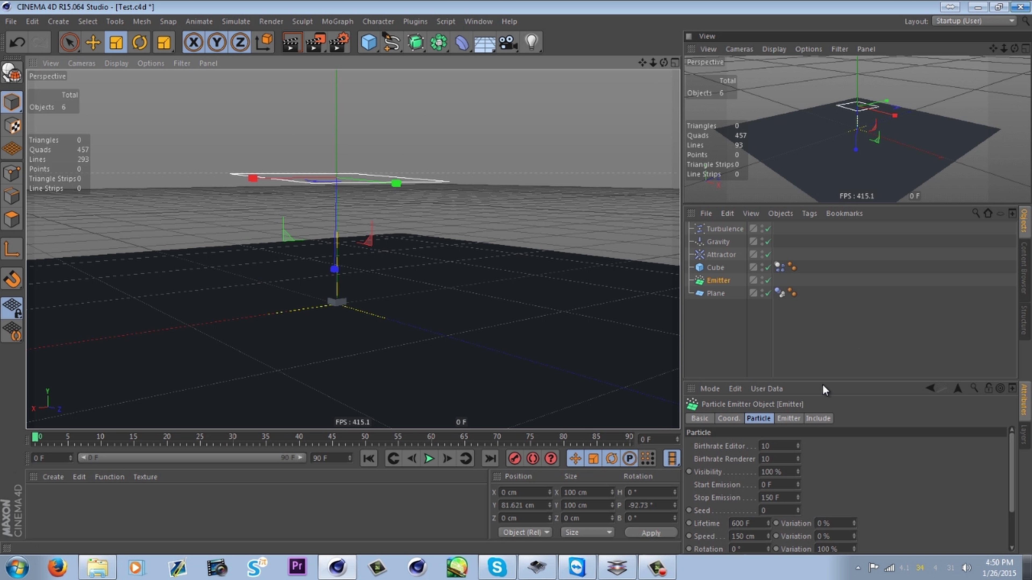
drag(822, 382, 822, 268)
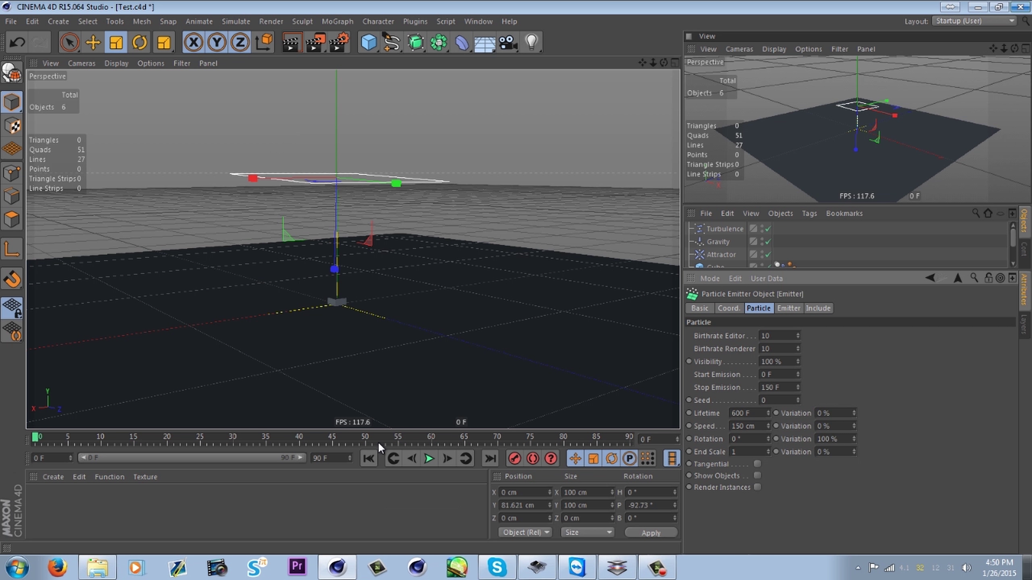
click(368, 458)
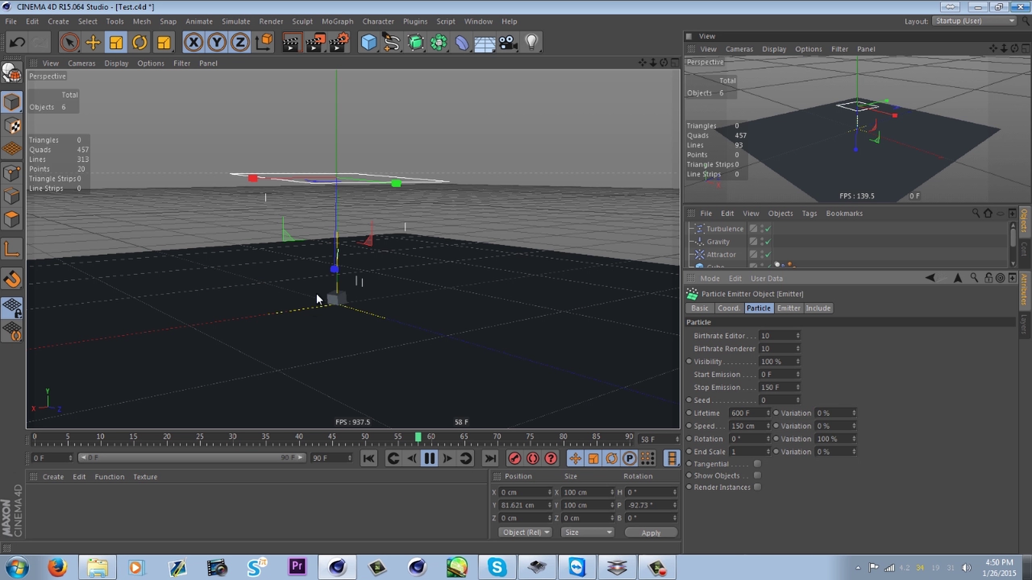
Turn on Show Objects for the emitter and make the cube its child so the particles are emitted as cubes
click(767, 265)
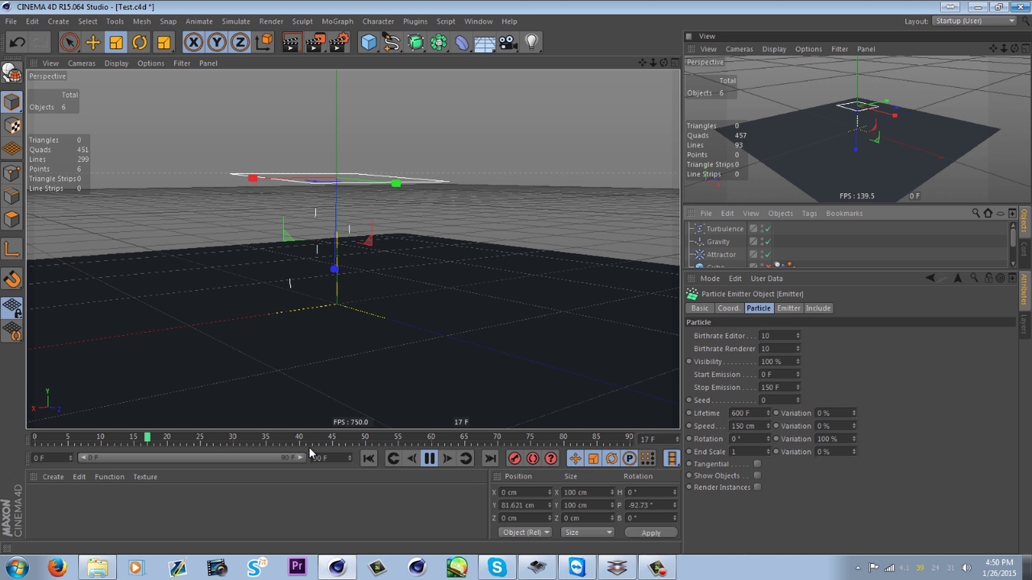
click(757, 475)
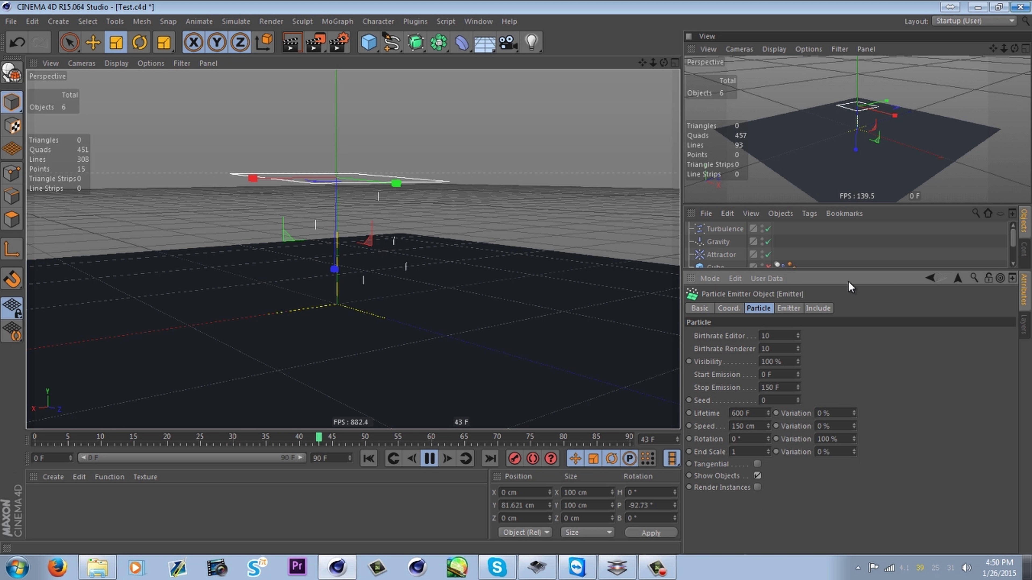
drag(851, 273, 851, 328)
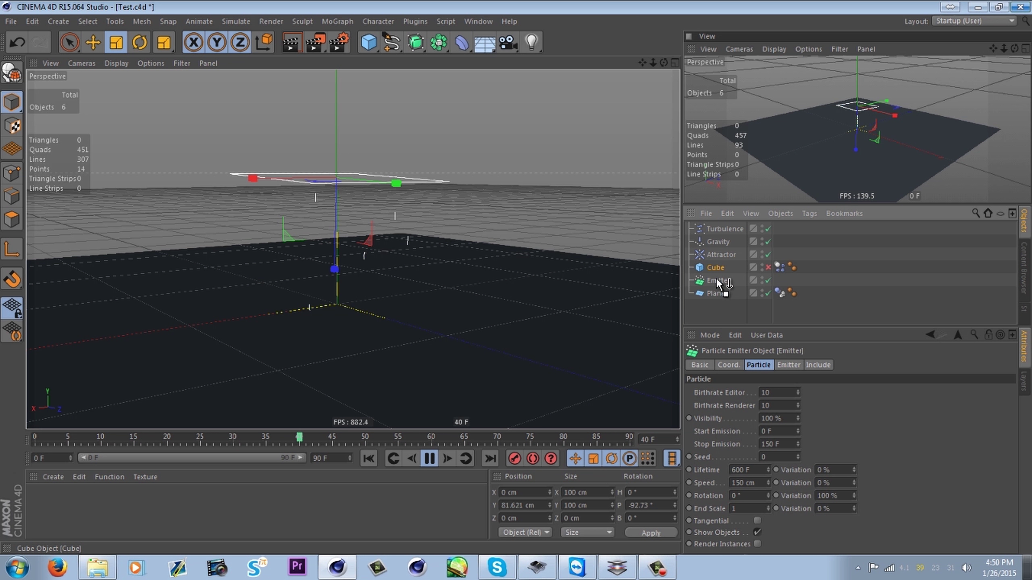
drag(717, 281, 717, 280)
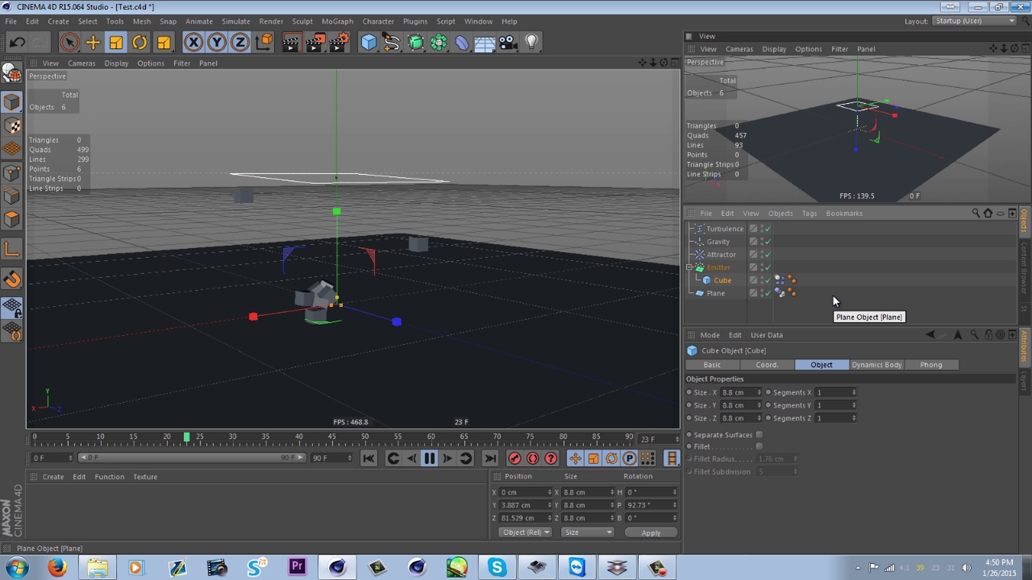
Set the emitter's editor birthrate to 5
click(716, 268)
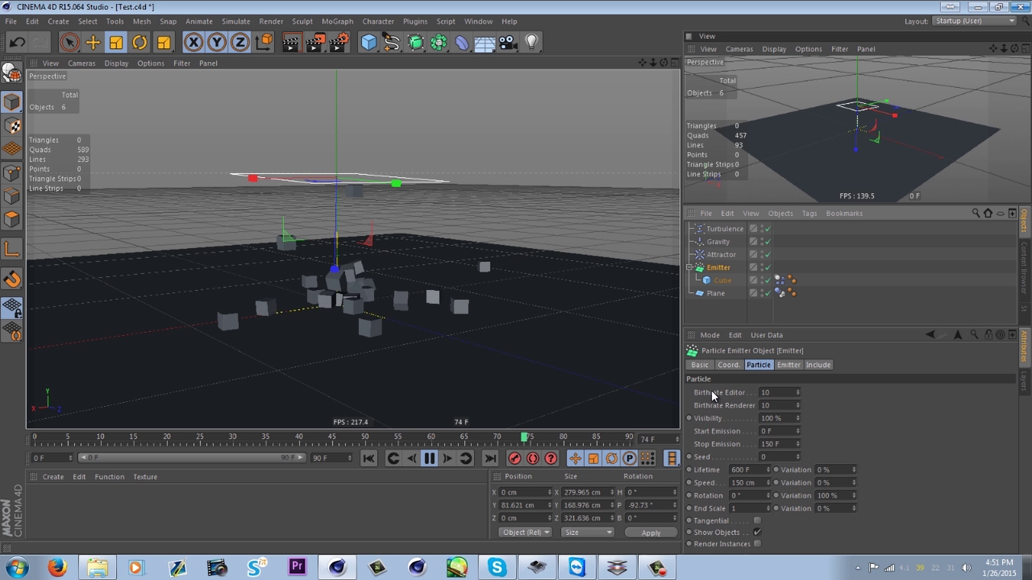
click(770, 392)
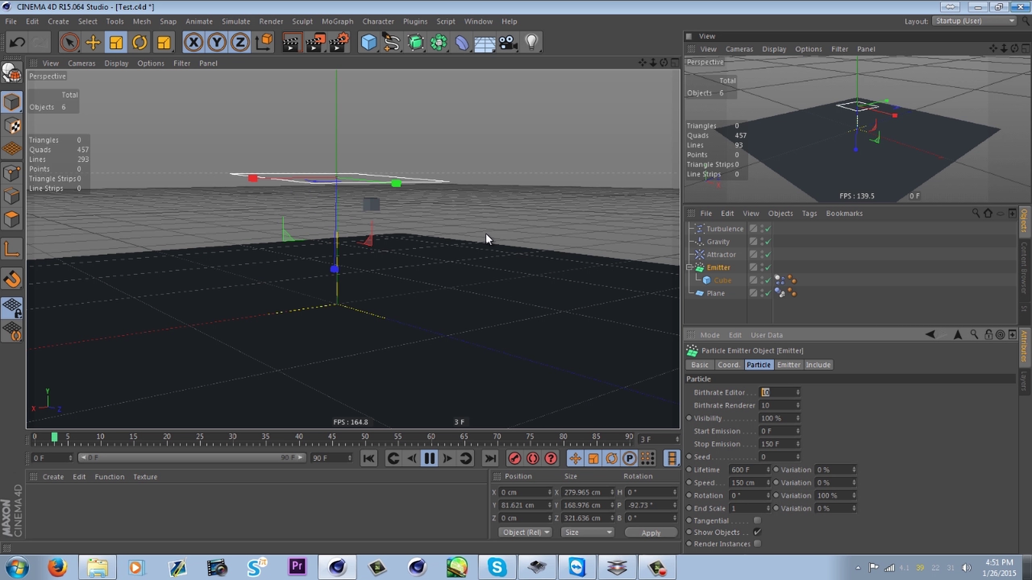
text(5)
key(Return)
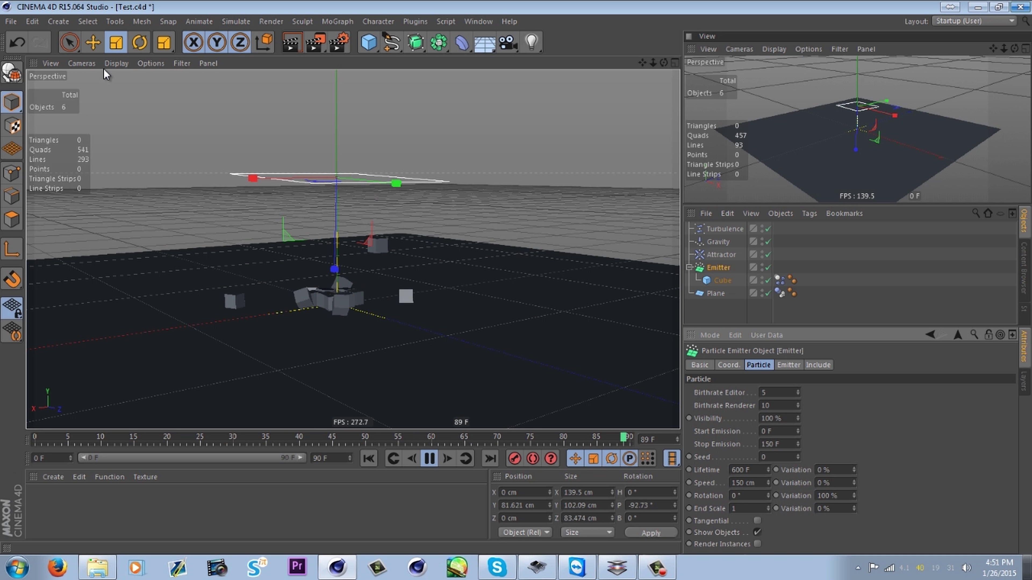
Set the emitter's editor birthrate to 10
click(115, 63)
mouse_move(148, 64)
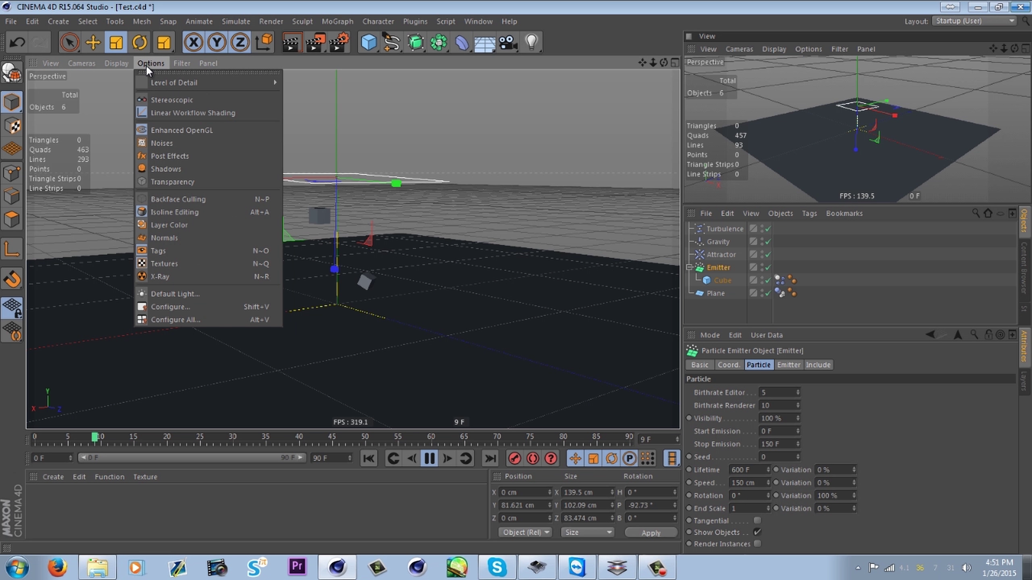
mouse_move(205, 81)
click(323, 85)
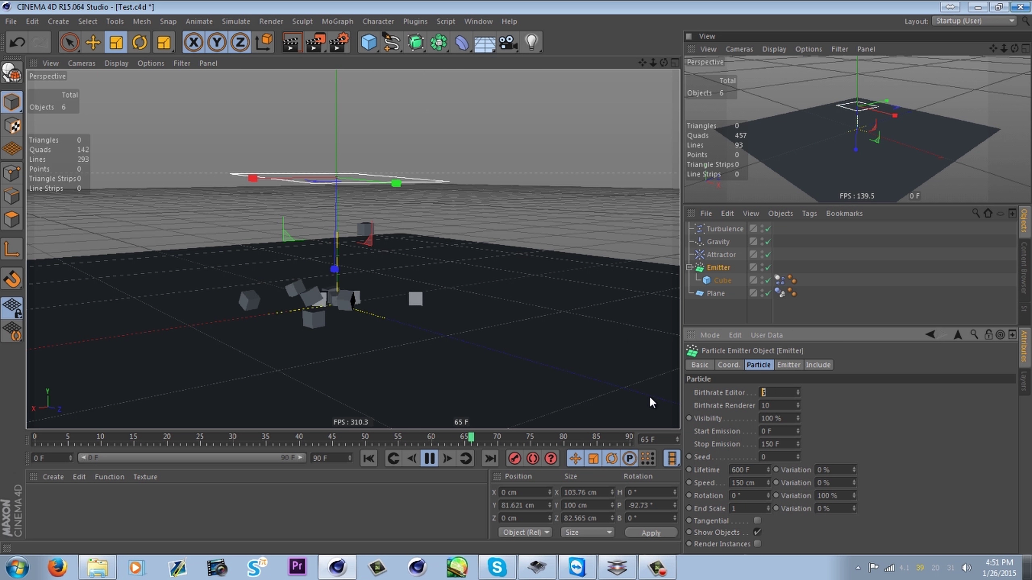
text(10)
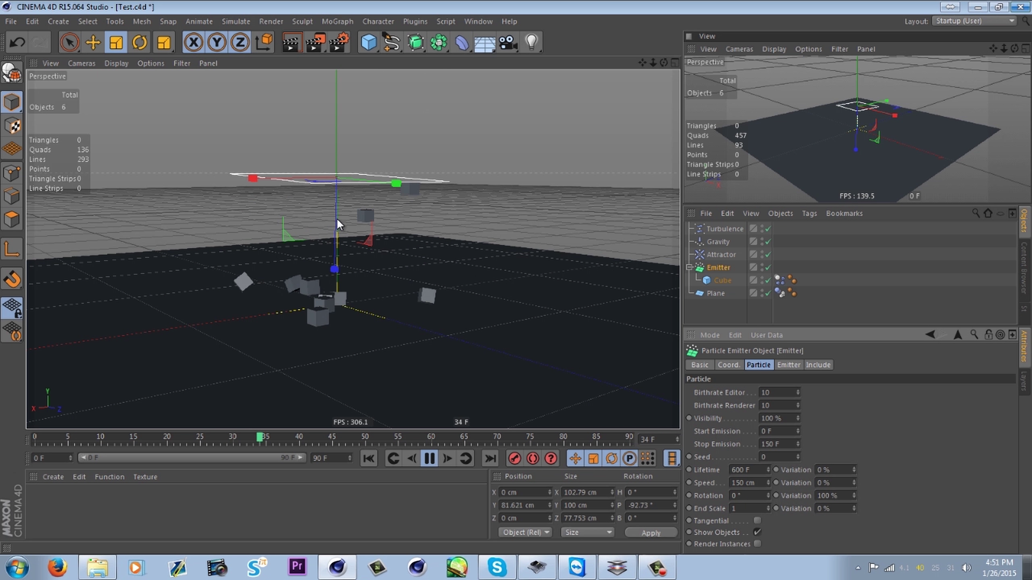
Set the emitter's renderer birthrate to 100, keeping the editor birthrate at 10
click(151, 64)
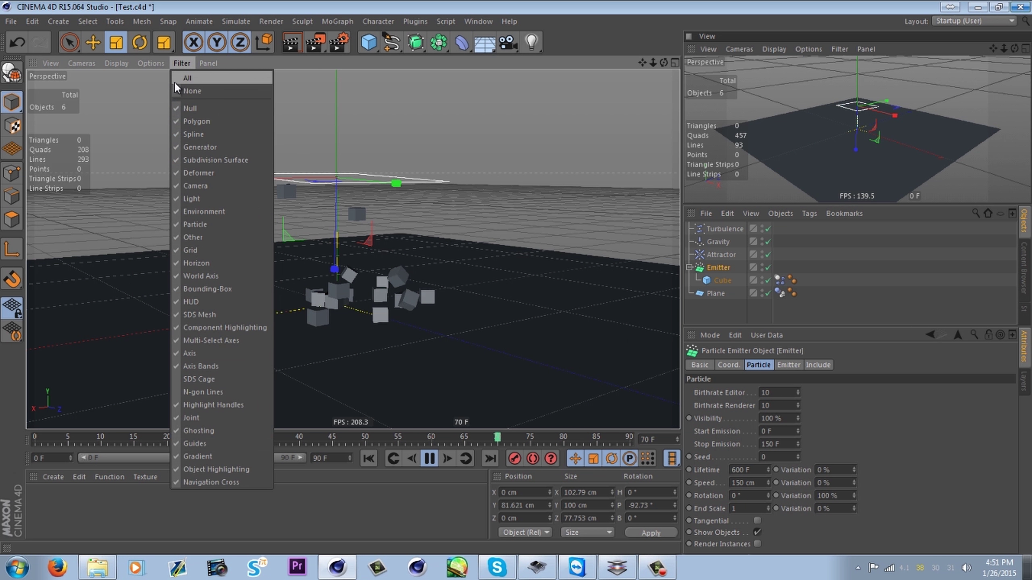
mouse_move(175, 84)
click(324, 113)
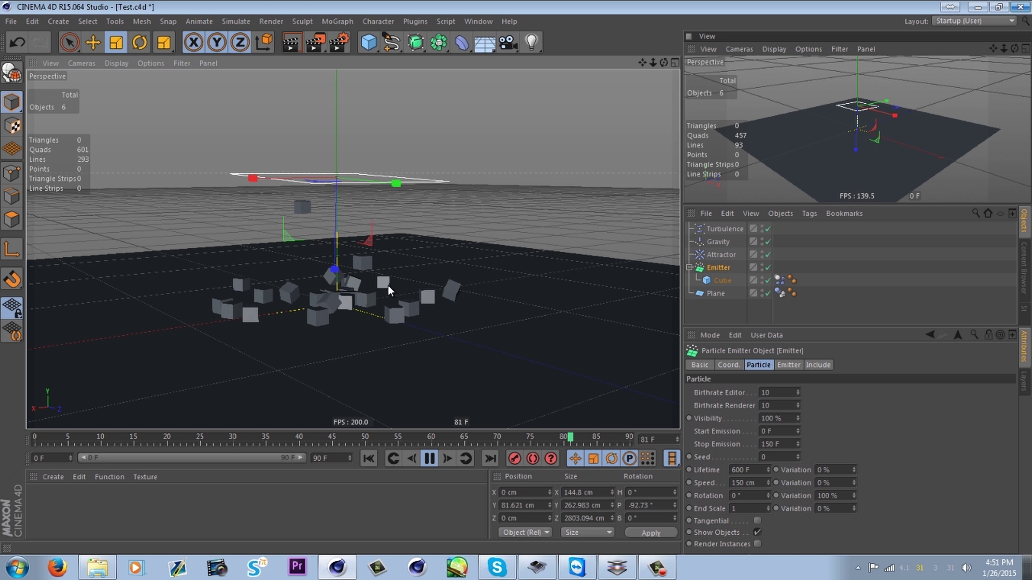
click(769, 392)
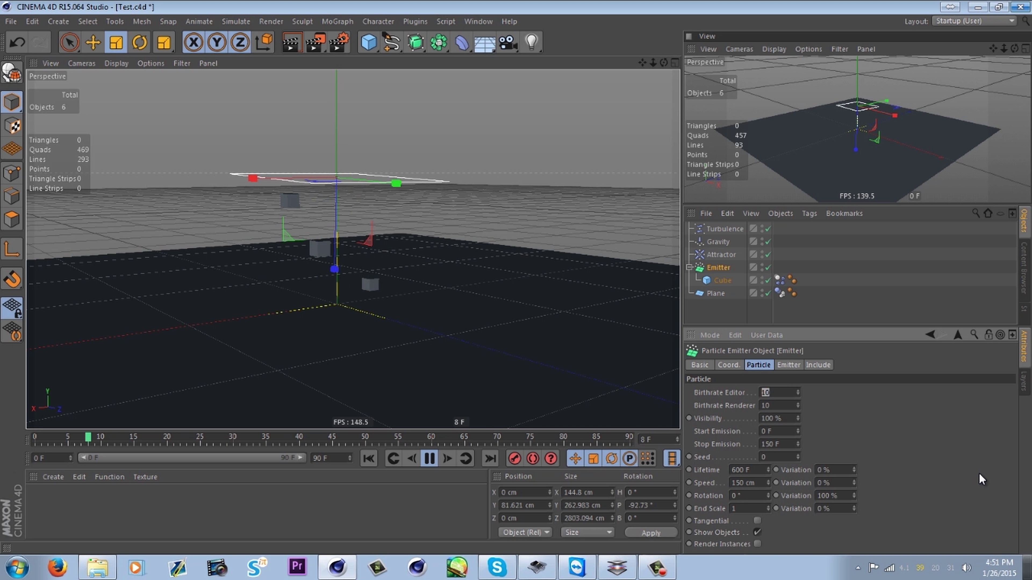
key(Tab)
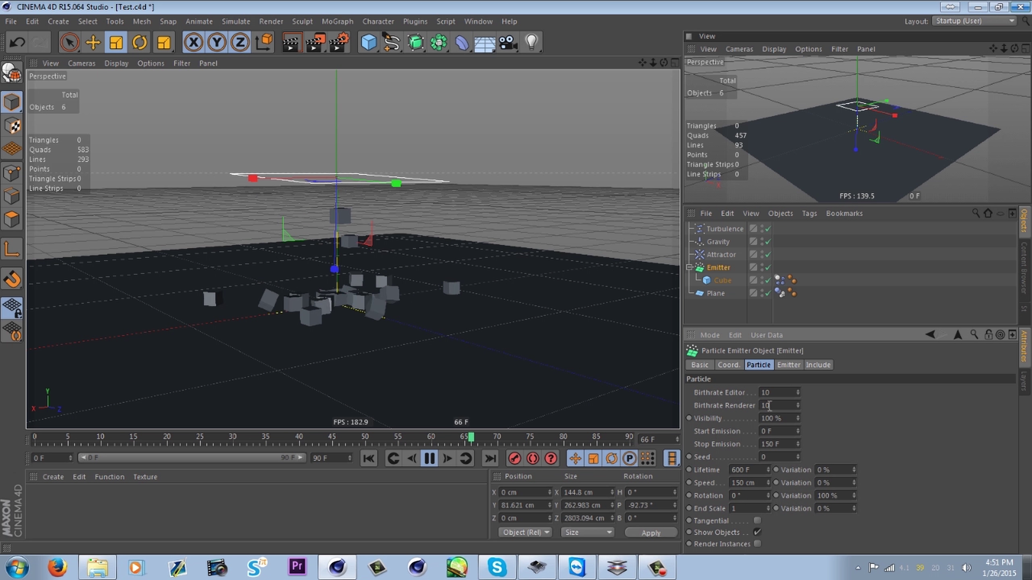
text(100)
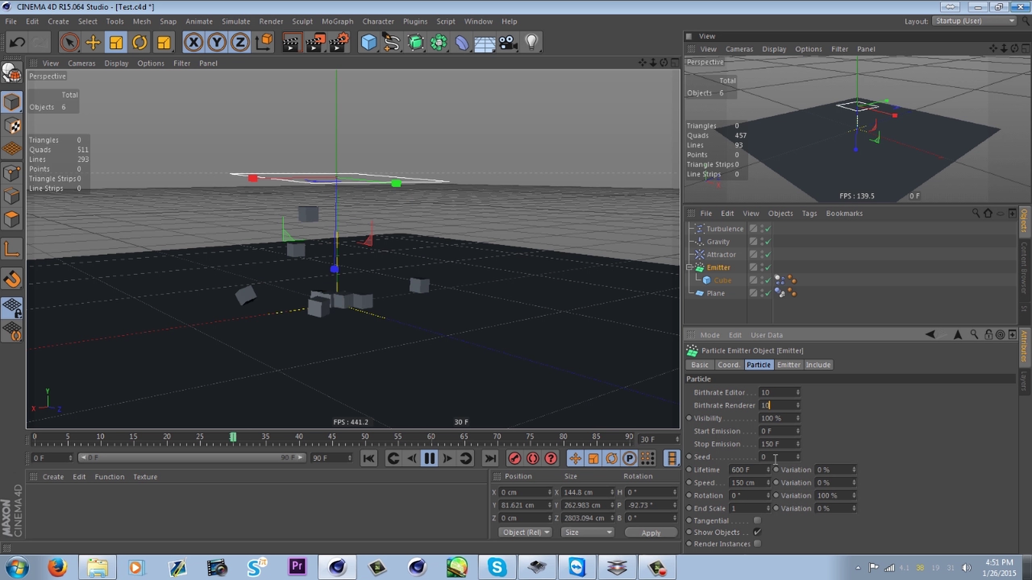
Render the scene to the Picture Viewer, then close the viewer and stop the render
click(151, 63)
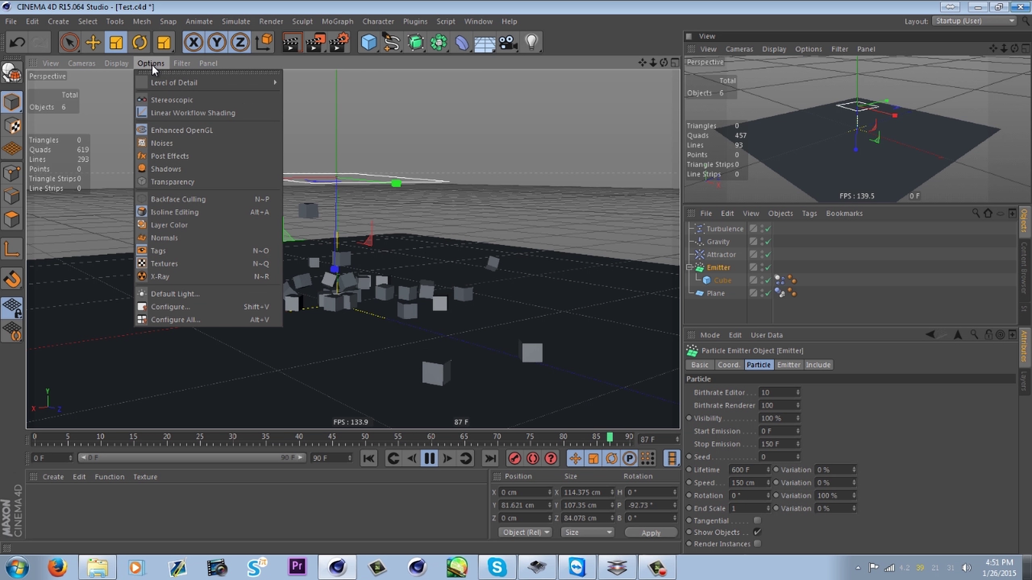
mouse_move(208, 63)
click(314, 42)
click(315, 42)
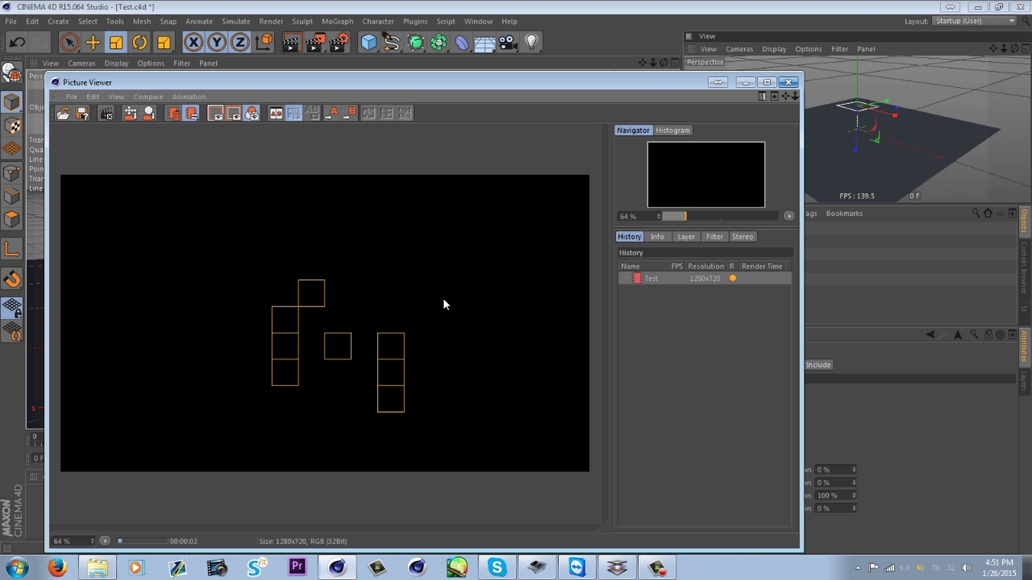
click(788, 82)
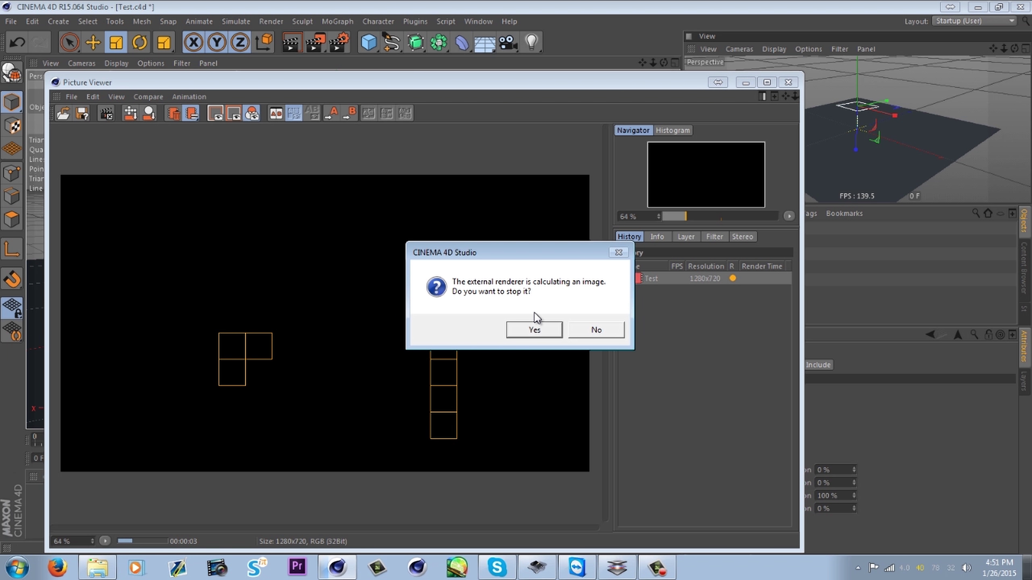
click(534, 328)
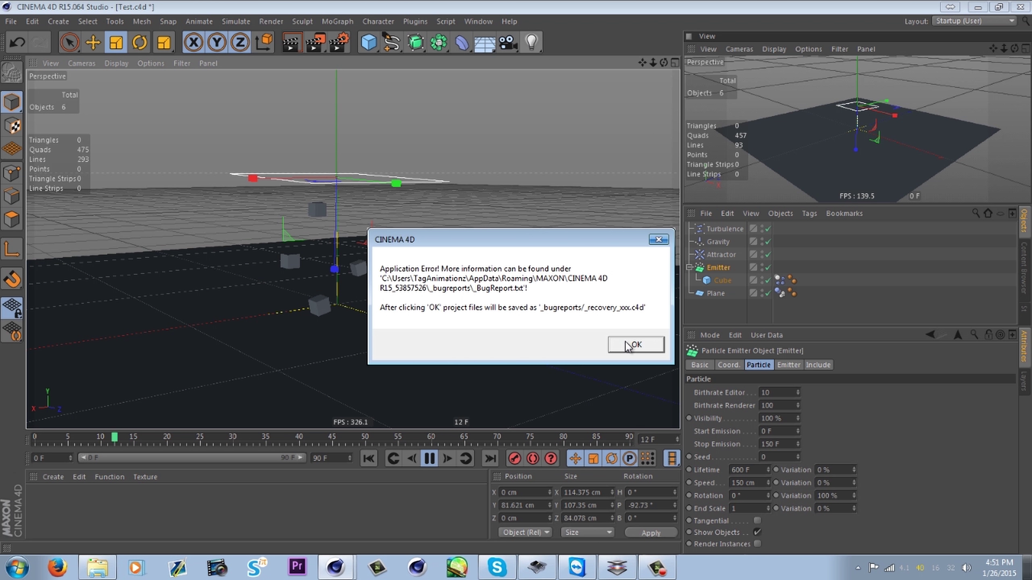
Dismiss the application error, decline to send the bug report, and reopen the recent project Test.c4d
click(625, 347)
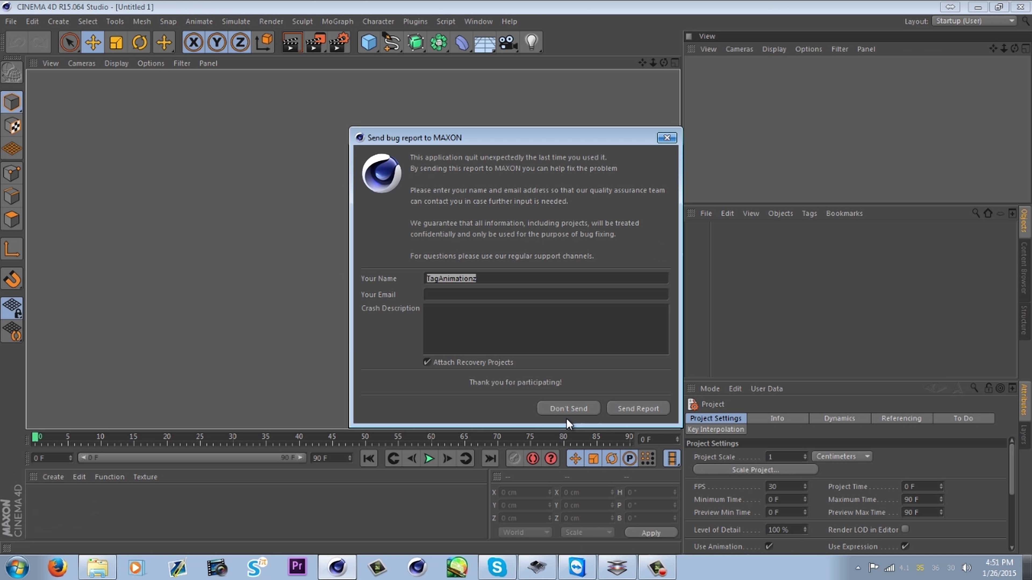
click(566, 406)
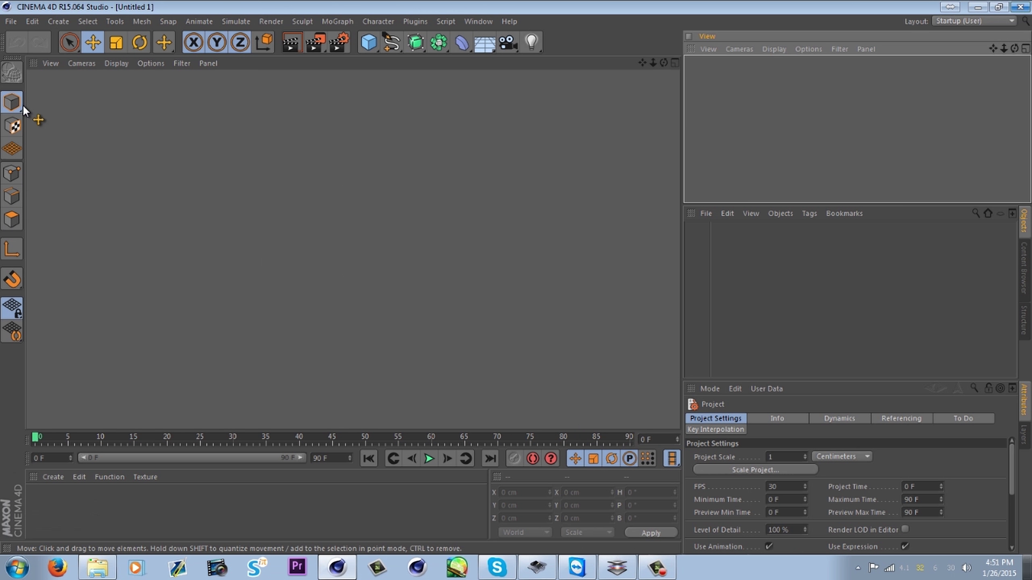
click(10, 21)
mouse_move(55, 238)
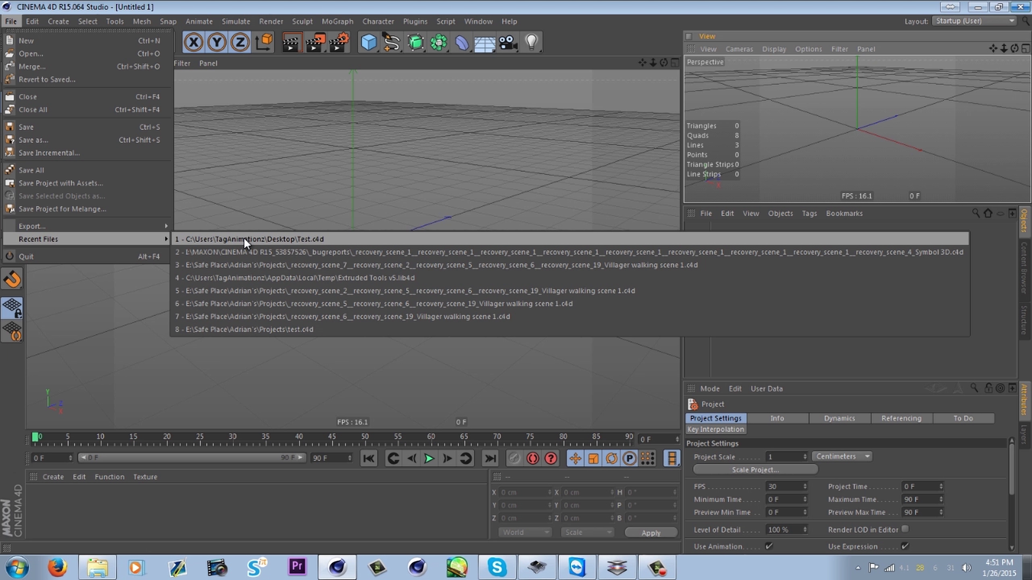
click(256, 240)
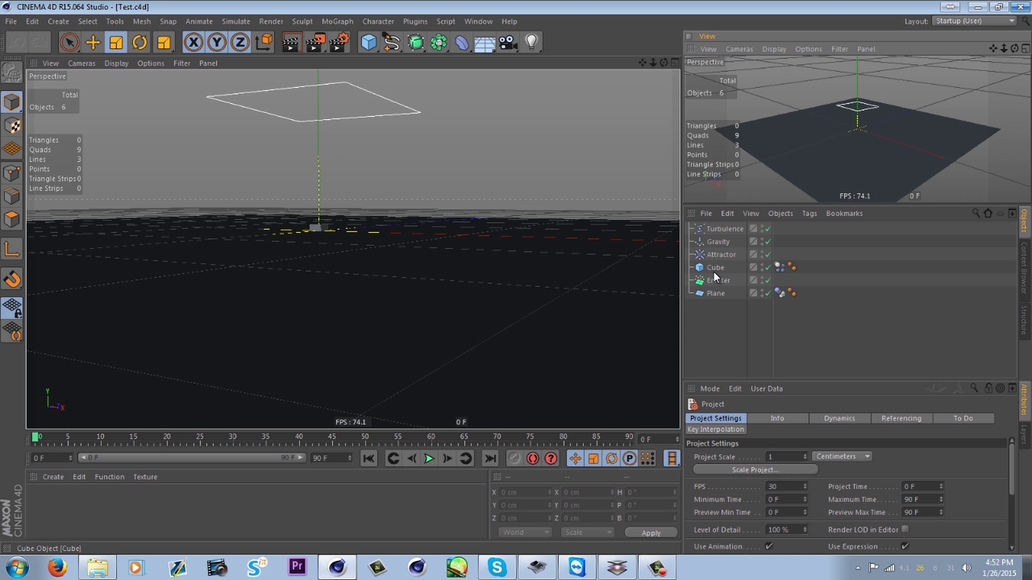
Make the cube a child of the emitter and turn on Show Objects while the animation plays
drag(713, 272, 715, 282)
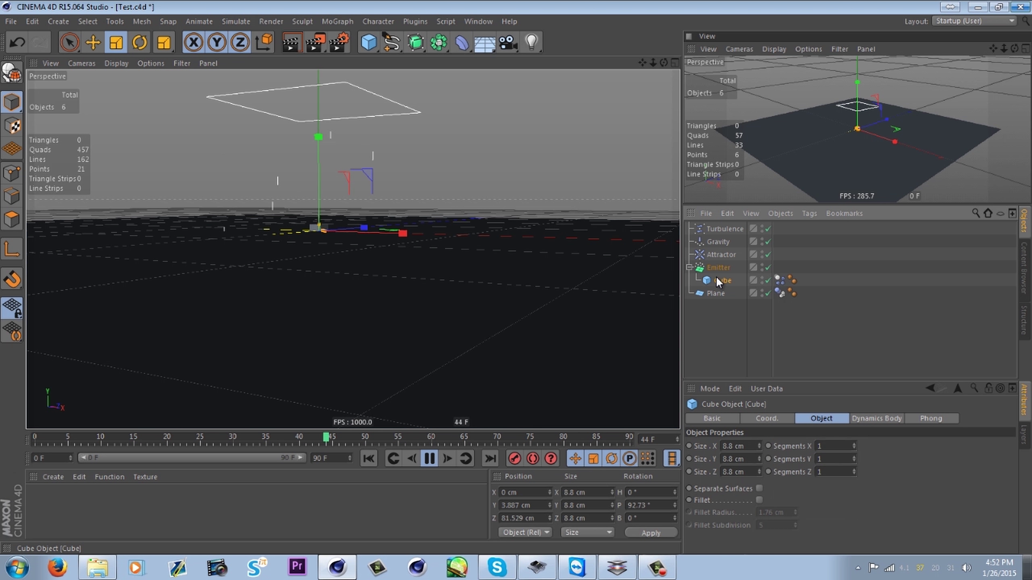
click(717, 267)
scroll(690, 490, down, 3)
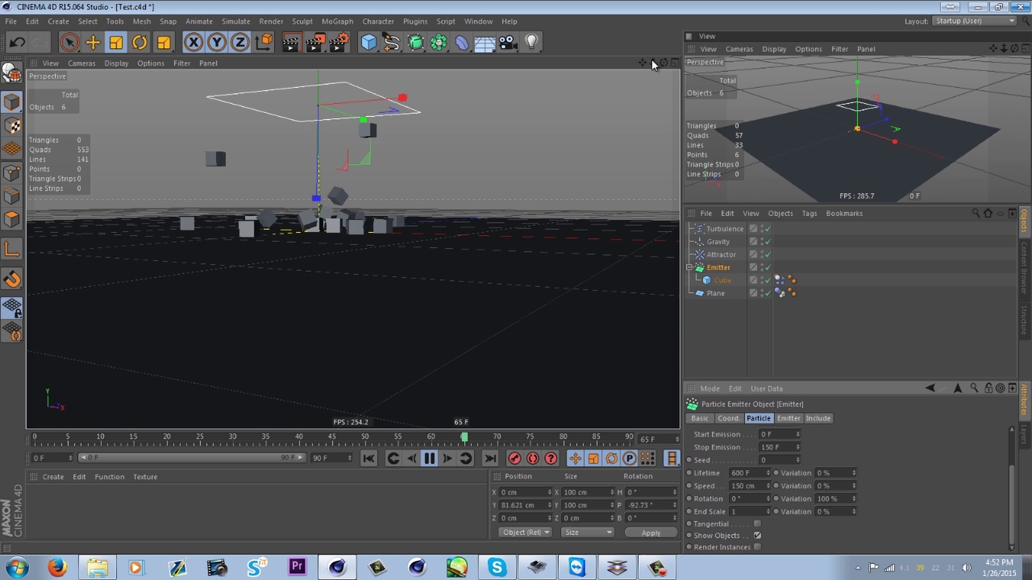
drag(642, 62, 655, 153)
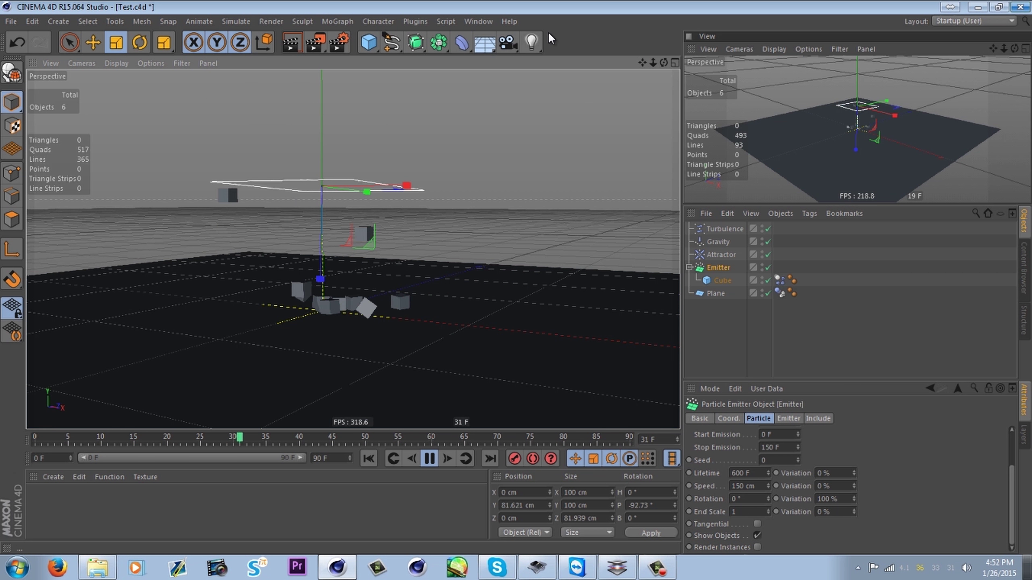
Add a light, move it above the emitter to about X -49, Y 178, Z 40 cm, and check it during playback
click(532, 42)
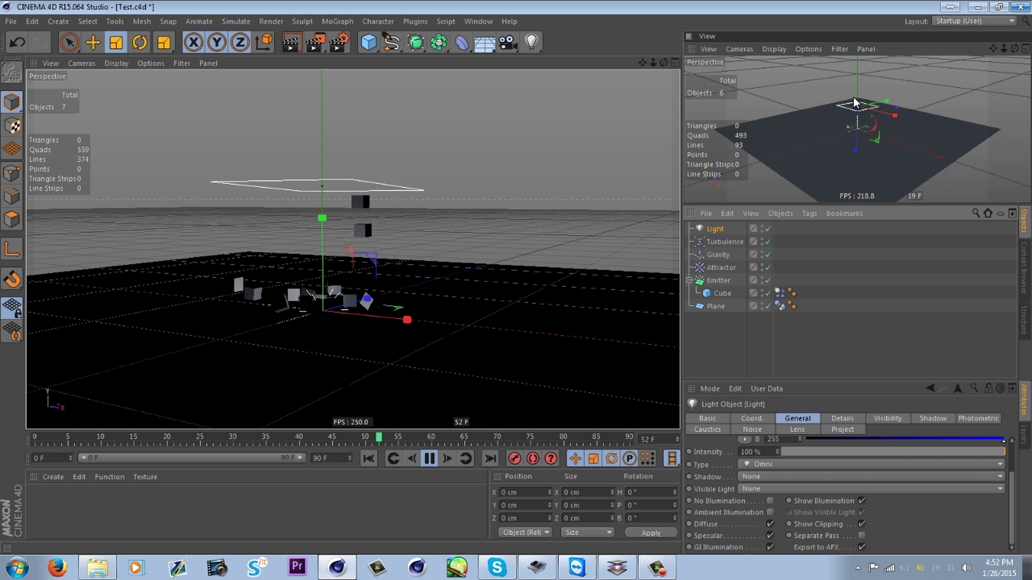
key(e)
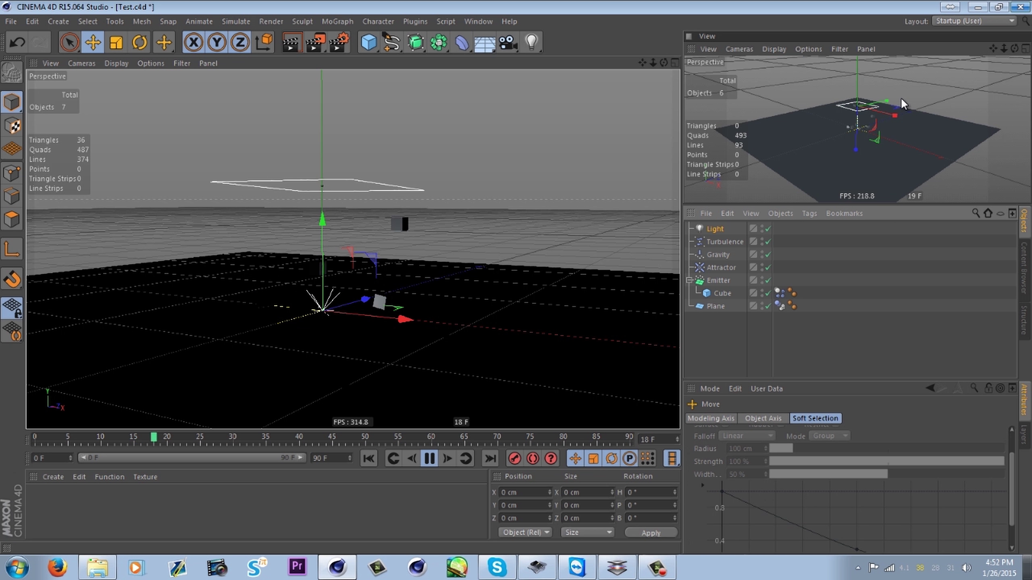
drag(812, 82, 875, 82)
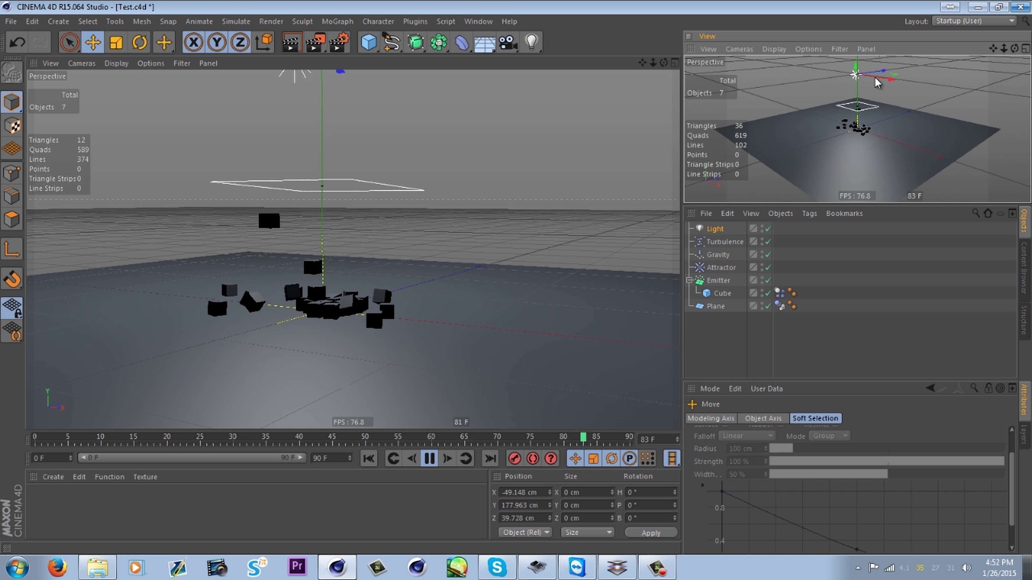
click(429, 459)
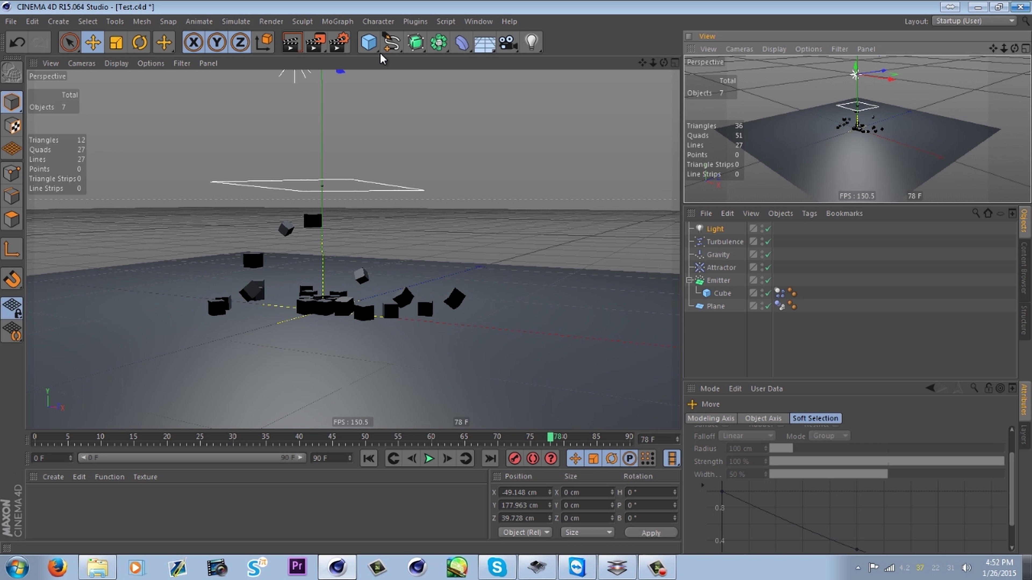
click(429, 458)
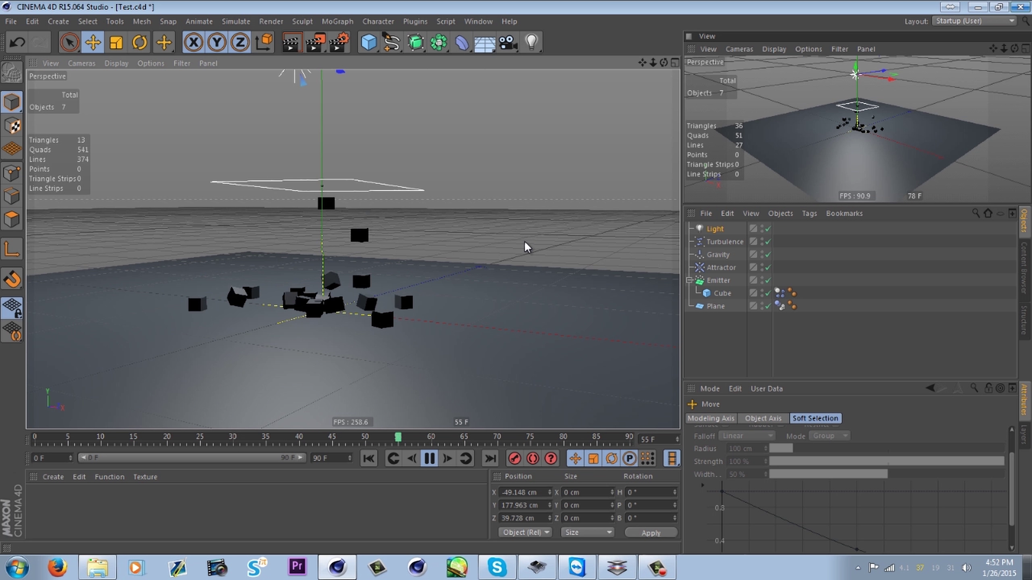
Set the emitter's renderer birthrate to 100 and pause the animation at frame 49
click(716, 280)
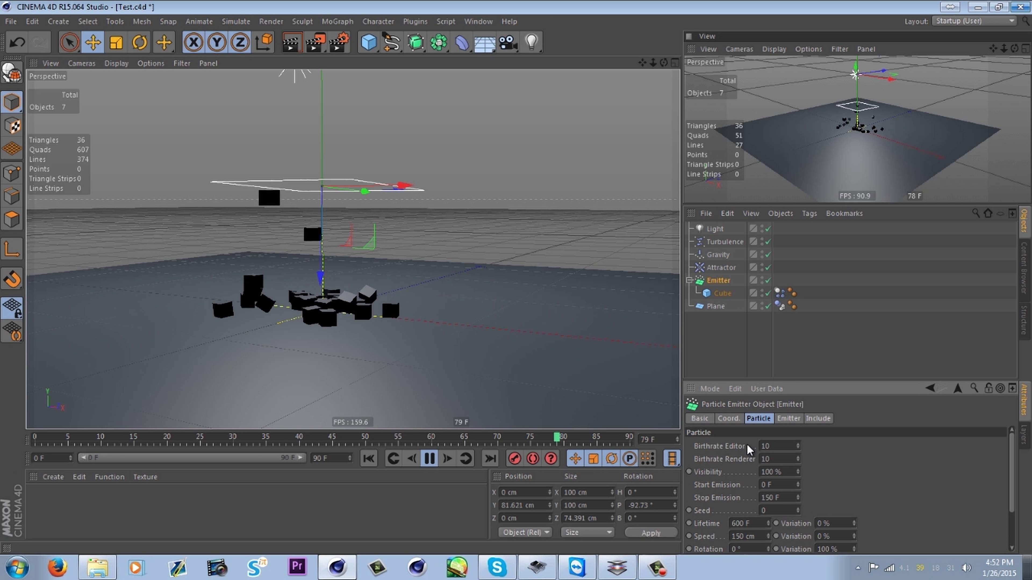
double_click(777, 459)
text(100)
key(Return)
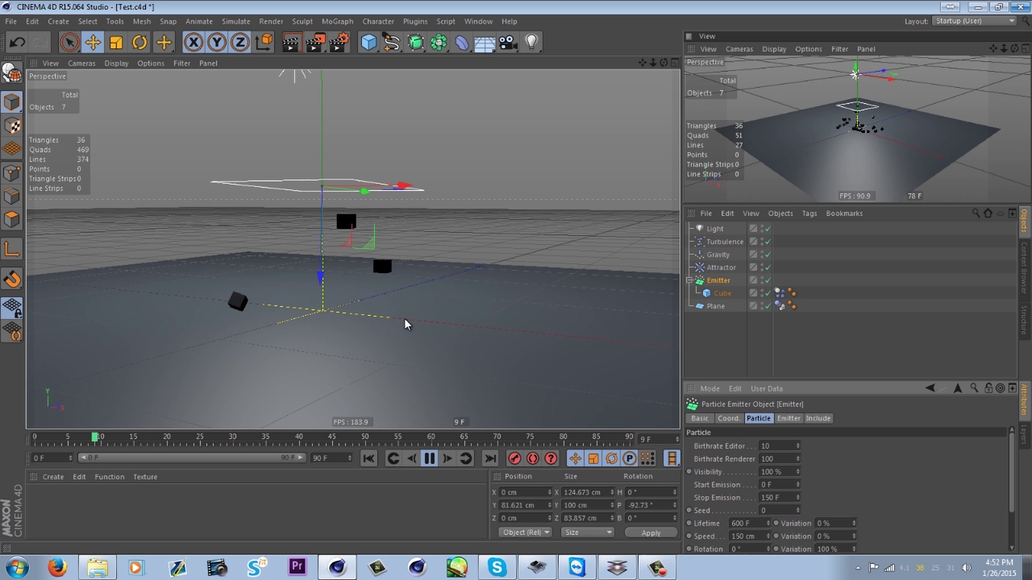
click(431, 460)
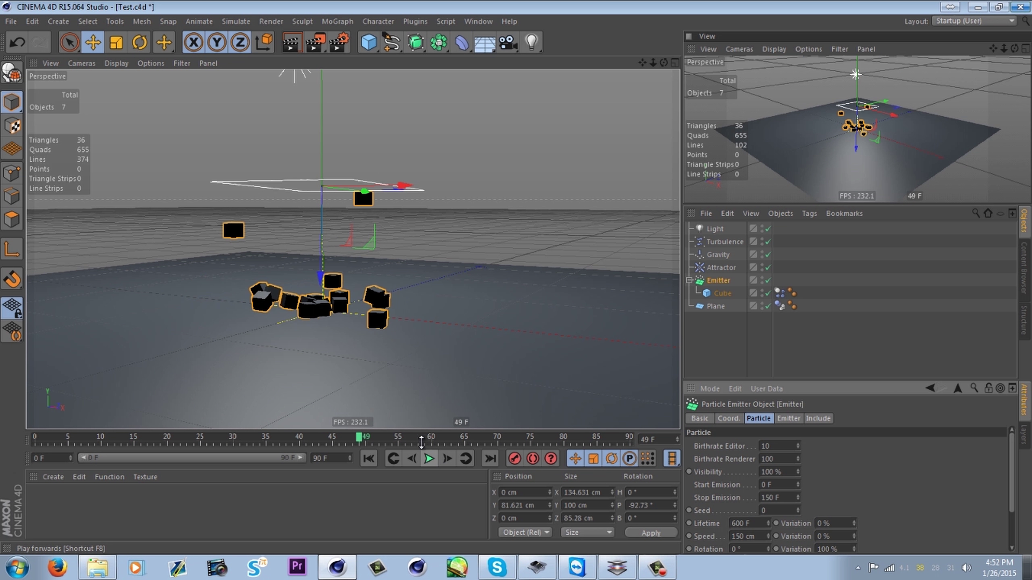
Render the current frame to the Picture Viewer, examine the cubes up close, and close the viewer
click(320, 39)
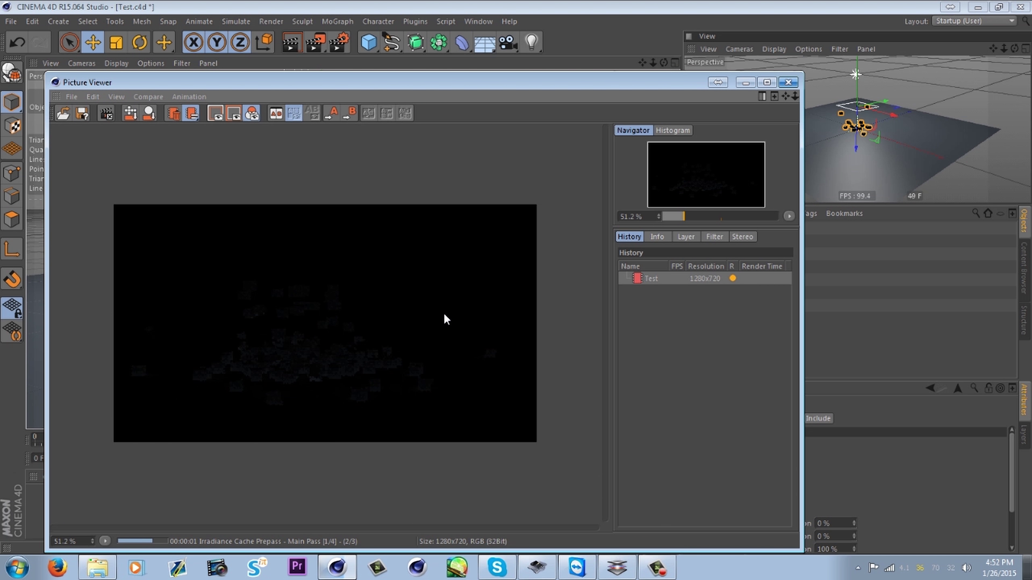
scroll(317, 343, up, 1)
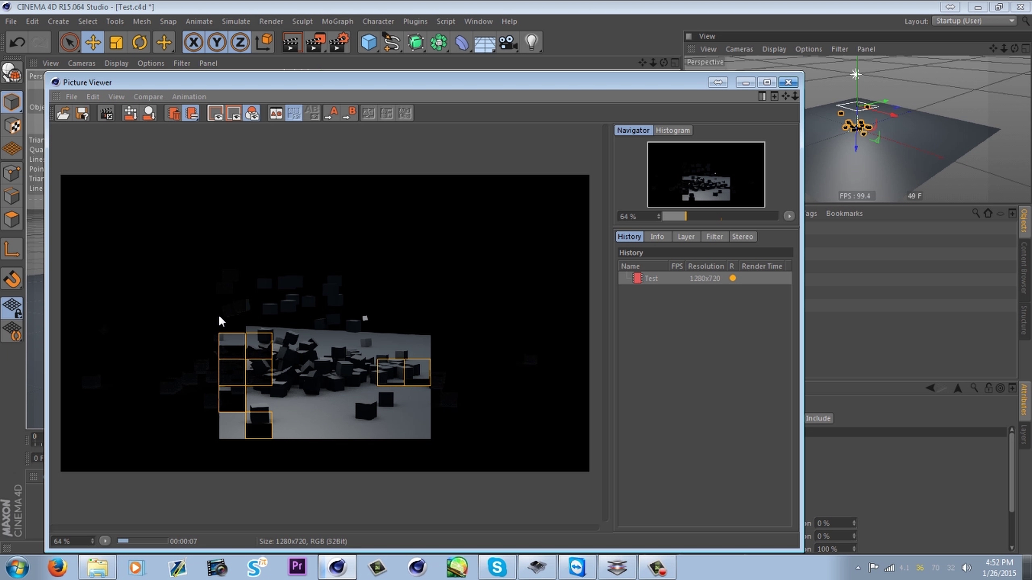
drag(535, 88, 530, 57)
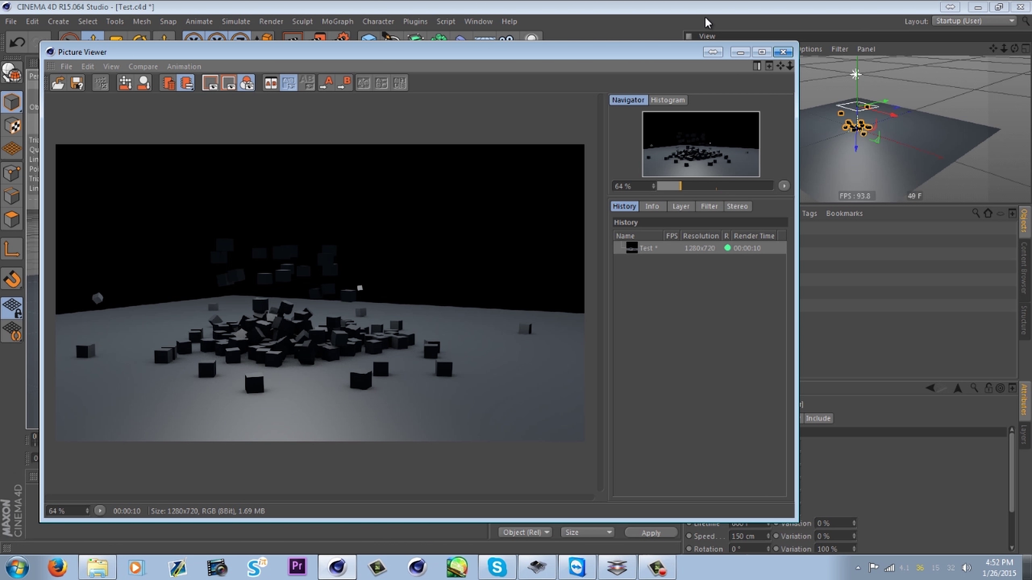
click(783, 52)
Dismiss the application error without sending a bug report, and reopen the recent project Test.c4d for playback
click(778, 458)
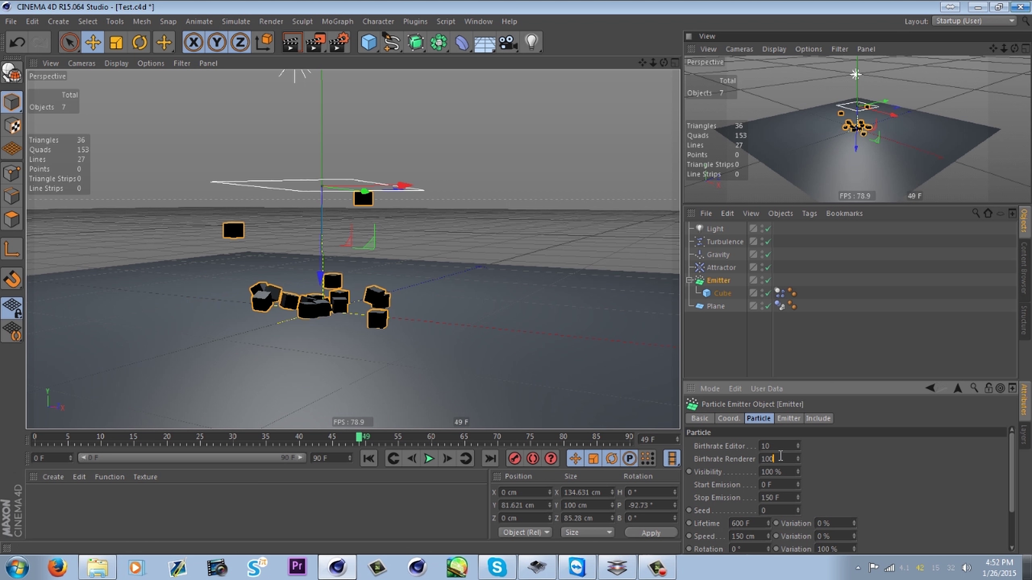
click(629, 343)
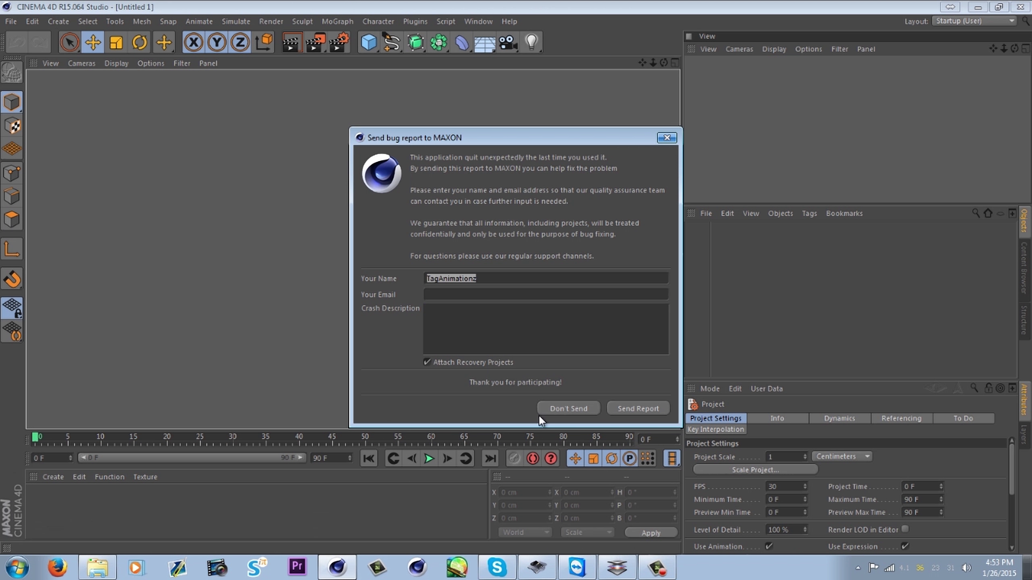
click(544, 411)
click(13, 22)
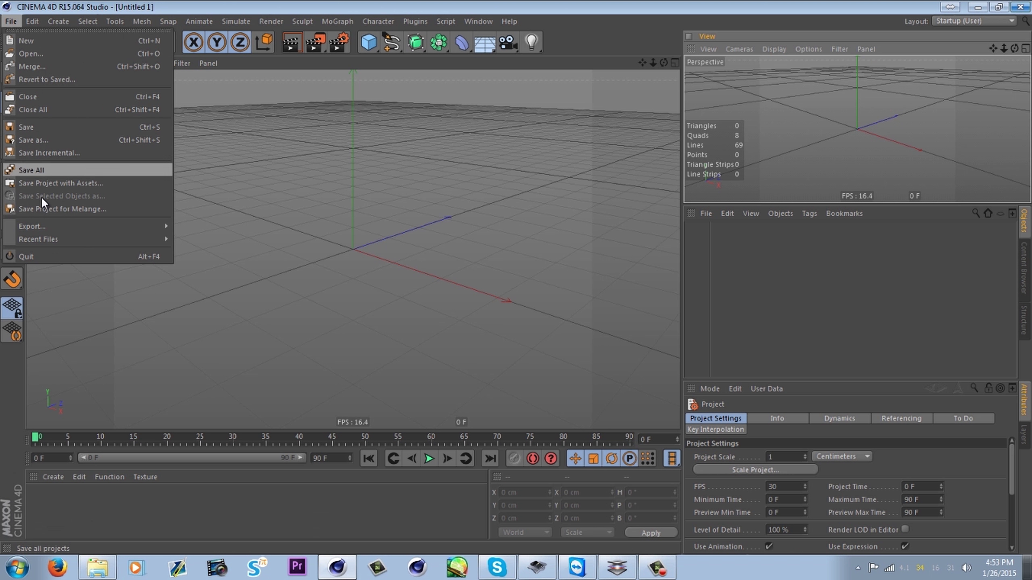
mouse_move(50, 239)
click(288, 240)
key(F8)
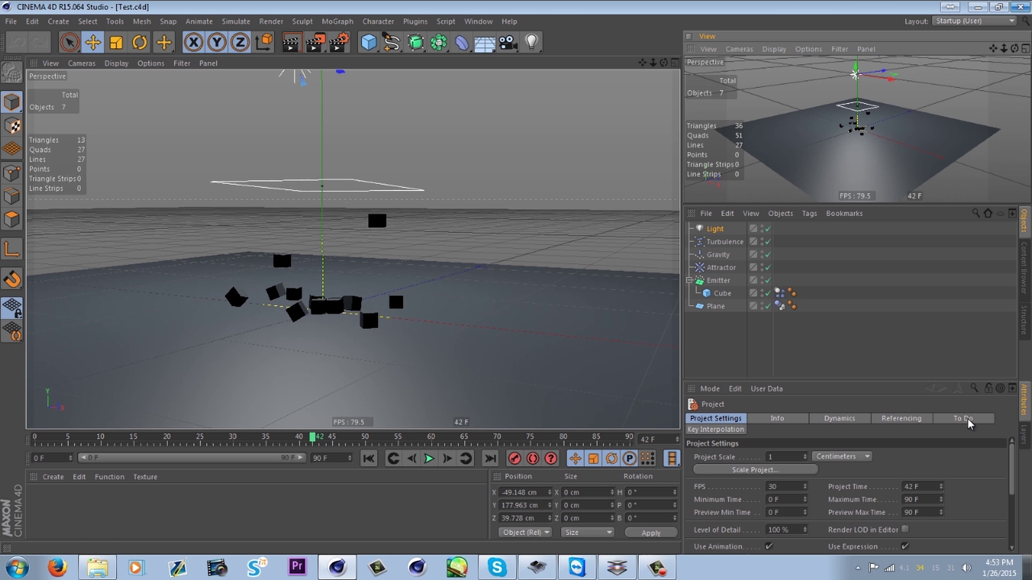
Test the emitter's visibility at 10% with a viewport render, and restore it to 100%
click(716, 281)
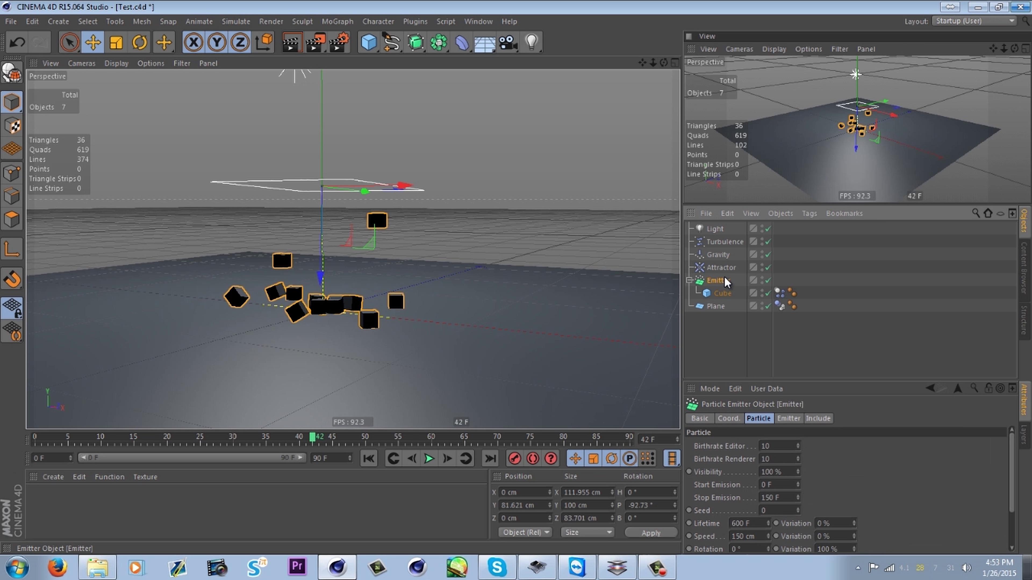
click(777, 458)
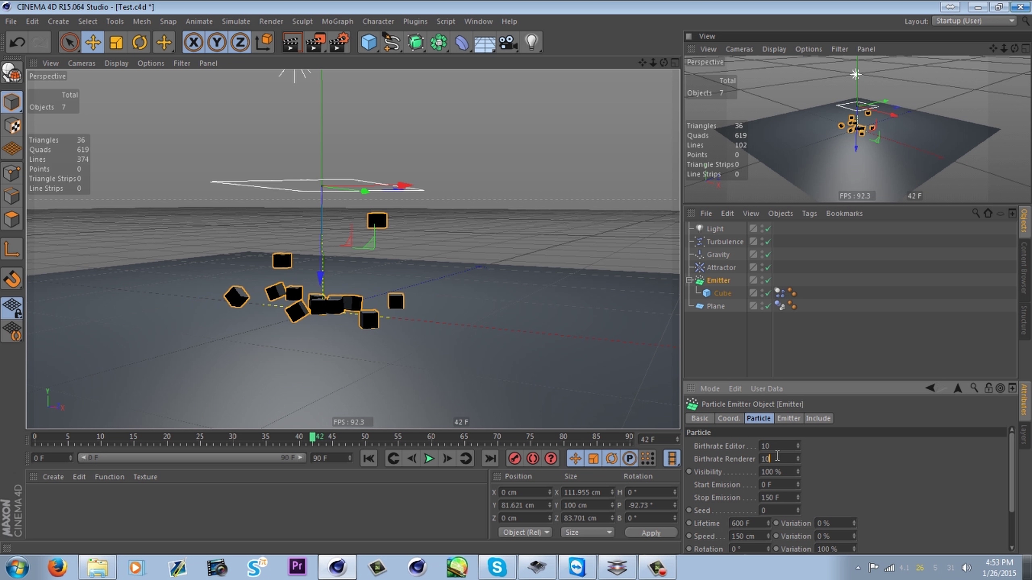
scroll(977, 454, down, 2)
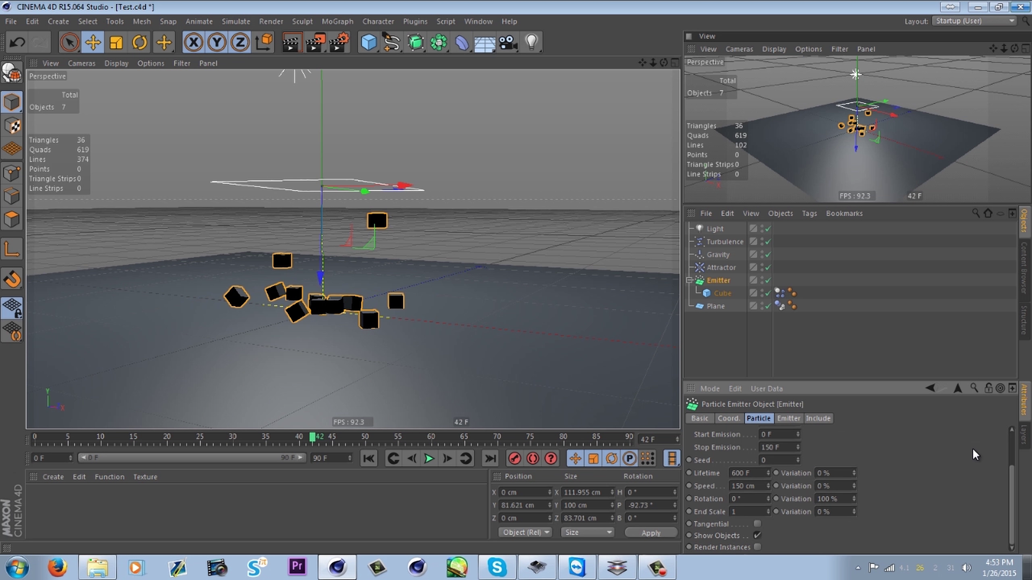
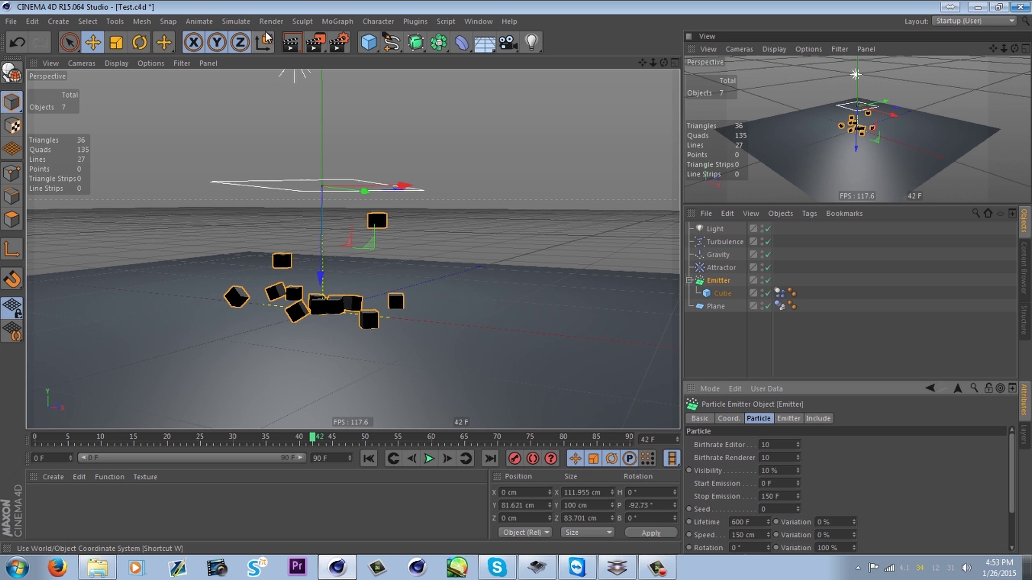
click(290, 40)
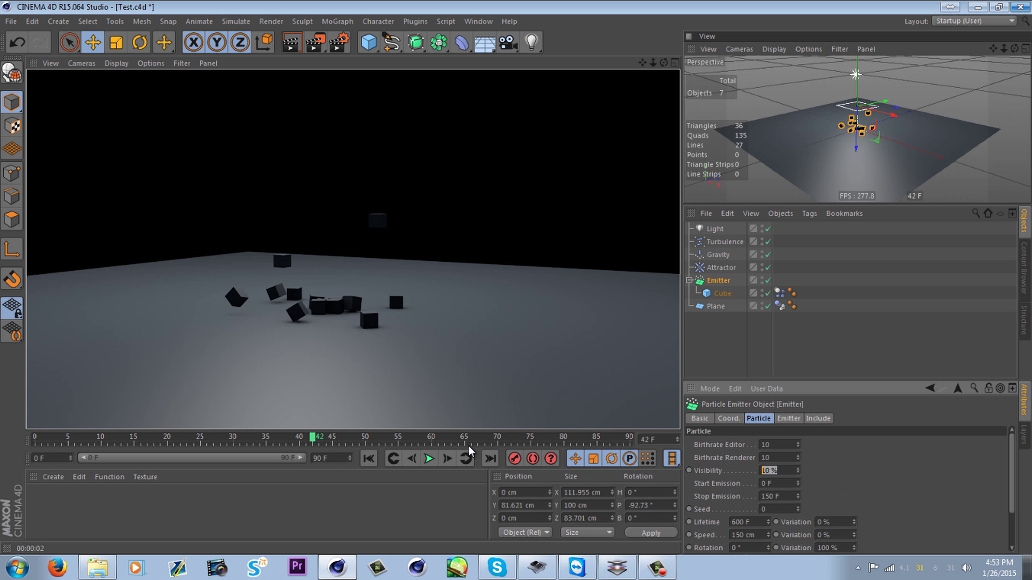
key(Return)
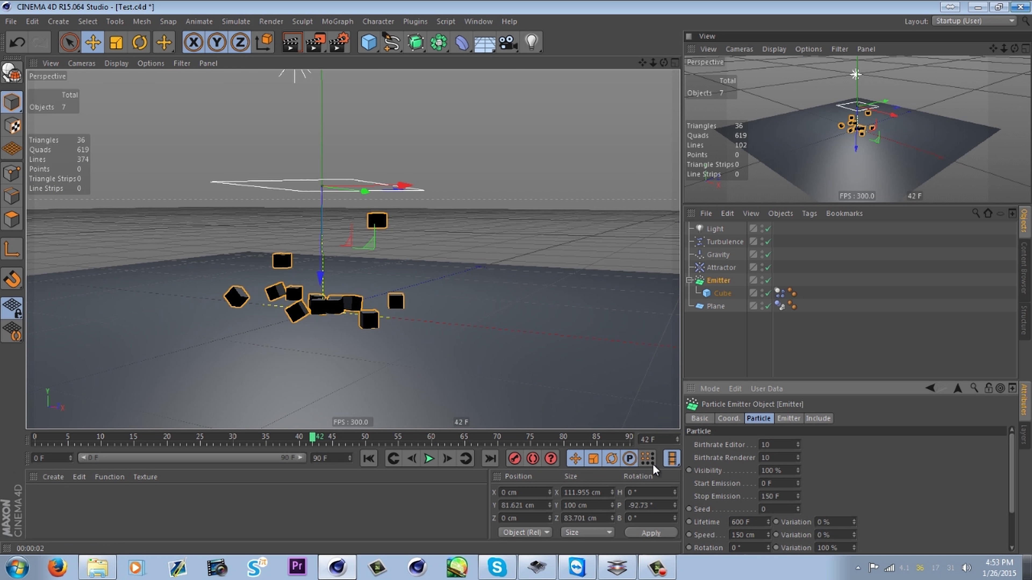
Read the help entry for the emitter's Visibility parameter and close the help window
right_click(704, 475)
click(726, 548)
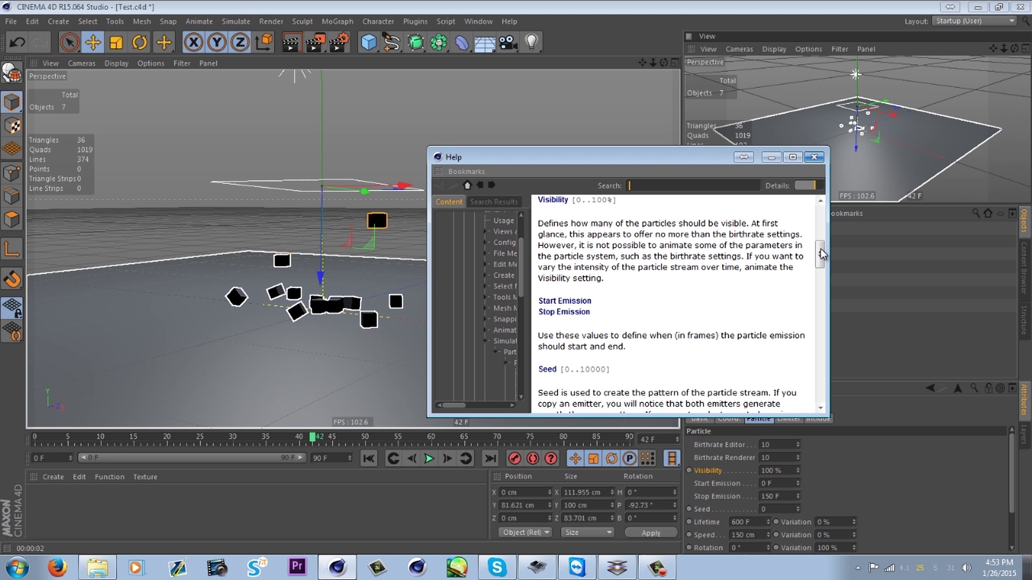
click(813, 158)
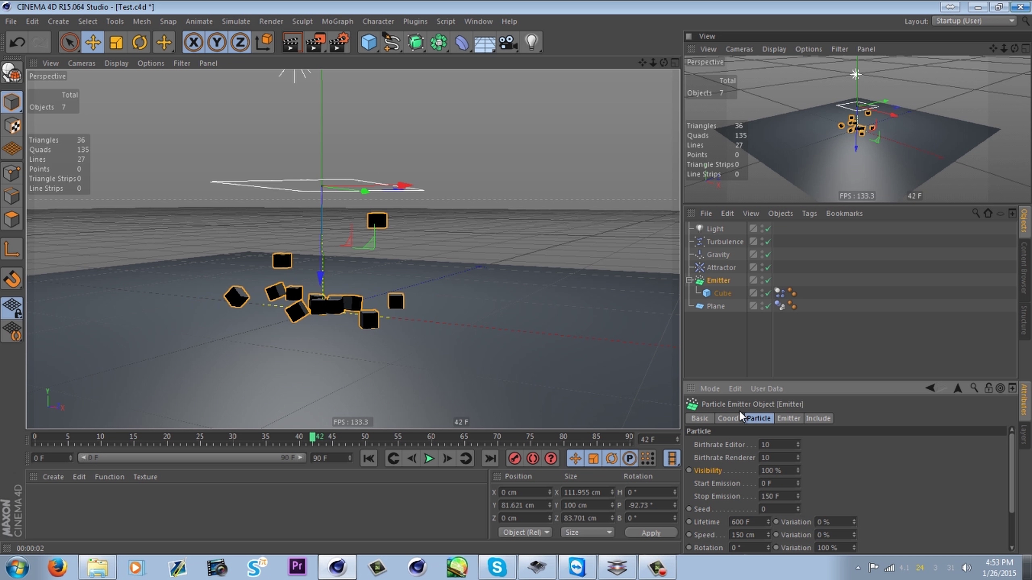
scroll(729, 477, down, 2)
scroll(711, 462, up, 2)
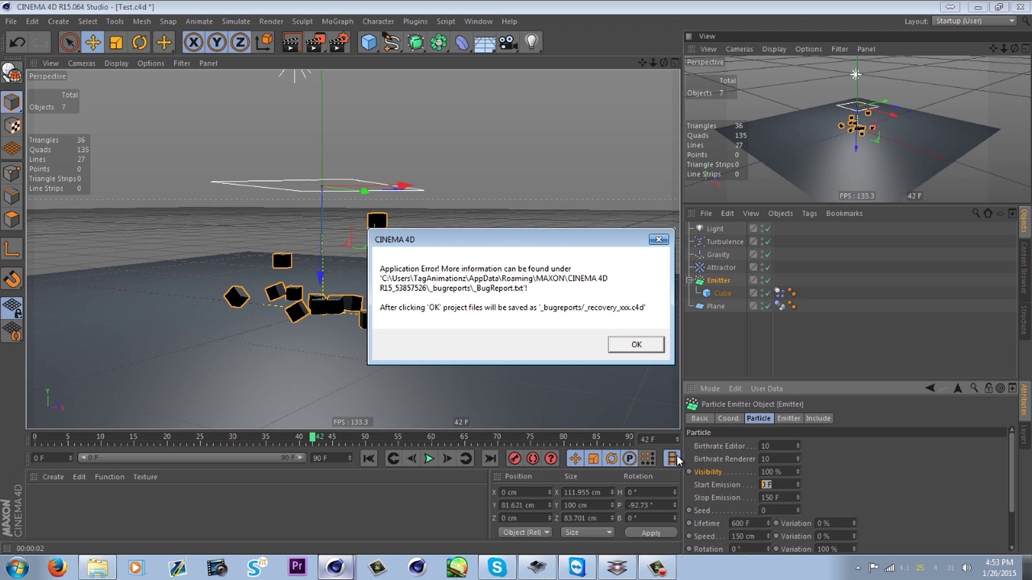
Get past the application error without sending a report, and reopen the recent project Test.c4d, playing it to frame 47
click(644, 349)
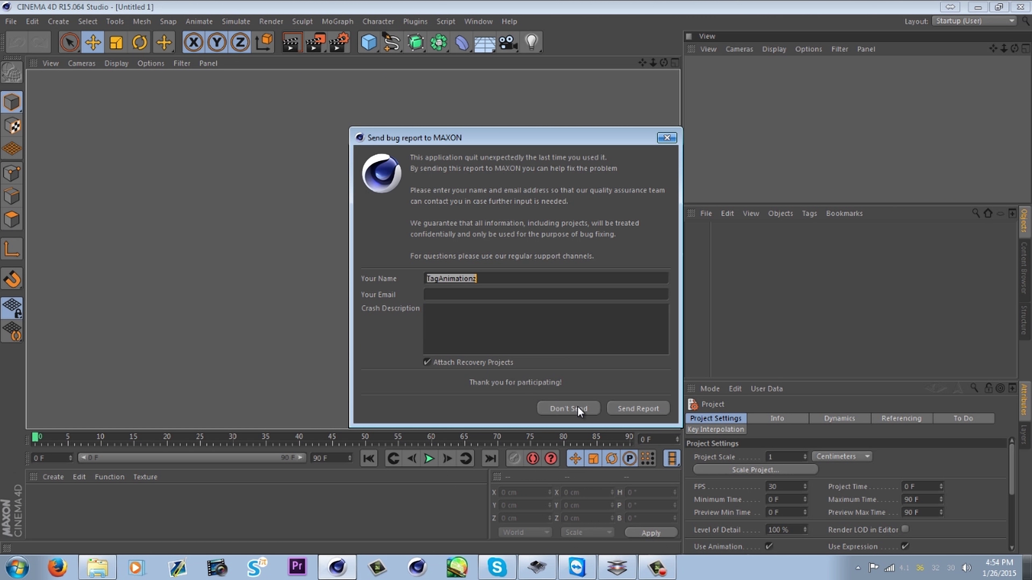
click(569, 409)
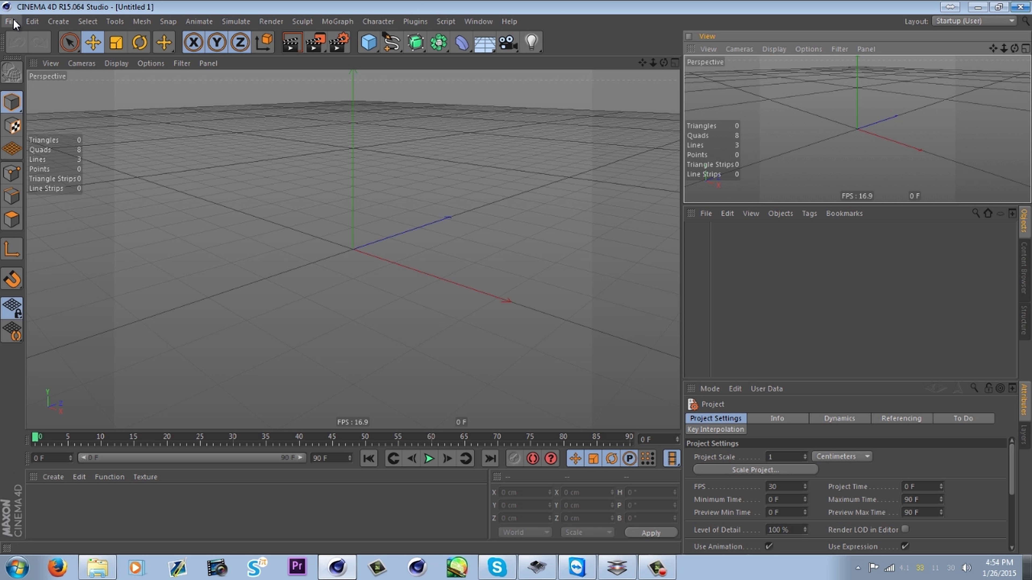
click(10, 21)
mouse_move(58, 242)
click(258, 239)
key(F8)
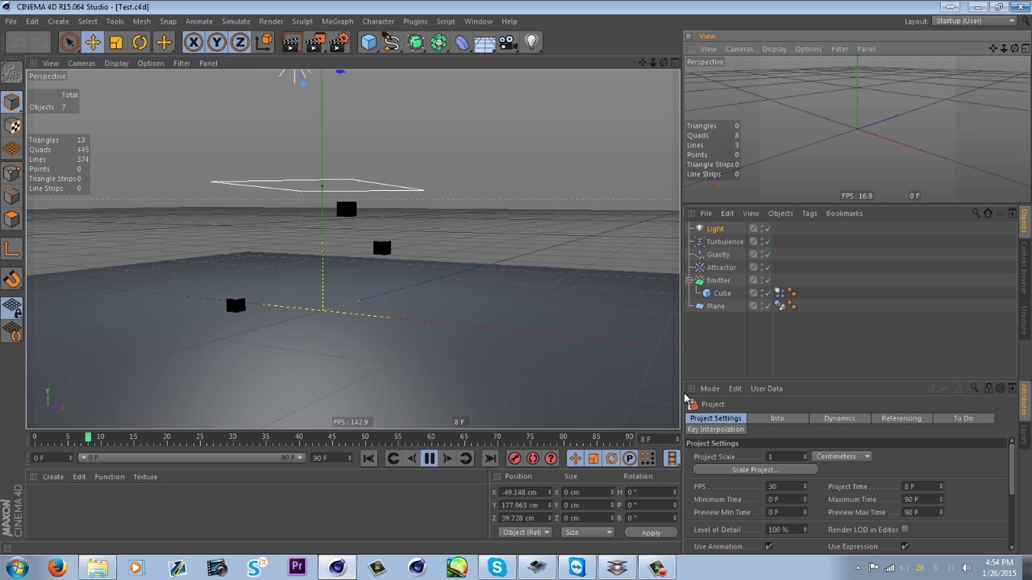
click(429, 458)
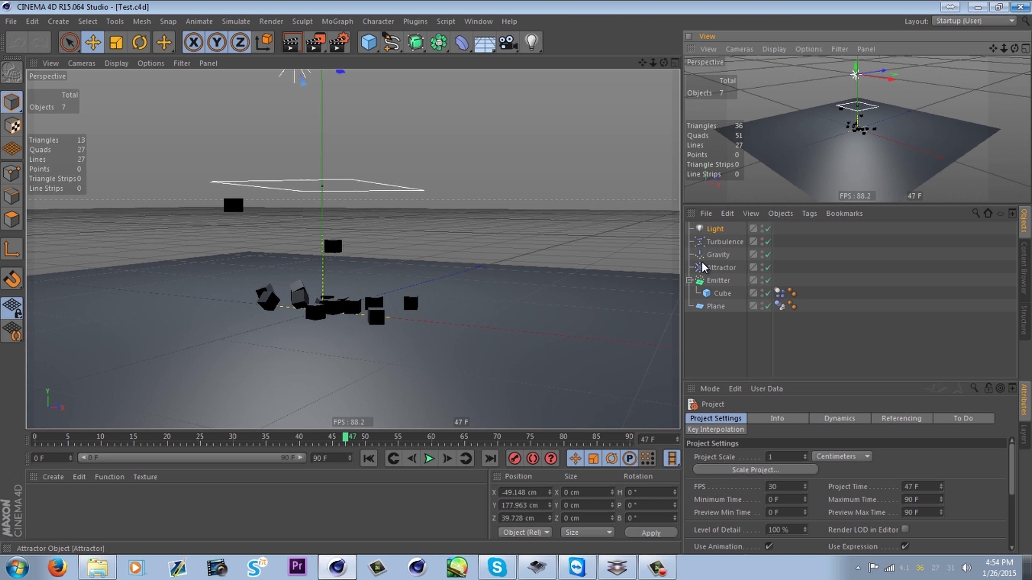
Set the emitter's start emission to frame 50 and scrub the timeline from frame 0 to frame 78
click(717, 280)
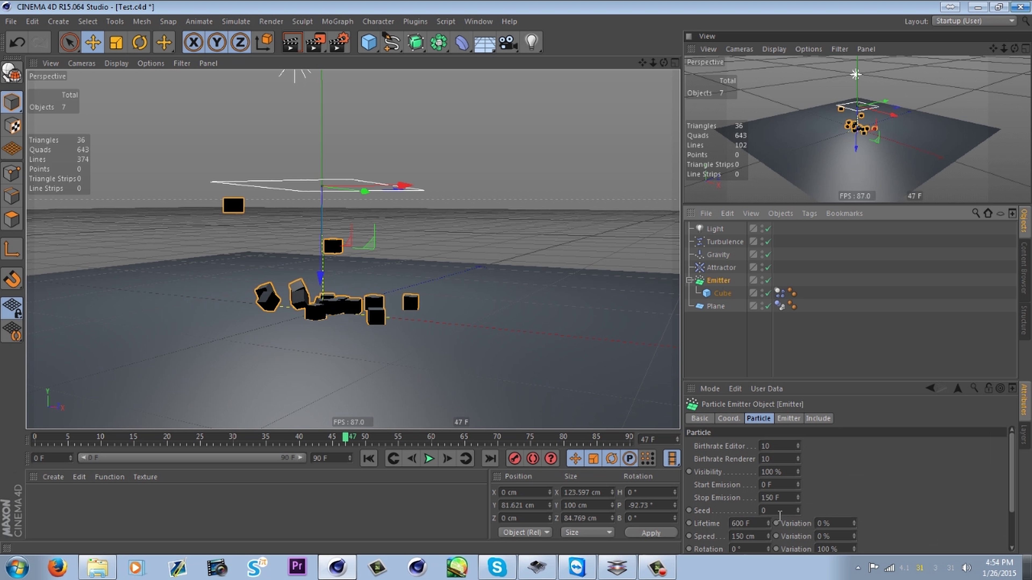
double_click(784, 486)
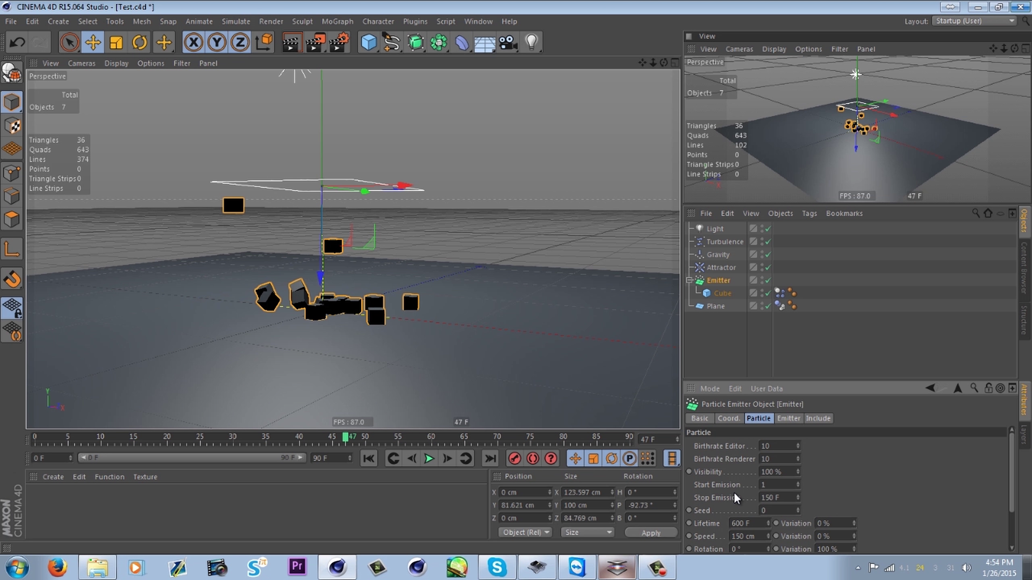
text(50)
key(Return)
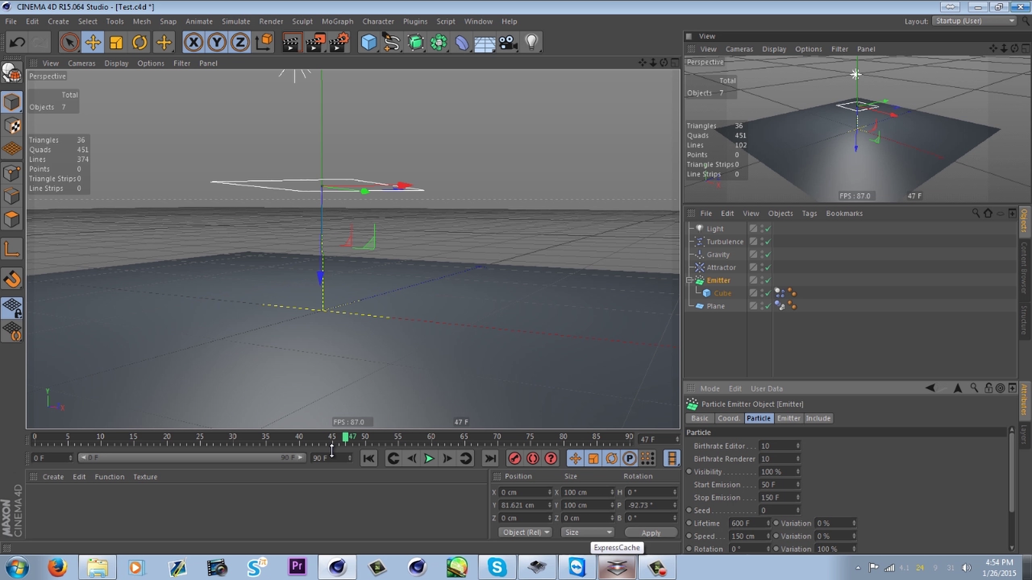
drag(326, 438, 54, 439)
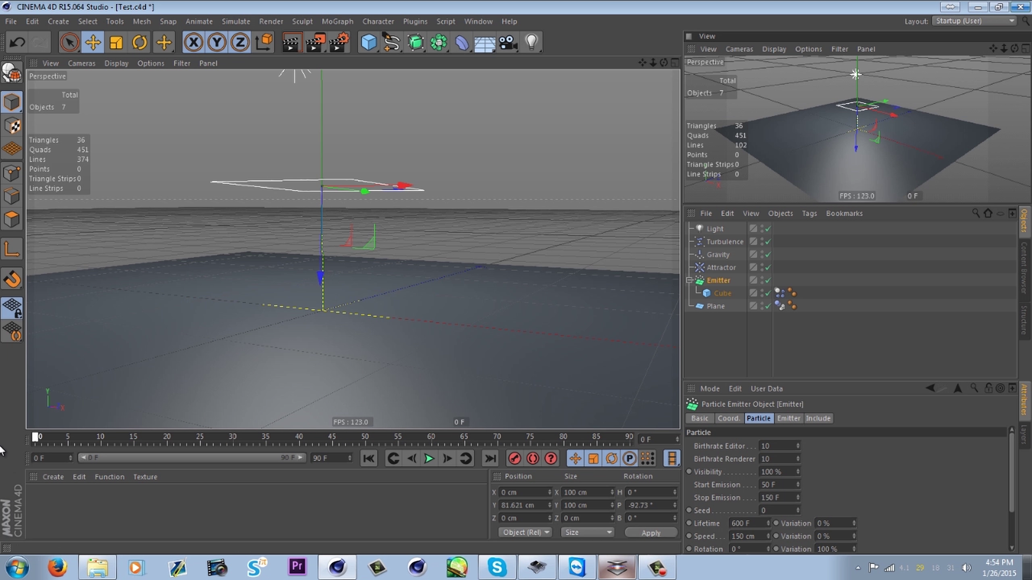
drag(393, 434, 550, 437)
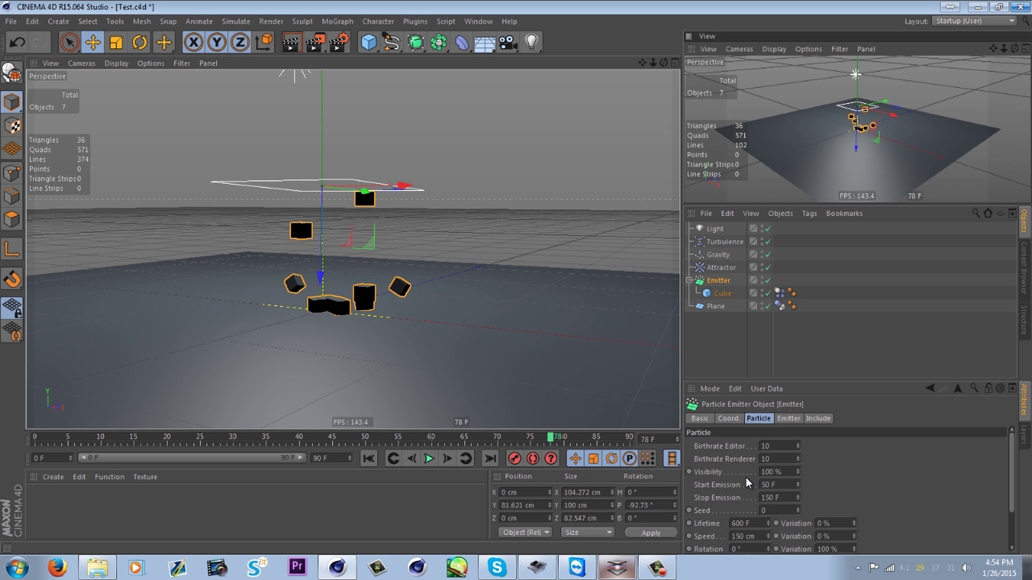
Set the emitter's stop emission to frame 60
click(792, 499)
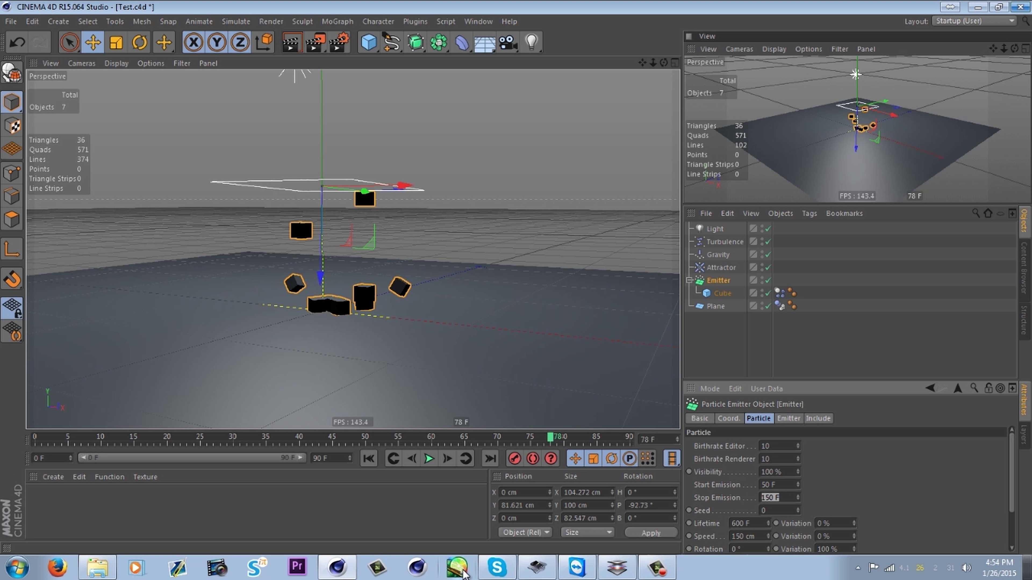
text(60)
key(Return)
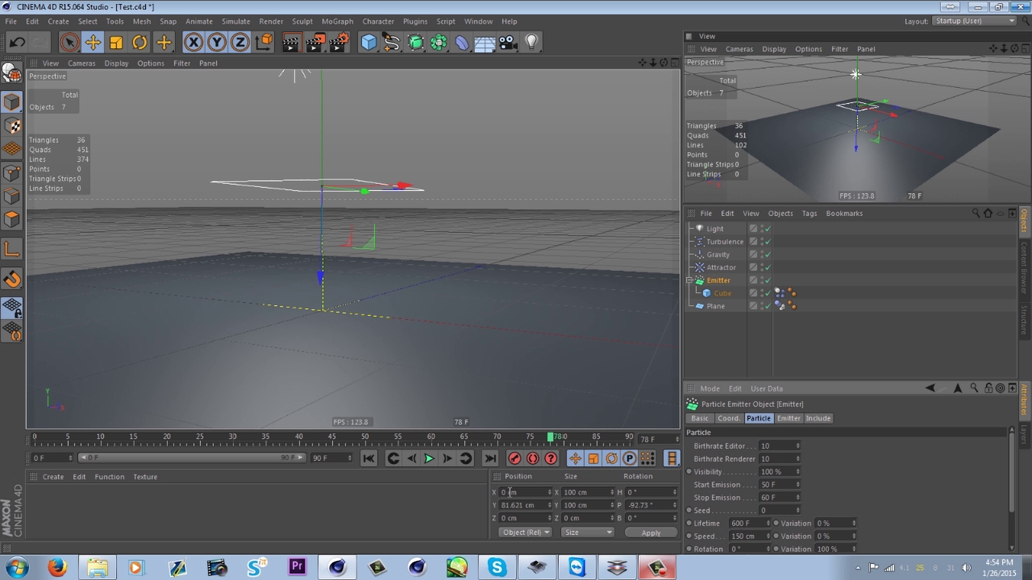
Scrub the timeline through the emission range between frames 50 and 60 and return to frame 0
click(372, 434)
drag(387, 430, 582, 460)
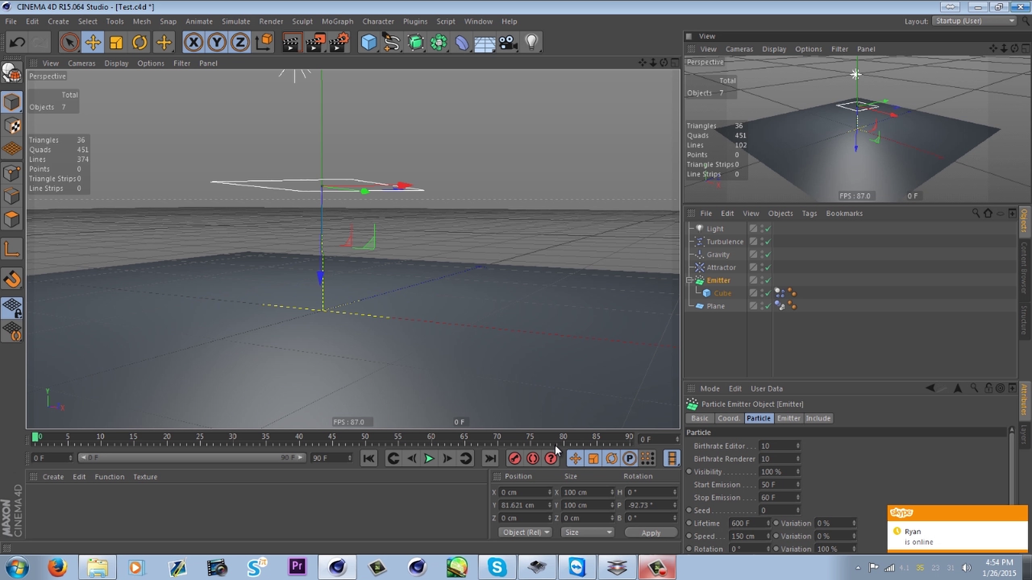
Set the emitter's seed to 269 and play and scrub the animation to frame 59
scroll(846, 487, down, 3)
click(849, 486)
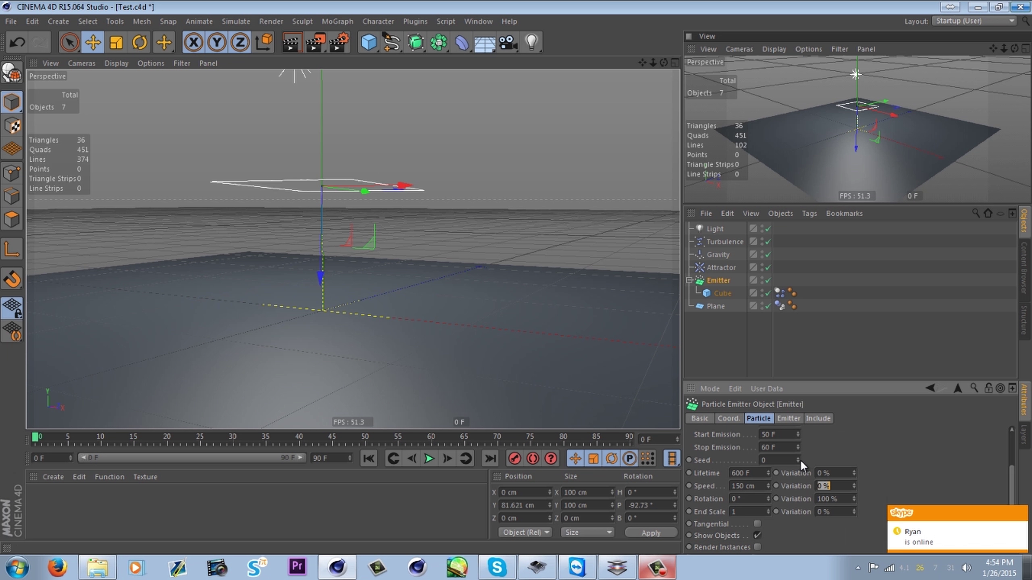
click(429, 459)
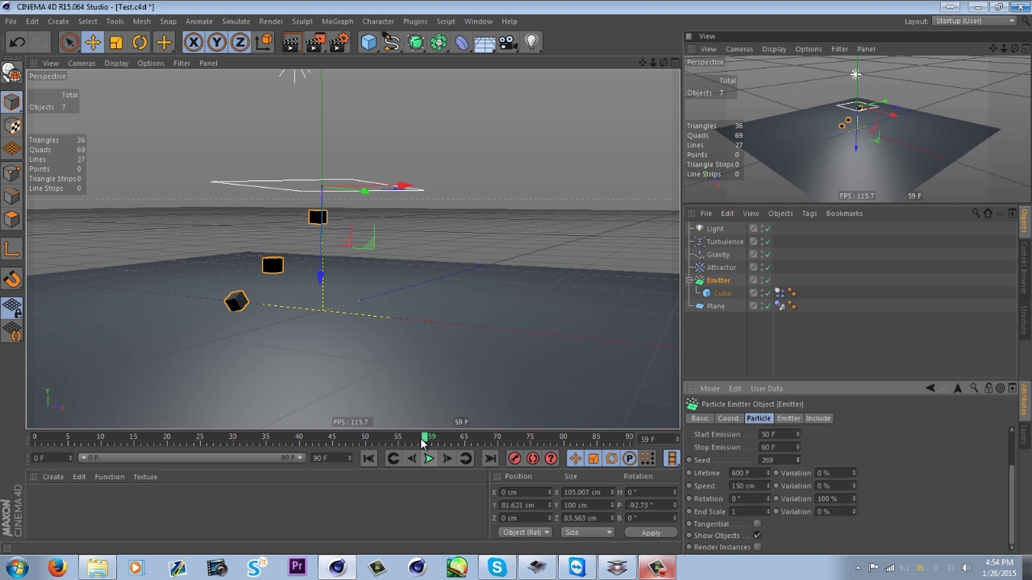
mouse_move(414, 438)
mouse_down()
mouse_move(406, 440)
mouse_move(429, 441)
mouse_up()
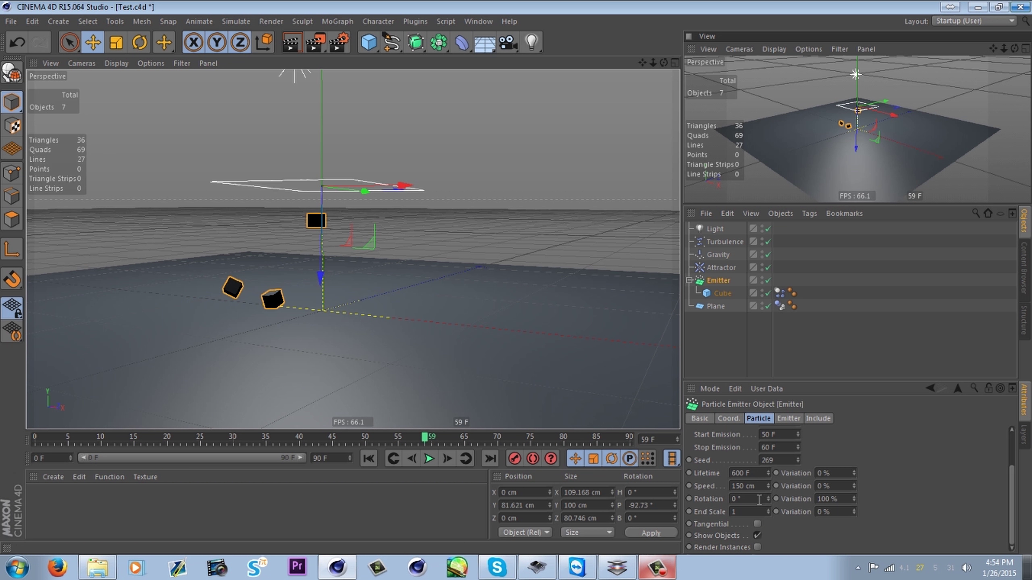
Play the animation and set the emitter's start emission to frame 0 and stop emission to frame 90
double_click(752, 472)
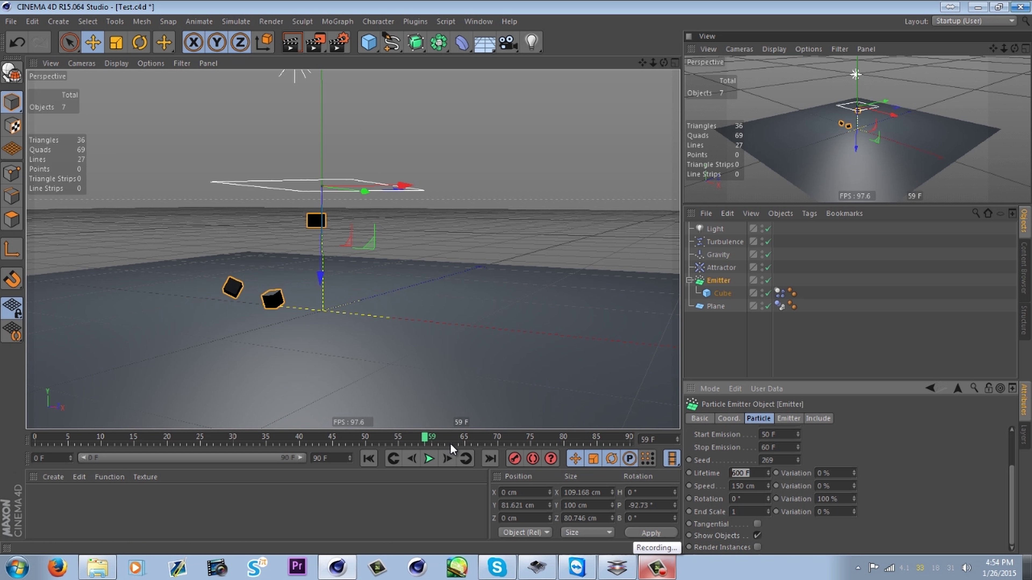
click(429, 458)
scroll(853, 454, up, 2)
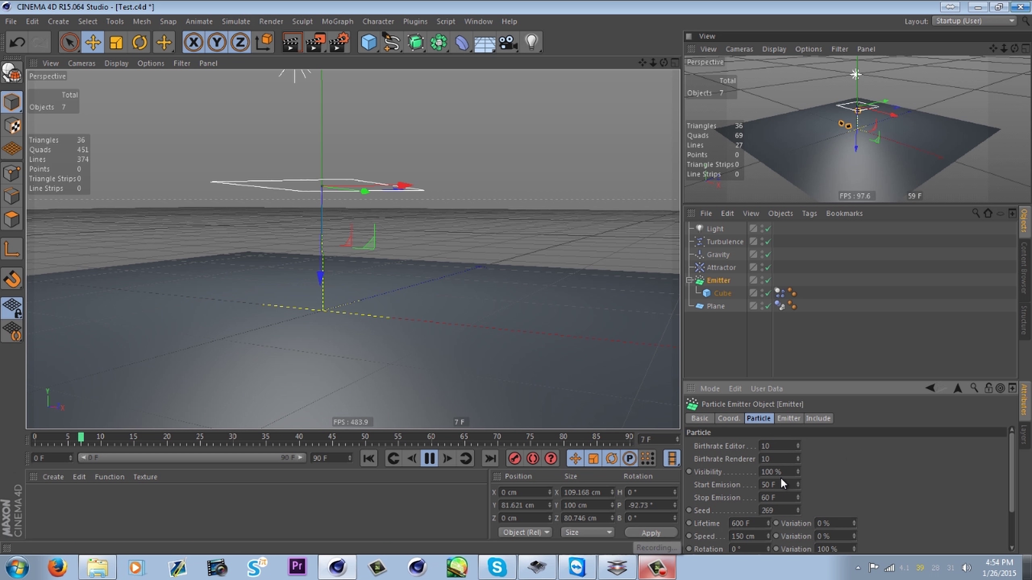
double_click(771, 497)
text(90)
key(Return)
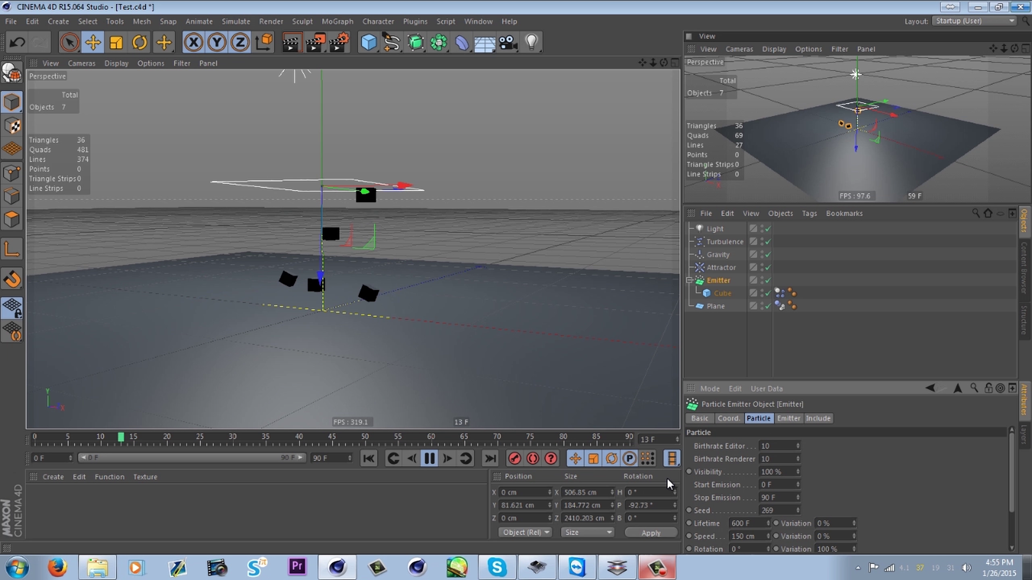
Set the particle lifetime to 30 frames with a 43% variation
double_click(744, 524)
text(30)
key(Return)
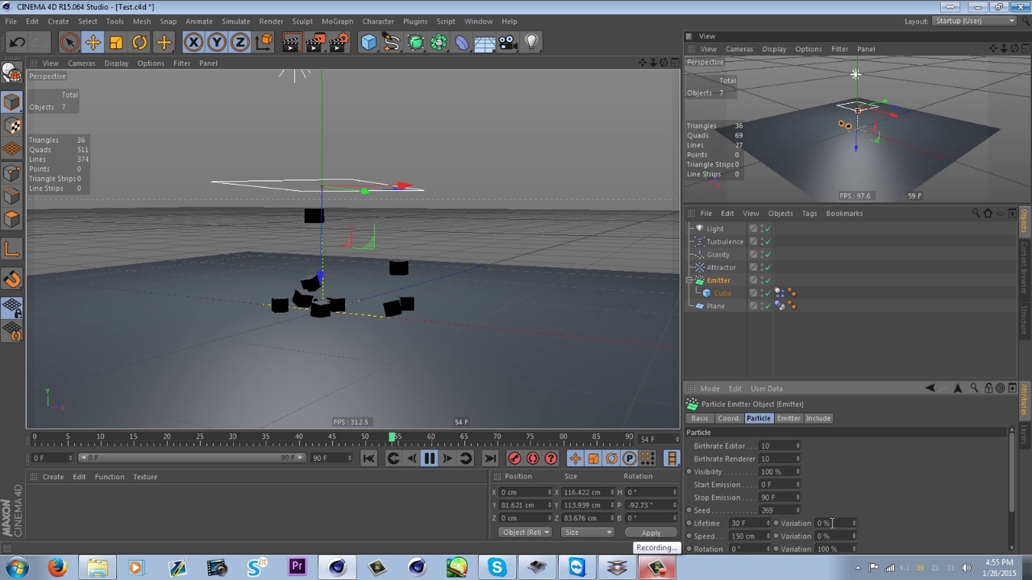
click(854, 522)
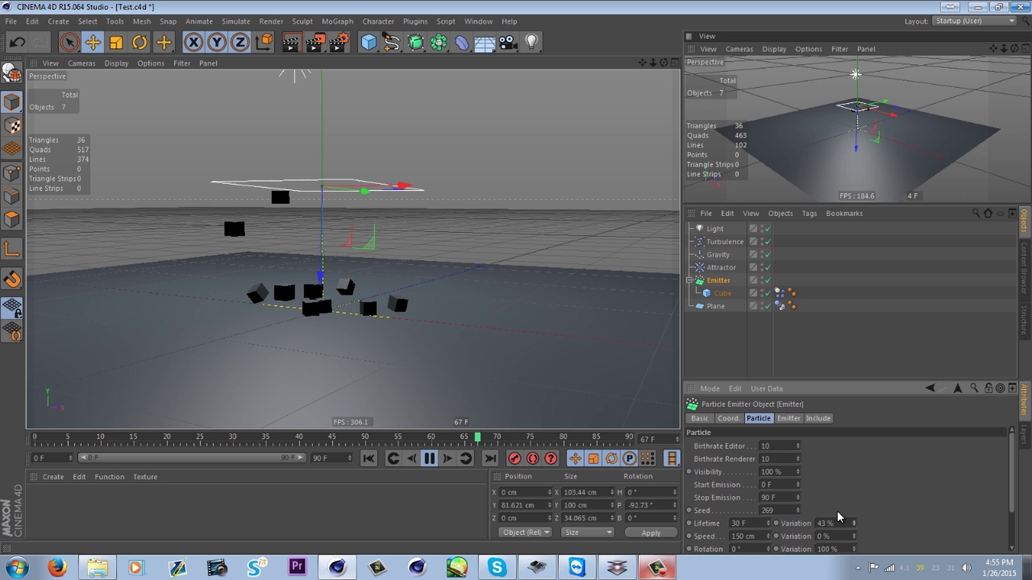
Set the particle speed to 500 cm with a 100% variation
scroll(890, 472, down, 2)
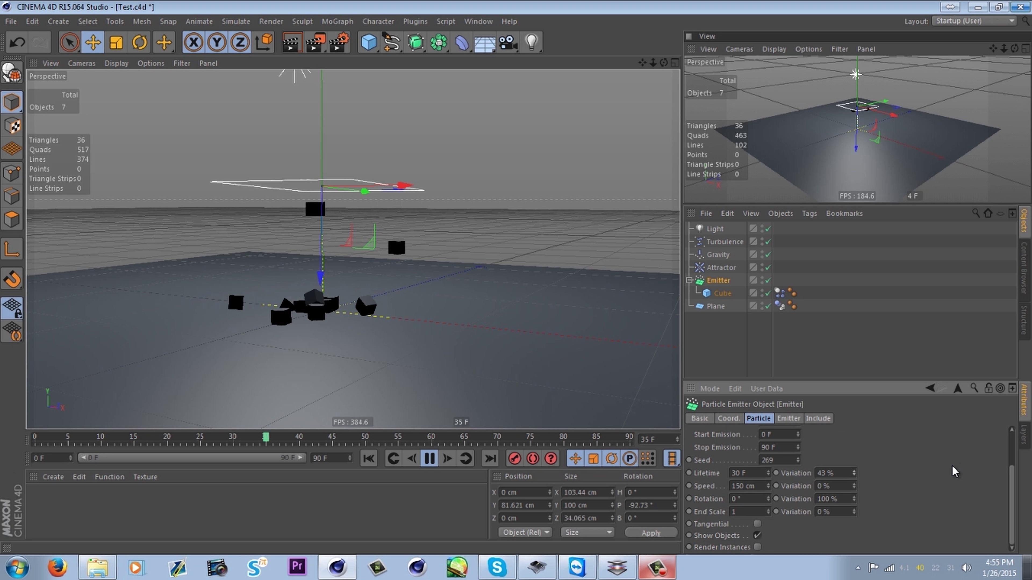
click(749, 486)
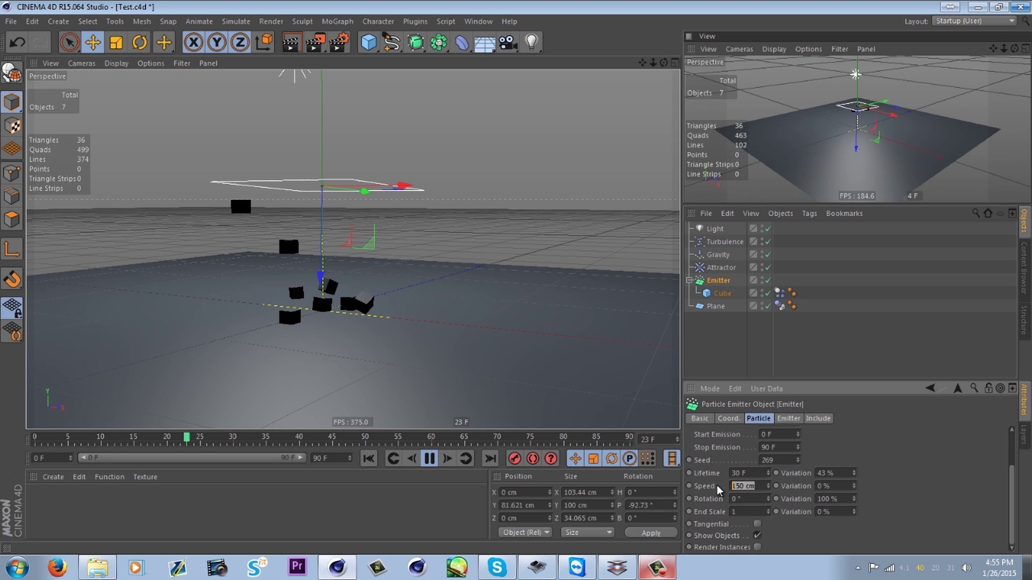
text(500)
key(Return)
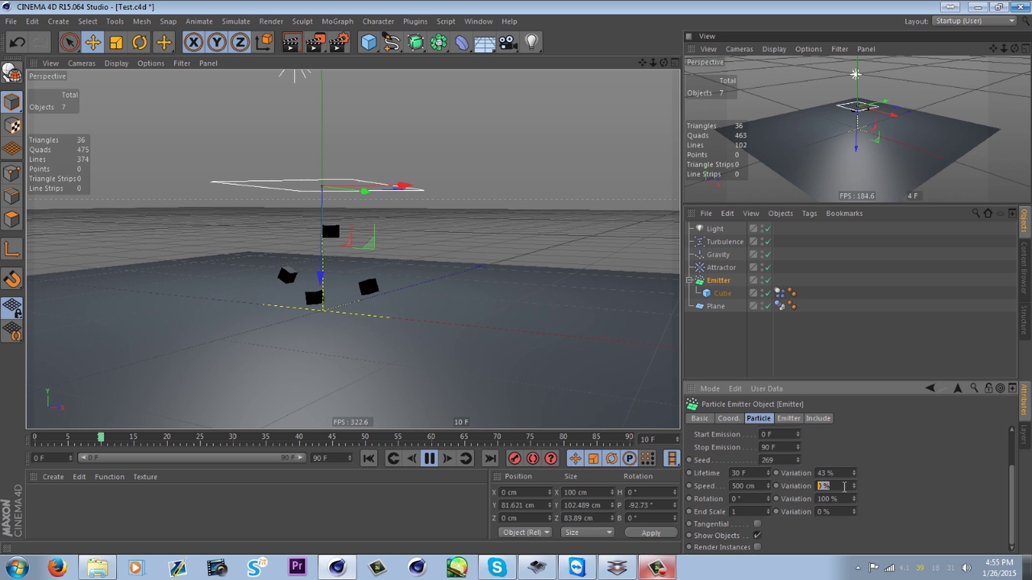
text(100)
key(Return)
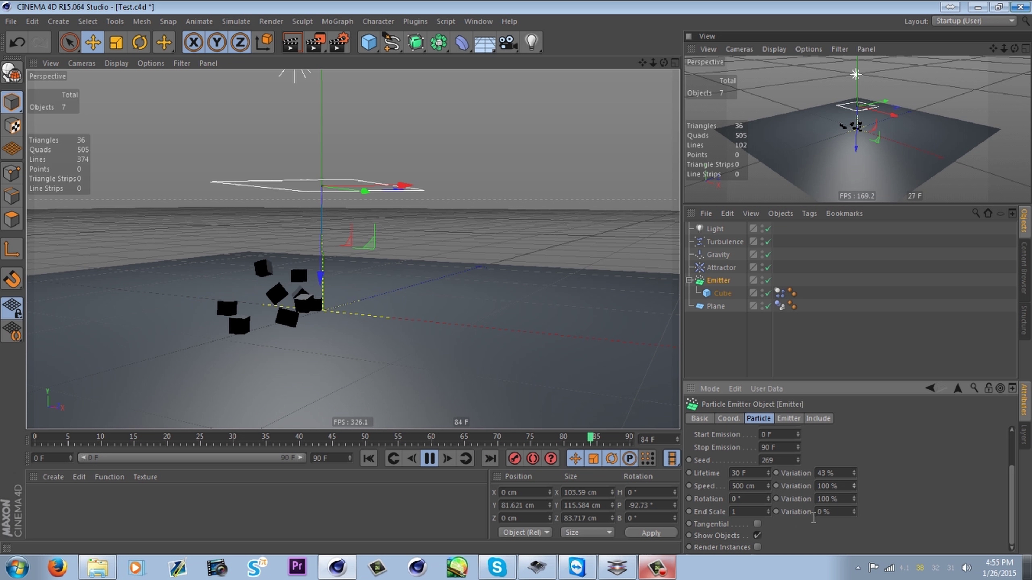
Set the particles' end scale to 0 while the animation plays
click(748, 512)
text(0)
key(Return)
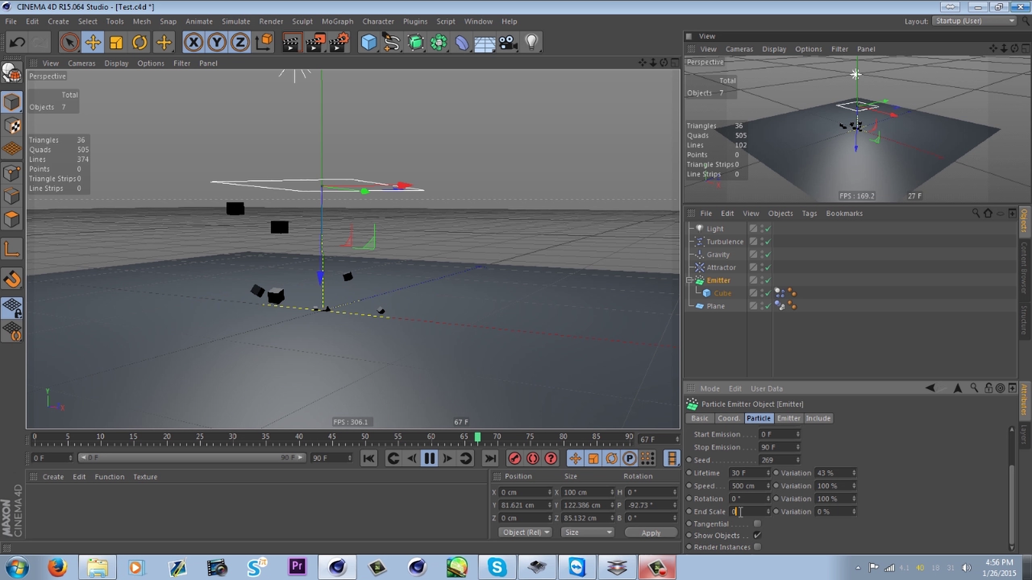
Set the particles' end scale to 2 with a 100% variation
text(2)
key(Return)
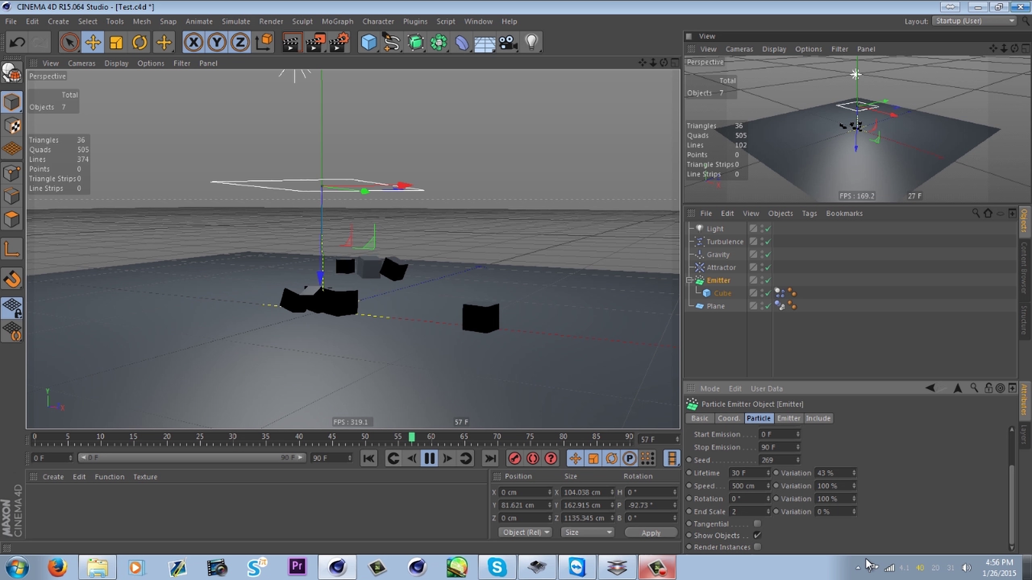
click(854, 509)
drag(853, 509, 853, 467)
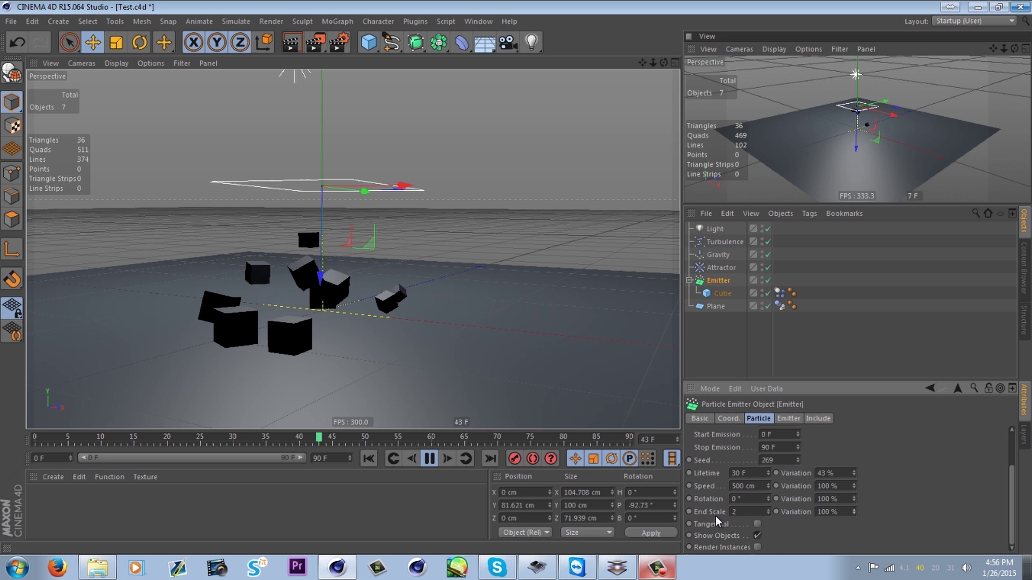
Try the emitter's Tangential option by switching it on and off twice during playback
click(757, 524)
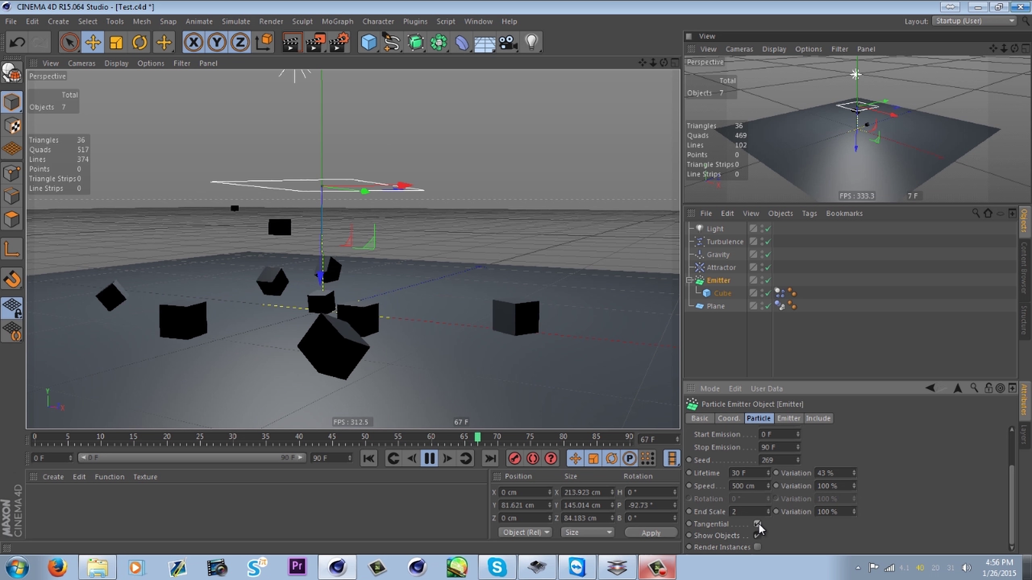
click(757, 524)
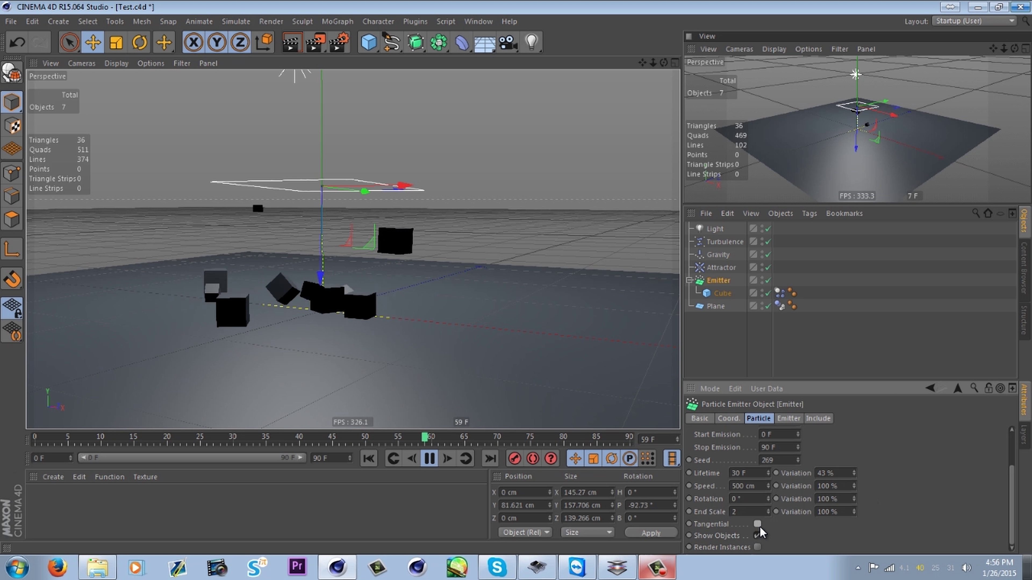
click(759, 525)
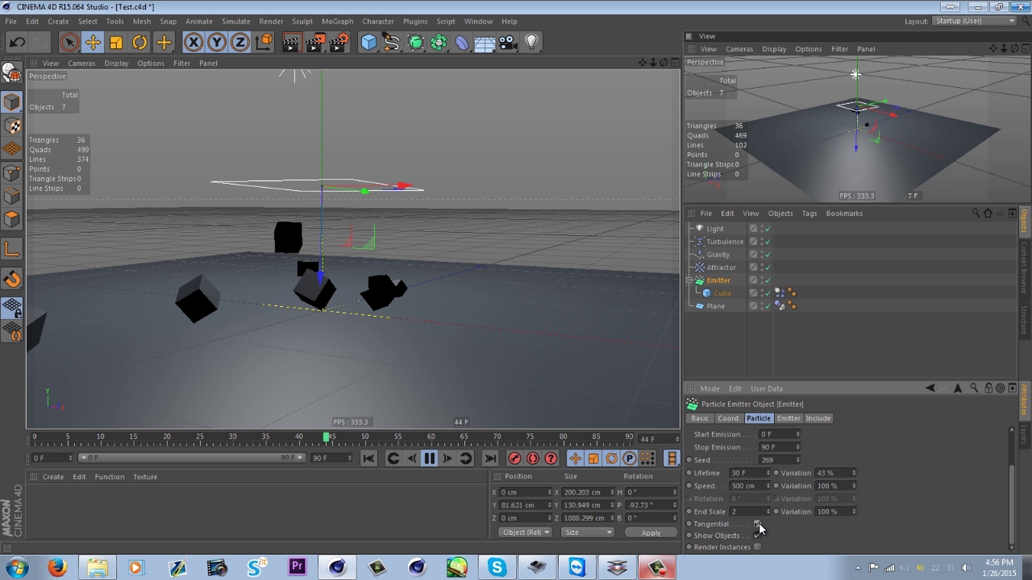
click(759, 524)
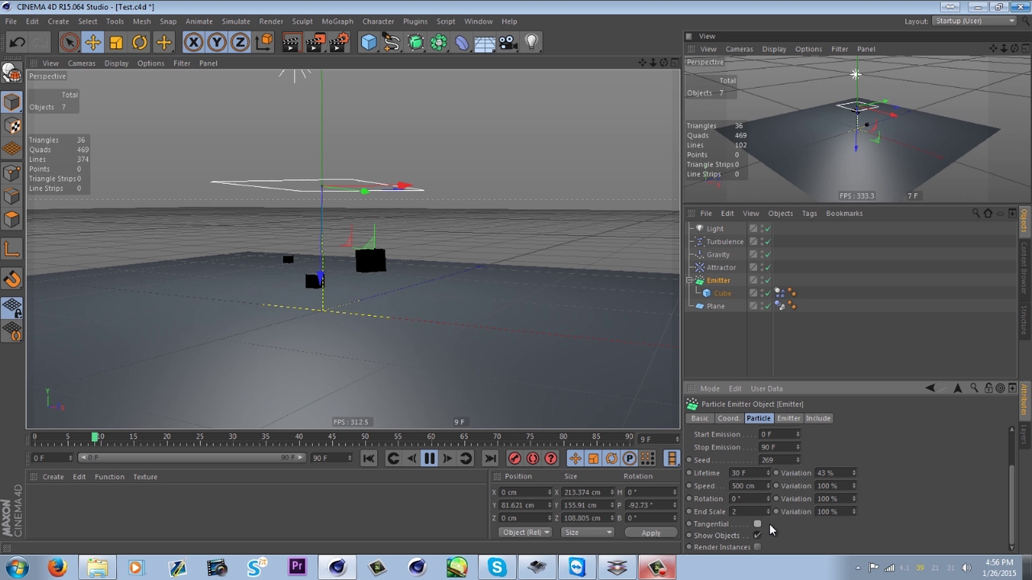
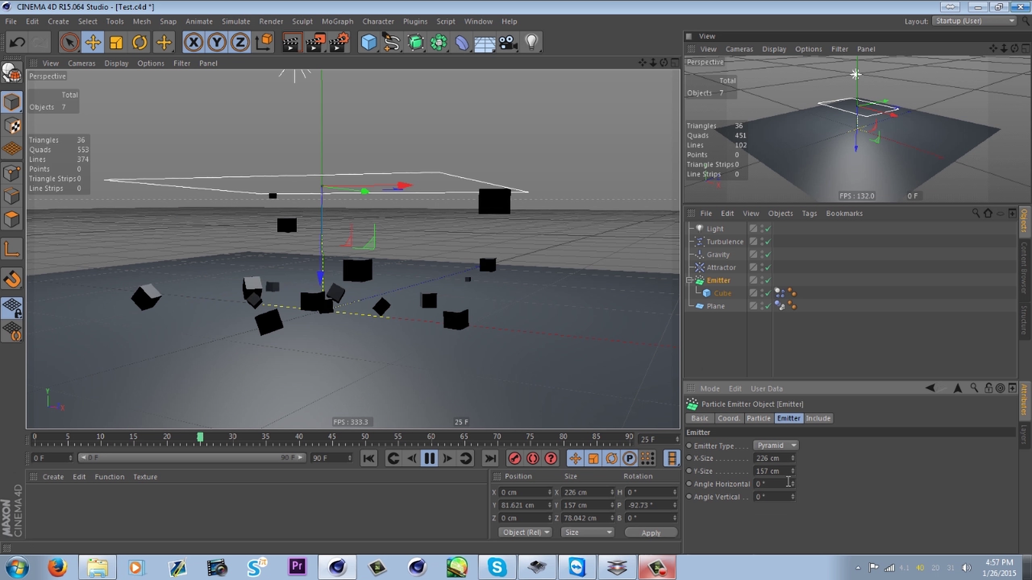
Try a horizontal emission angle of 360°, and settle on 261° horizontal and 180° vertical for the pyramid emitter
drag(794, 485, 795, 467)
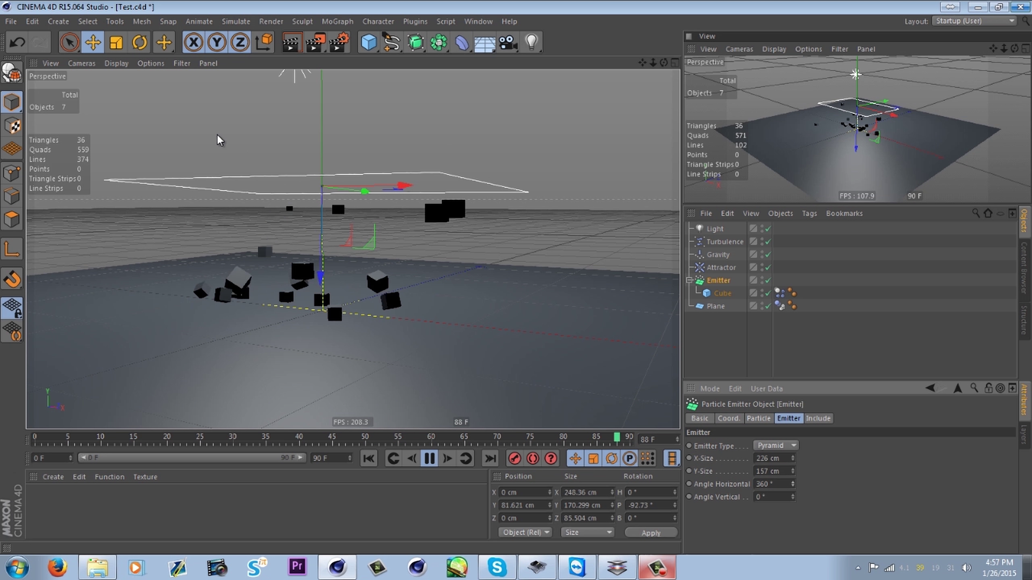
drag(663, 62, 645, 127)
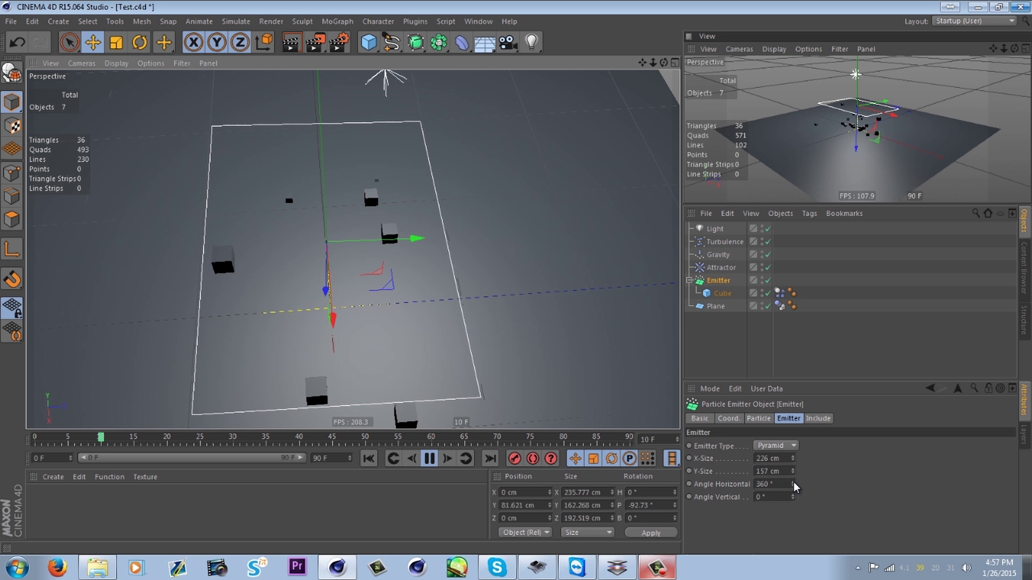
drag(793, 484, 799, 539)
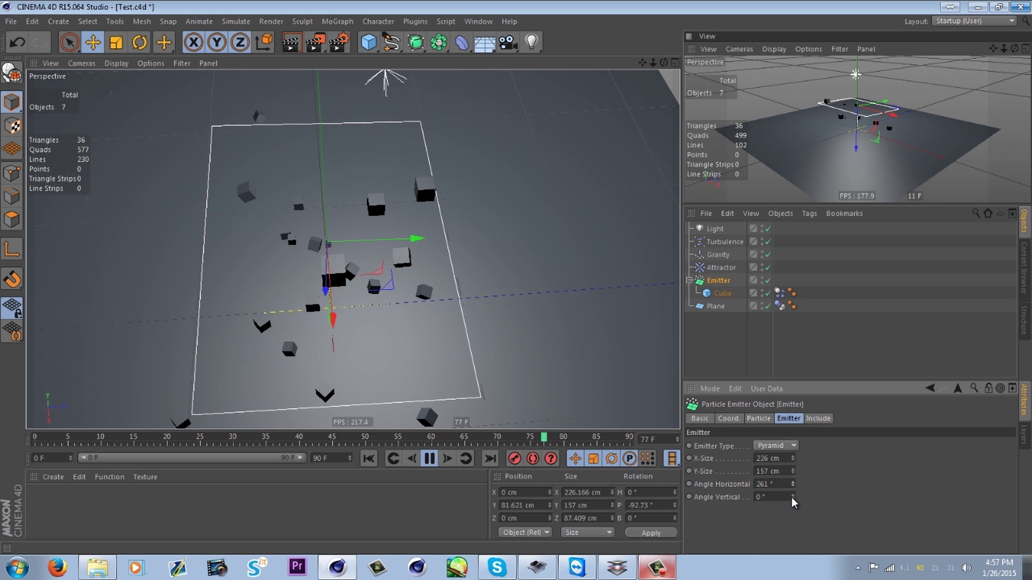
drag(793, 498, 784, 418)
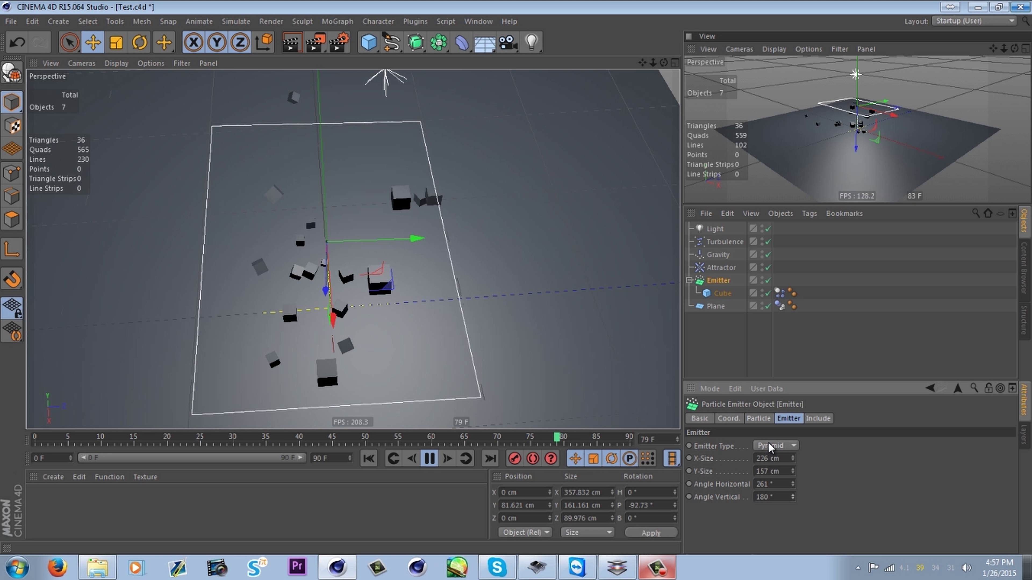
Change the emitter type to Cone with a horizontal angle of 360°
click(768, 472)
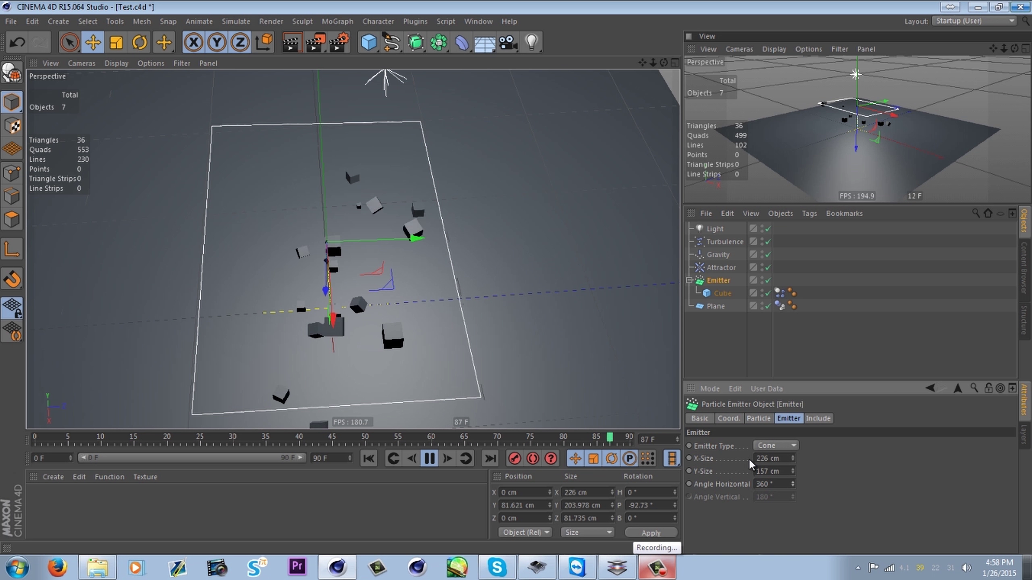
Examine the emitter's Include settings and view the emitted cubes from above and from the side during playback
click(817, 418)
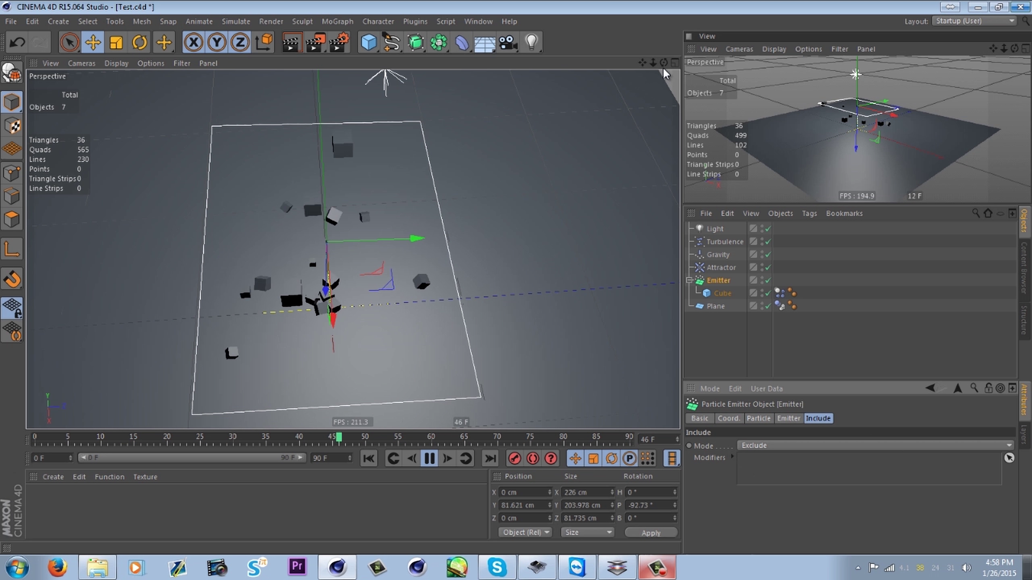
drag(663, 63, 463, 315)
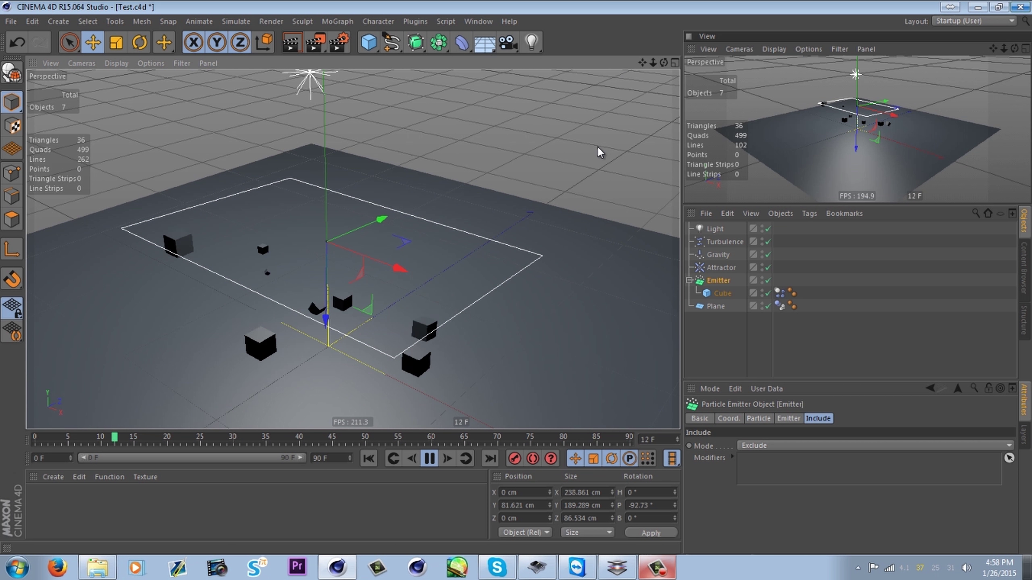
scroll(601, 153, down, 3)
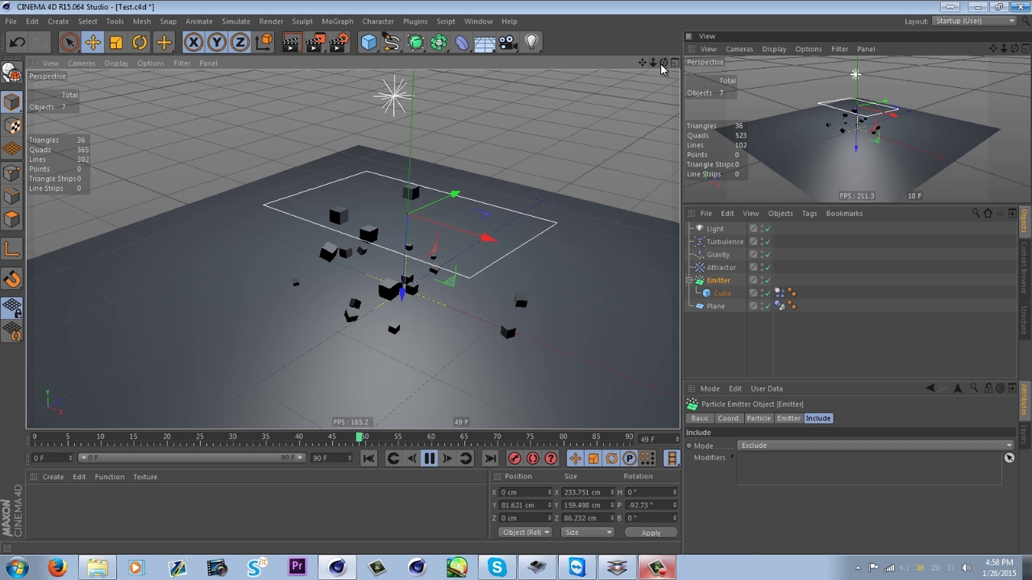
drag(663, 67, 565, 275)
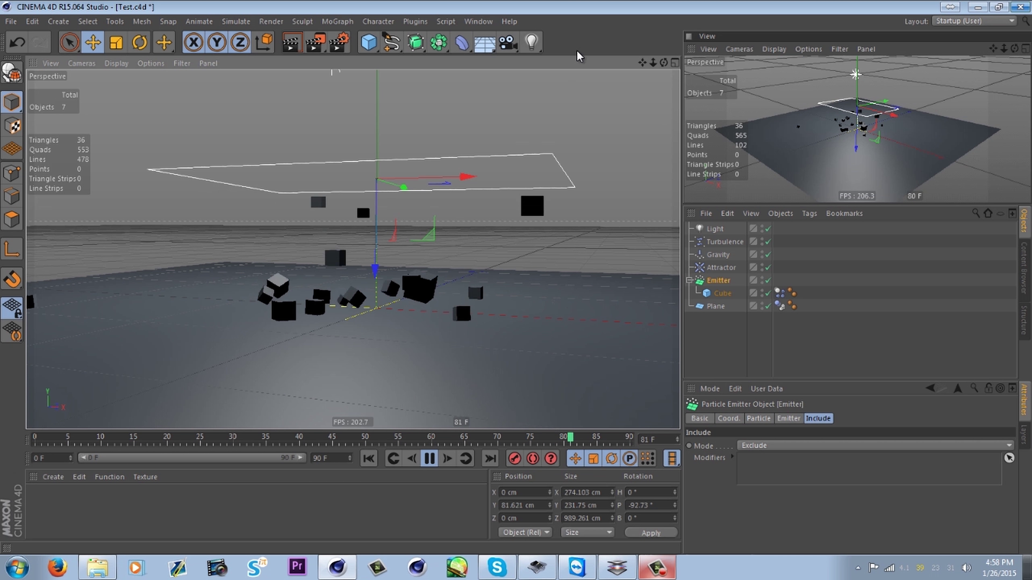
drag(642, 62, 600, 88)
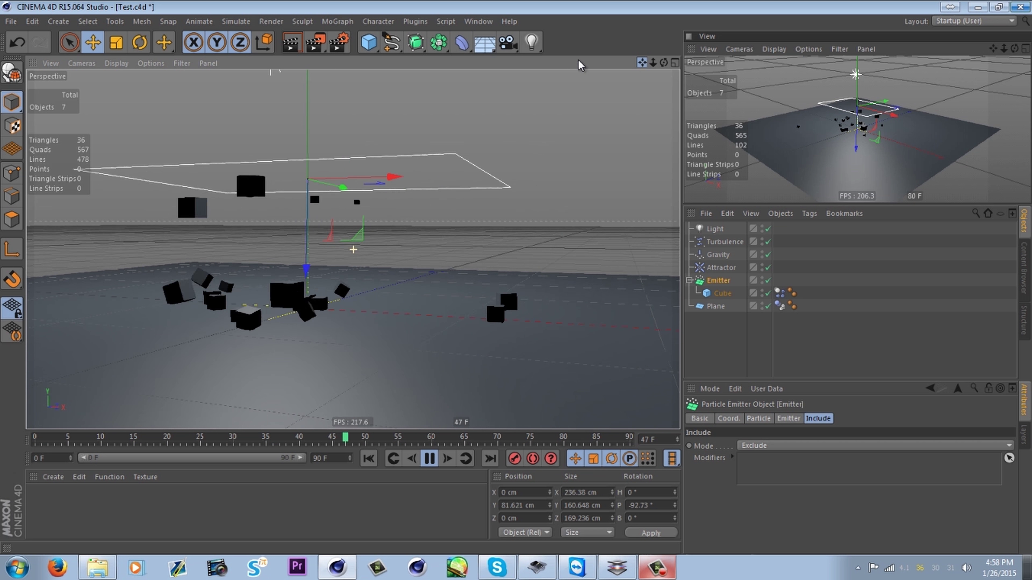
drag(663, 63, 744, 5)
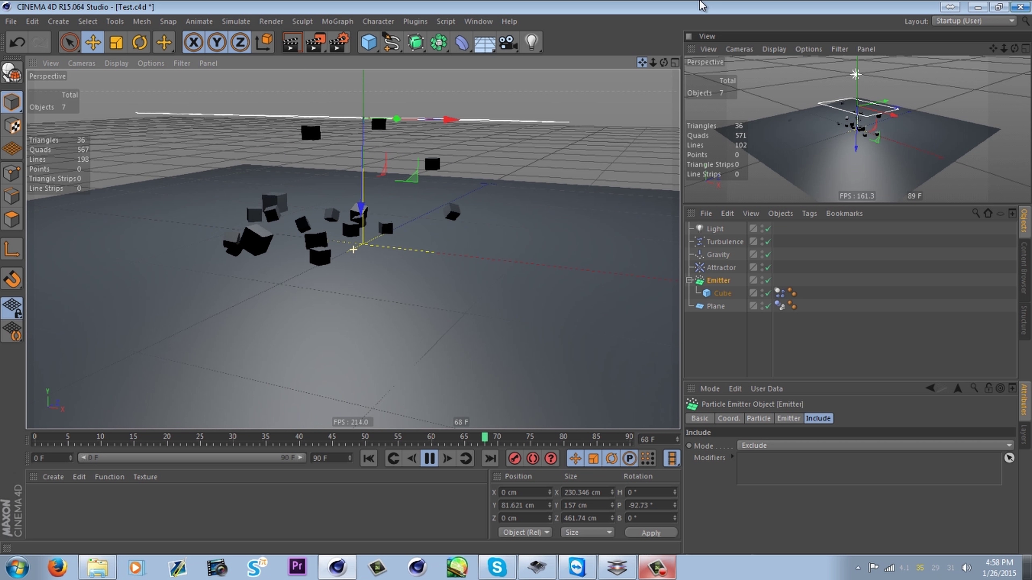
mouse_move(663, 63)
mouse_down()
mouse_move(669, 36)
mouse_move(654, 69)
mouse_up()
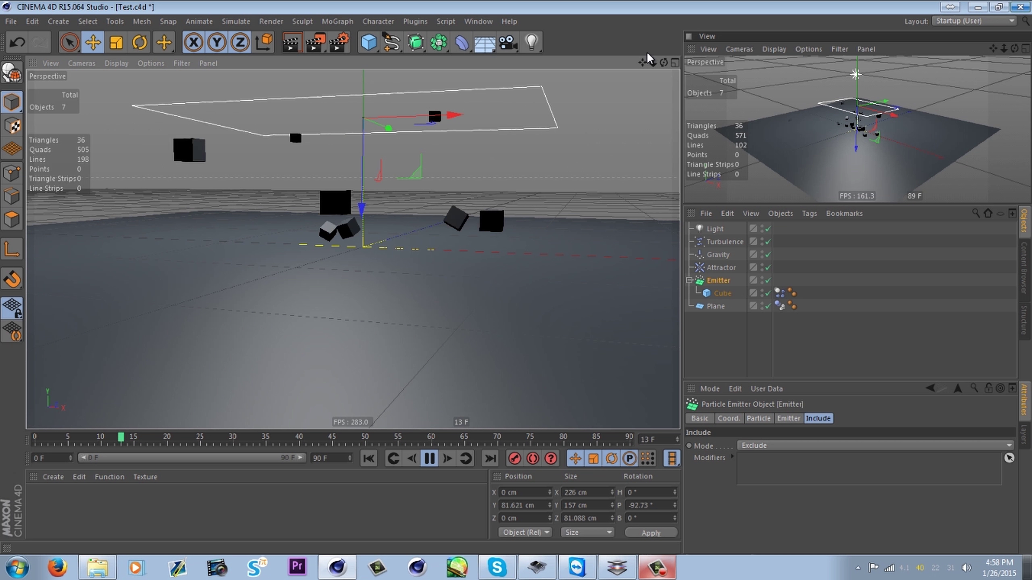
alt+drag(312, 137, 642, 112)
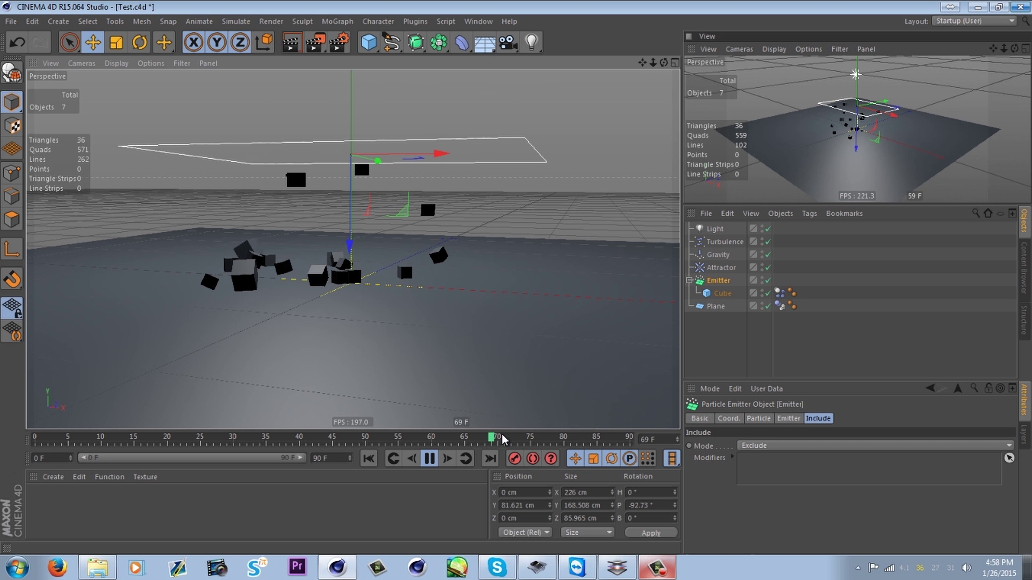
Examine the Attractor's settings and the available particle modifiers
click(717, 267)
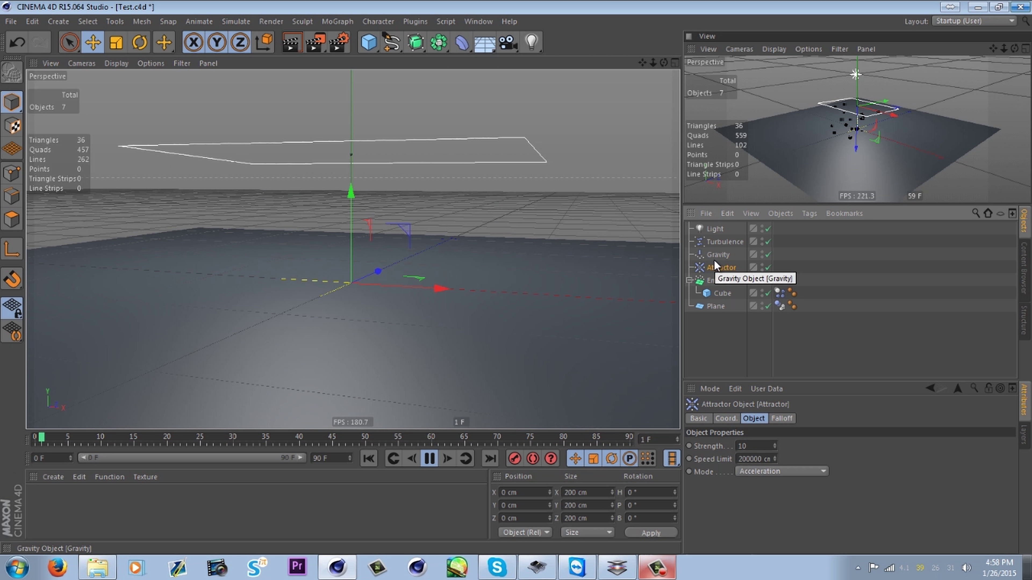
click(234, 21)
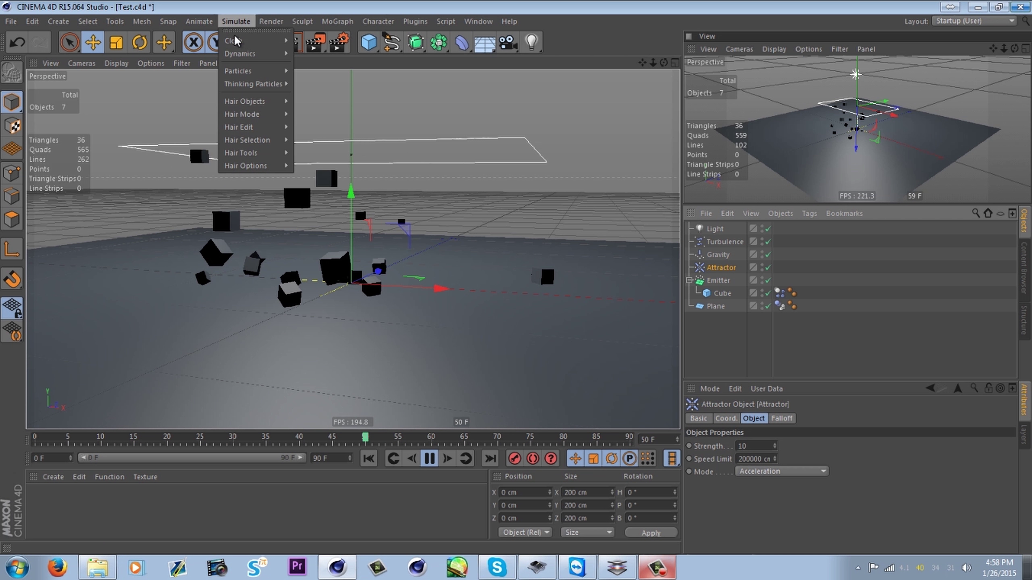
mouse_move(252, 71)
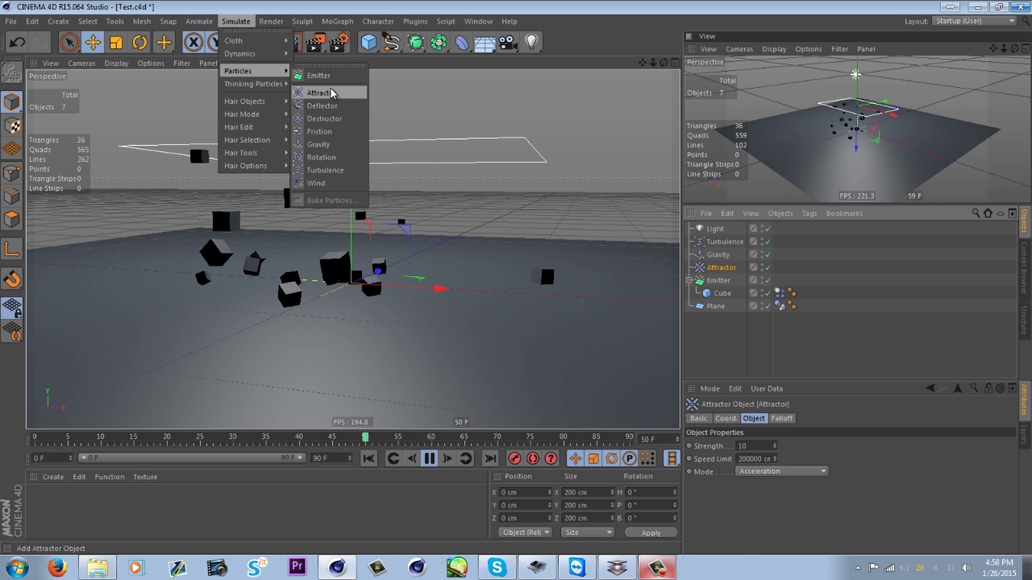
click(800, 358)
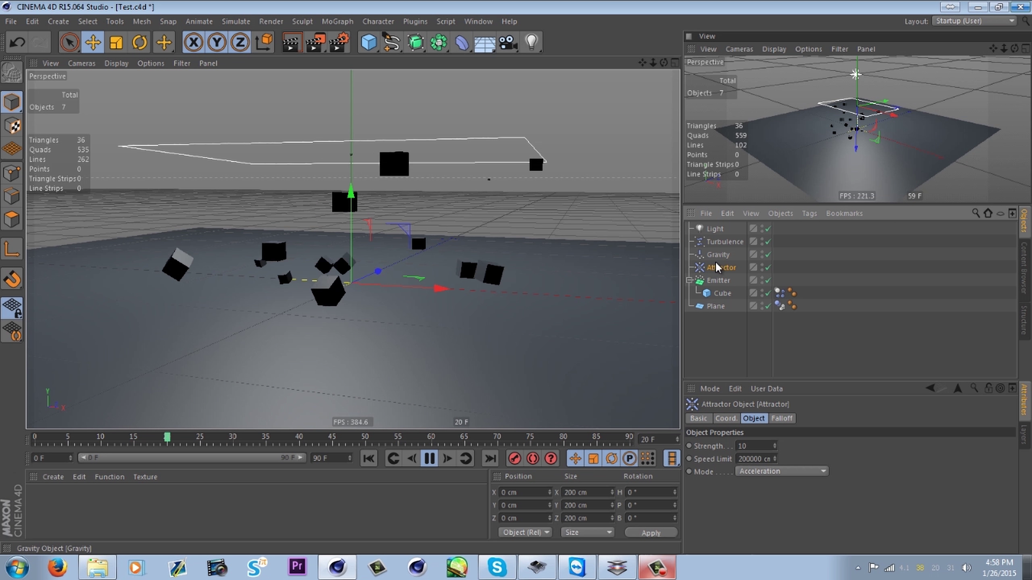
Reorder Turbulence to sit just above the Emitter, and add it to the emitter's modifier list in Include mode
drag(729, 246, 713, 271)
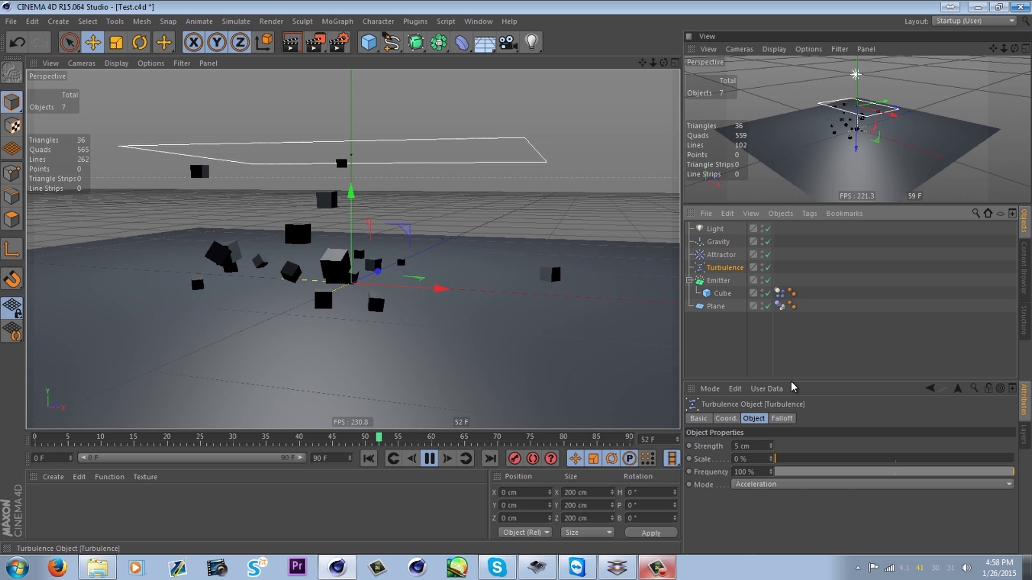
click(711, 280)
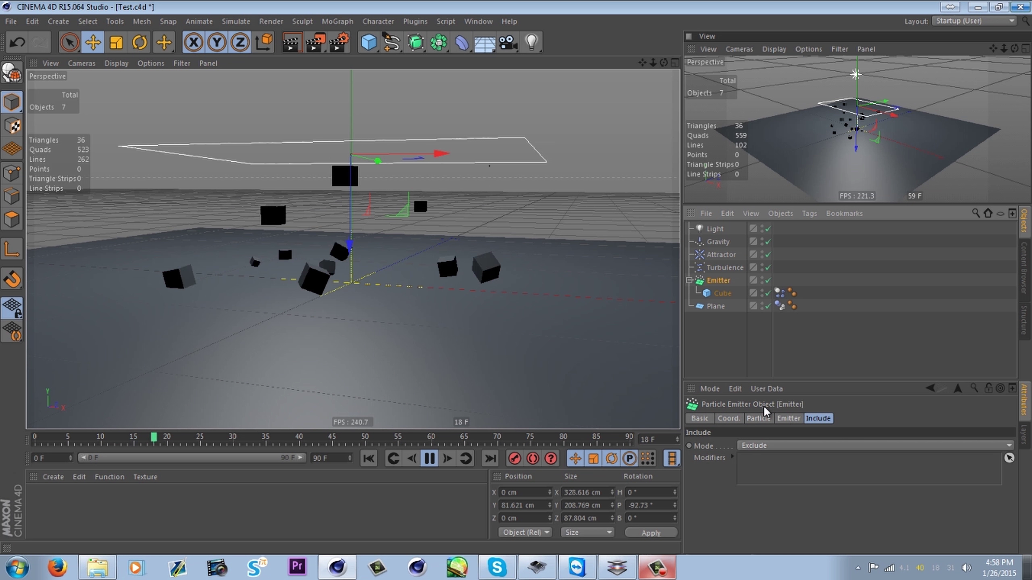
drag(722, 266, 779, 476)
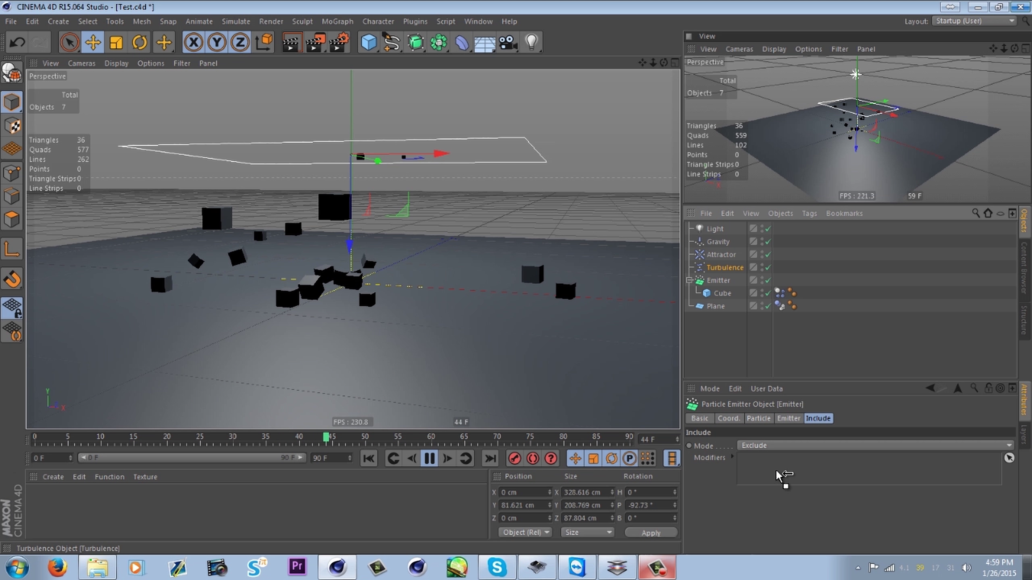
click(758, 444)
click(759, 460)
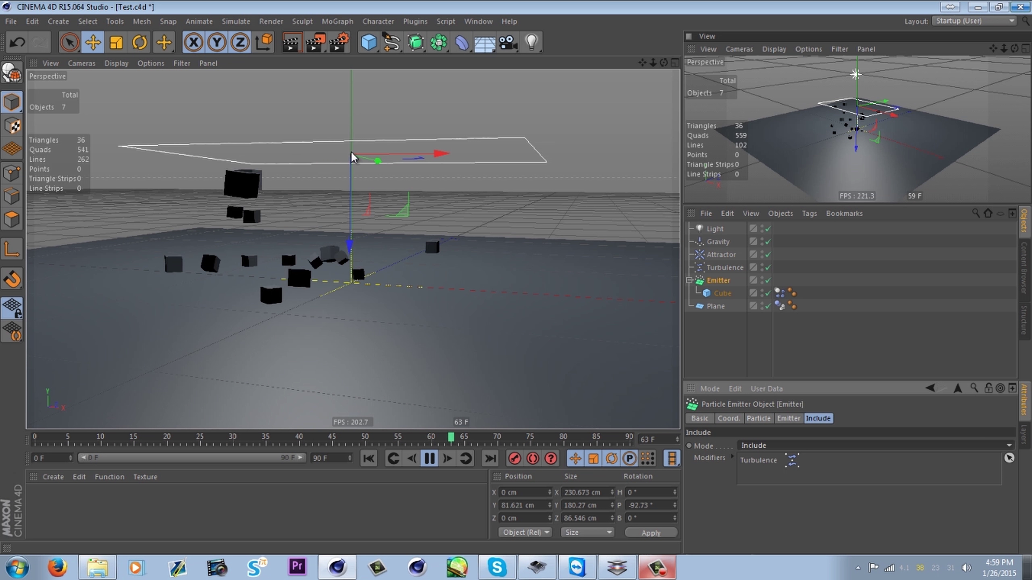
Raise the emitter higher above the plane, to about 195 cm in Y
click(350, 230)
drag(350, 231, 340, 67)
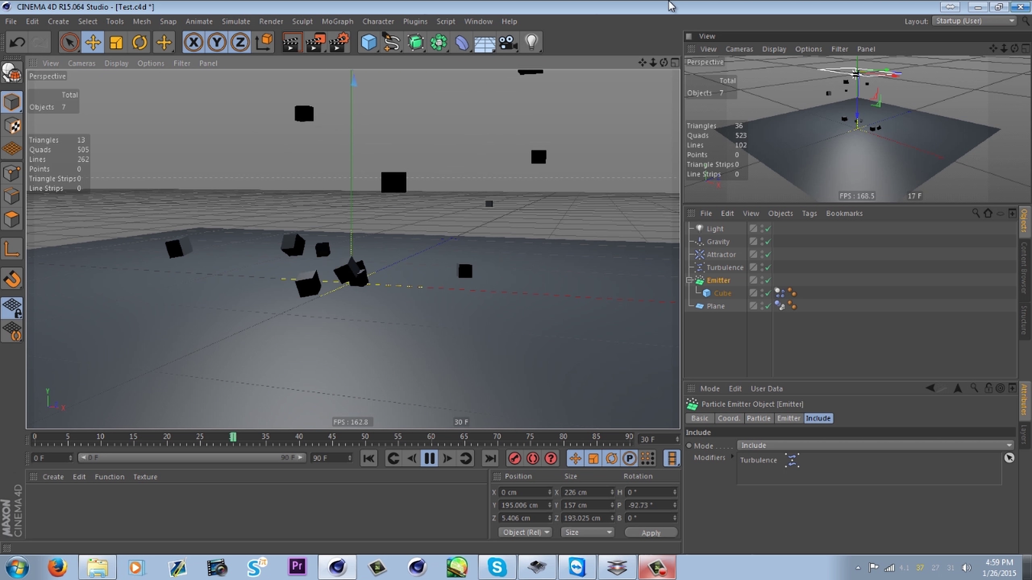
alt+middle_drag(647, 109, 634, 240)
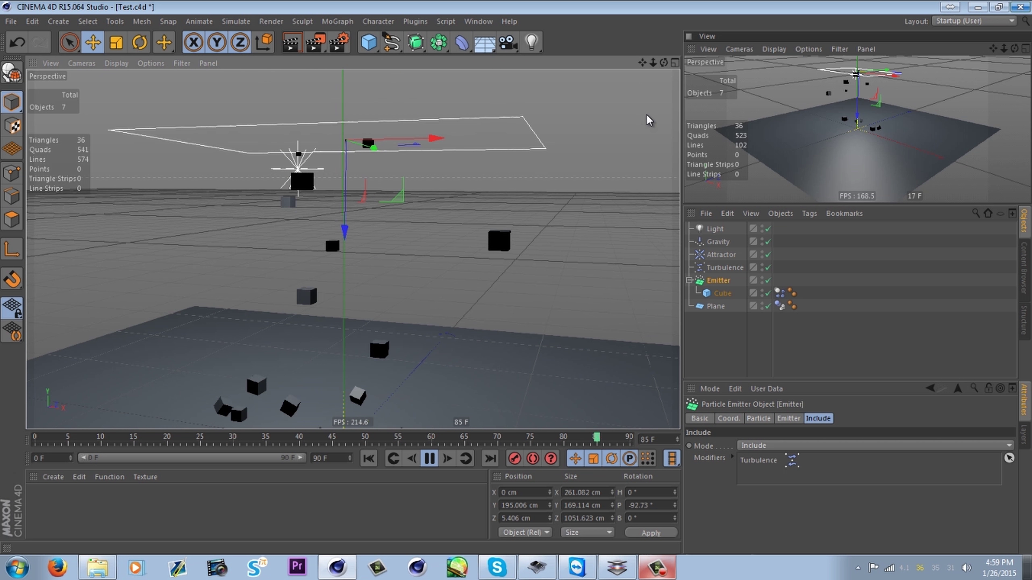
drag(653, 64, 599, 83)
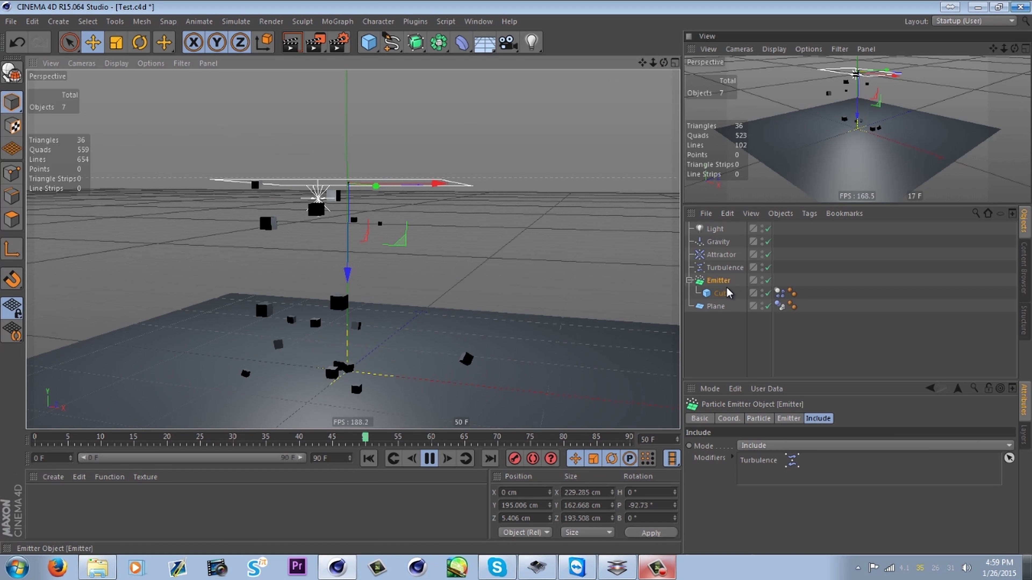
Delete the cube's Dynamics Body tag and toggle Turbulence off and back on during playback
click(780, 293)
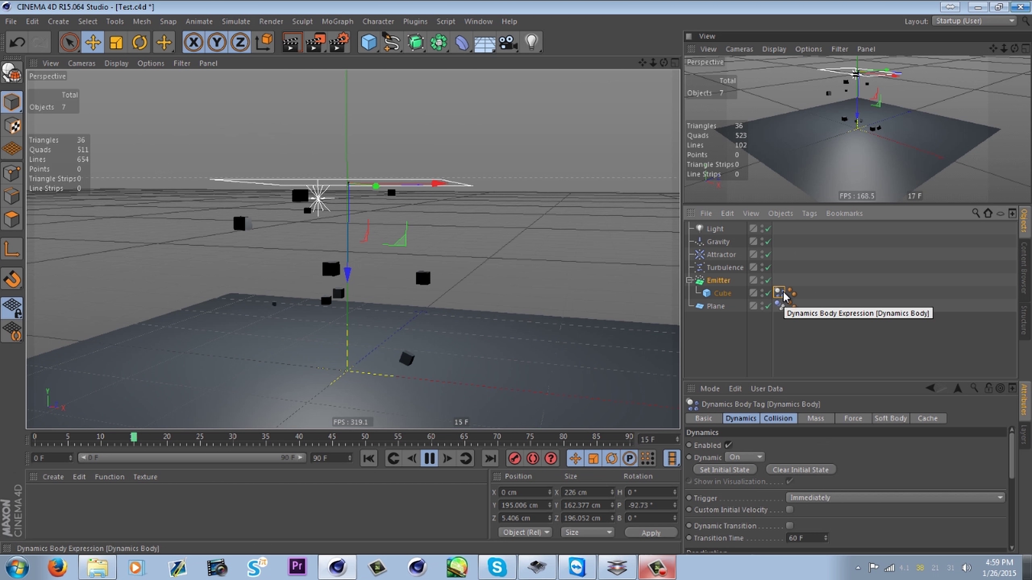
key(Delete)
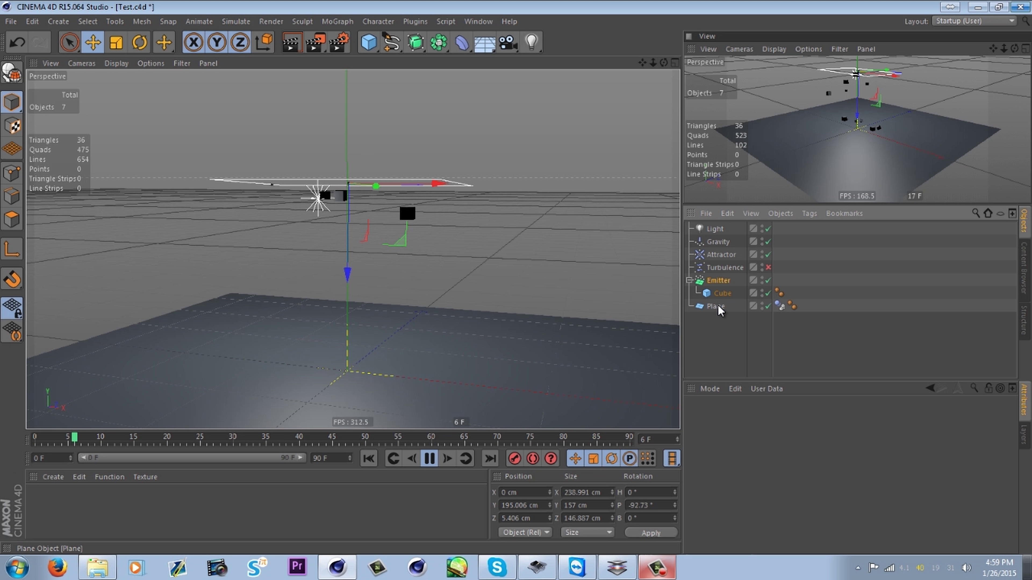
click(768, 268)
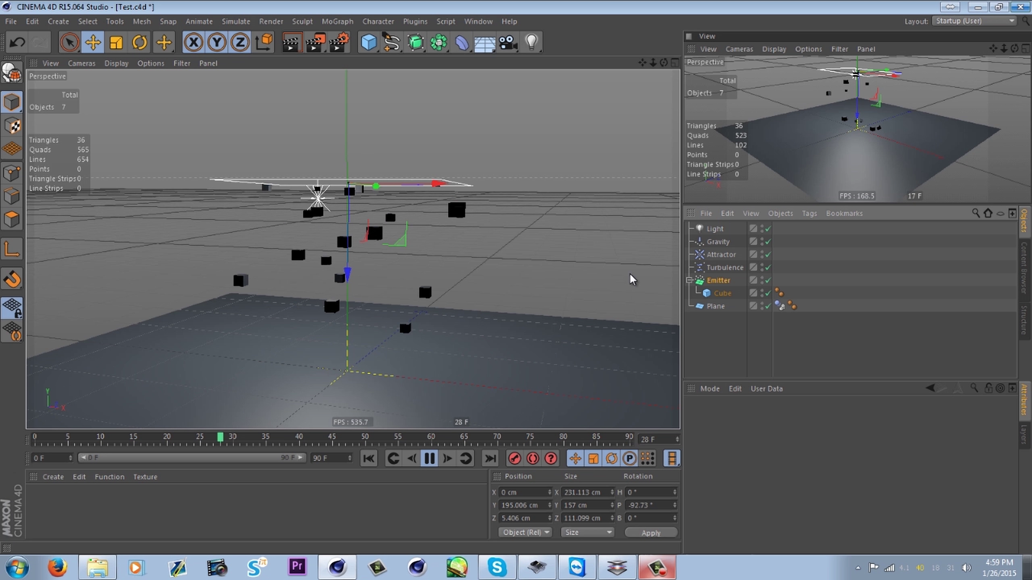
Set the Turbulence scale to 593.83 %, strength to 10 cm and mode to Aerodynamics Wind
click(724, 267)
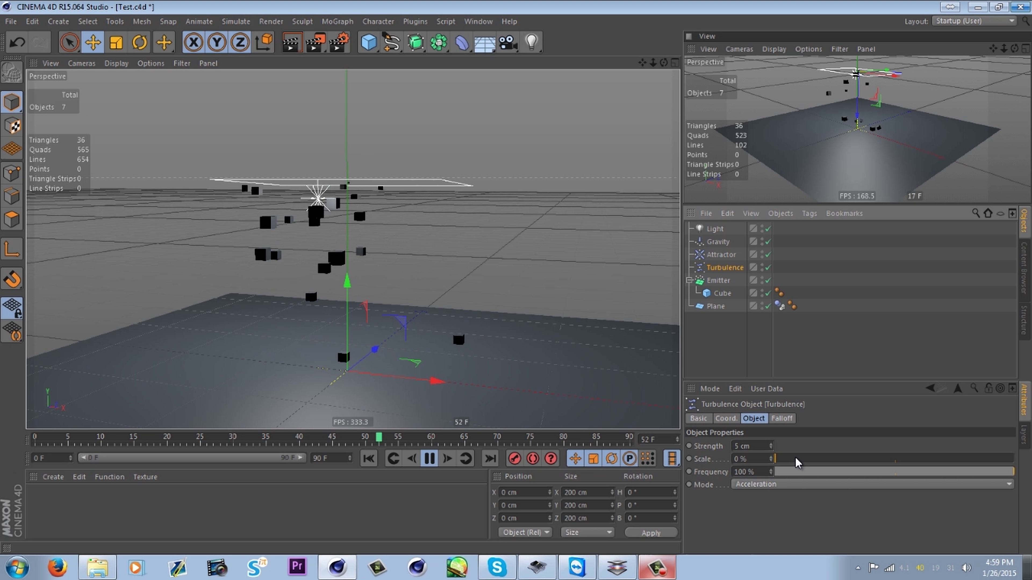
drag(796, 459, 909, 460)
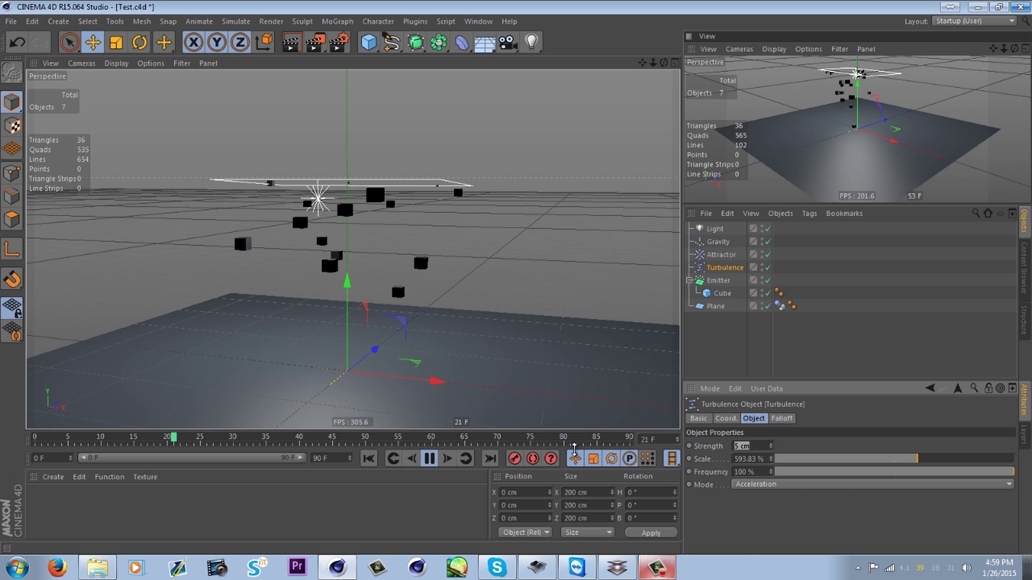
text(10)
click(746, 484)
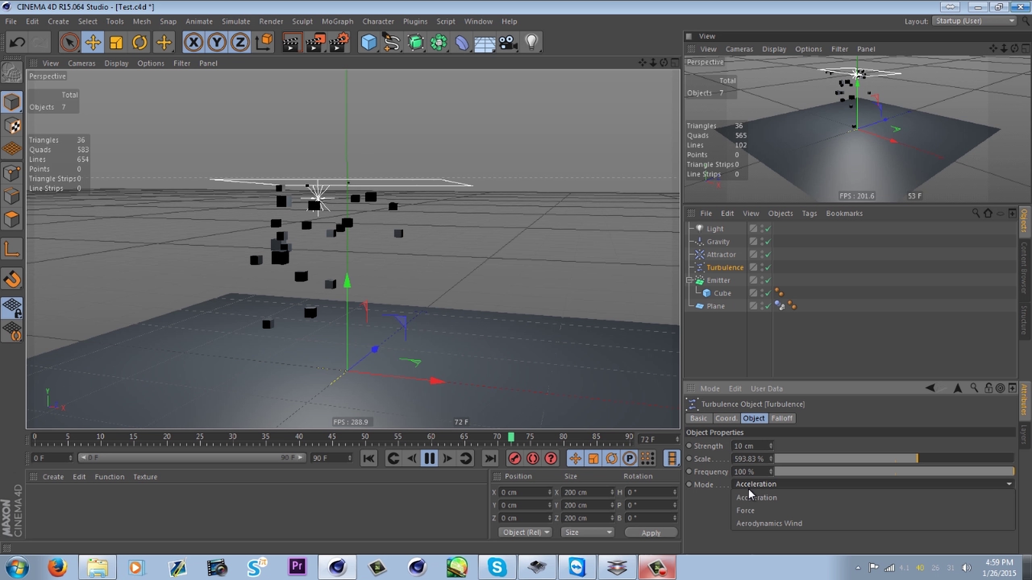
click(751, 524)
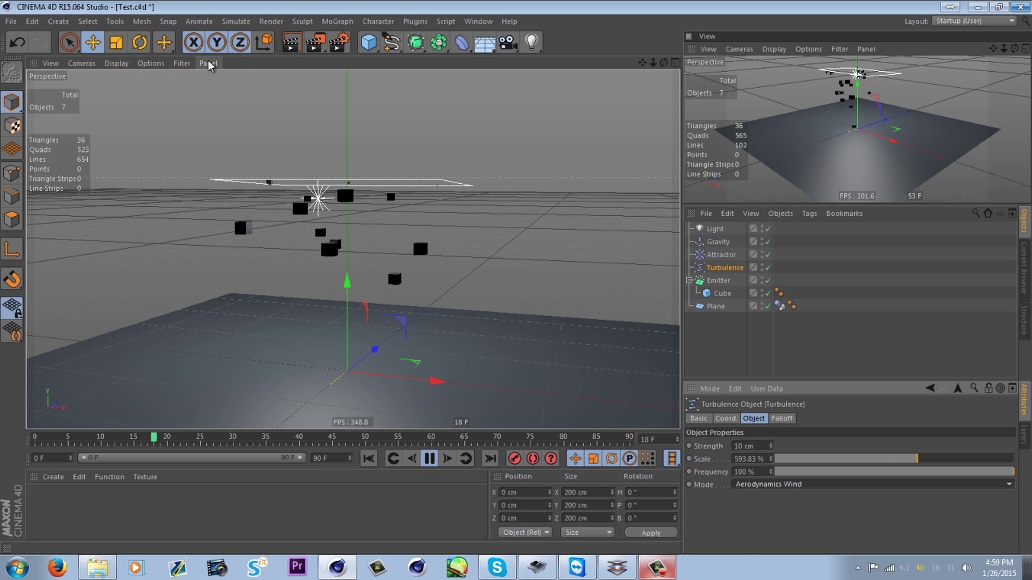
click(236, 21)
mouse_move(243, 42)
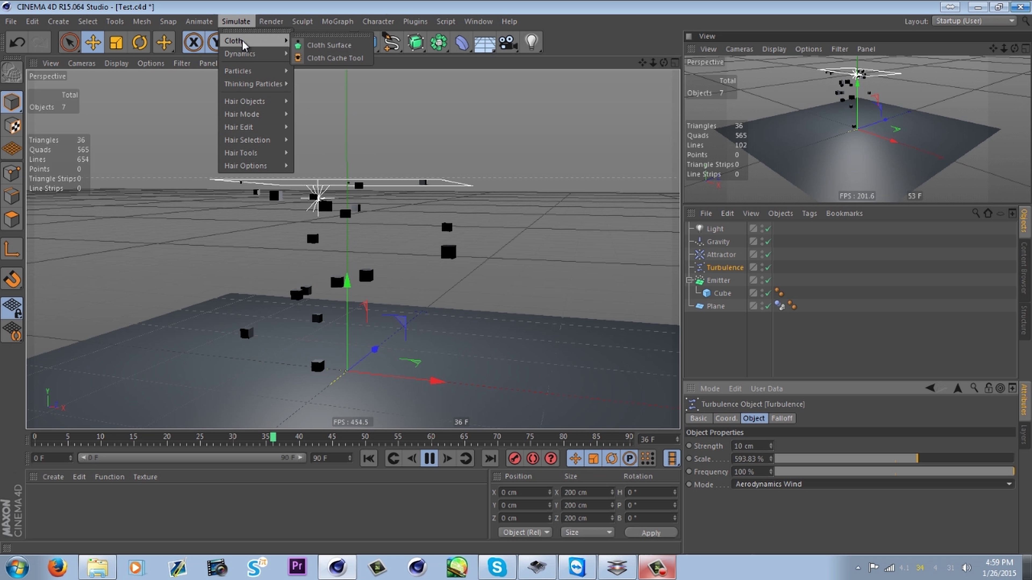
mouse_move(244, 70)
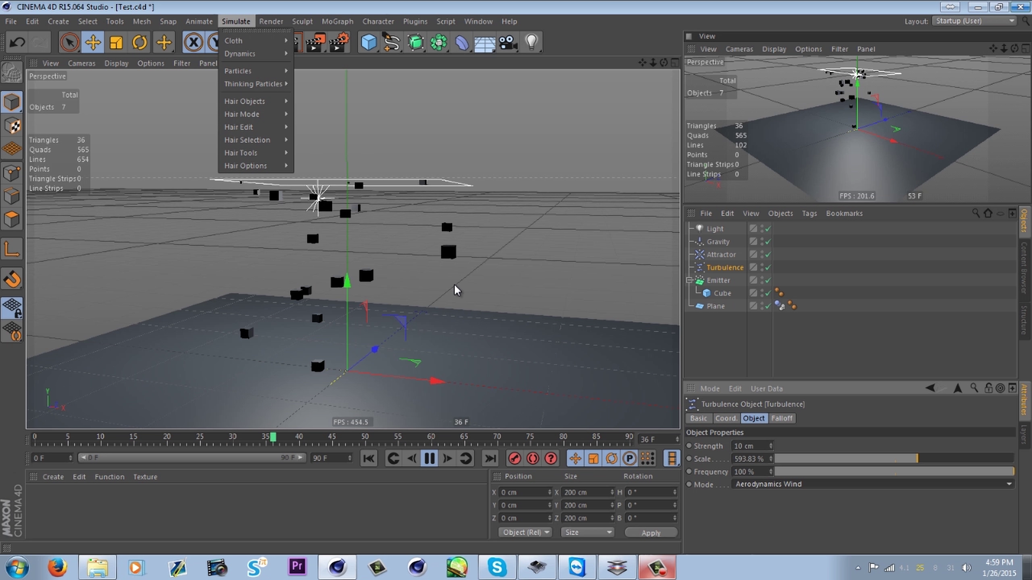
click(726, 361)
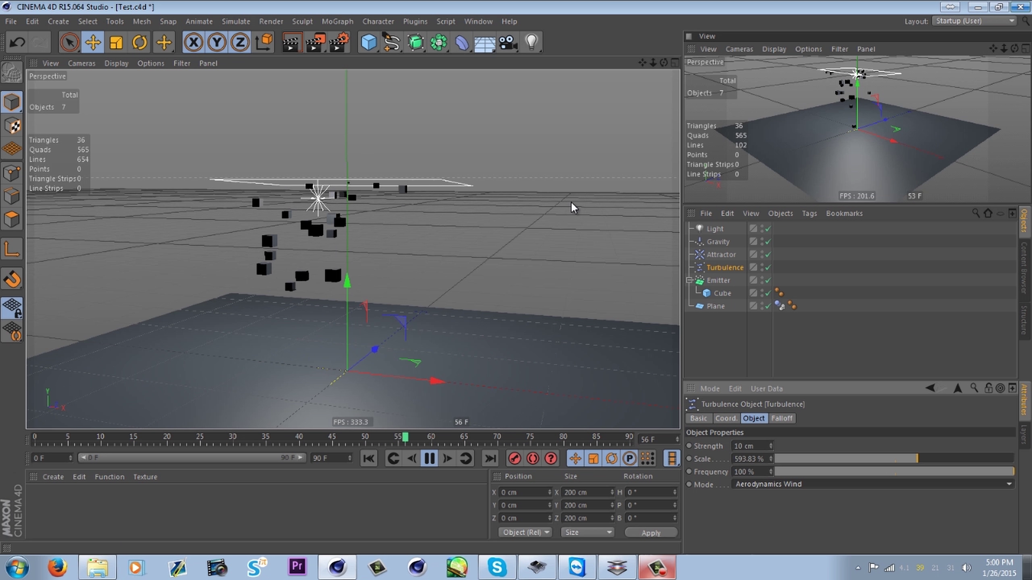
Increase the Turbulence scale to 778.82 %
drag(662, 61, 577, 71)
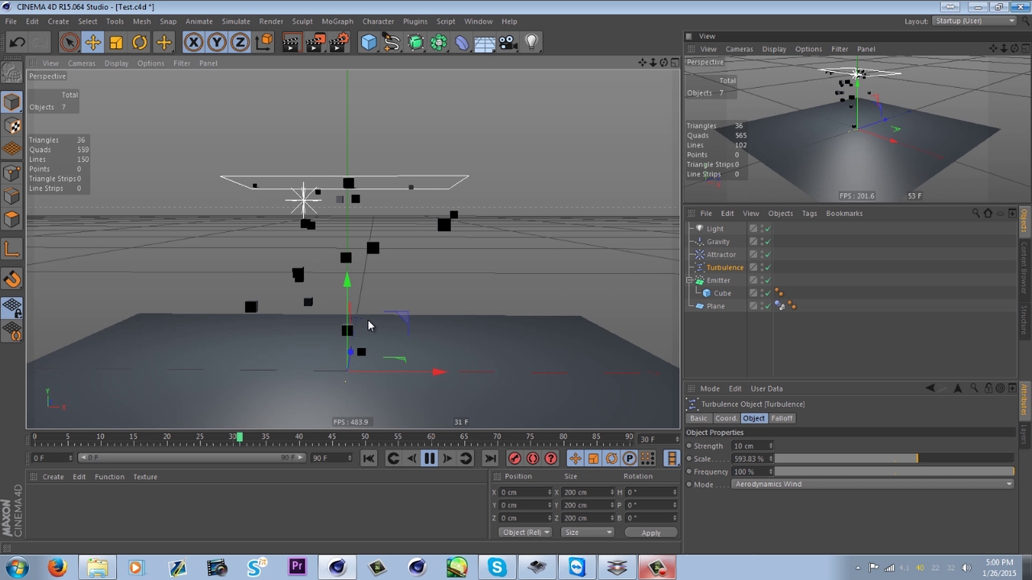
click(722, 255)
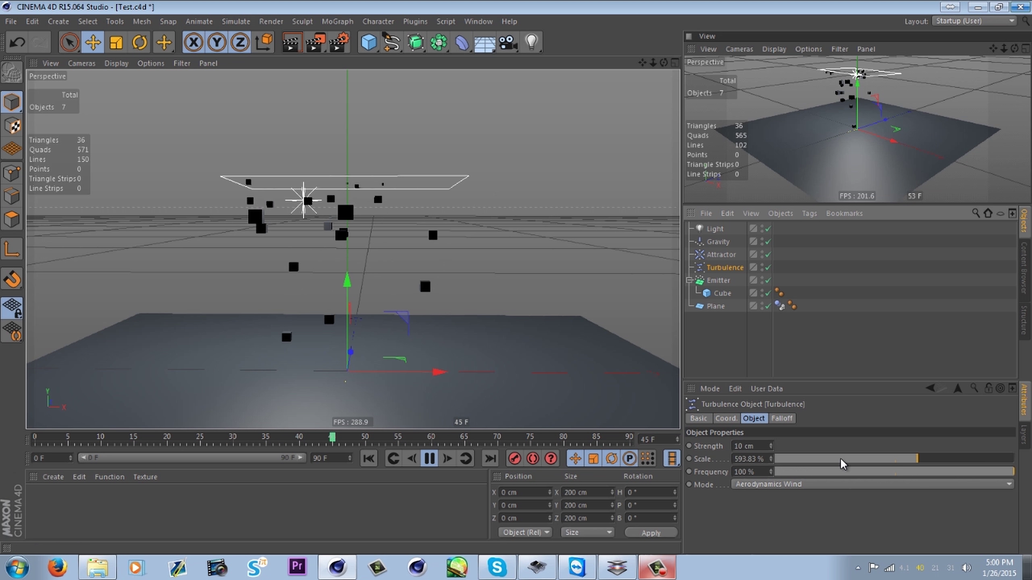
click(959, 459)
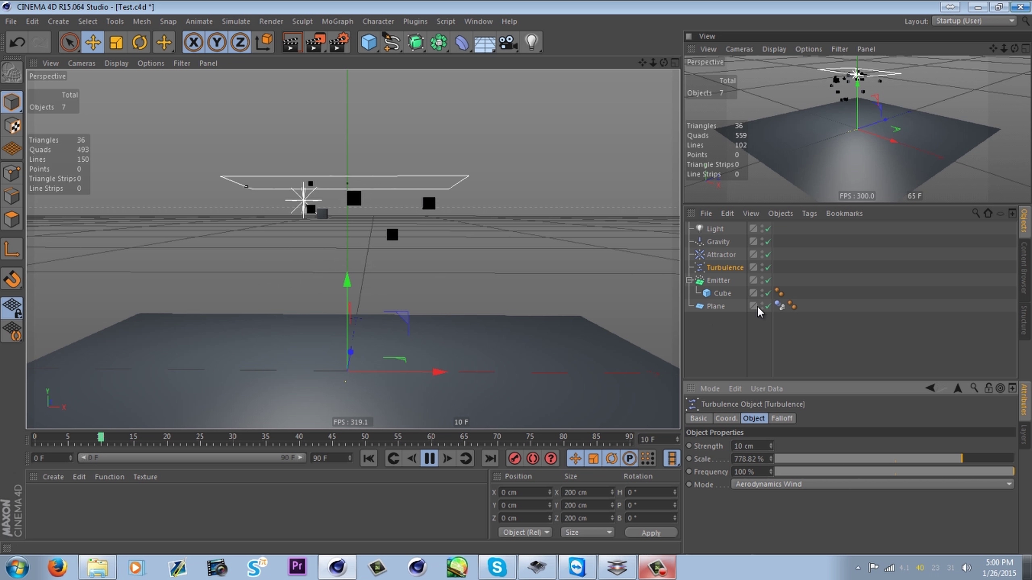
Add the Attractor to the emitter's included modifiers alongside Turbulence
click(723, 254)
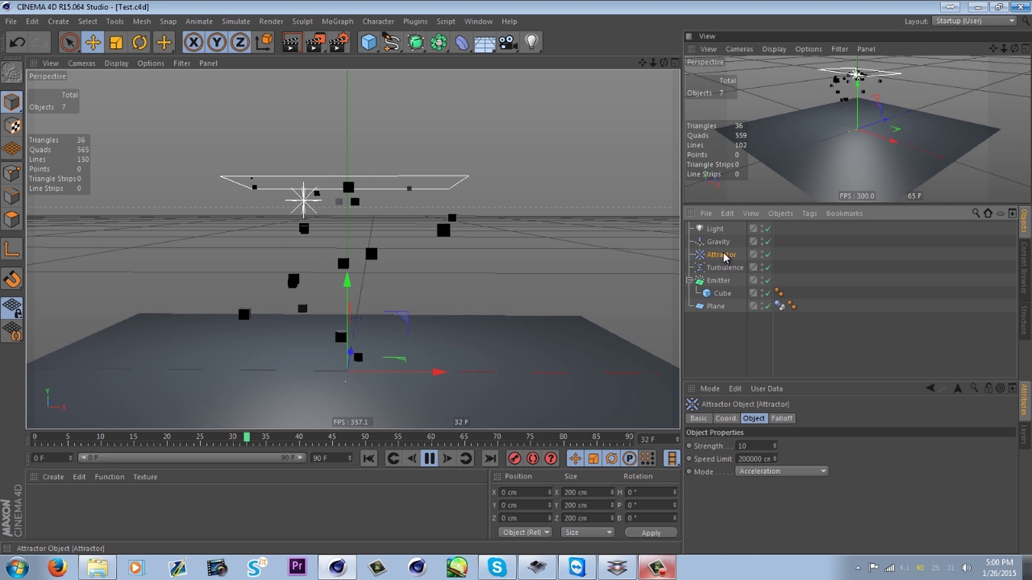
click(718, 281)
drag(829, 474, 828, 474)
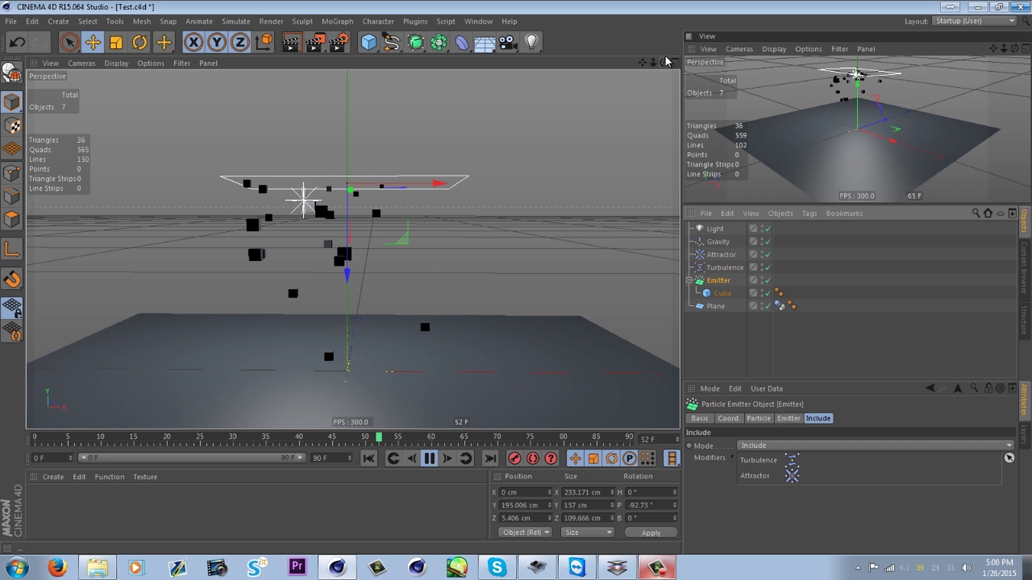
Move the Attractor up beside the emitter, to about Y 221 cm and Z -159 cm
drag(663, 62, 632, 76)
click(721, 255)
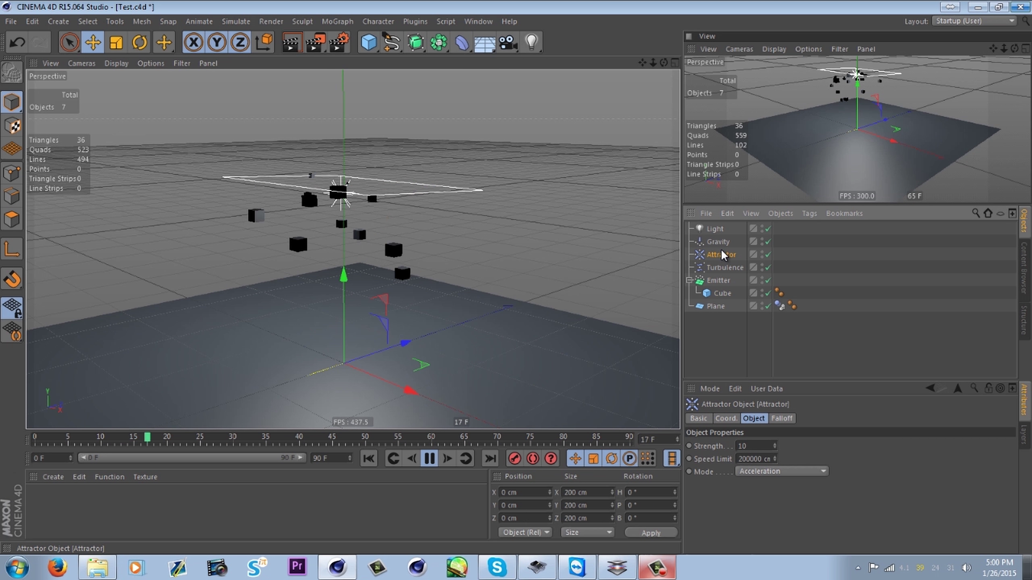
drag(406, 345, 223, 99)
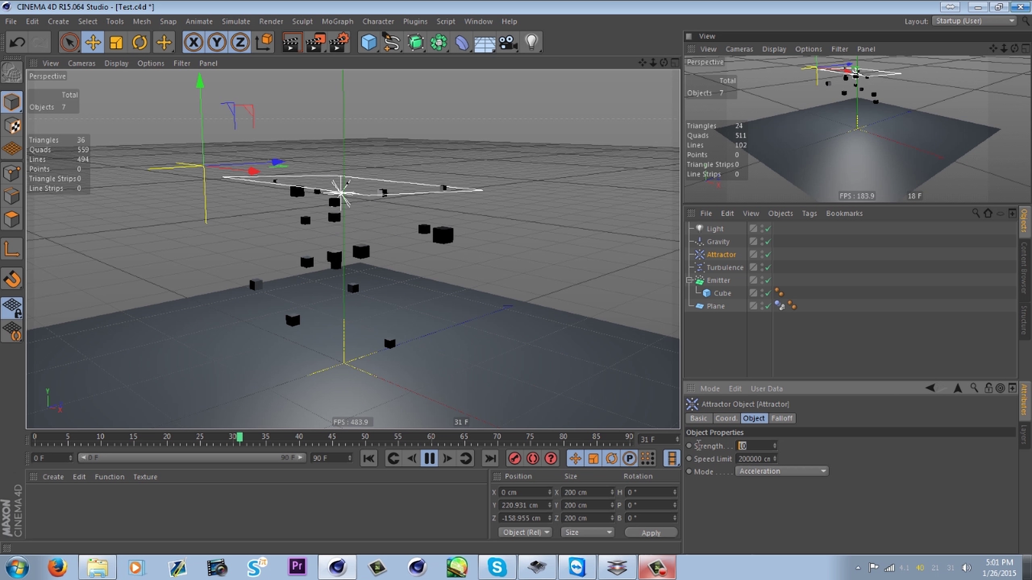
Try an Attractor strength of 100 while viewing the particles from the side, and settle on 1000
click(762, 472)
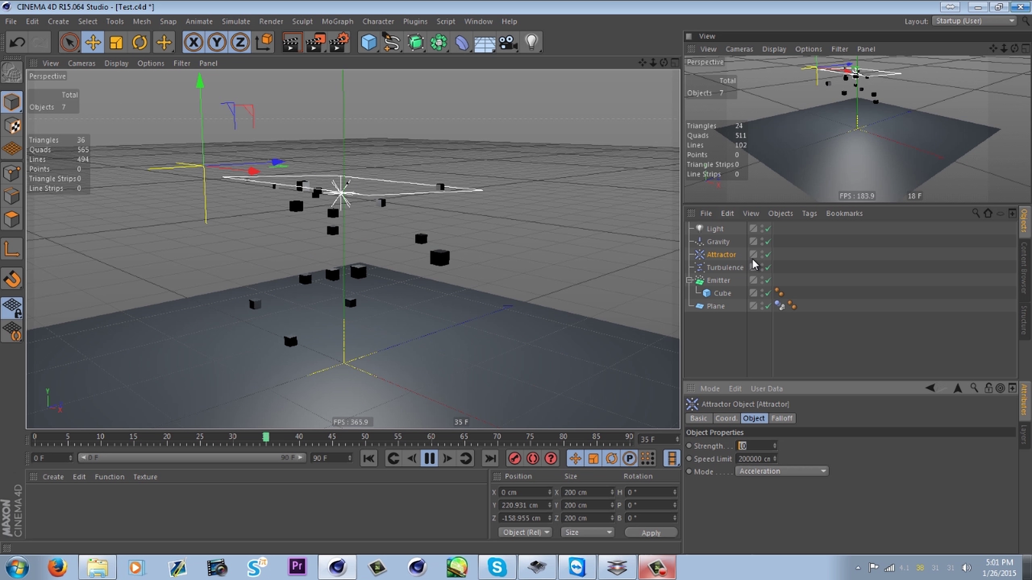
alt+drag(533, 186, 569, 67)
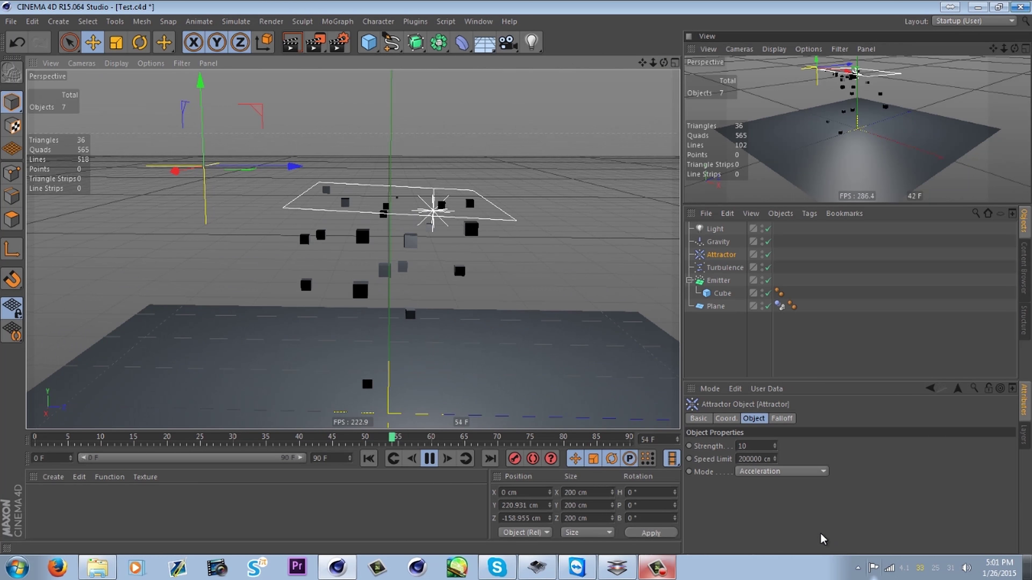
double_click(755, 445)
text(100)
key(Return)
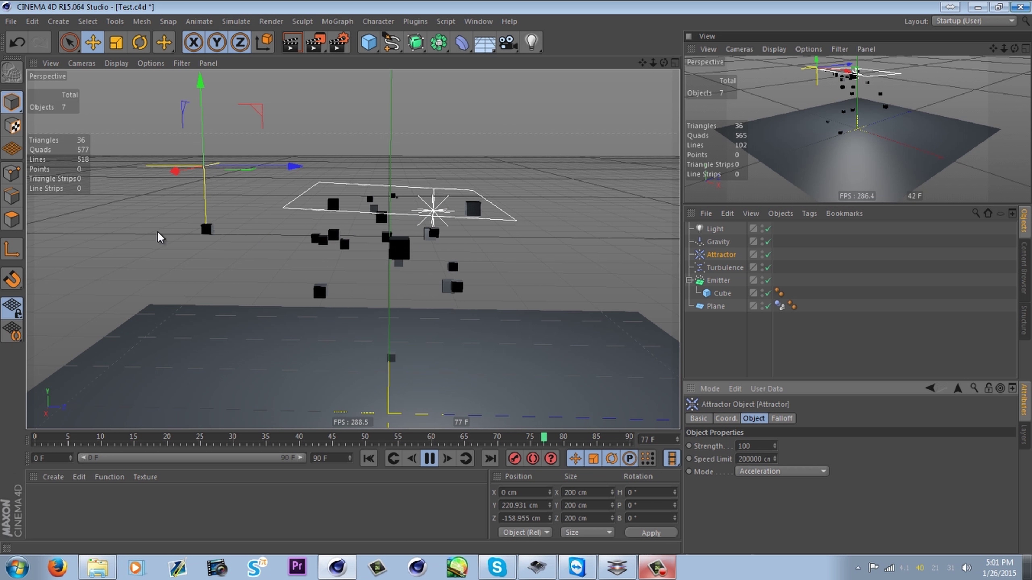
click(769, 448)
text(0)
key(Return)
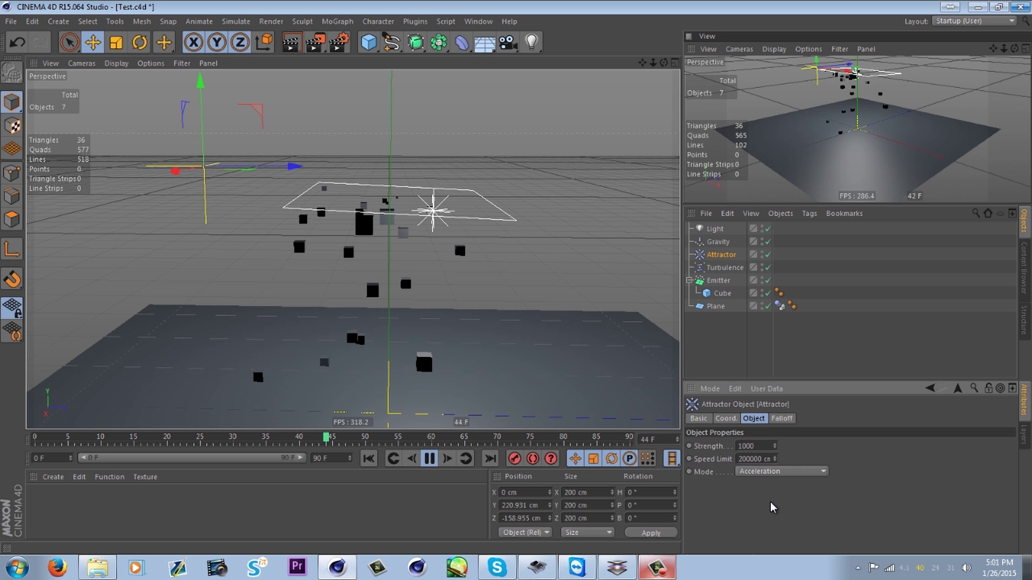
Move the Attractor farther from the emitter, to about -270 cm in Z, and reopen the emitter's Include settings
drag(294, 166, 164, 165)
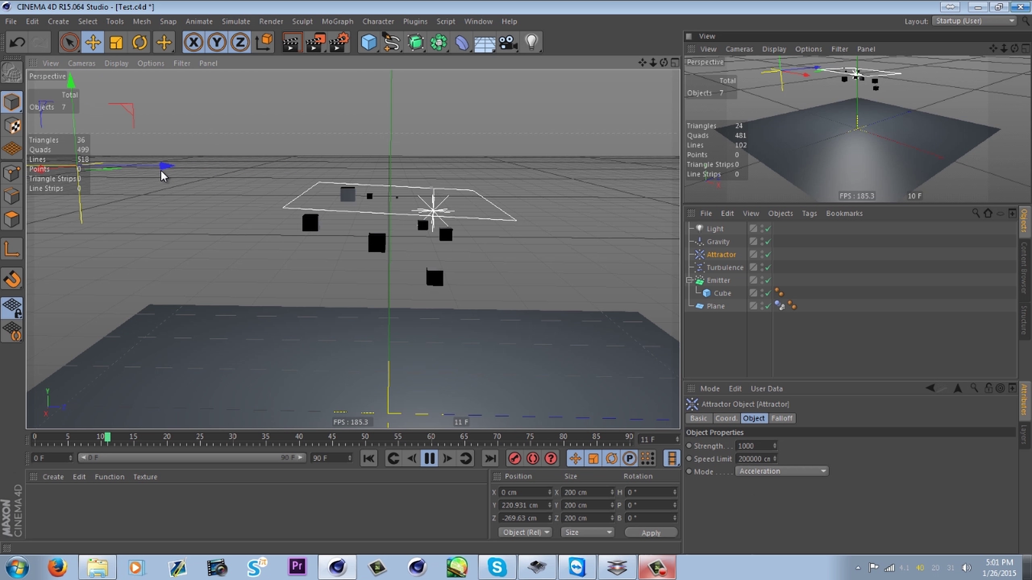
drag(641, 64, 718, 280)
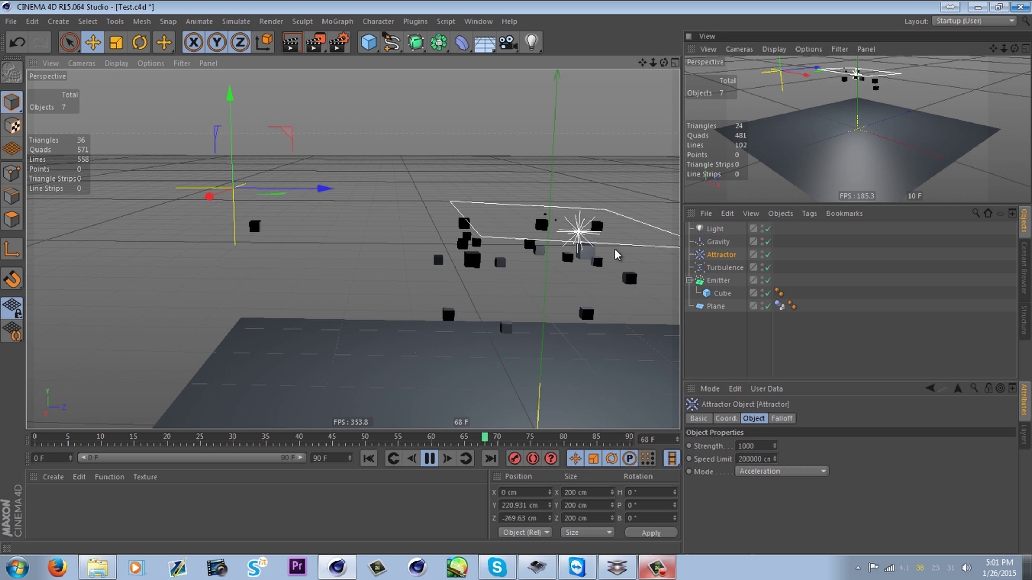
click(719, 281)
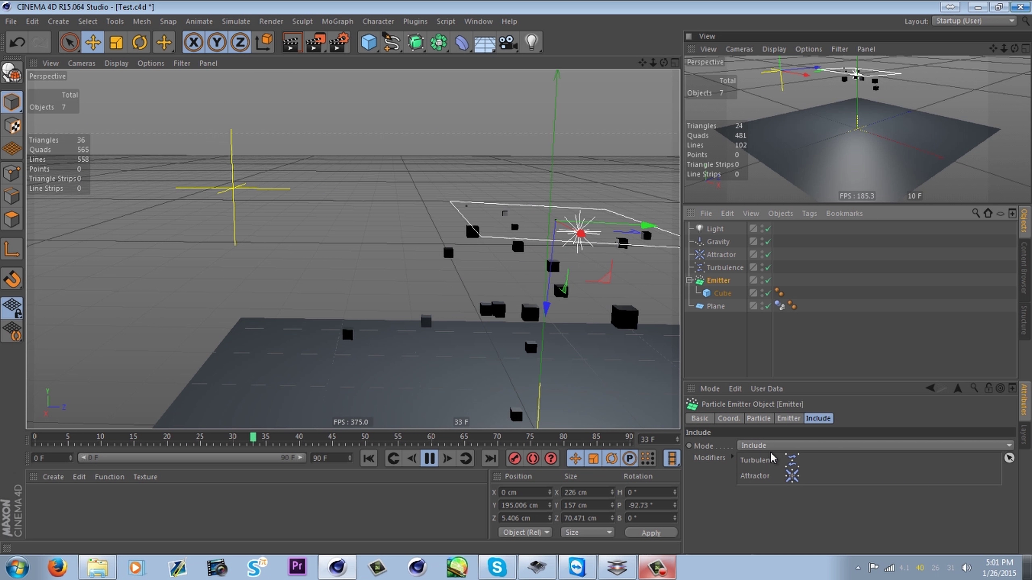
Scale the emitted cube uniformly down to about 2.7 cm
click(758, 419)
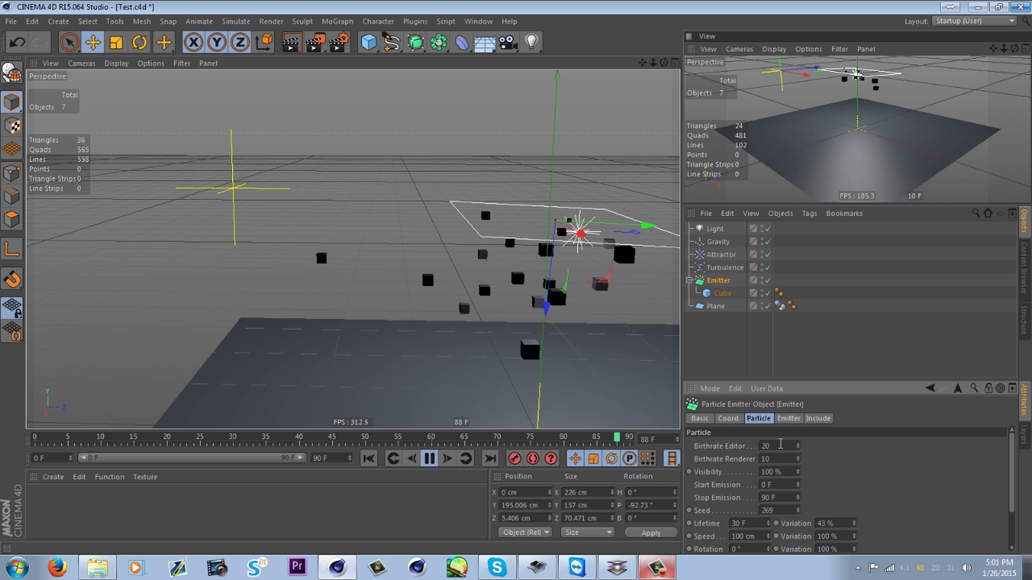
click(720, 294)
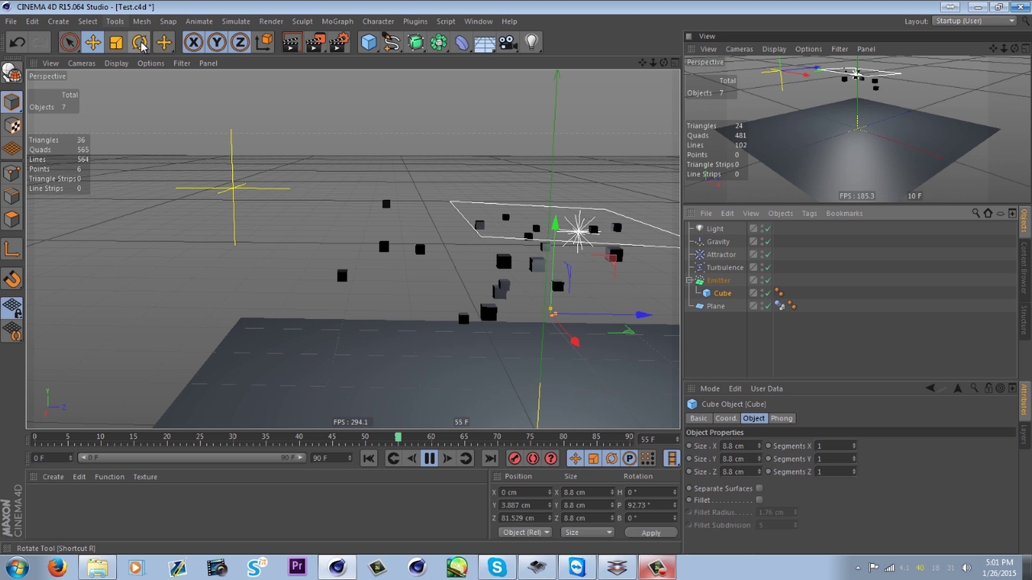
key(t)
drag(414, 219, 310, 352)
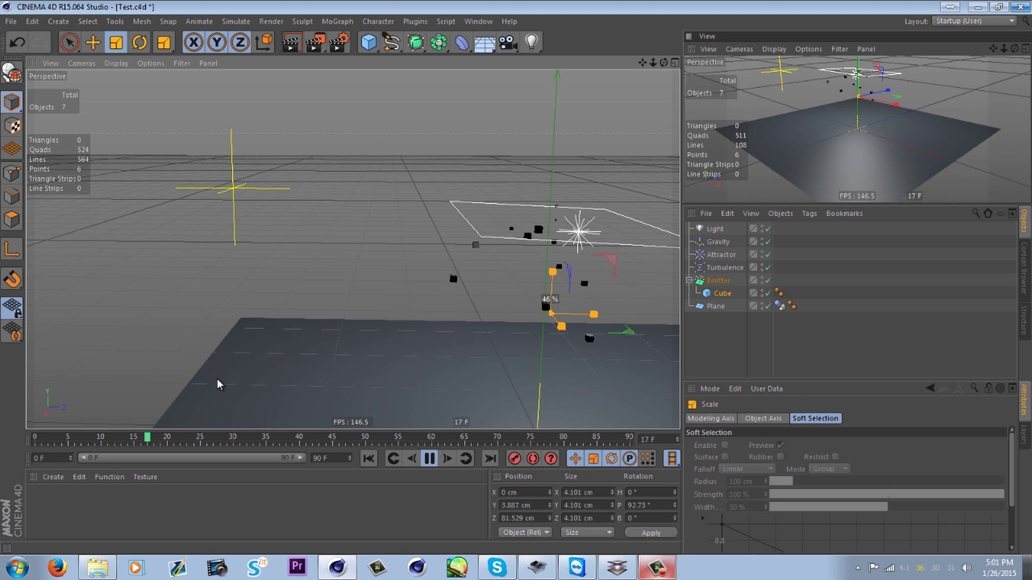
drag(176, 397, 156, 394)
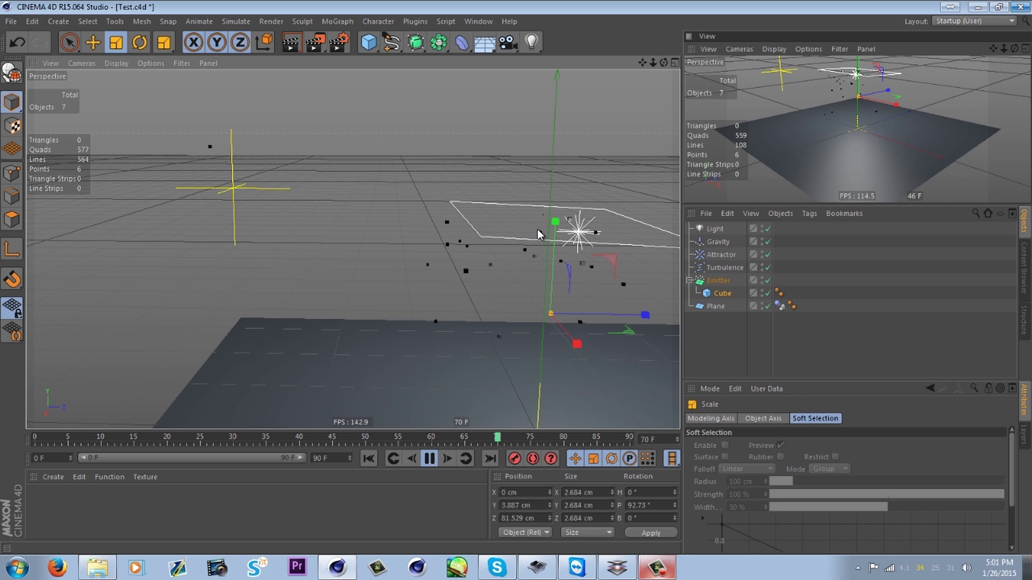
Set the emitter's editor birthrate to 200 and change its emitter type to Pyramid
click(715, 282)
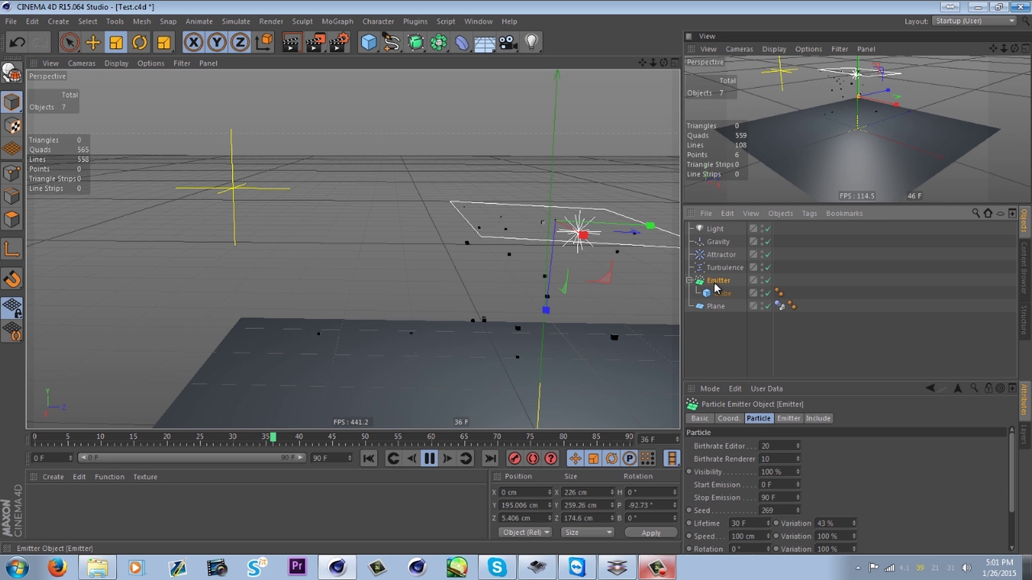
click(781, 446)
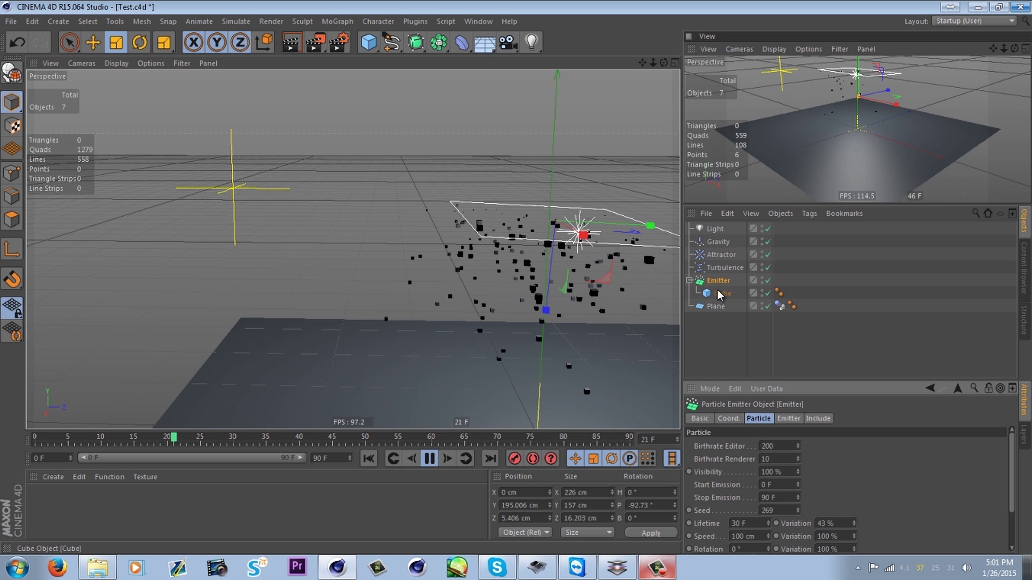
click(793, 418)
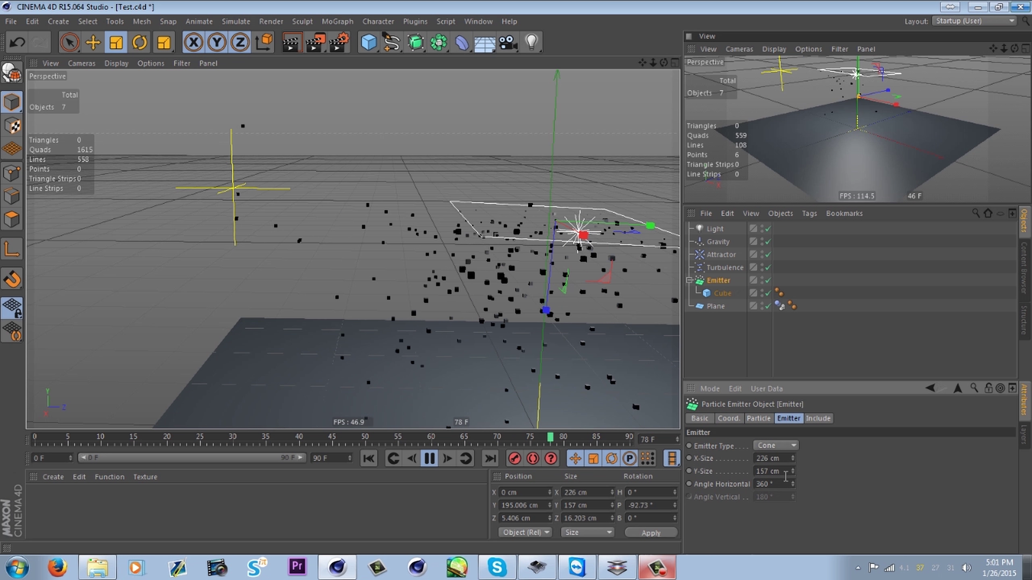
click(774, 445)
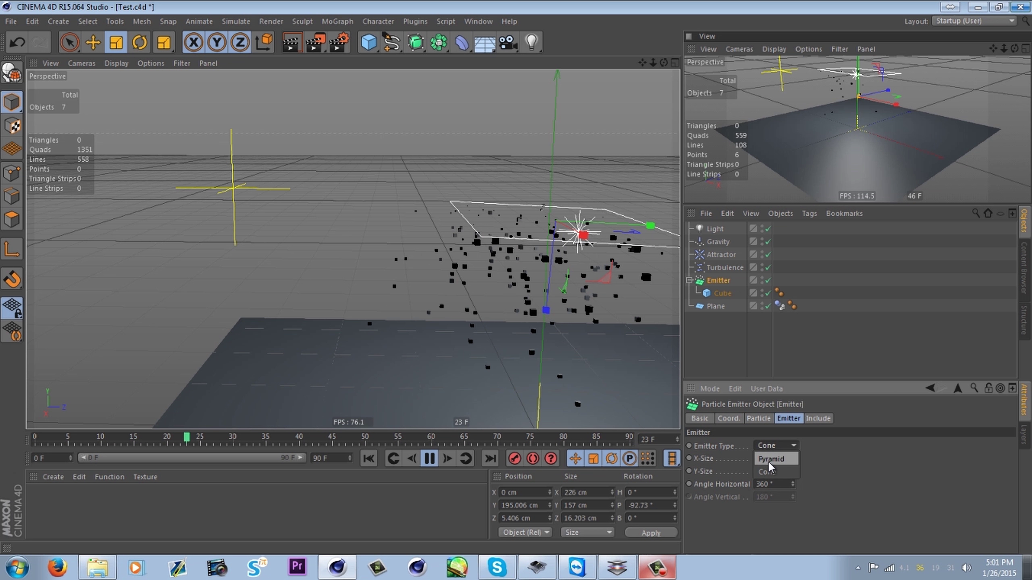
click(781, 468)
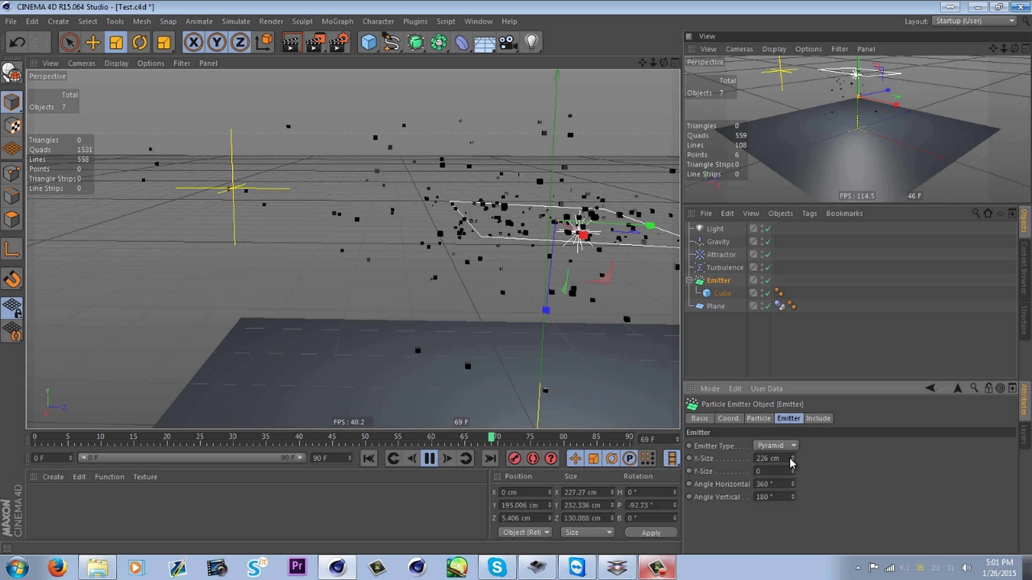
Try a Y-Size of 0 cm for the emitter, and settle on 100 cm for both X-Size and Y-Size
key(0)
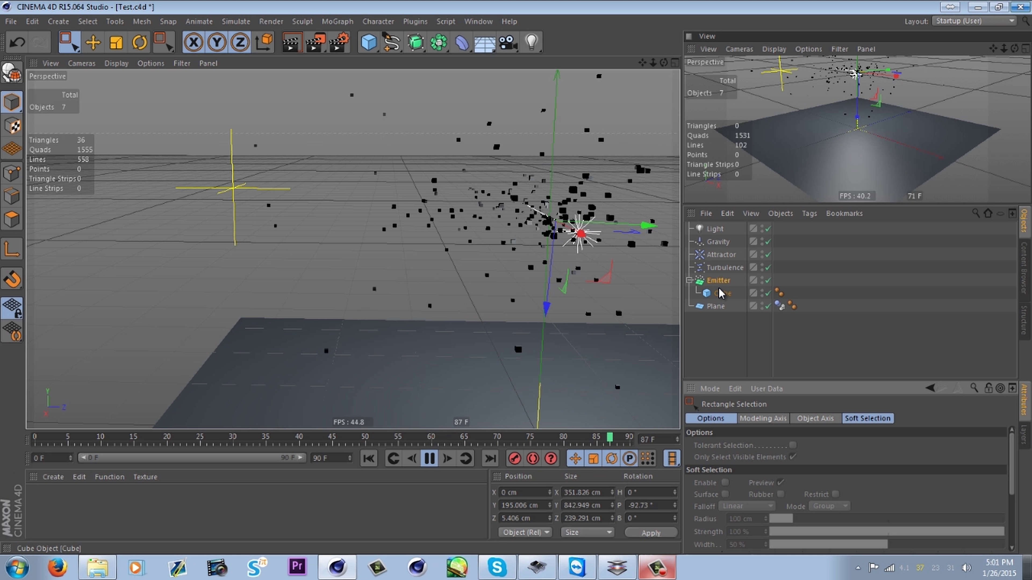
click(726, 296)
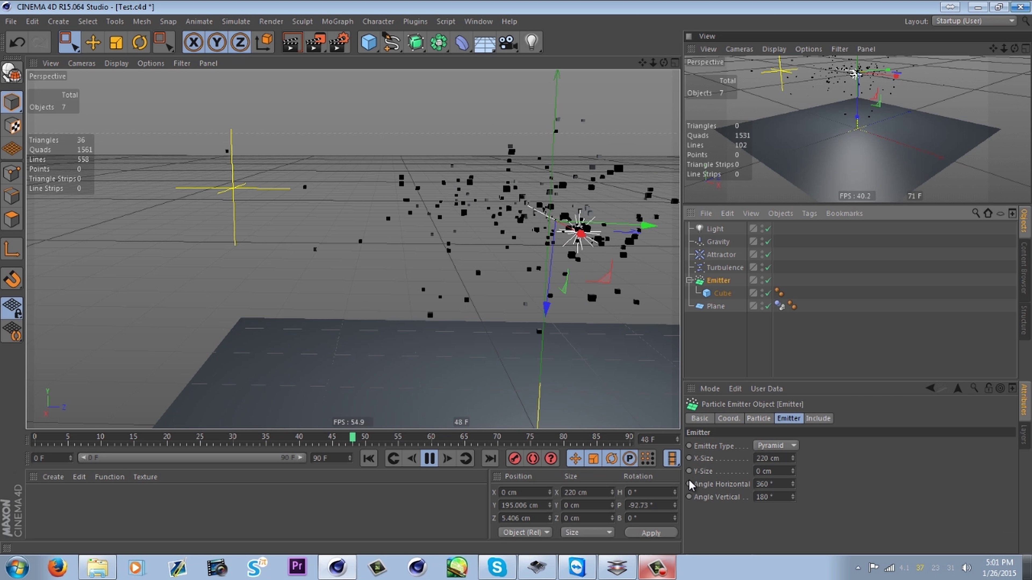
click(770, 471)
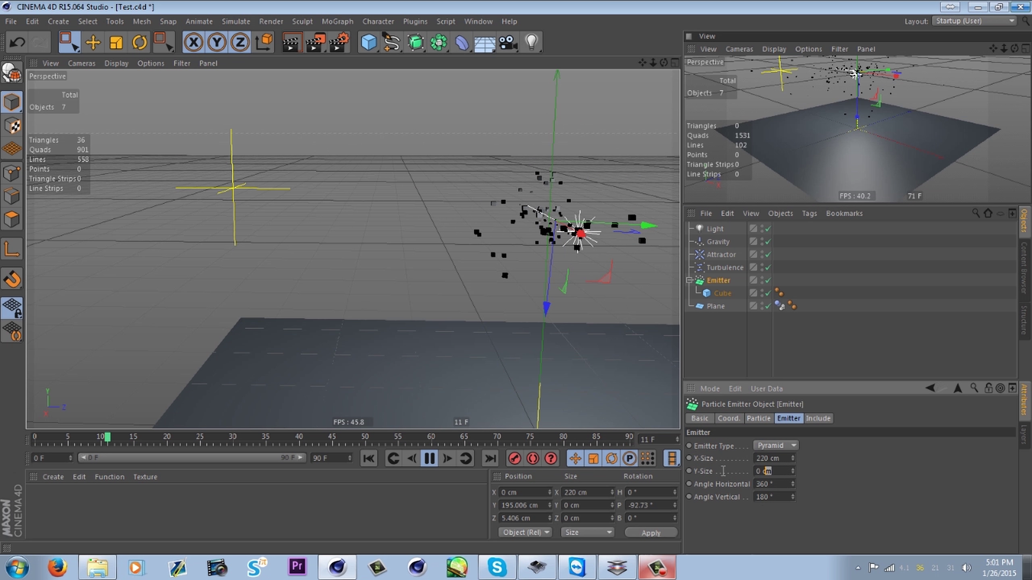
text(100)
key(shift+Tab)
text(100)
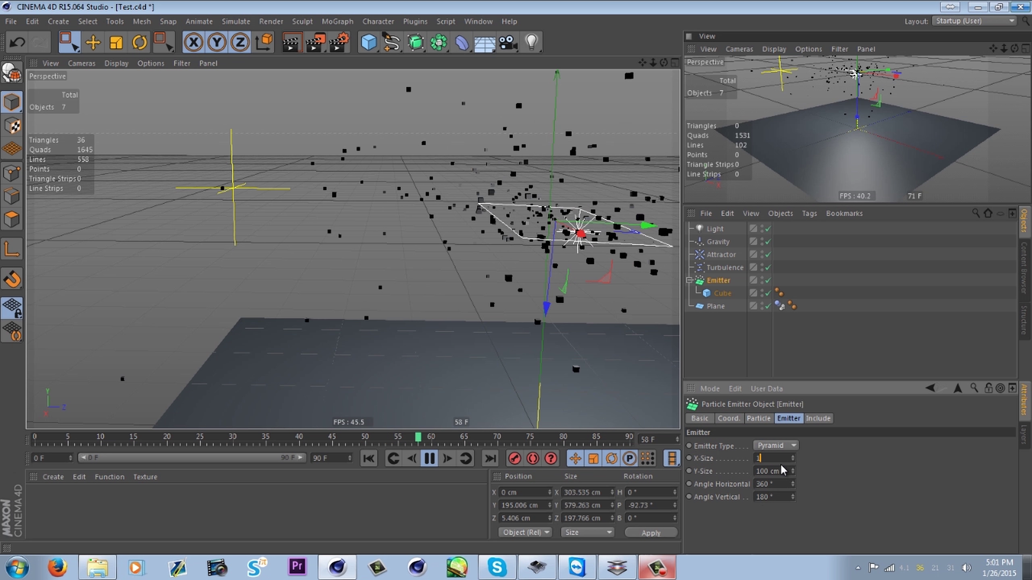
Set the emitter's horizontal and vertical angles to 0° and shrink it to 31 cm in X-Size and 1 cm in Y-Size
key(Tab)
key(Tab)
text(0)
key(Tab)
text(0)
key(Return)
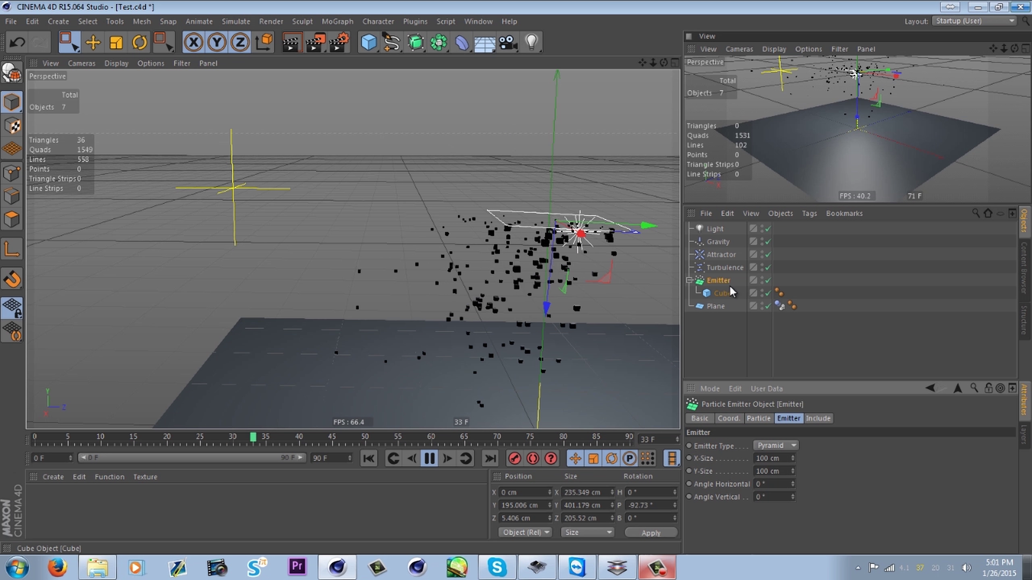
drag(792, 458, 794, 469)
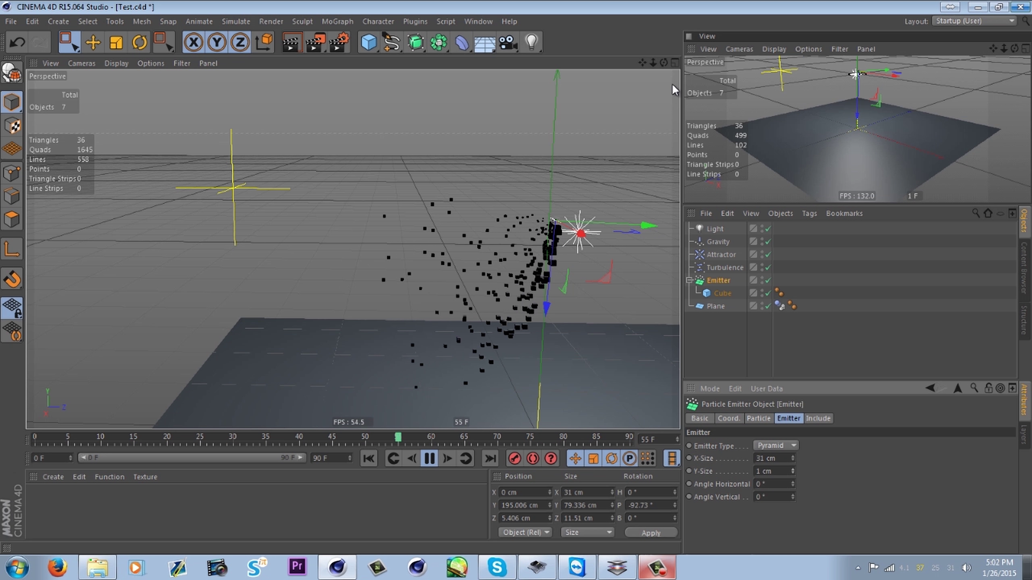
mouse_move(663, 62)
mouse_down()
mouse_move(770, 67)
mouse_move(676, 50)
mouse_move(661, 63)
mouse_up()
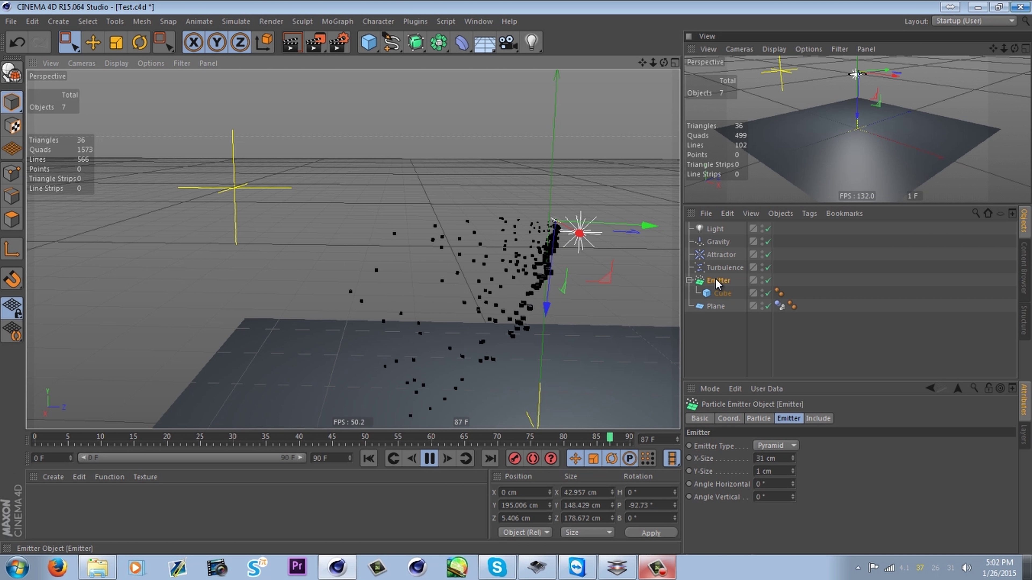
Set the End Scale of the emitter's particles to 0.2
click(758, 418)
scroll(710, 500, down, 2)
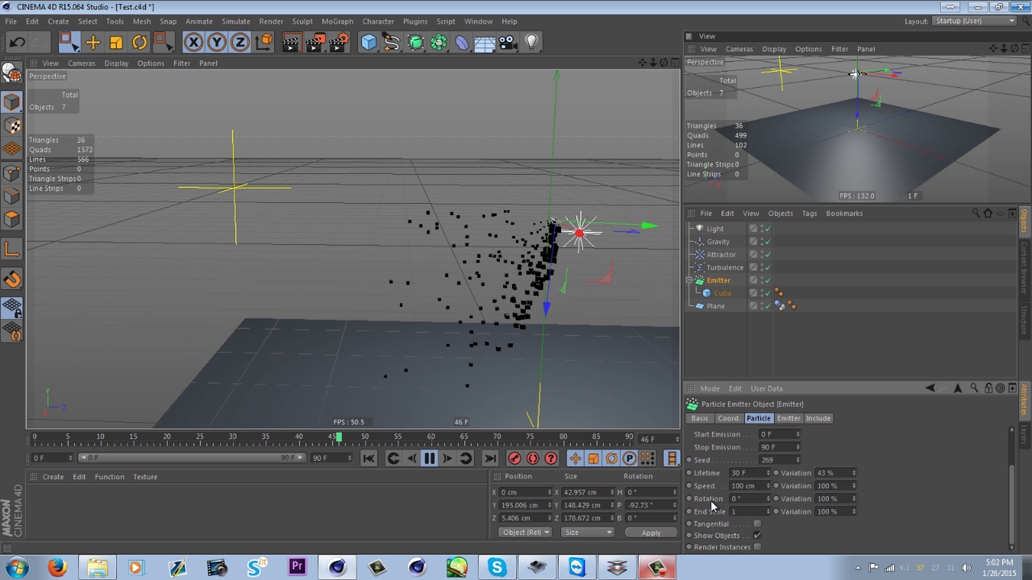
text(0.2)
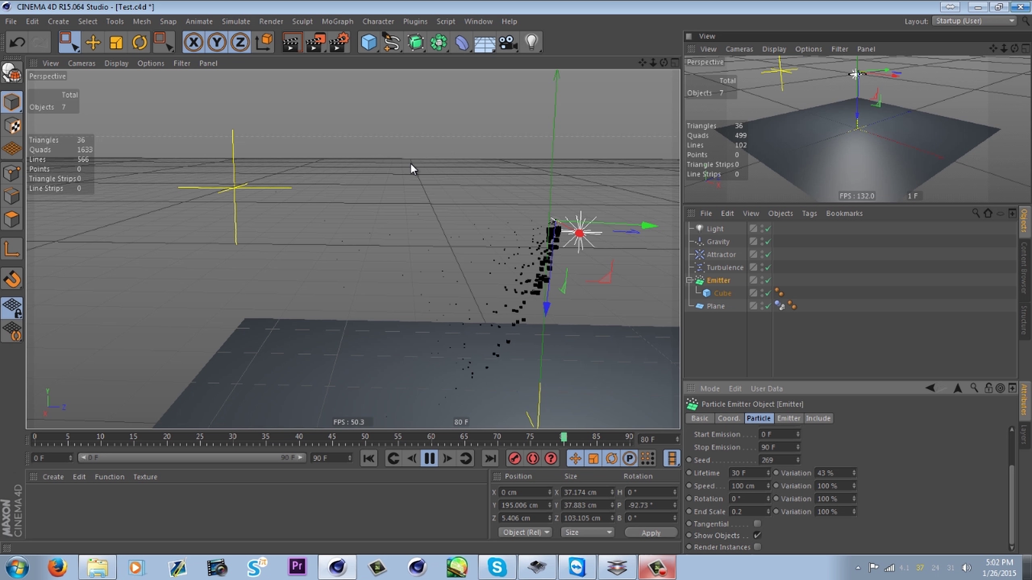
Move the Attractor to the opposite side of the emitter, to about Y 250 cm and Z 211 cm
click(713, 255)
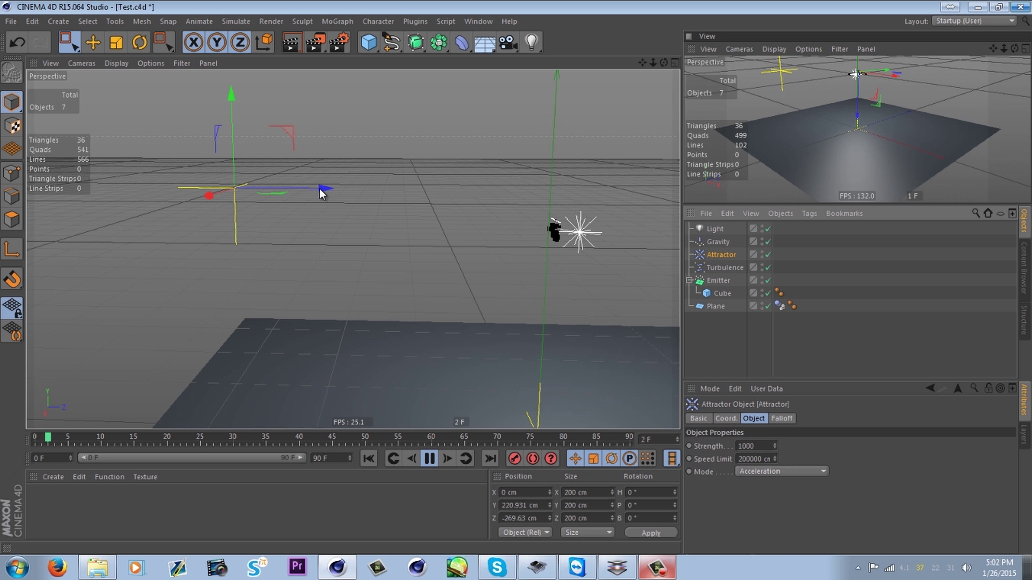
drag(321, 193, 521, 136)
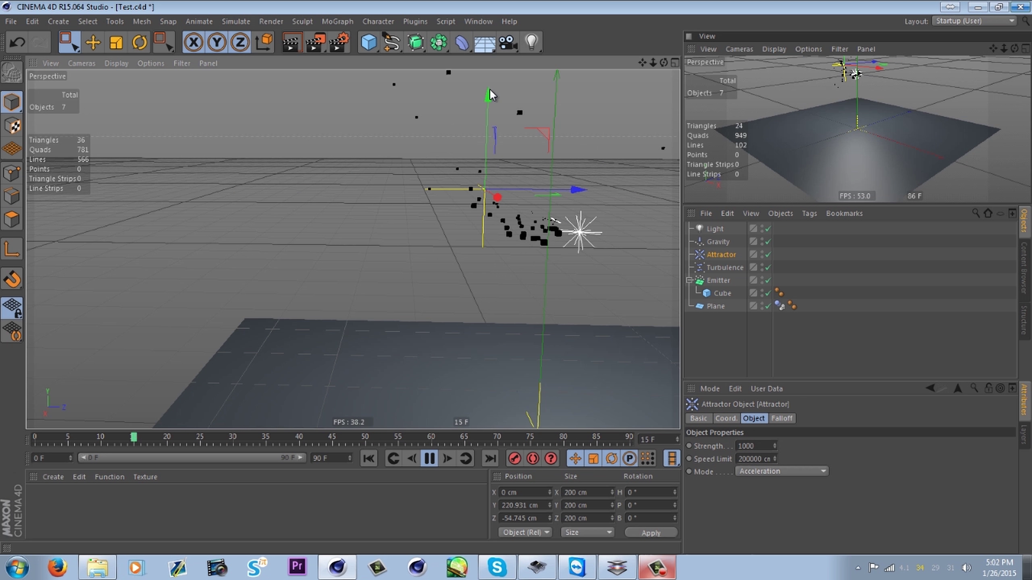
drag(491, 94, 582, 204)
drag(600, 293, 796, 286)
drag(878, 268, 593, 36)
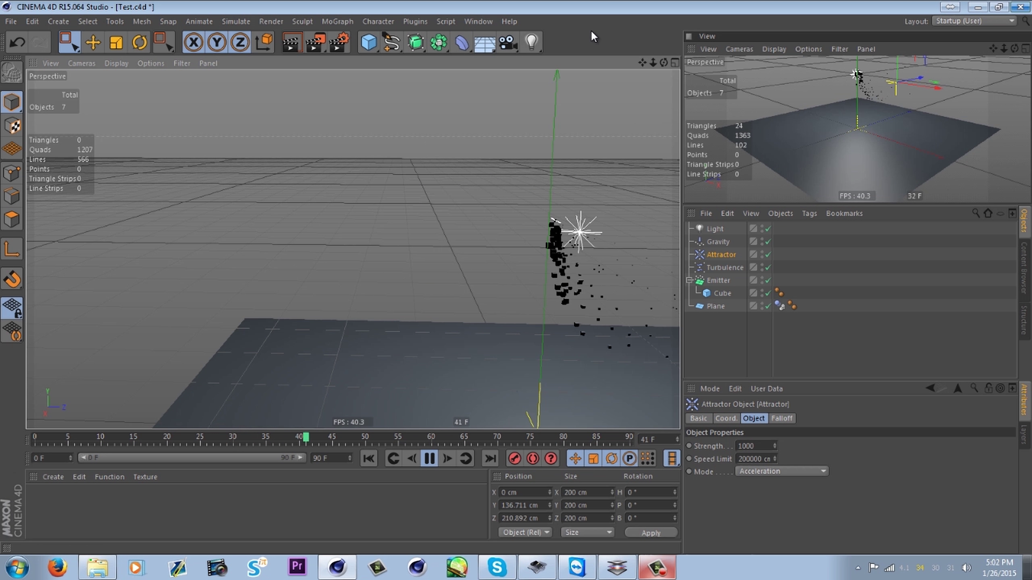
alt+middle_drag(624, 70, 427, 71)
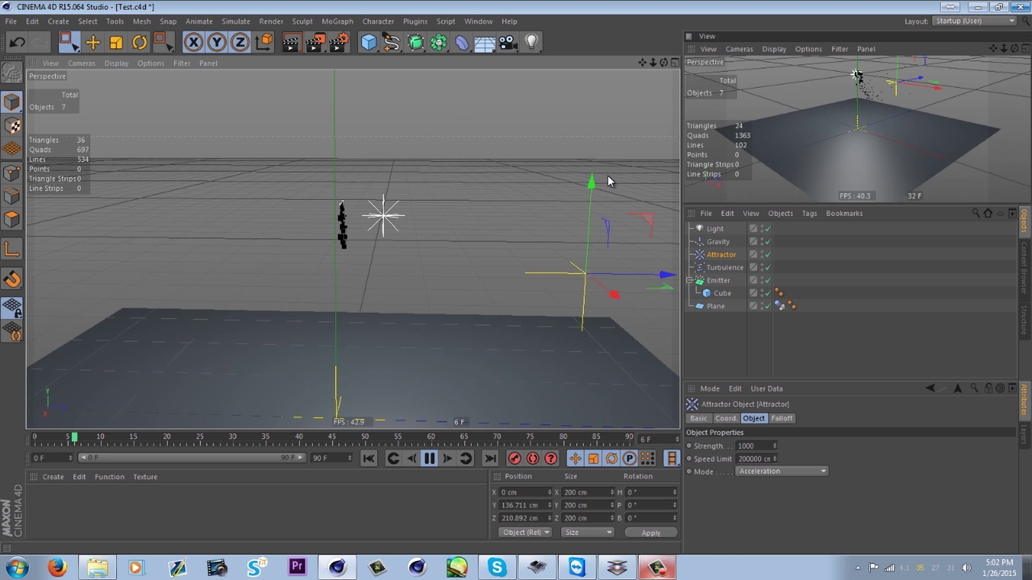
drag(609, 181, 615, 47)
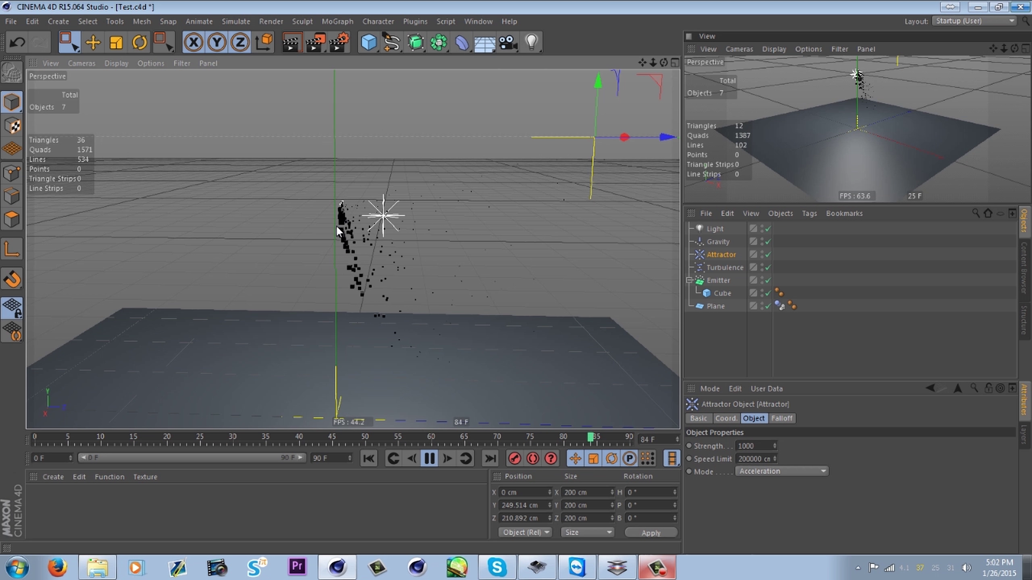
Add the Gravity object to the emitter's included modifiers alongside Turbulence and Attractor
click(717, 281)
click(788, 418)
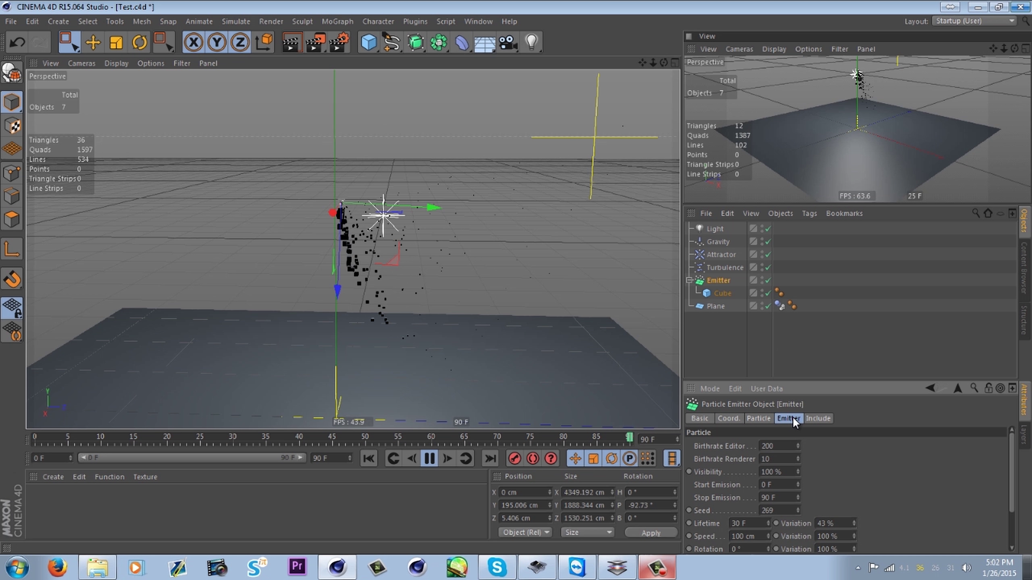
click(817, 419)
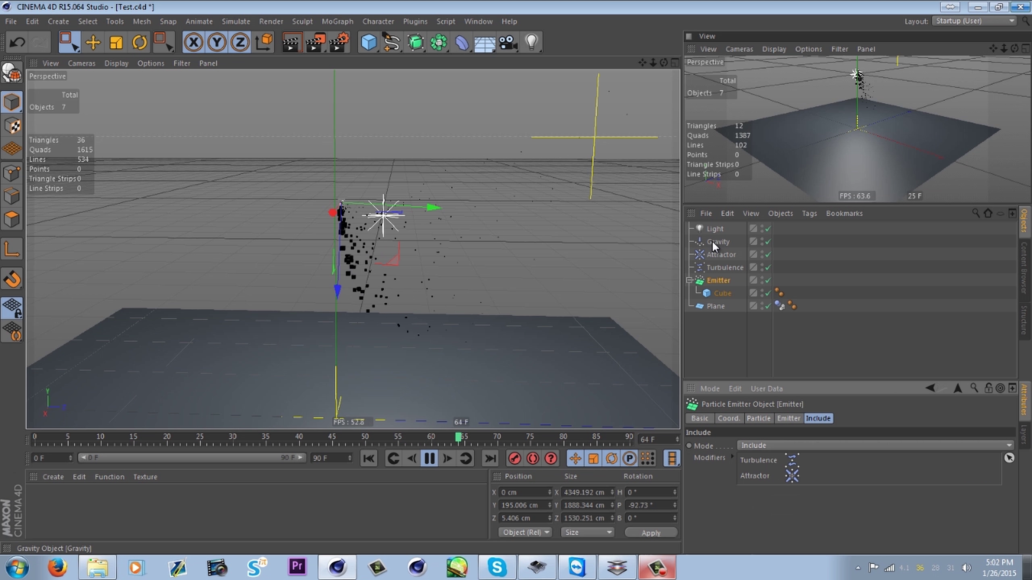
drag(727, 245, 801, 494)
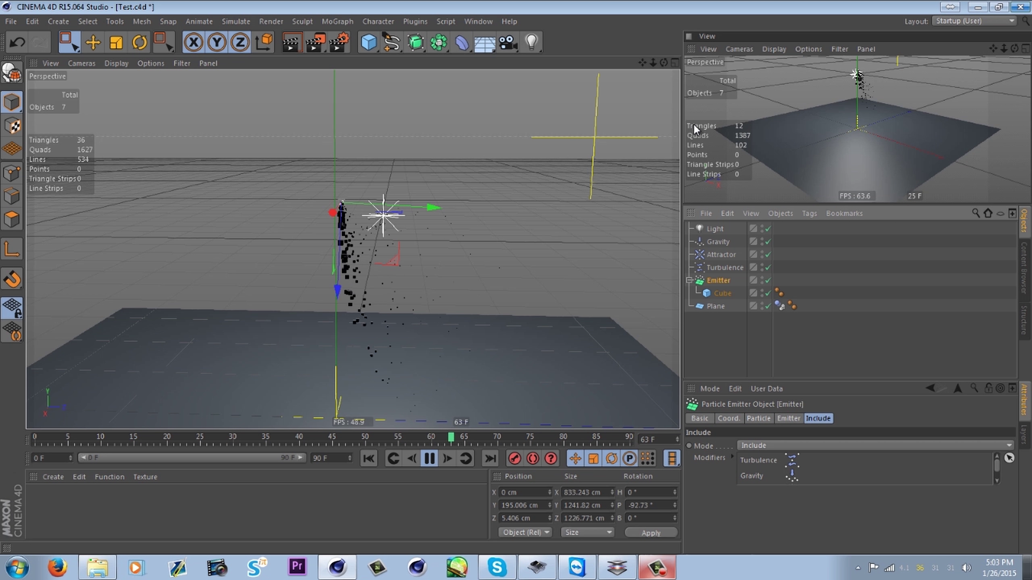
Set the Gravity acceleration to 400 cm and move the Gravity object to about Y 181 cm and Z 163 cm
drag(663, 63, 608, 13)
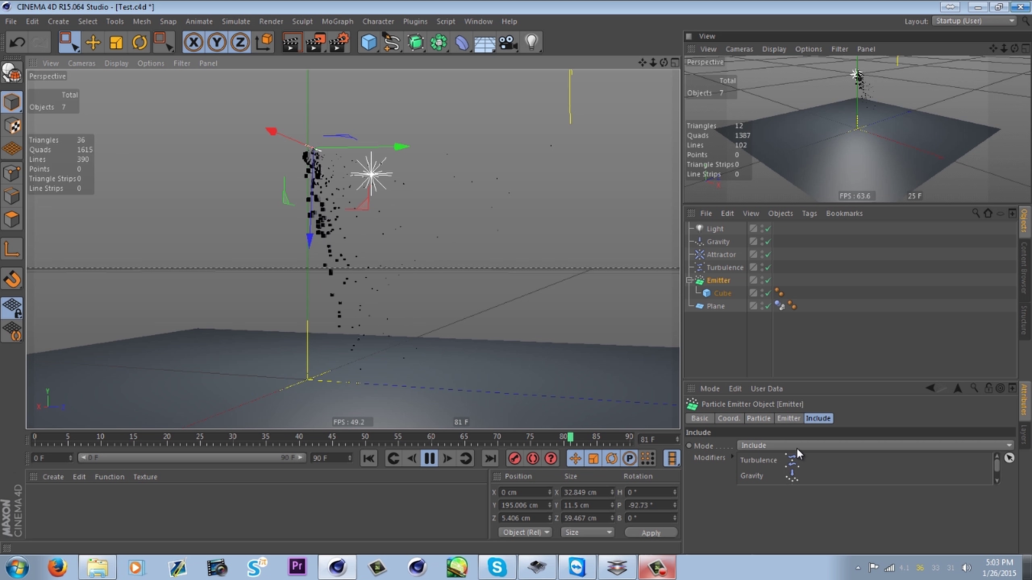
click(713, 244)
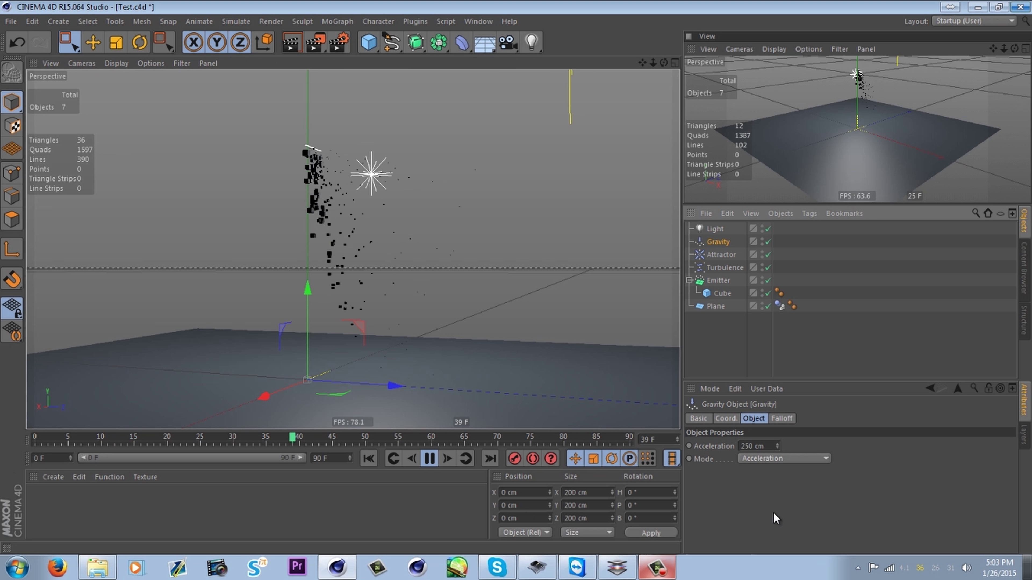
drag(777, 445, 778, 439)
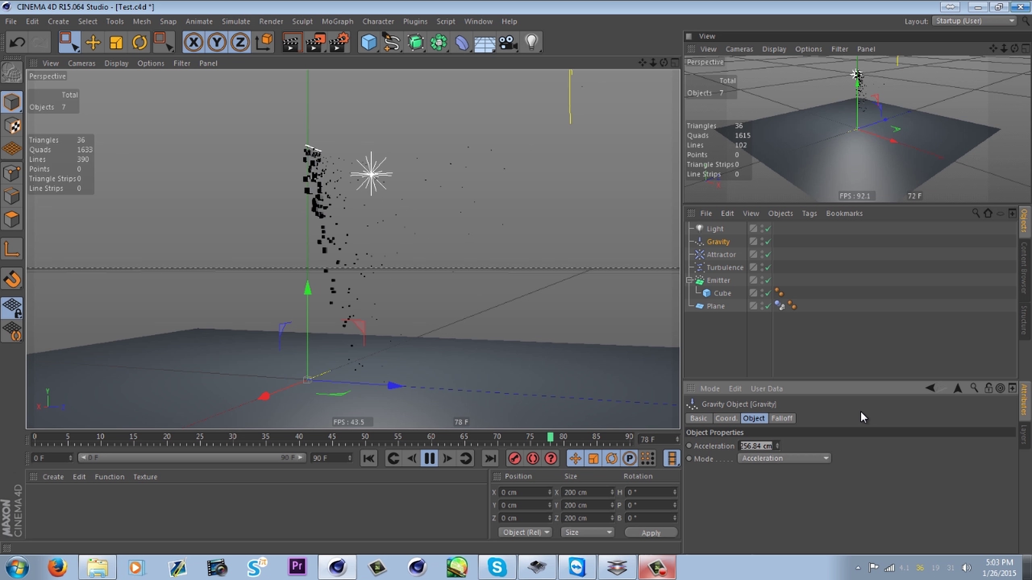
text(400)
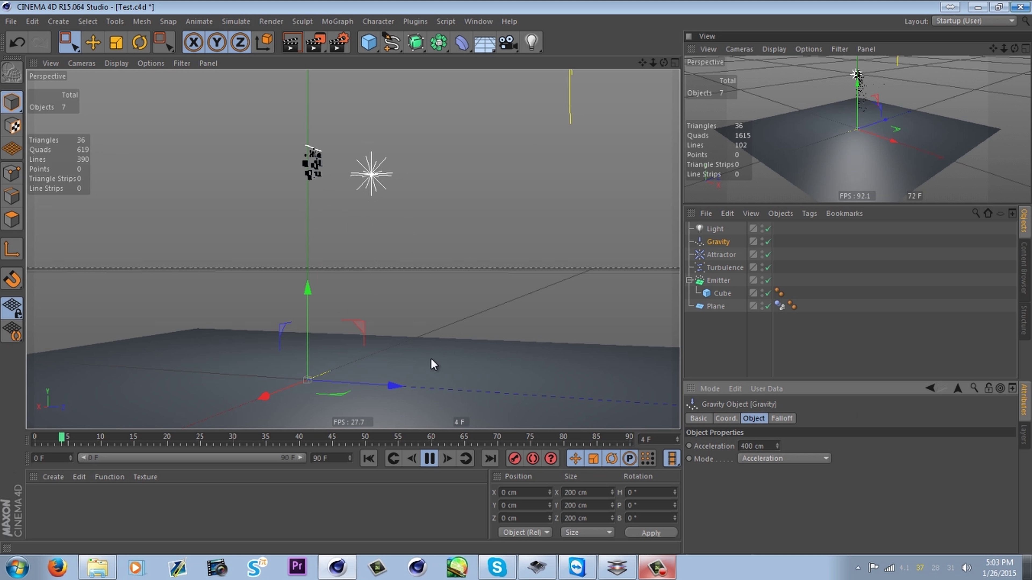
drag(409, 385, 603, 400)
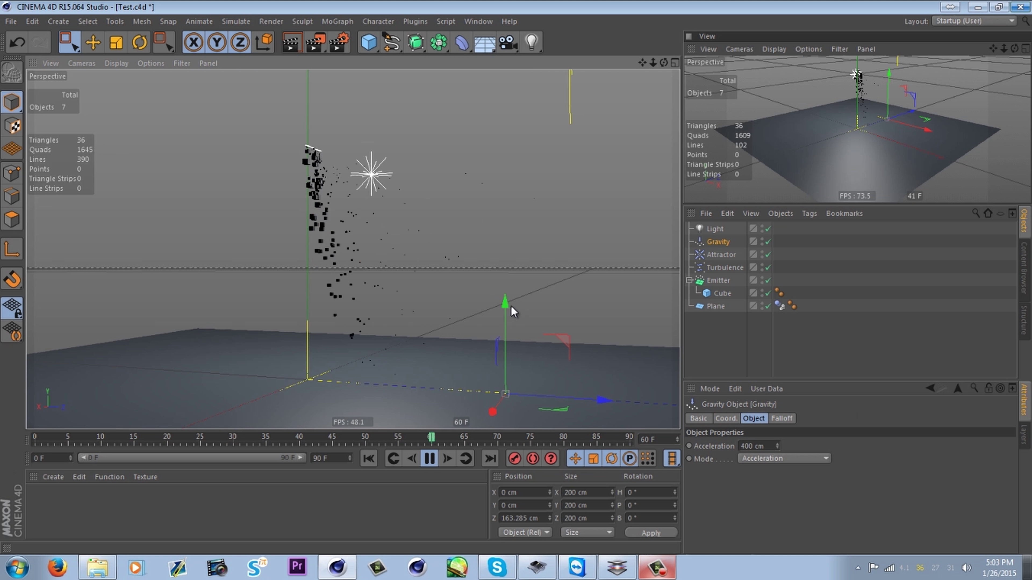
drag(504, 324, 555, 84)
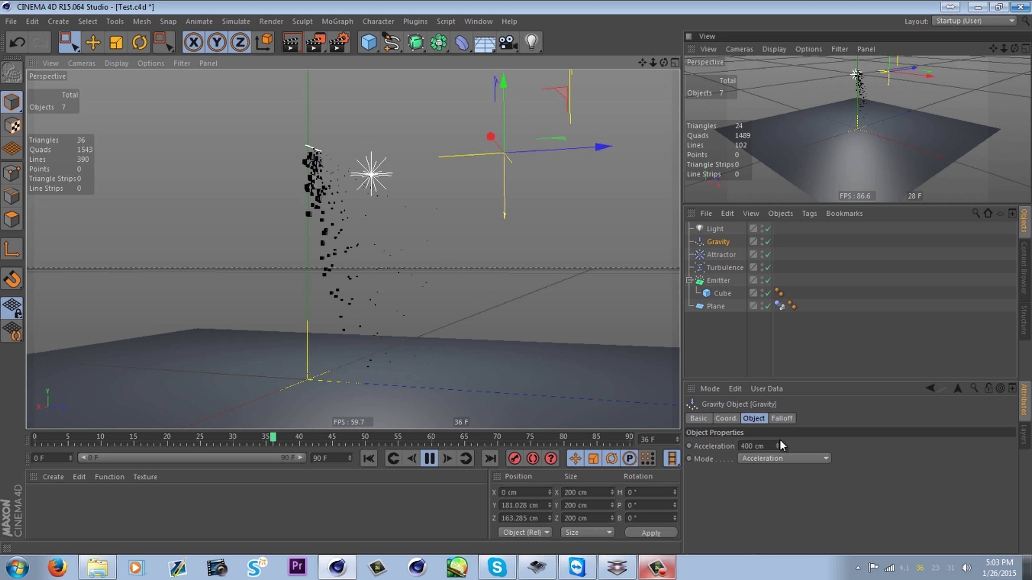
Move the Attractor directly above the emitter, to about Y 328 cm and Z 7 cm
click(719, 255)
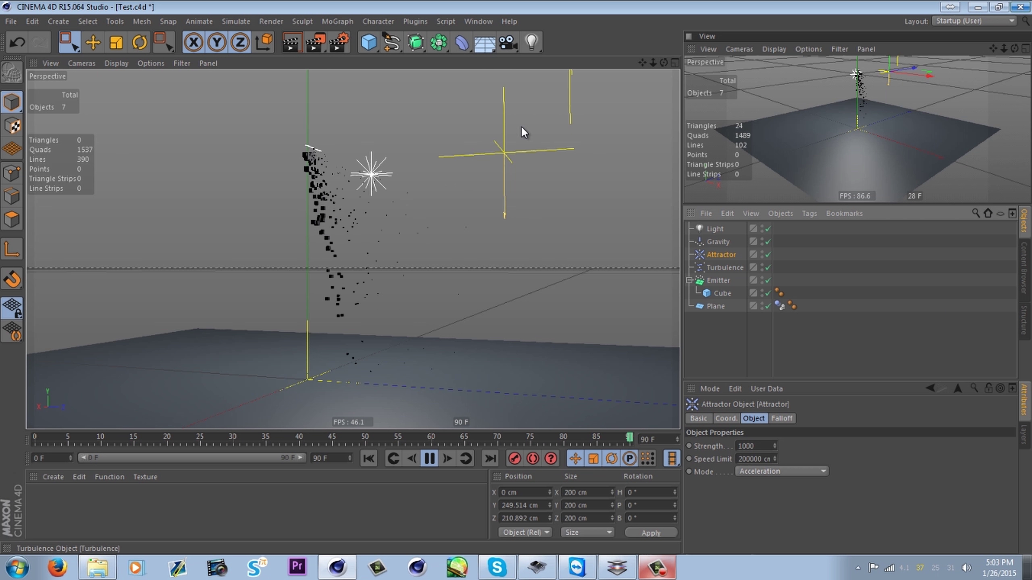
drag(664, 62, 641, 100)
drag(642, 63, 384, 196)
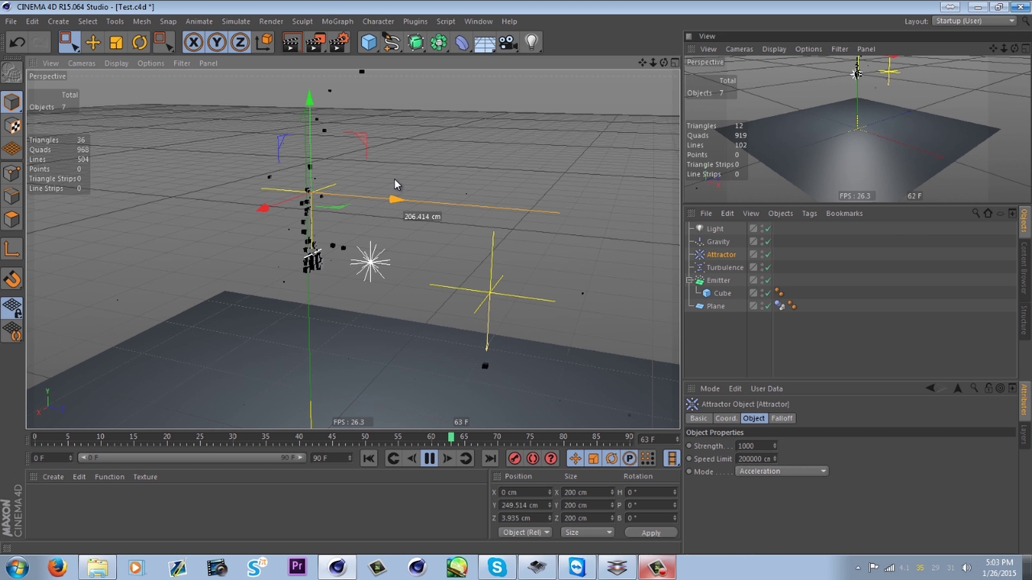
drag(308, 47, 313, 3)
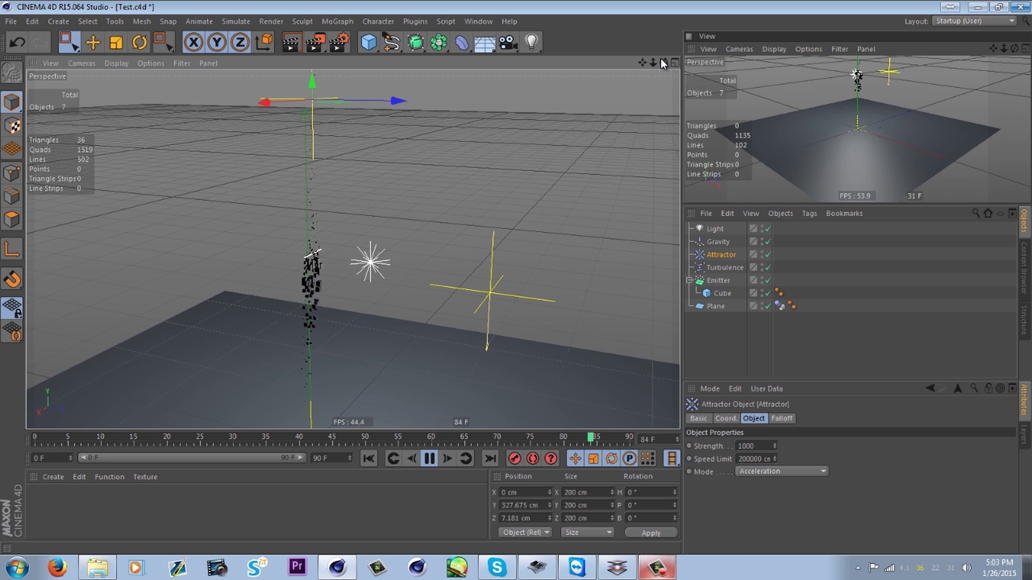
Add a Wind particle modifier to the scene
drag(661, 60, 470, 226)
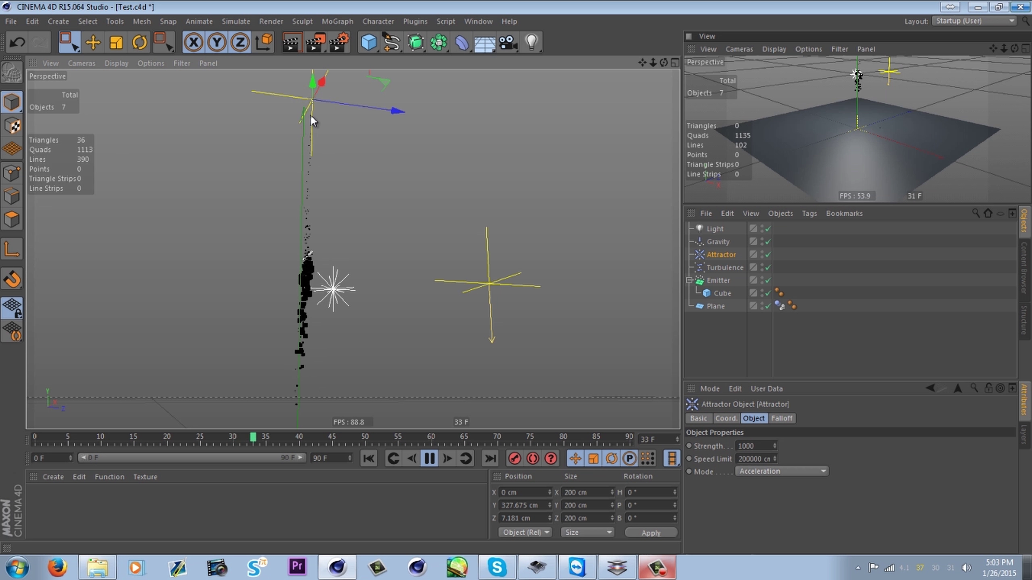
drag(663, 62, 244, 111)
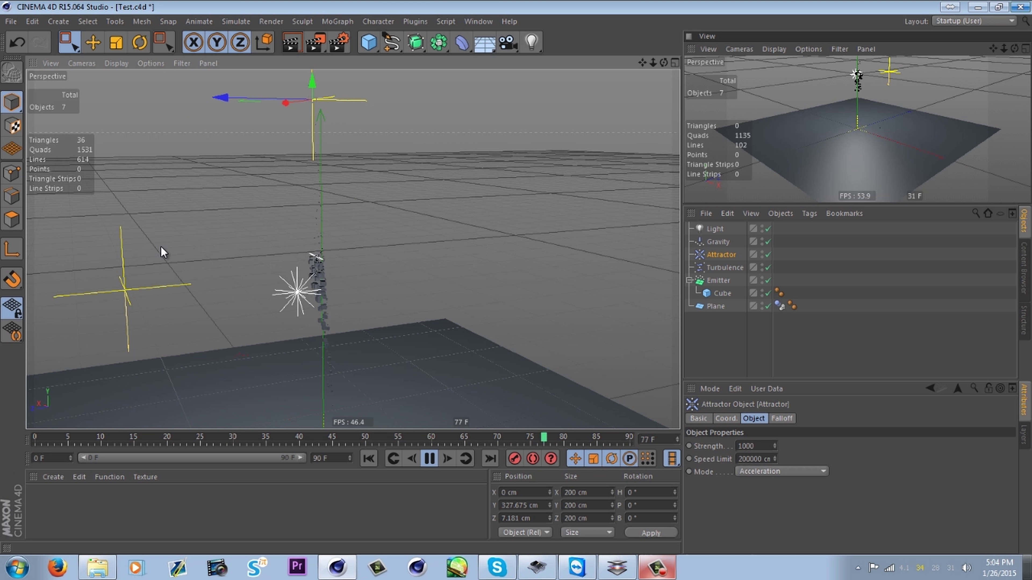
click(228, 21)
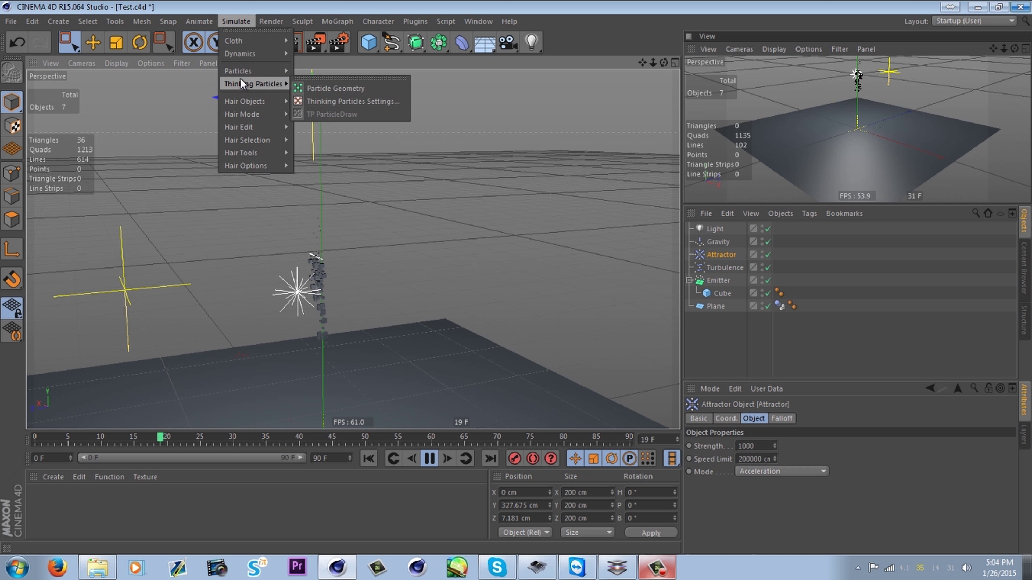
mouse_move(241, 72)
click(311, 183)
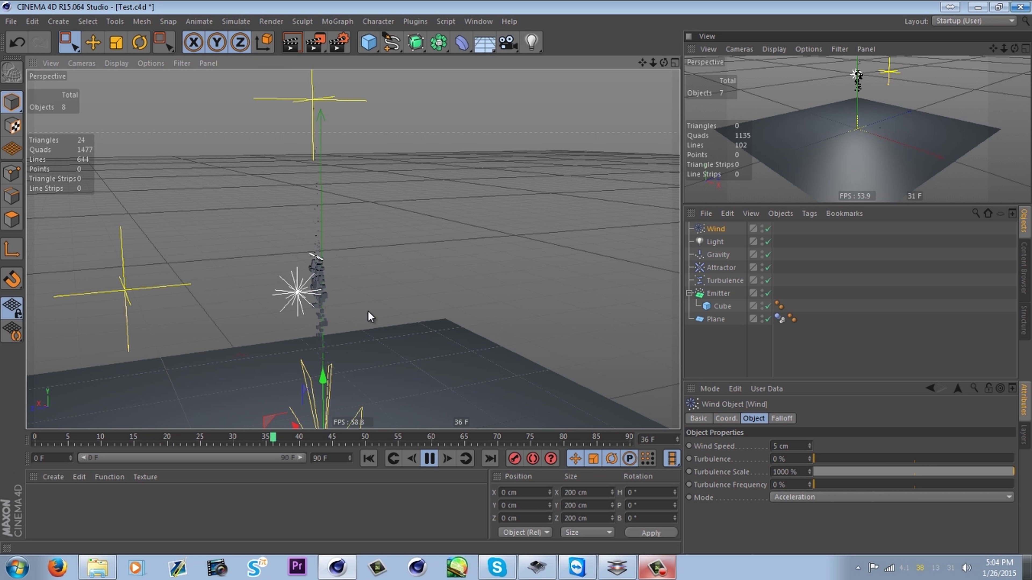
Move the Wind object beside the emitter, to about Y 164 cm and Z -112 cm, and check the emitter's included modifiers
alt+drag(368, 316, 439, 341)
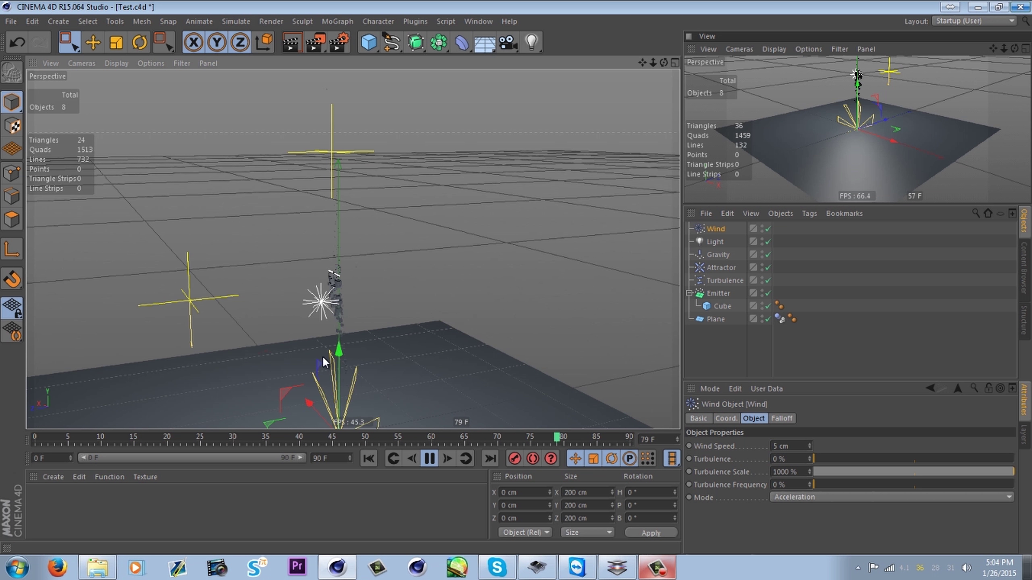
drag(344, 351, 343, 216)
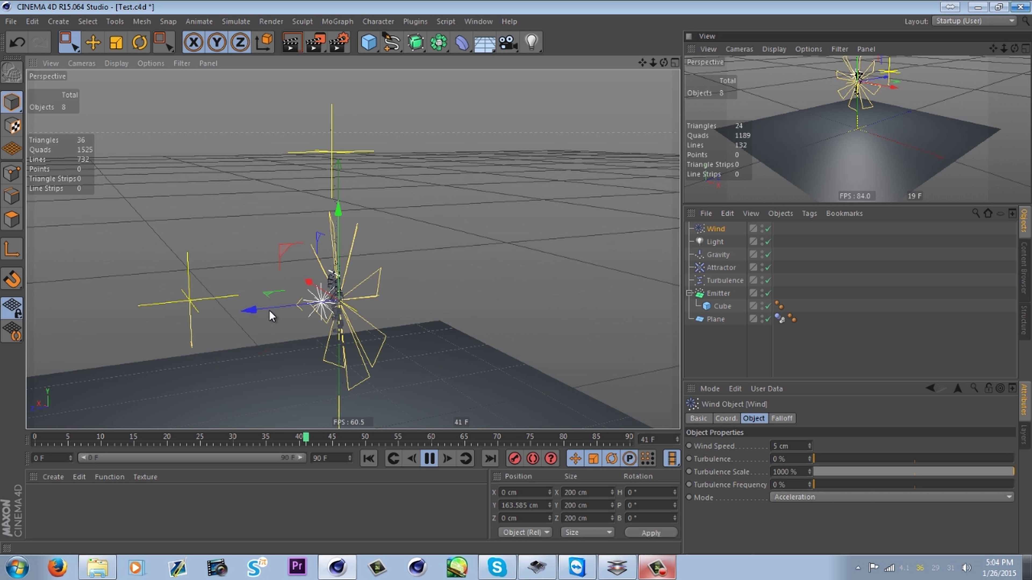
drag(256, 301, 360, 295)
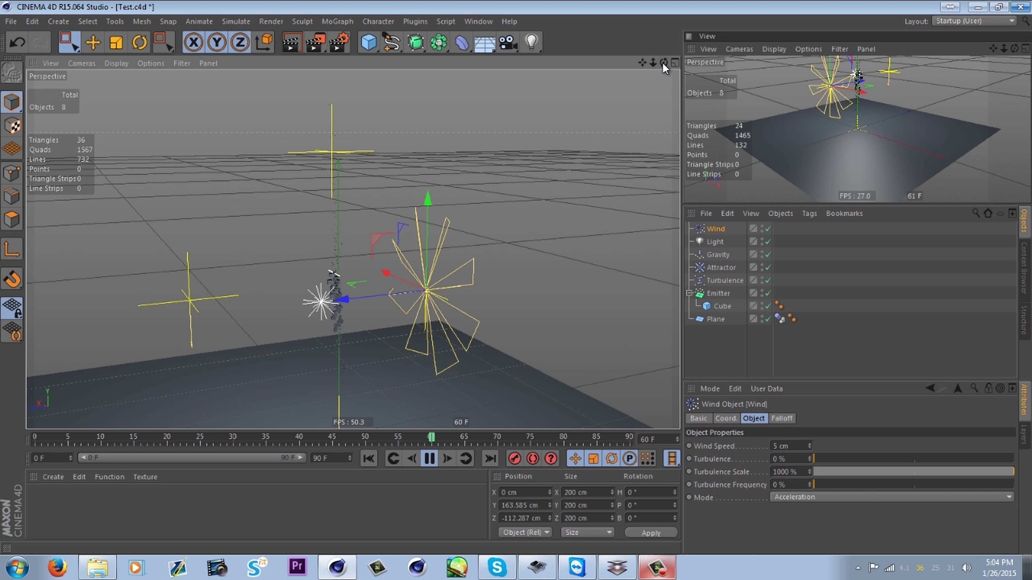
drag(664, 62, 436, 275)
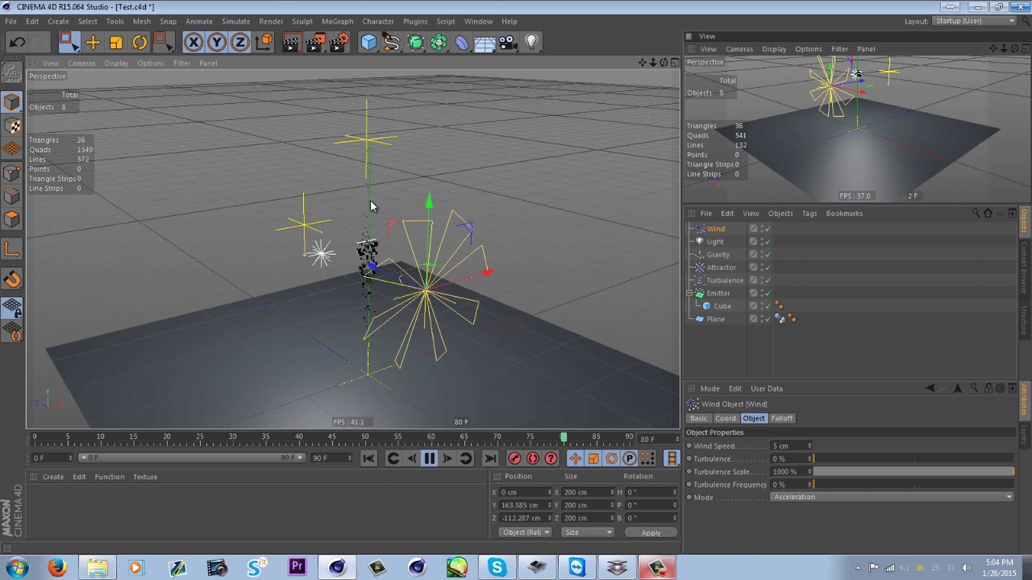
click(718, 293)
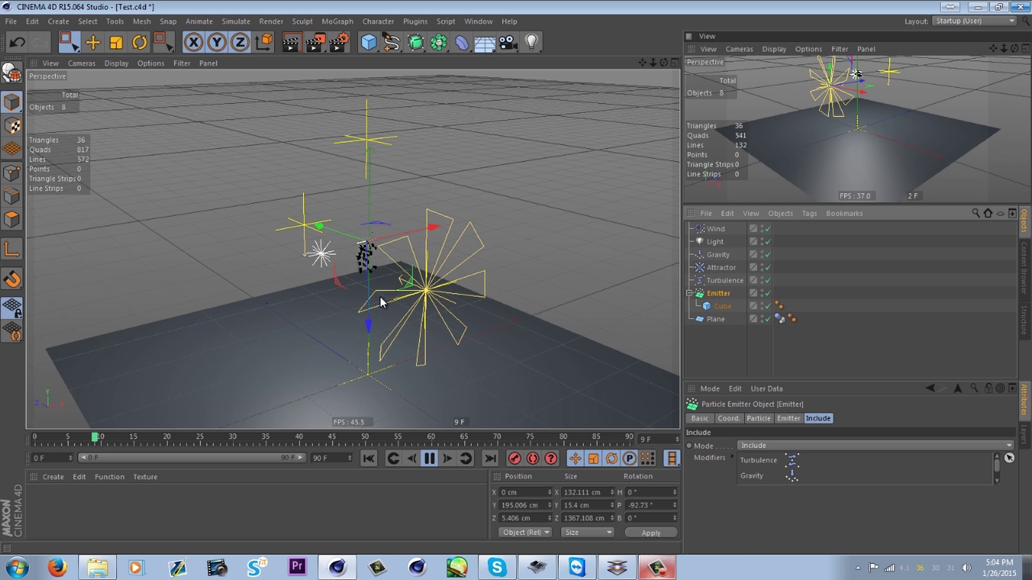
click(448, 292)
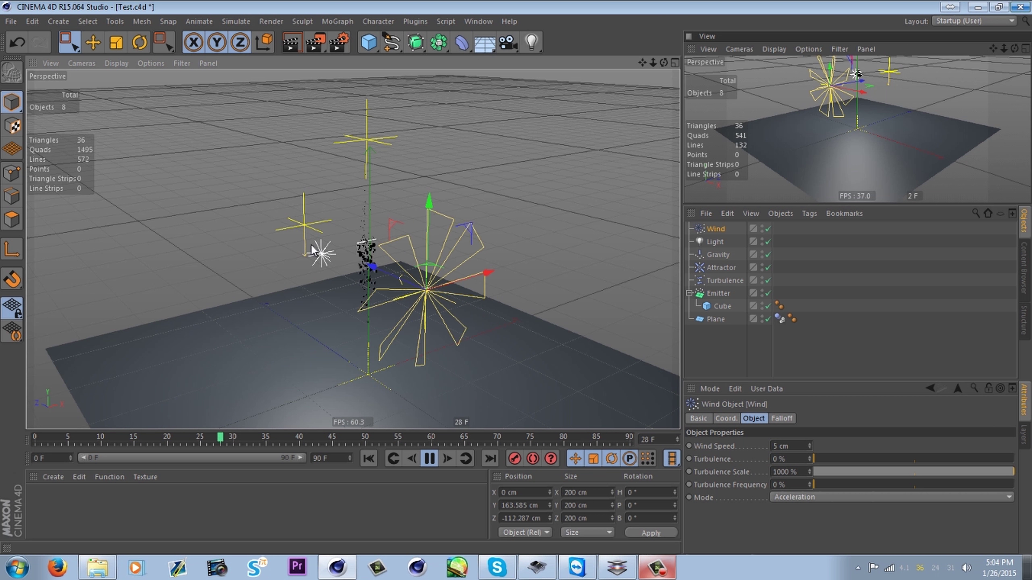
Set the Wind's turbulence to about 67%, turbulence frequency to about 49% and wind speed to 100 cm
drag(667, 63, 811, 446)
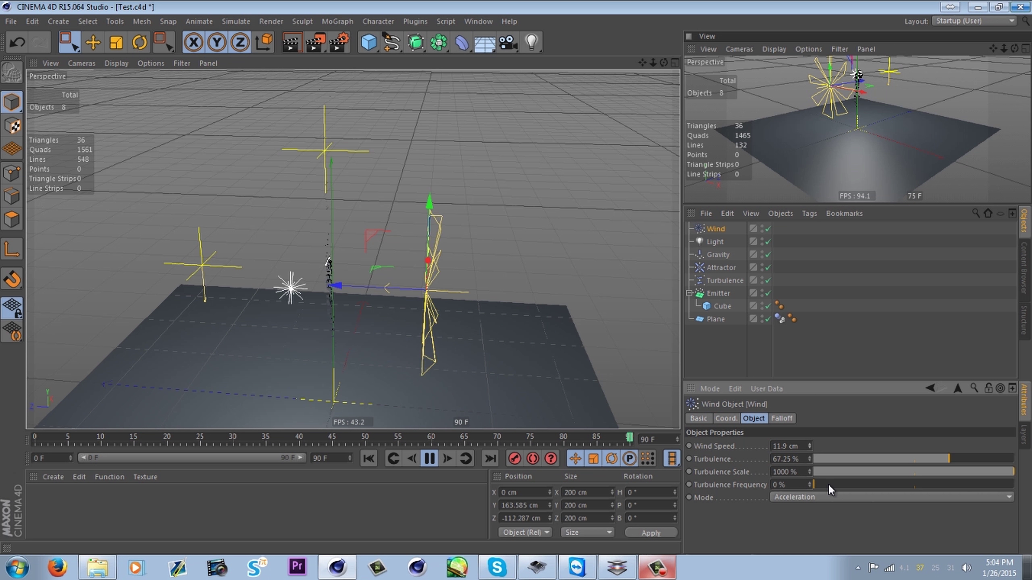
drag(828, 485, 894, 486)
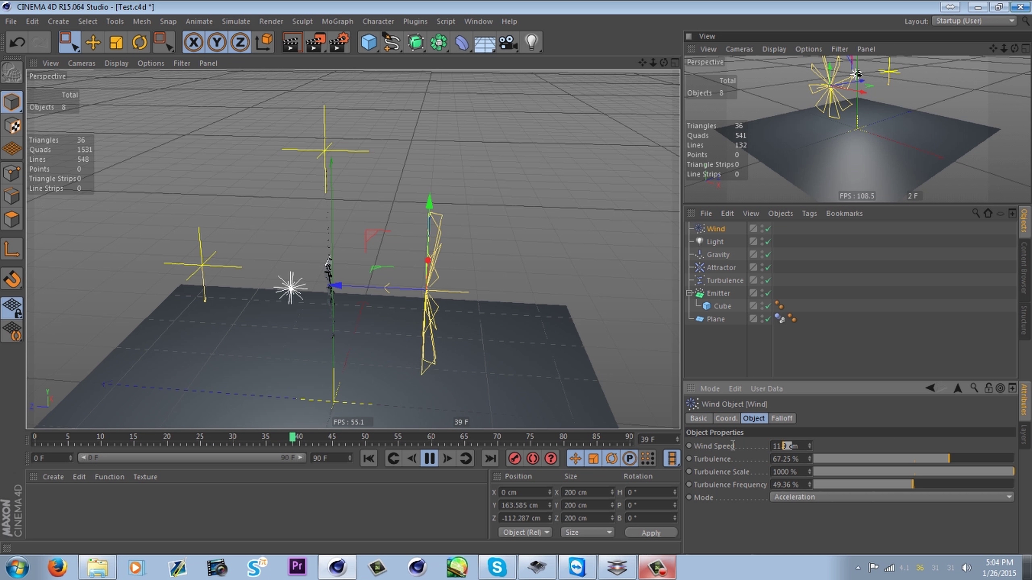
text(100m)
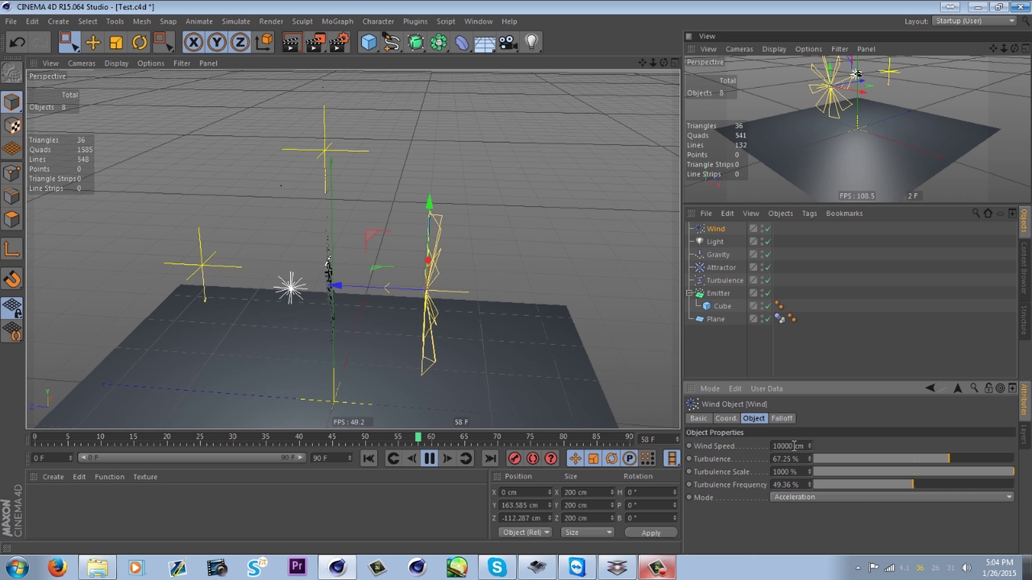
key(BackSpace)
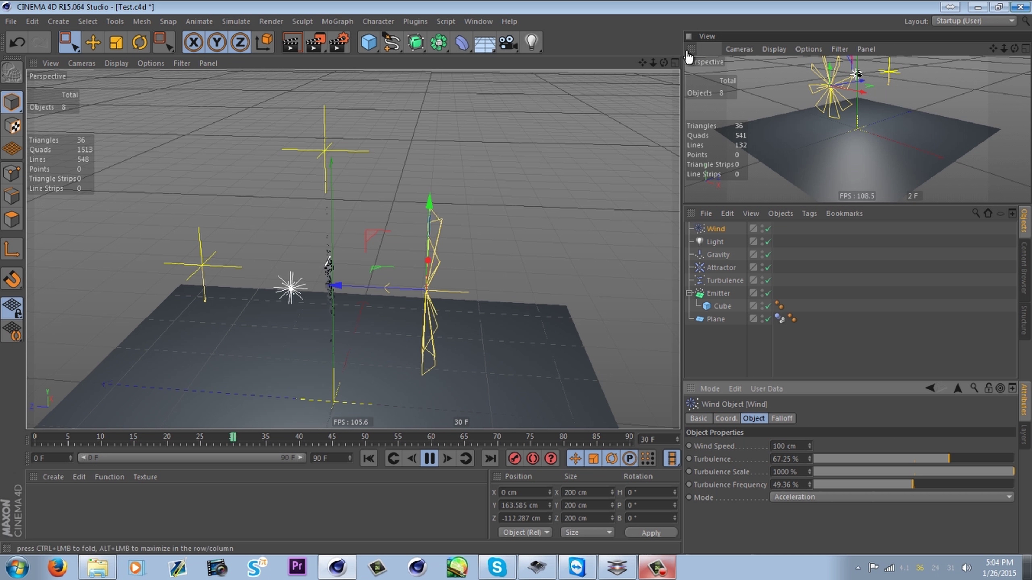
Disable the Attractor and Gravity objects
drag(664, 62, 741, 38)
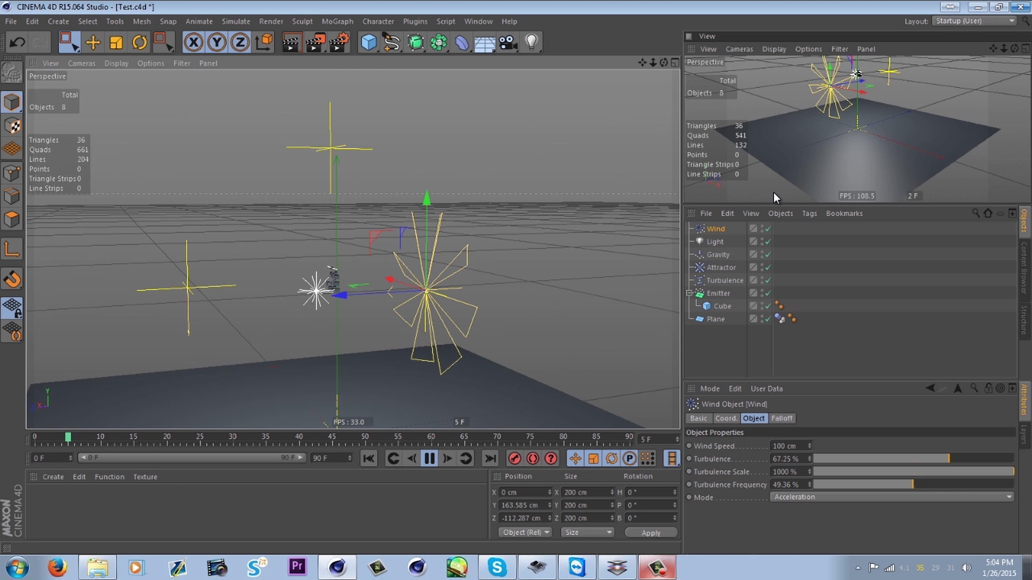
click(768, 267)
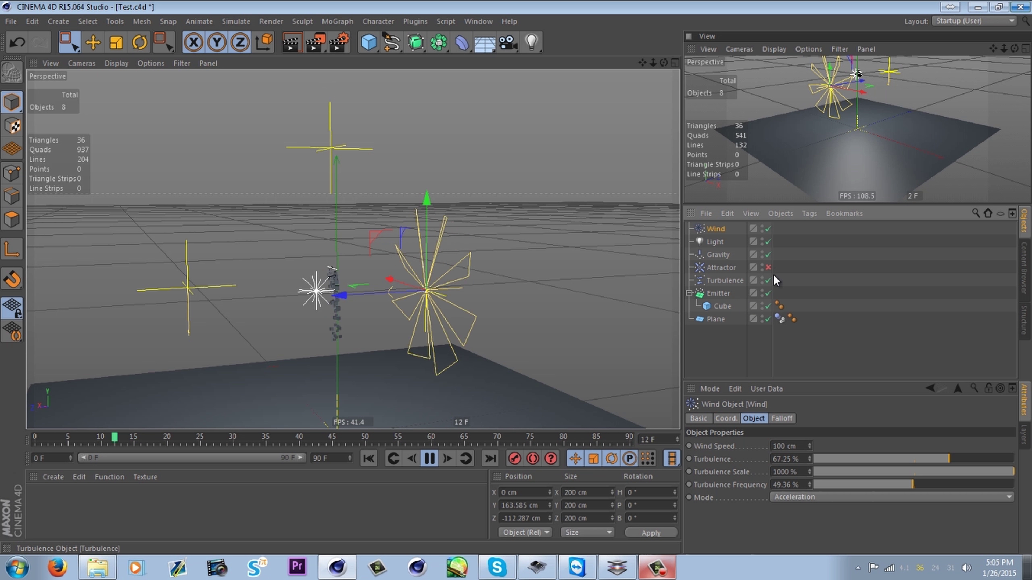
click(768, 255)
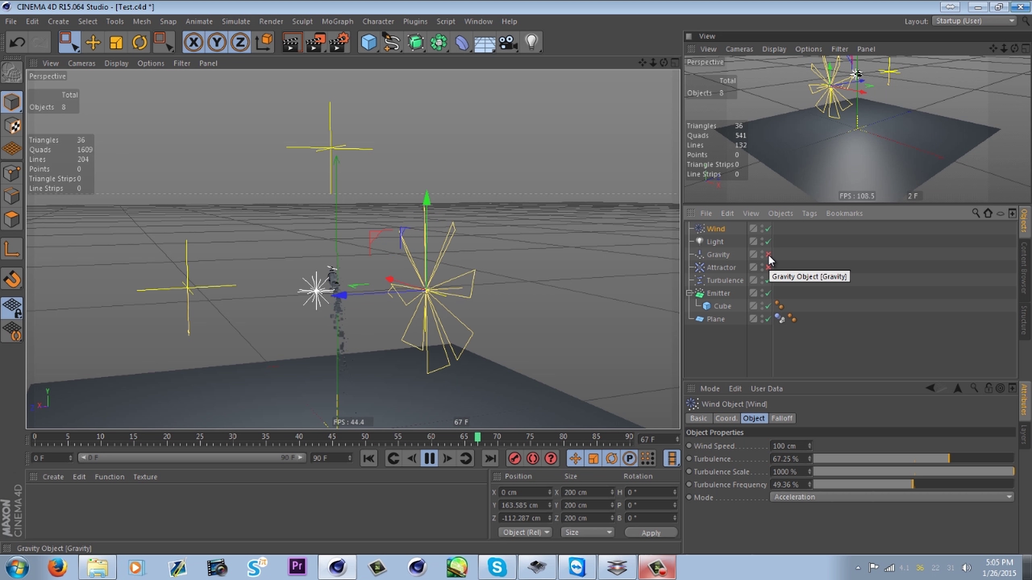
Move the Wind closer to the emitter, to about Z -66 cm, and set its turbulence to about 84% and wind speed to 1000 cm
drag(339, 296, 298, 326)
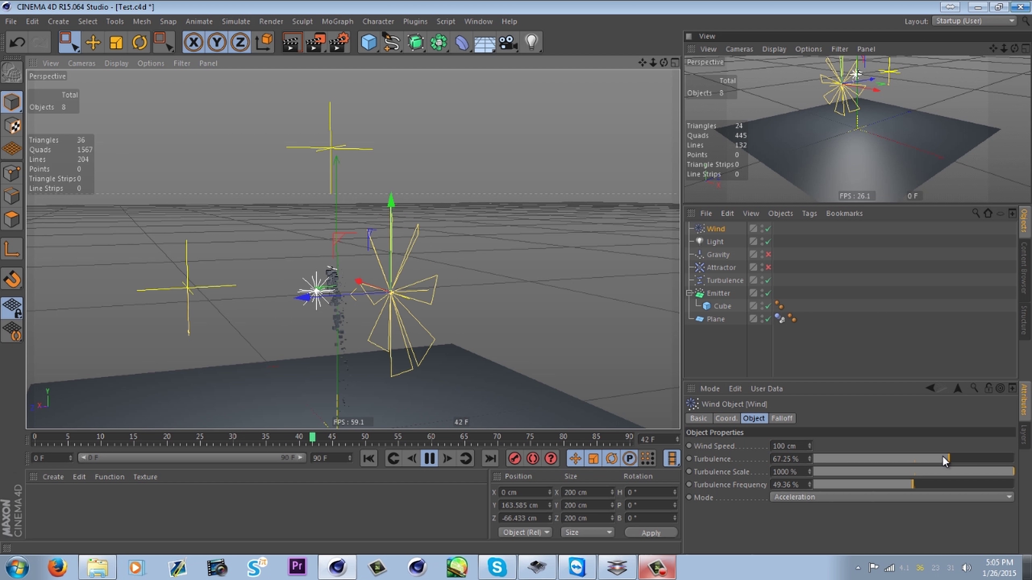
drag(943, 459, 977, 459)
double_click(786, 446)
text(1000)
key(Return)
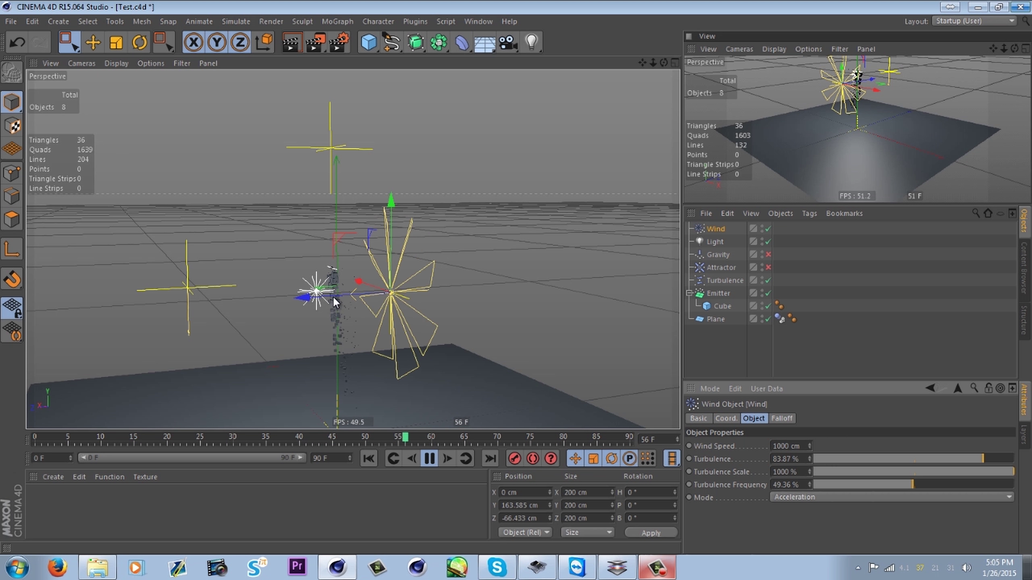
Move the Wind through the cube stream and back to about Z -51 cm, and disable it
drag(334, 298, 313, 317)
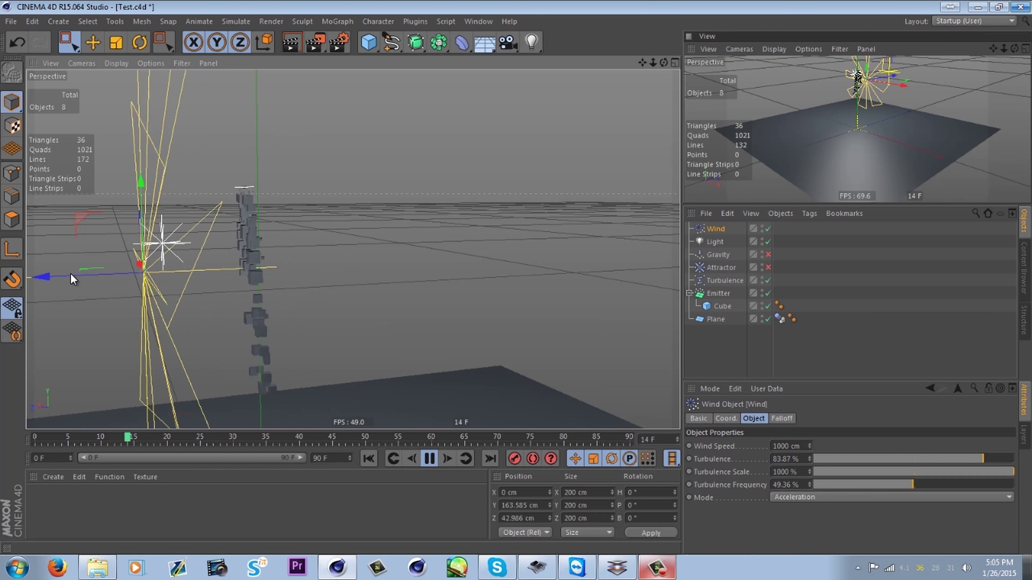
drag(73, 280, 314, 272)
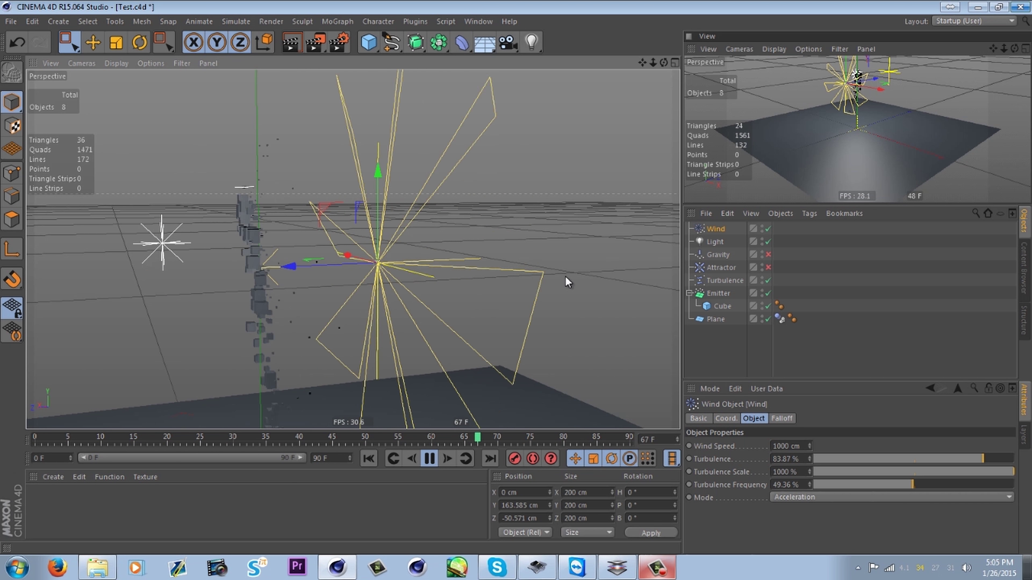
click(767, 228)
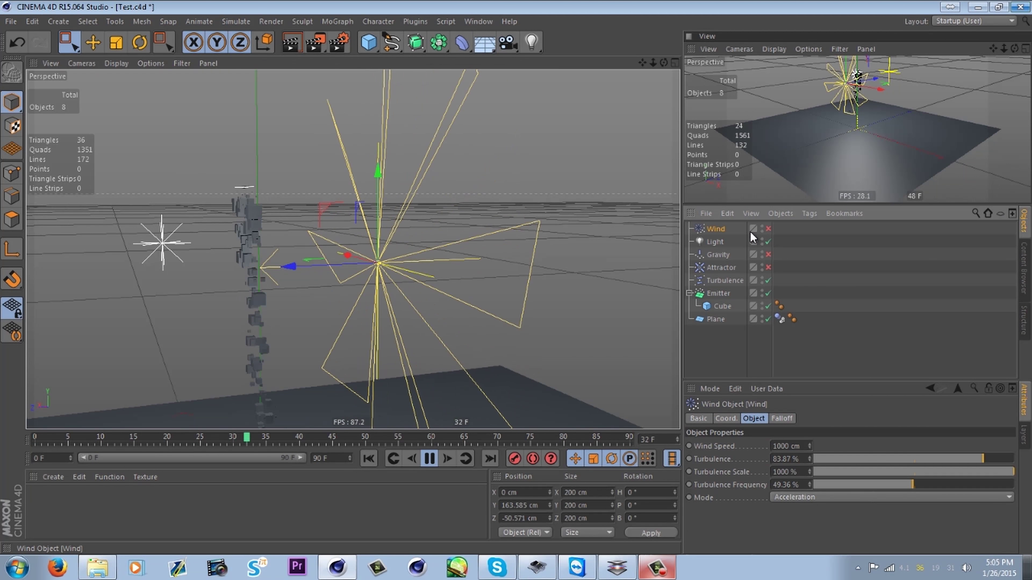
Delete the Gravity, Attractor, Turbulence and Wind objects from the scene
click(710, 253)
key(Delete)
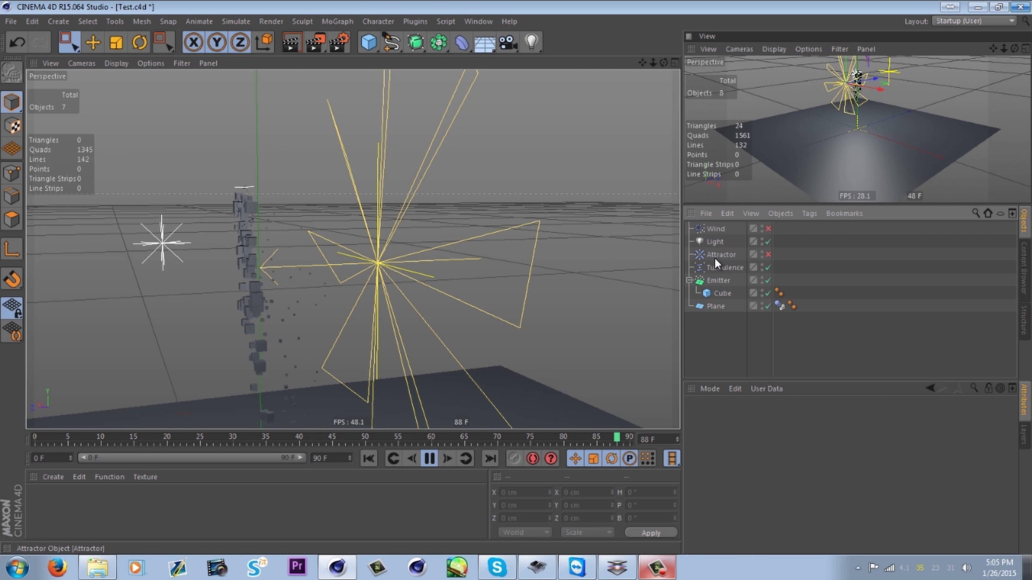
click(716, 259)
key(Delete)
click(719, 253)
key(Delete)
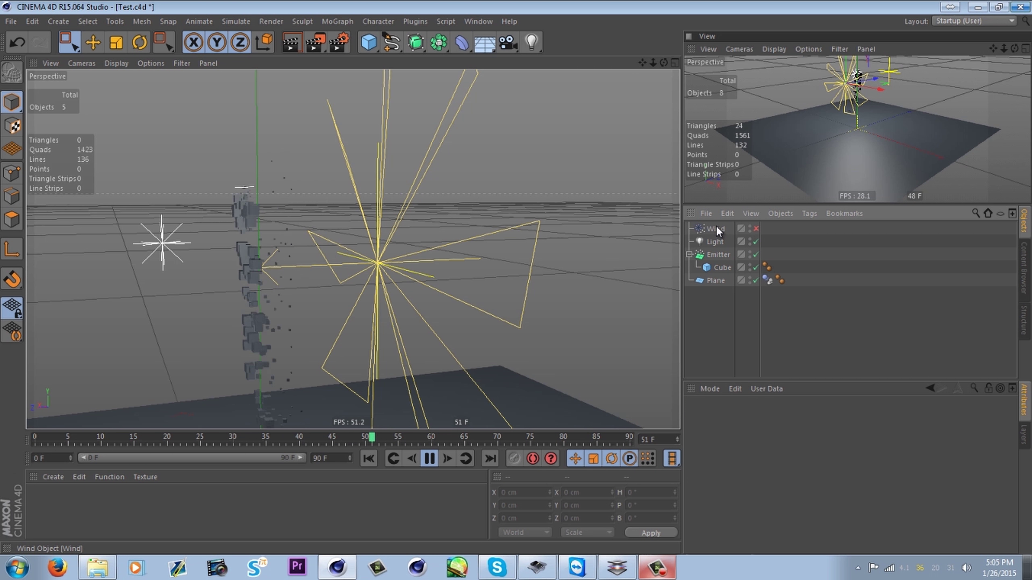
click(716, 229)
key(Delete)
Stop the animation playback at frame 0 and save the scene
scroll(431, 291, down, 4)
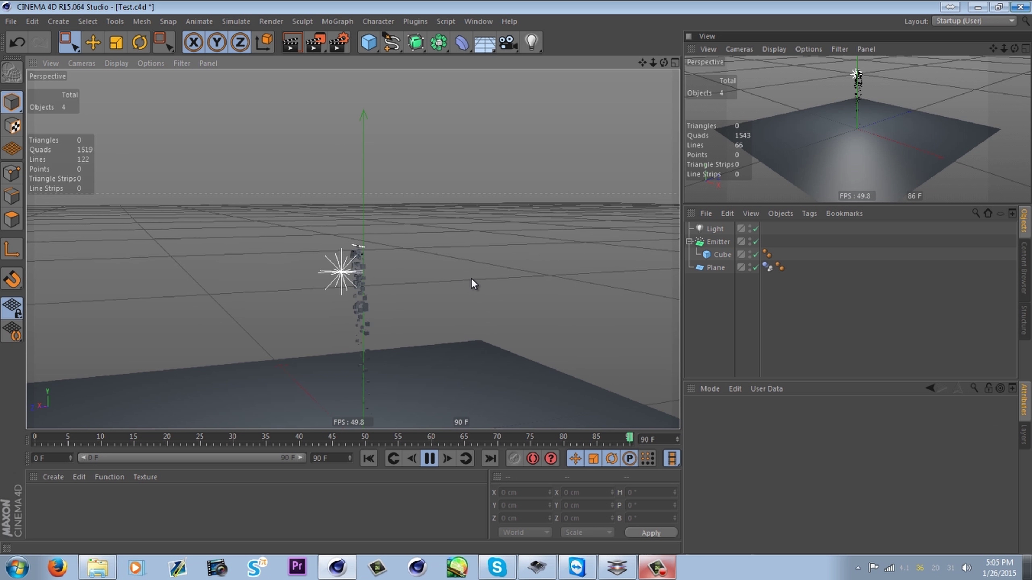
alt+drag(447, 384, 343, 101)
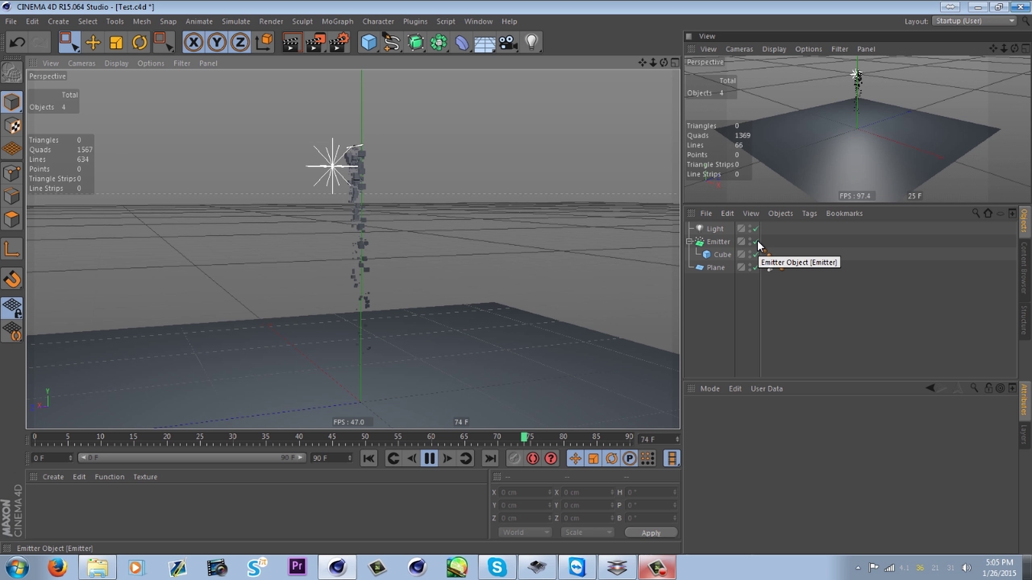
drag(664, 65, 780, 72)
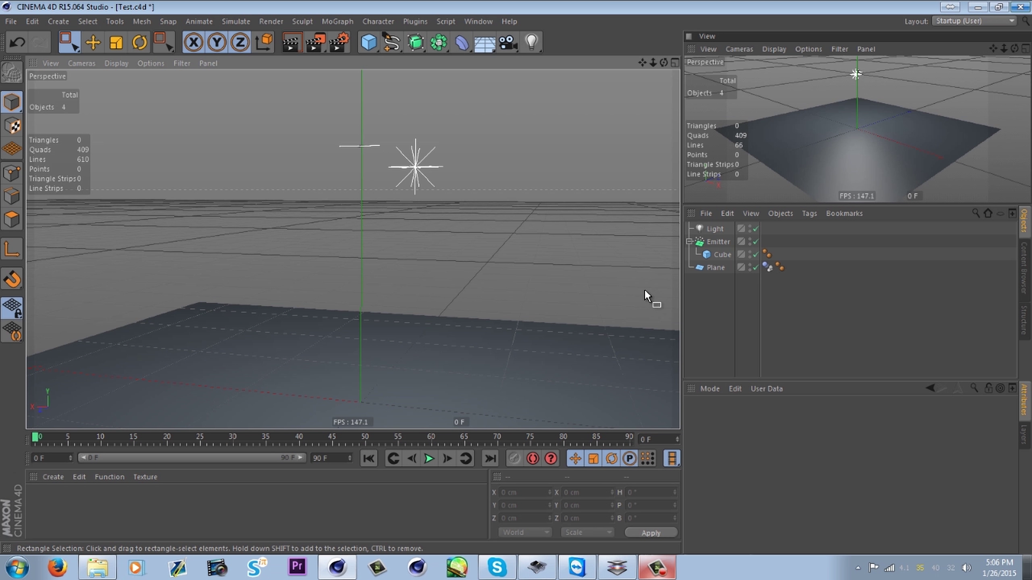
key(ctrl+s)
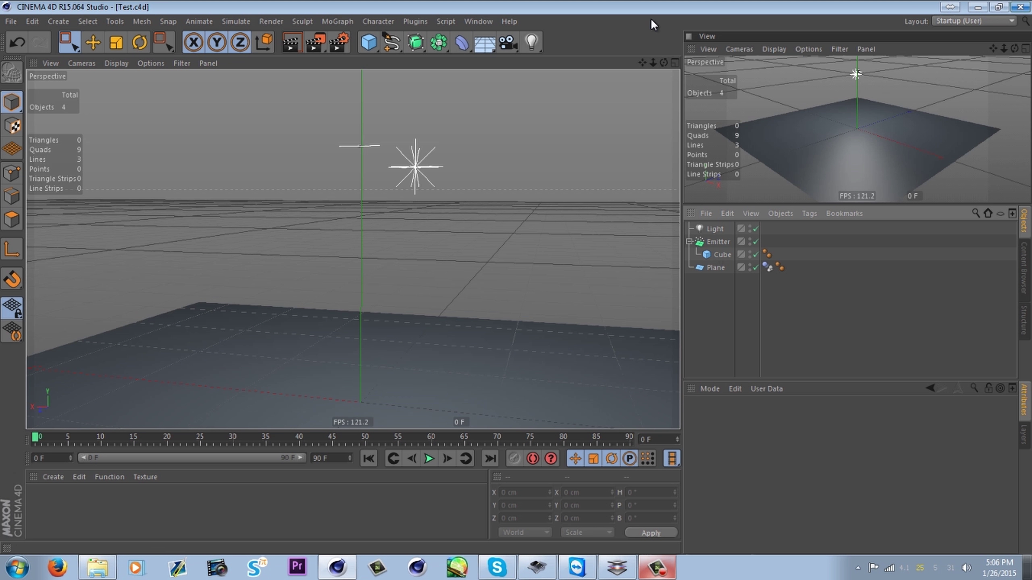
drag(649, 65, 628, 1)
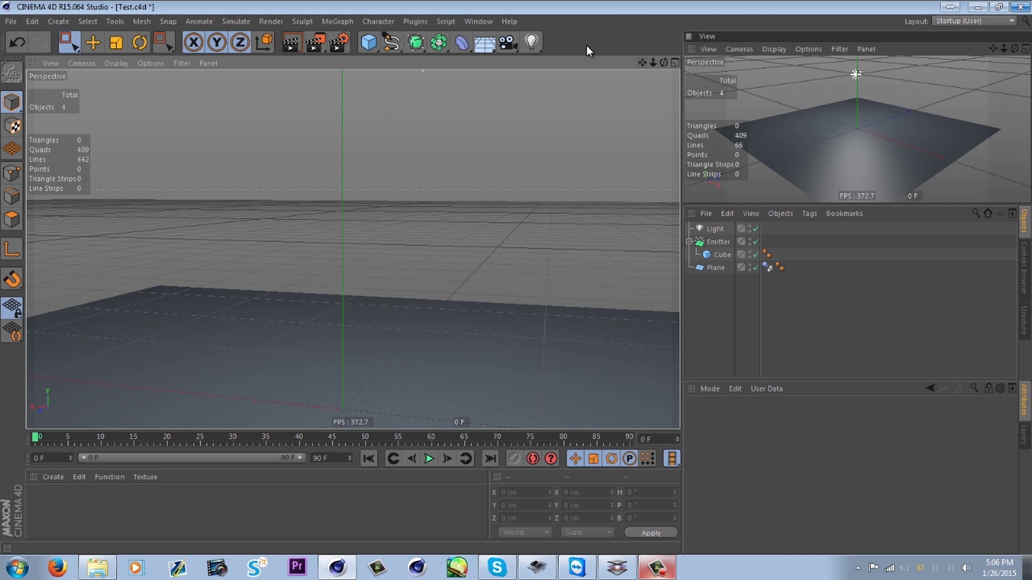
drag(589, 51, 440, 175)
click(410, 292)
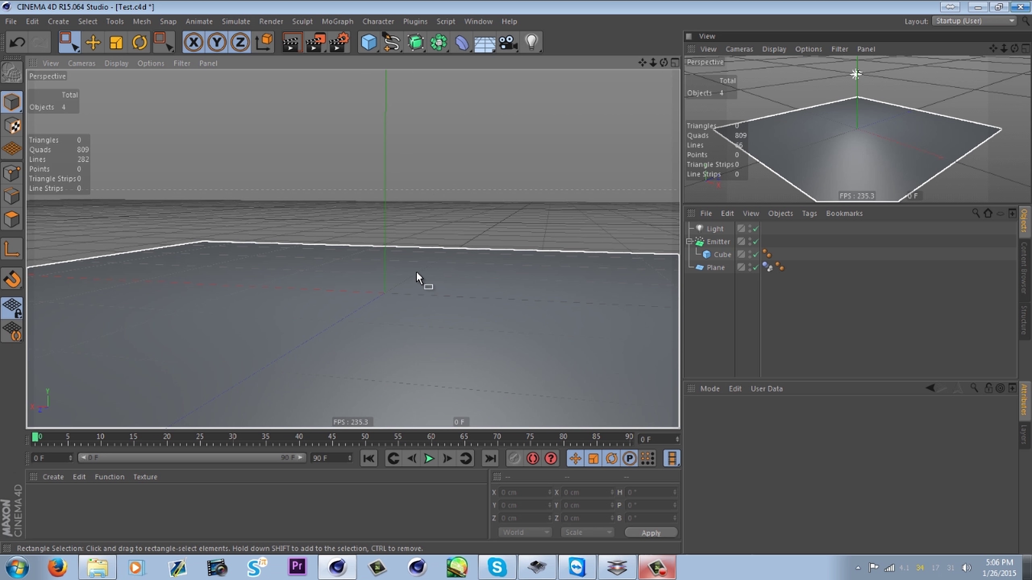
click(528, 158)
drag(647, 68, 583, 127)
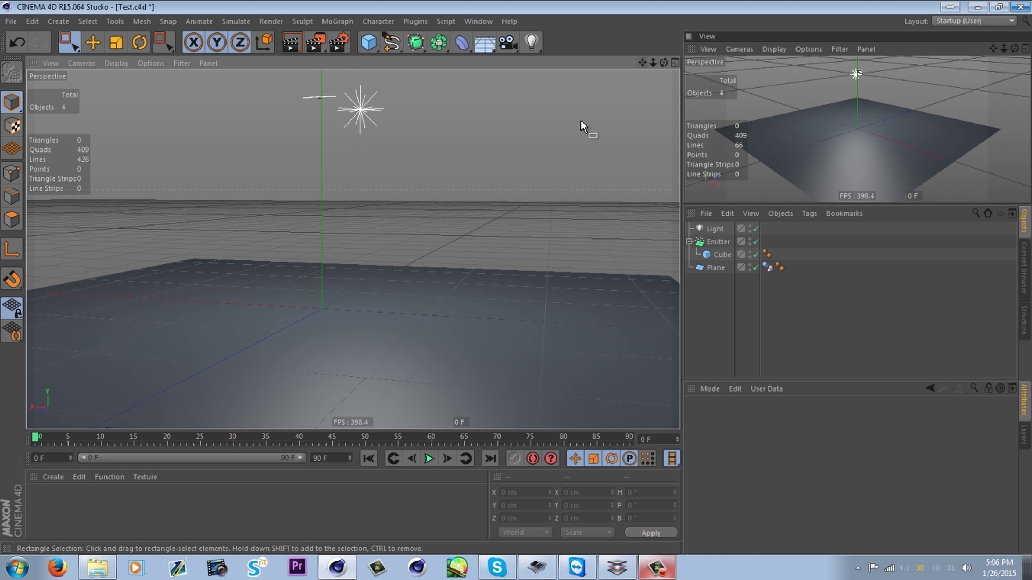
Move the Cube out of the emitter's hierarchy and delete the emitter
click(720, 241)
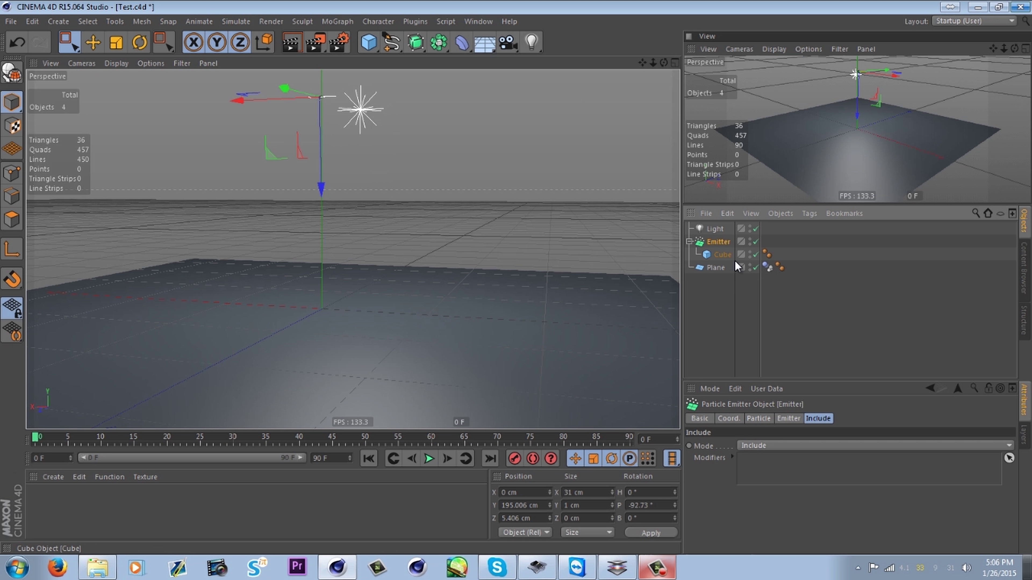
click(758, 419)
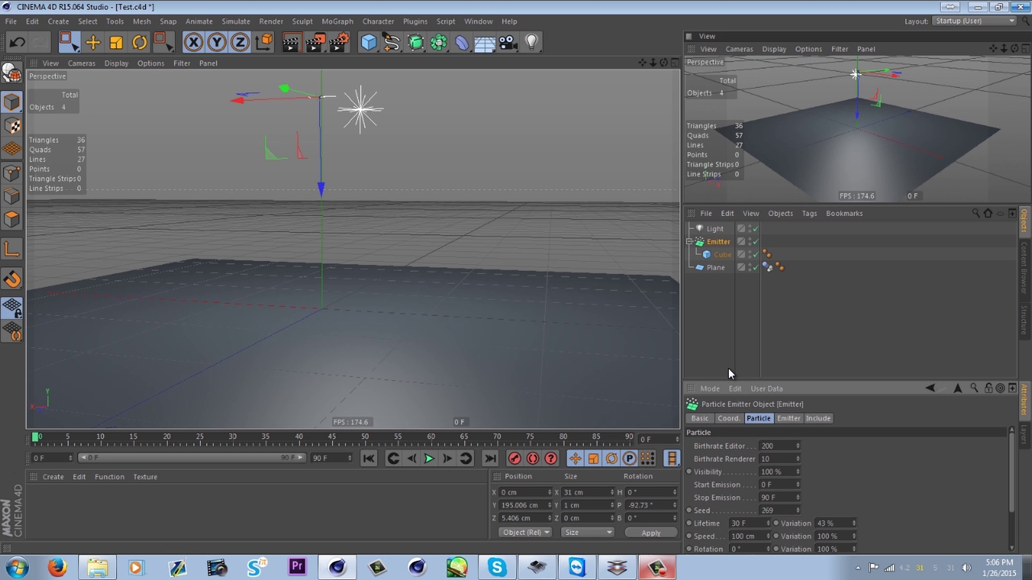
drag(721, 253, 720, 236)
click(715, 255)
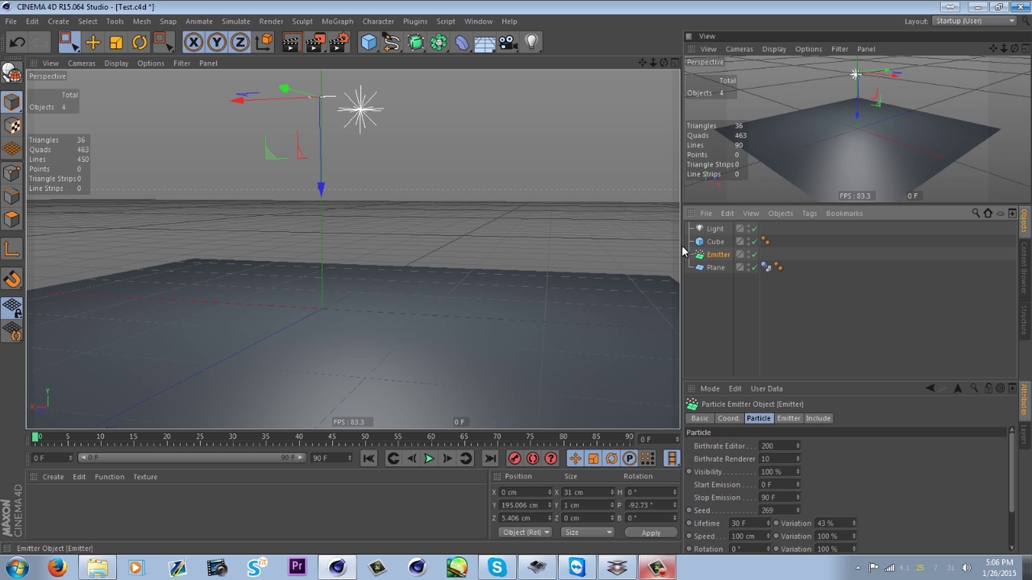
key(Delete)
Add a MoGraph Cloner object to the scene
click(414, 44)
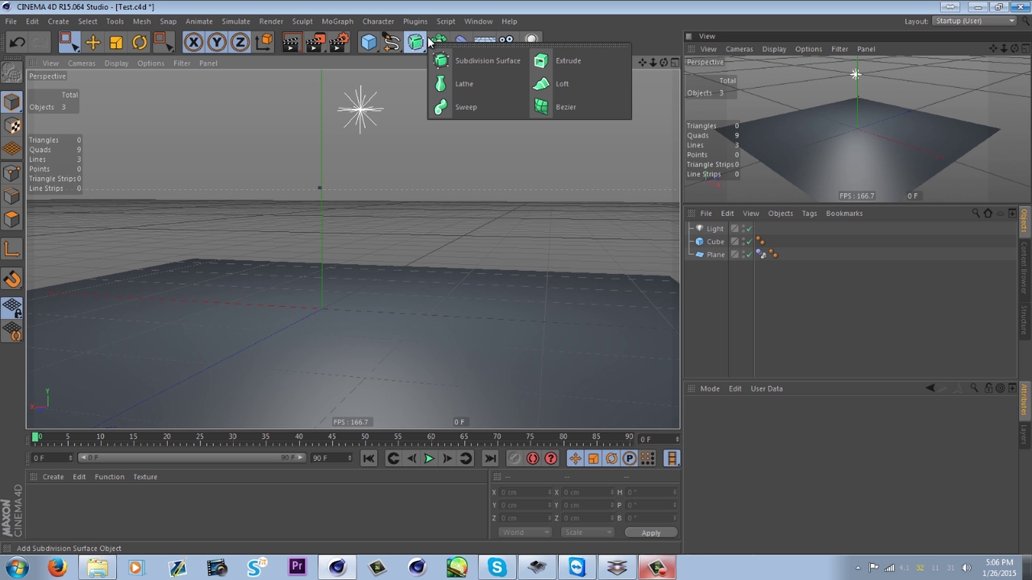
click(448, 46)
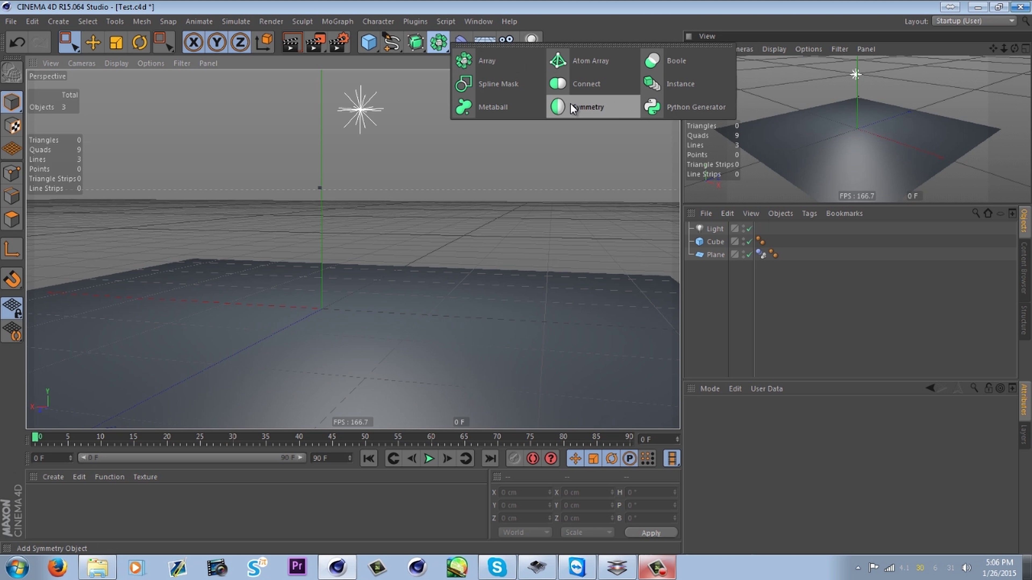
click(378, 21)
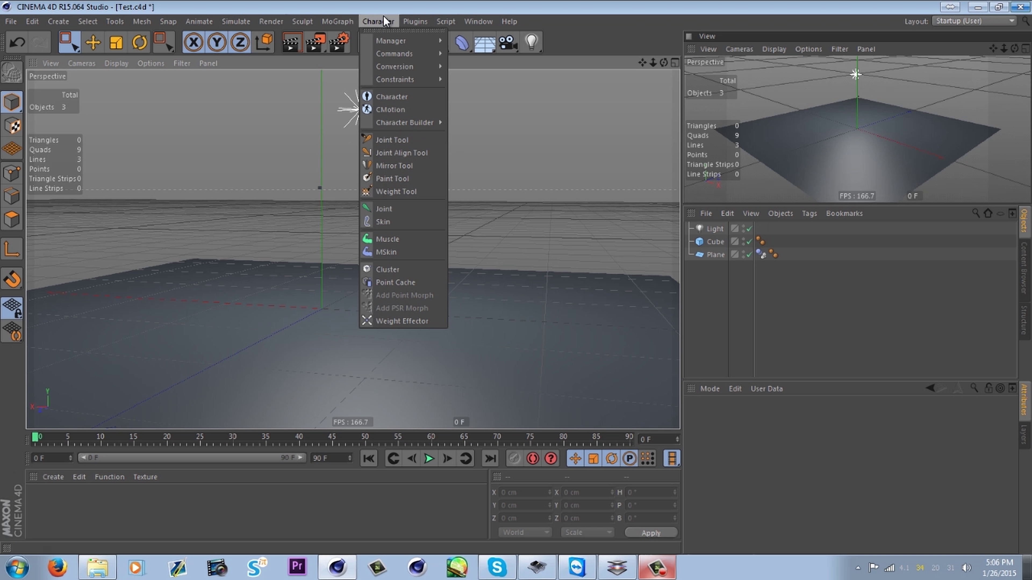
mouse_move(344, 21)
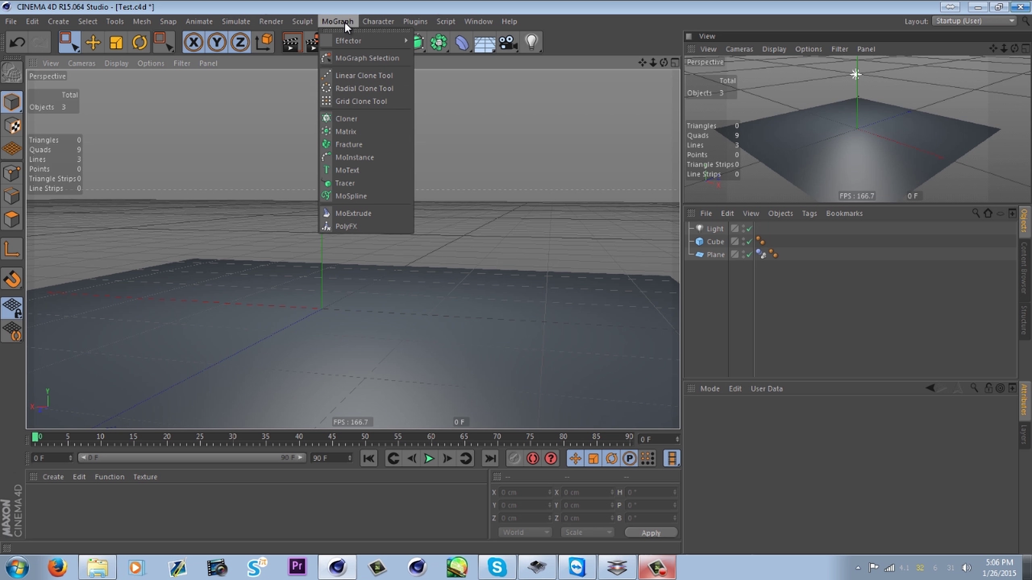
click(388, 123)
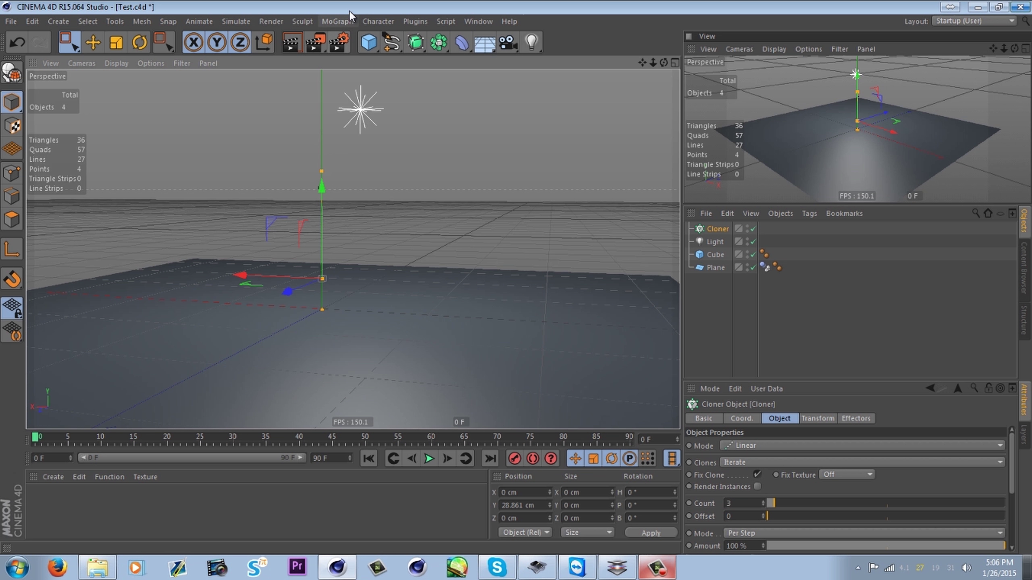
click(339, 22)
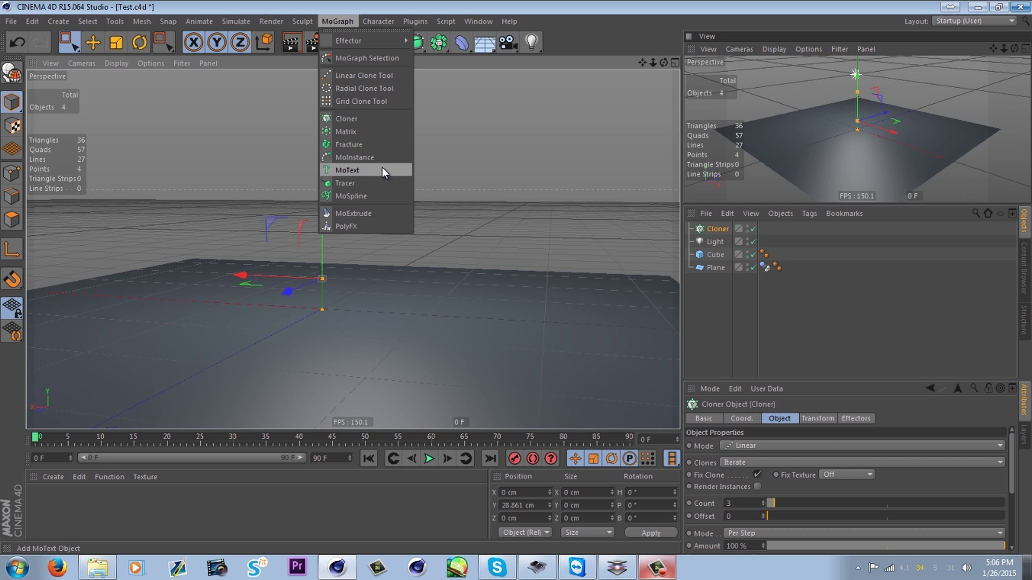
mouse_move(377, 21)
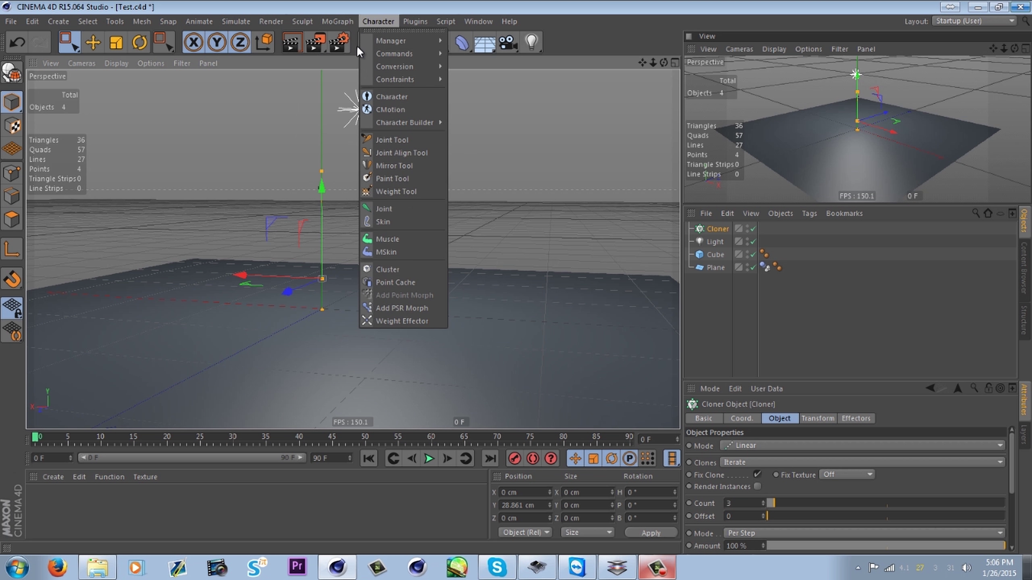
mouse_move(337, 26)
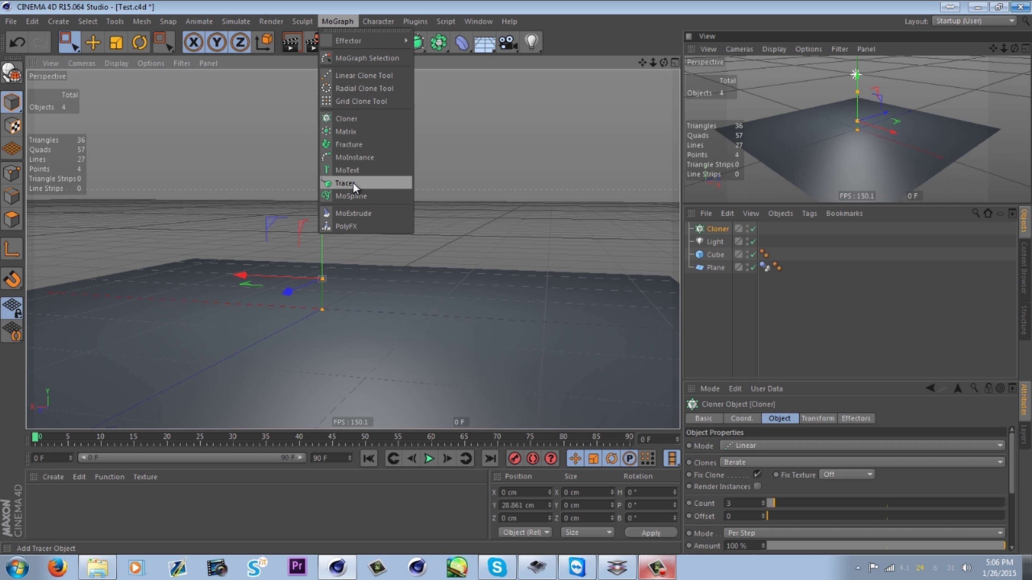
click(640, 17)
Lower the Cloner along its Y axis to about 7.8 cm, just above the plane
drag(644, 64, 705, 109)
drag(664, 63, 571, 5)
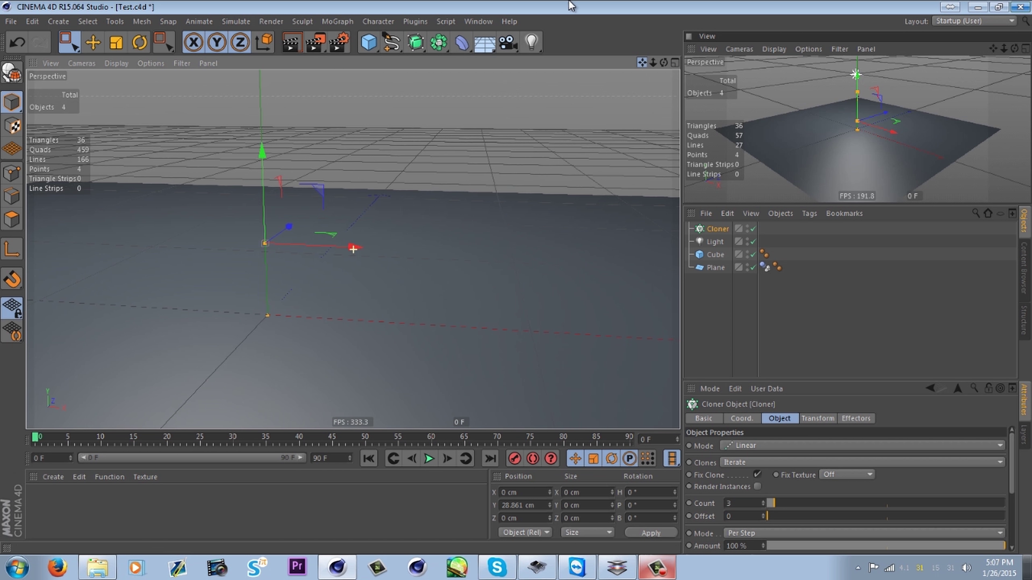
drag(665, 63, 398, 191)
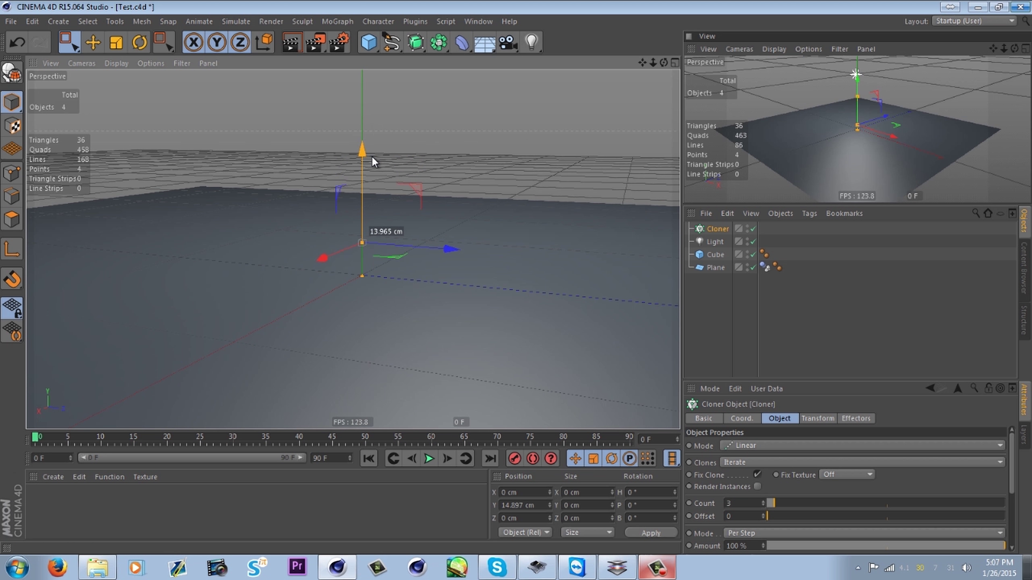
drag(376, 171, 376, 171)
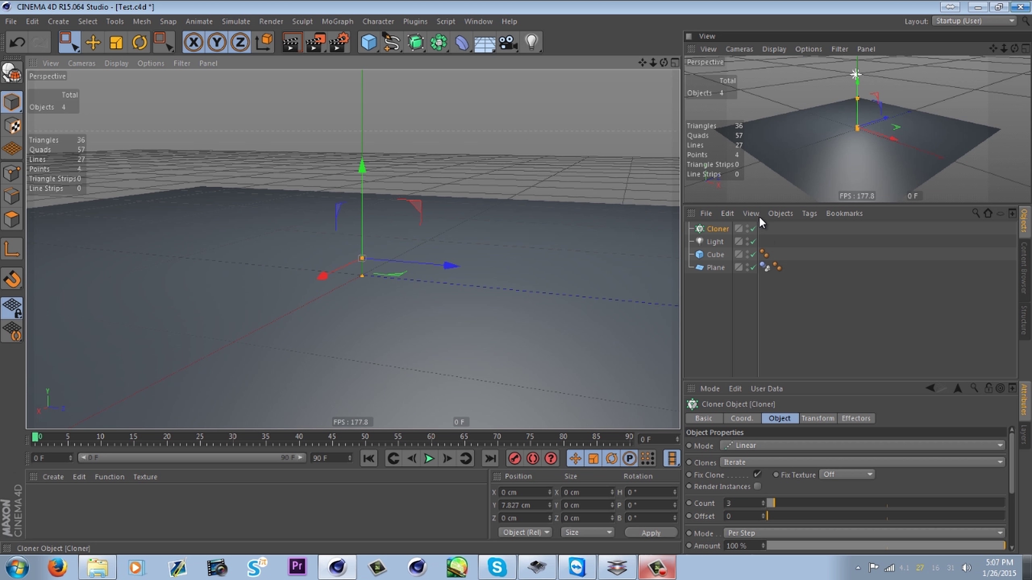
Enlarge the area for the object attributes and make the Cube a child of the Cloner
drag(763, 203, 763, 175)
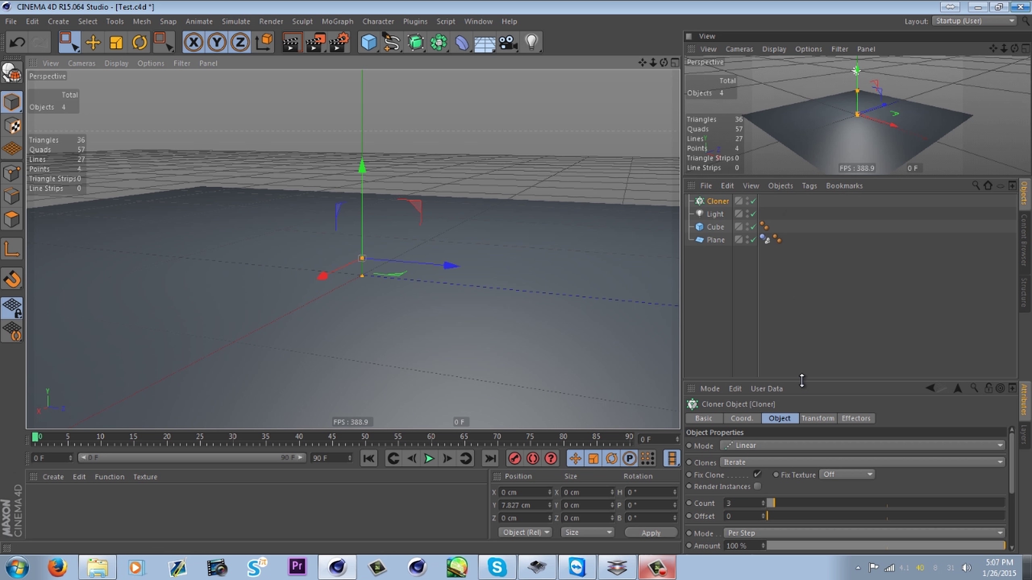
drag(801, 381, 800, 259)
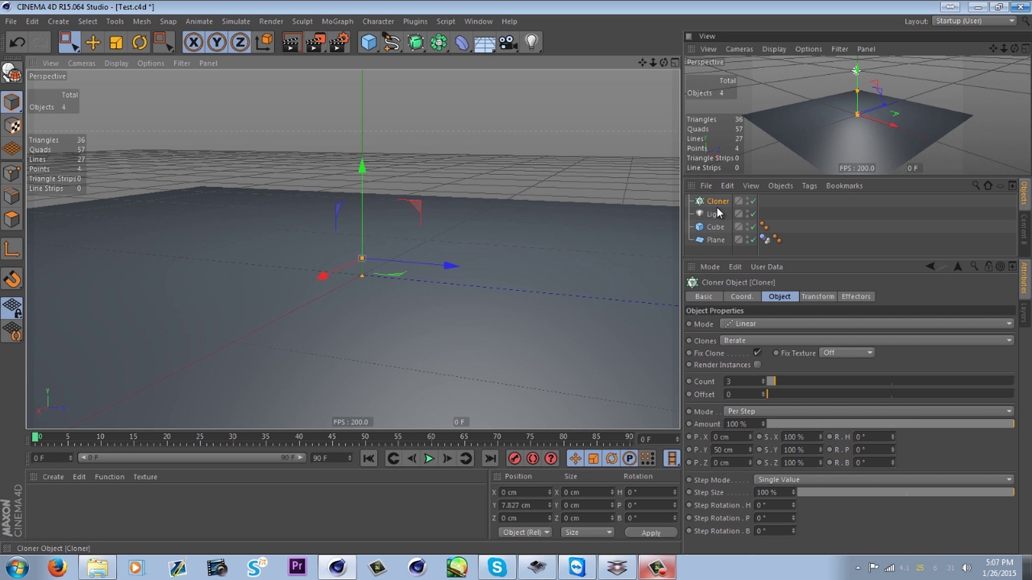
drag(713, 228, 717, 206)
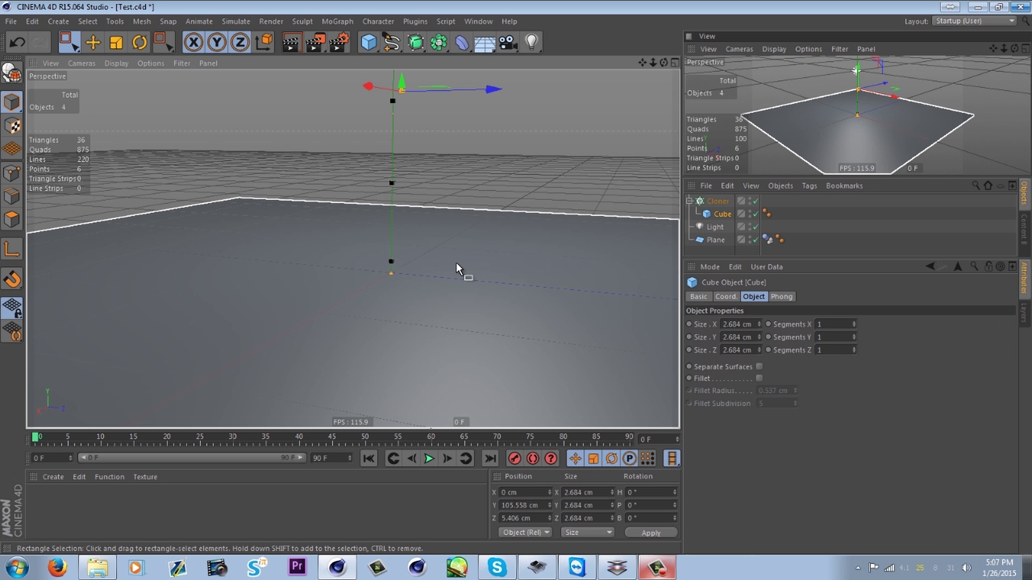
Scale the Cube up uniformly to about 5.2 cm per side and select the Cloner
drag(642, 62, 642, 122)
scroll(410, 185, up, 5)
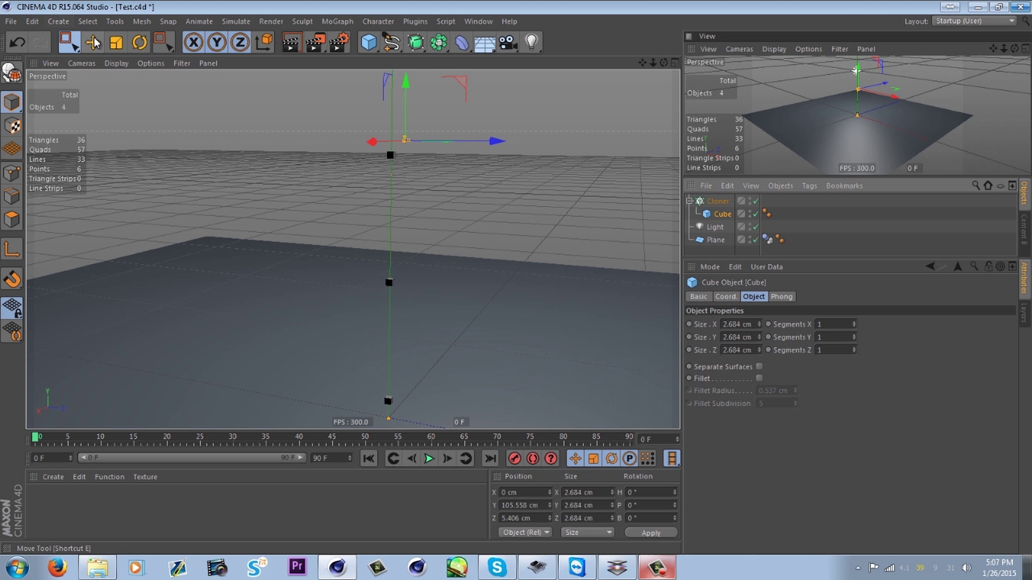
click(122, 46)
drag(580, 190, 585, 142)
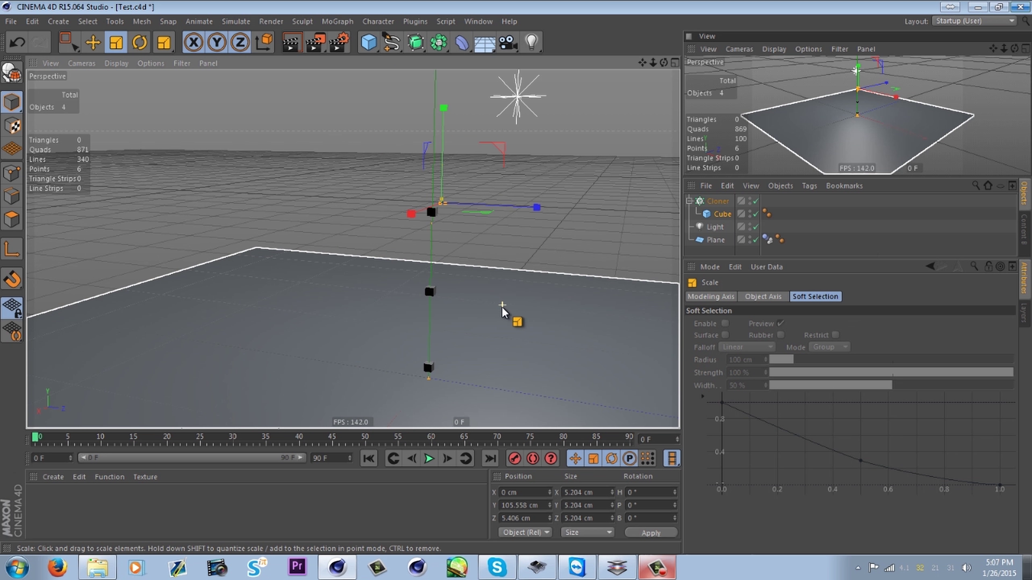
click(711, 201)
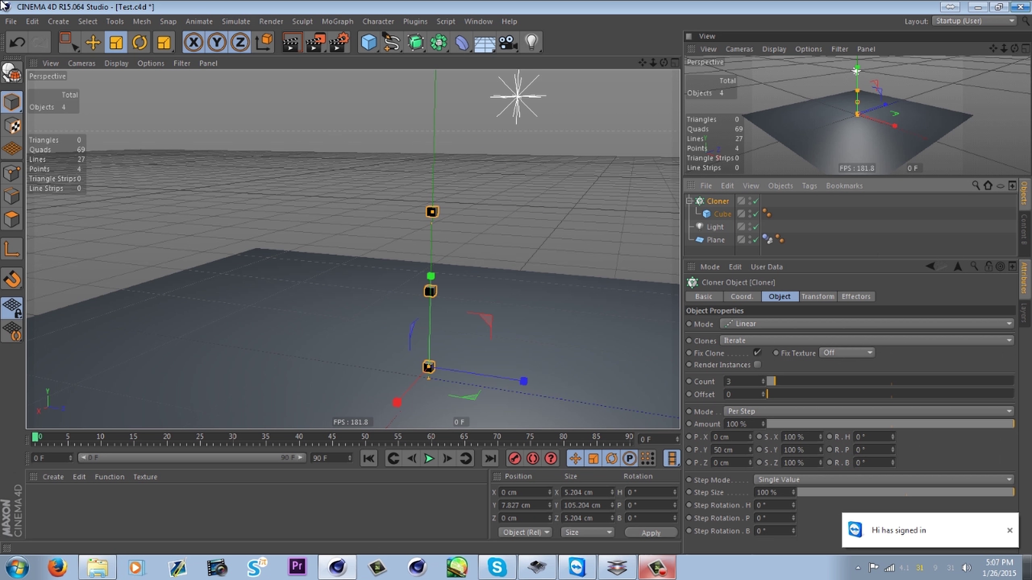
click(106, 62)
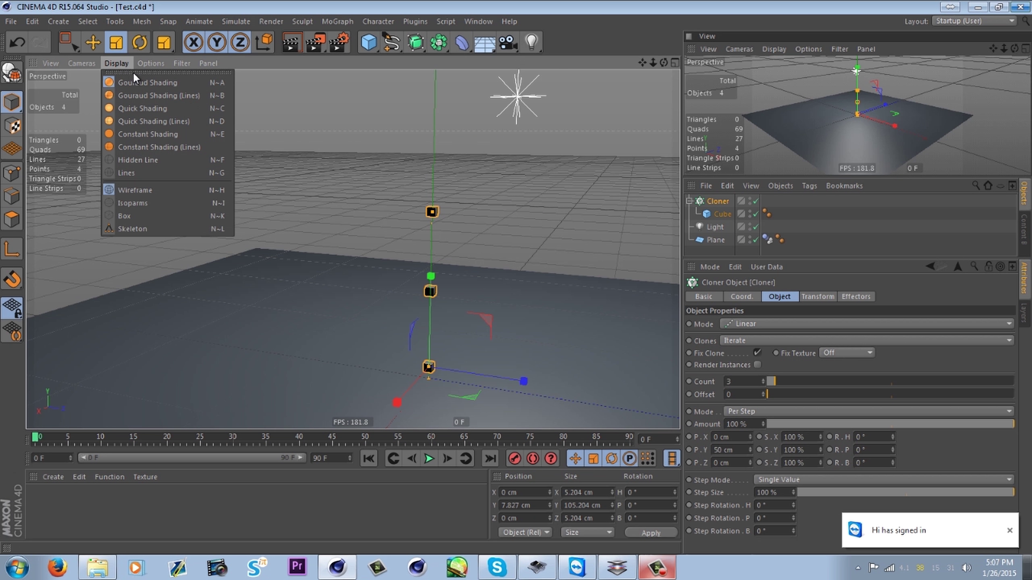
click(150, 64)
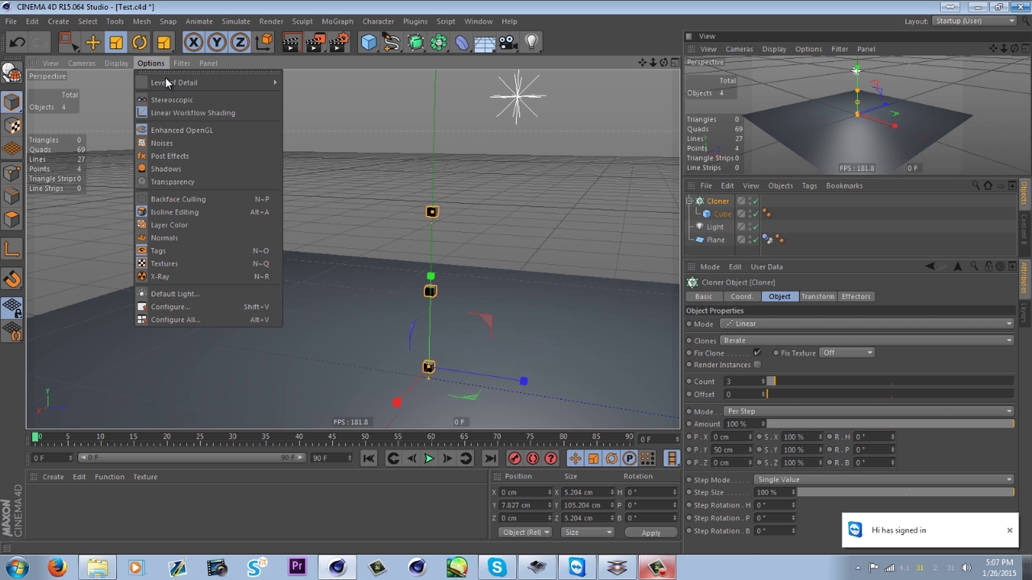
click(640, 79)
Exit the TeamViewer program running in the background and choose not to show its closing dialog again
click(857, 569)
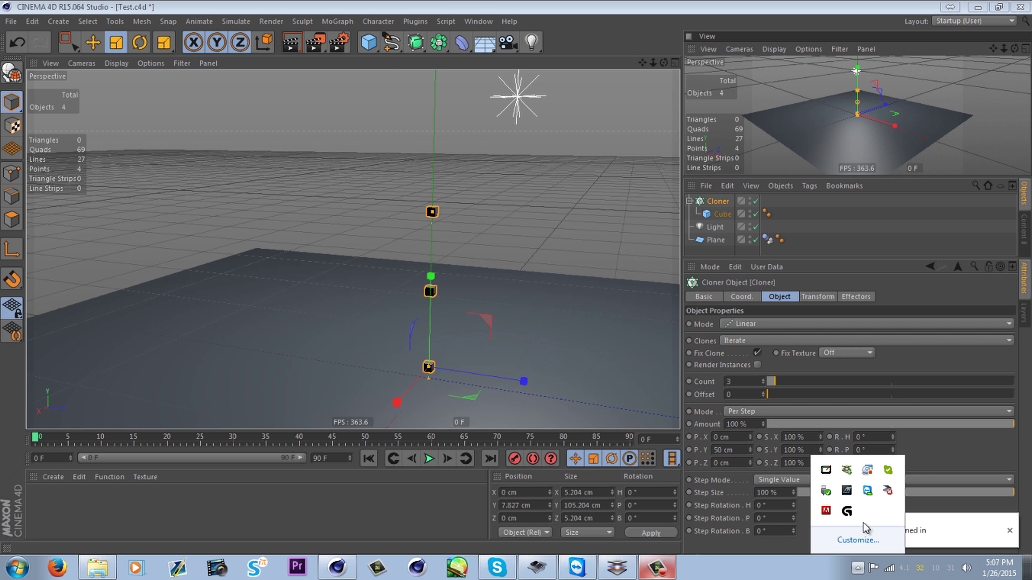
right_click(868, 490)
click(853, 480)
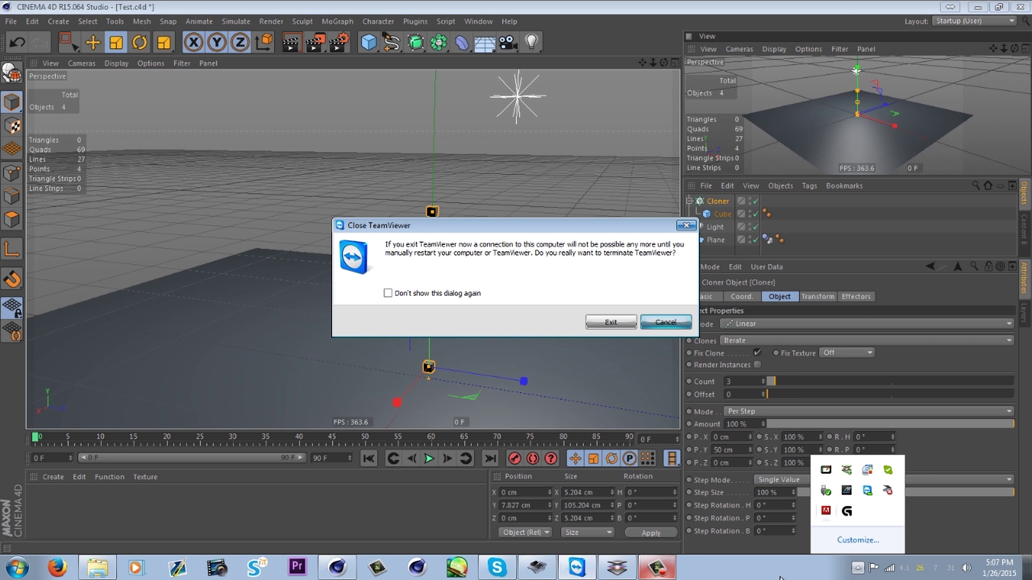
click(463, 294)
click(607, 322)
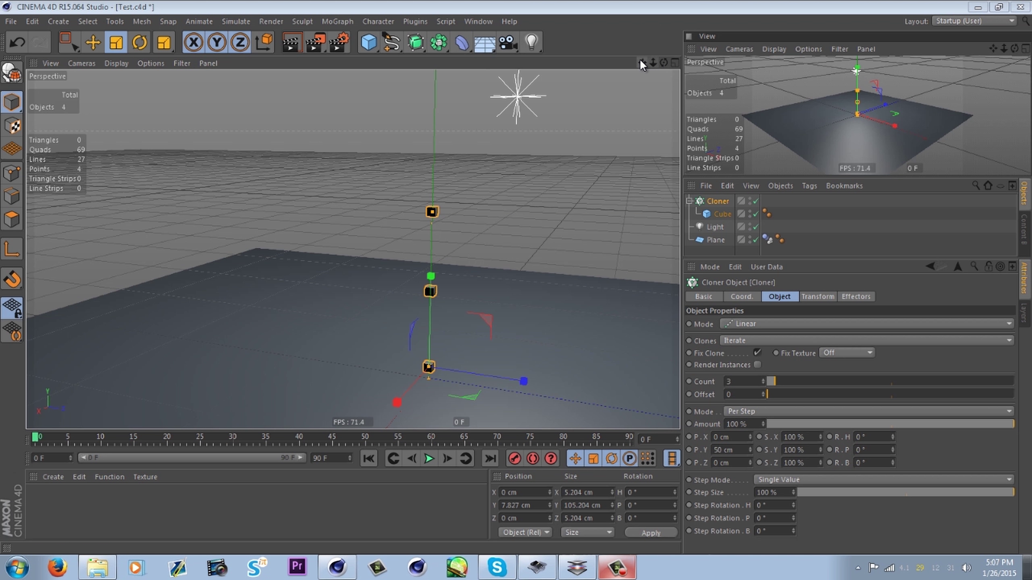
Try a count of 29 on the linear cloner and settle on a count of 6
drag(641, 63, 571, 46)
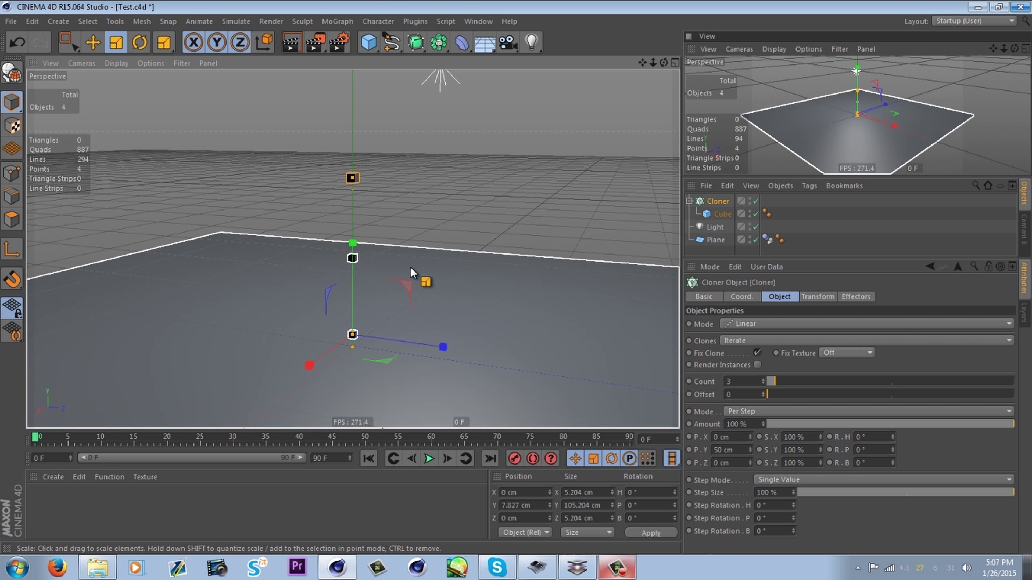
drag(774, 381, 839, 382)
scroll(407, 330, down, 5)
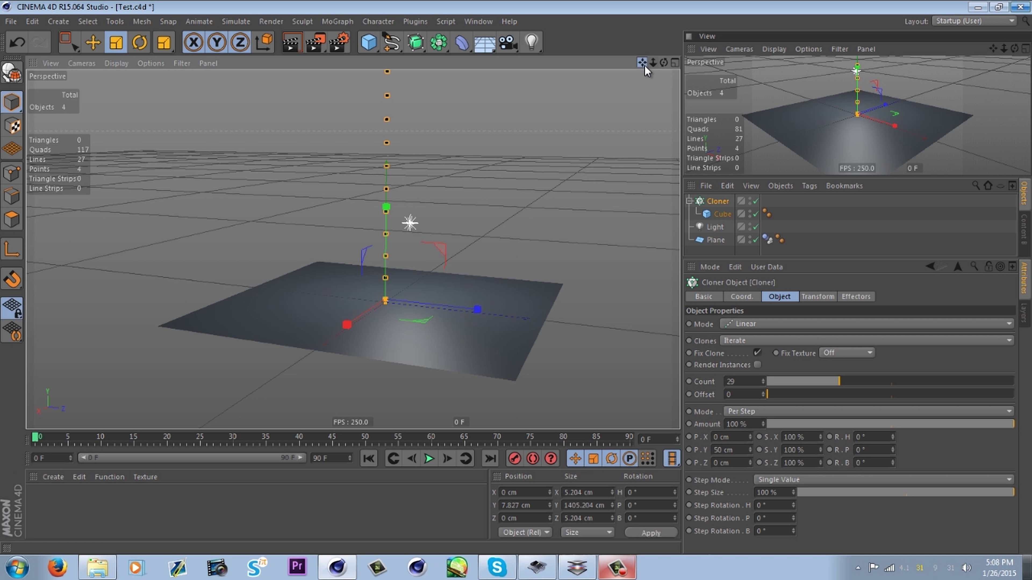
mouse_move(642, 62)
mouse_down()
mouse_move(649, 258)
mouse_move(615, 417)
mouse_move(569, 332)
mouse_move(459, 183)
mouse_move(331, 239)
mouse_move(308, 326)
mouse_move(337, 304)
mouse_up()
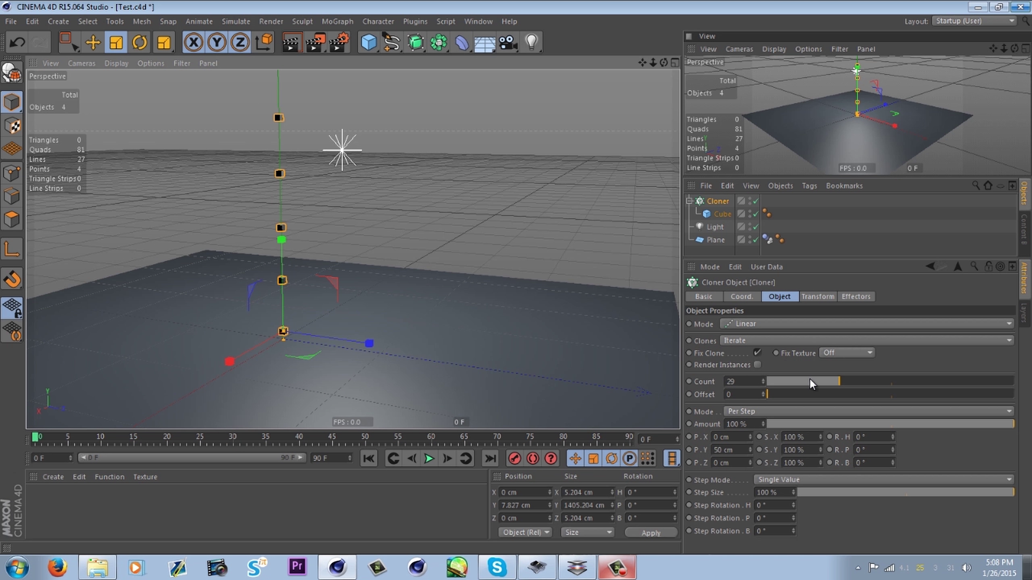
drag(825, 381, 783, 385)
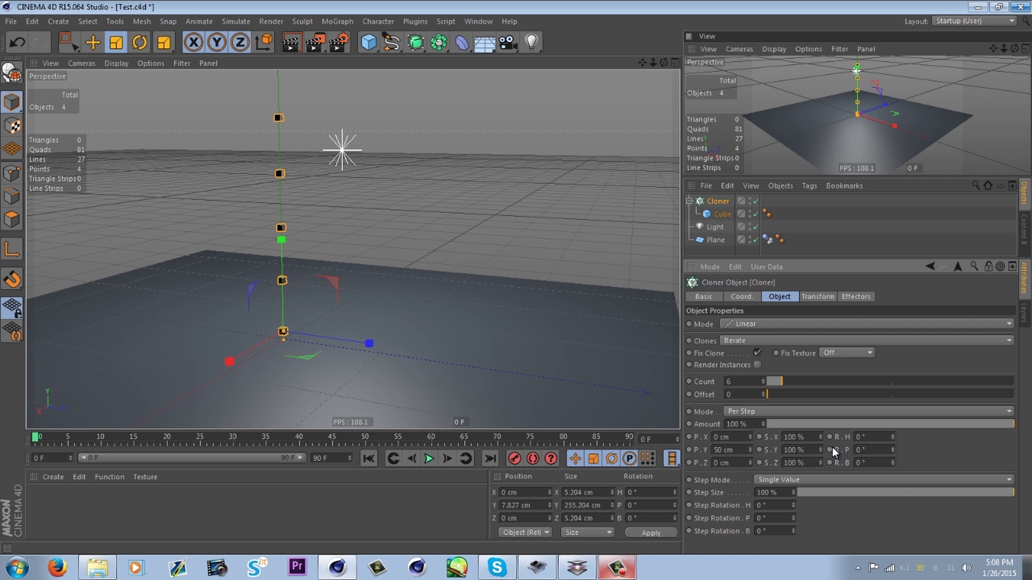
click(774, 325)
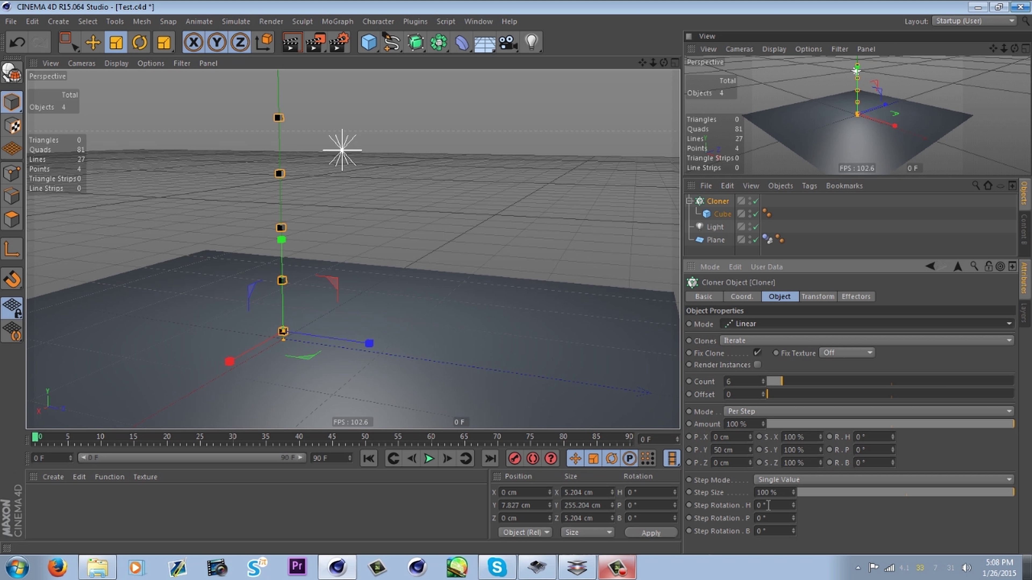
click(762, 323)
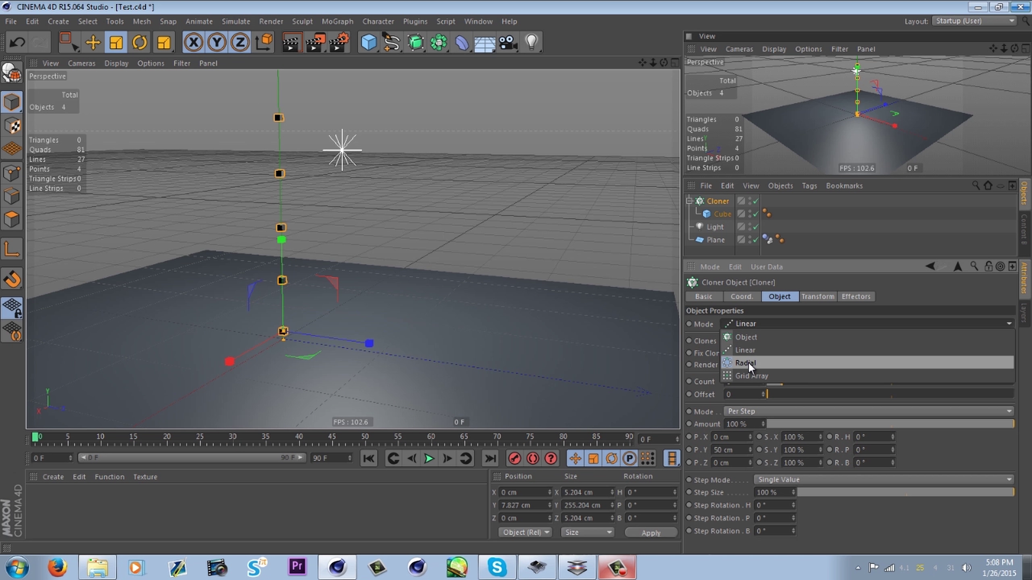
click(749, 348)
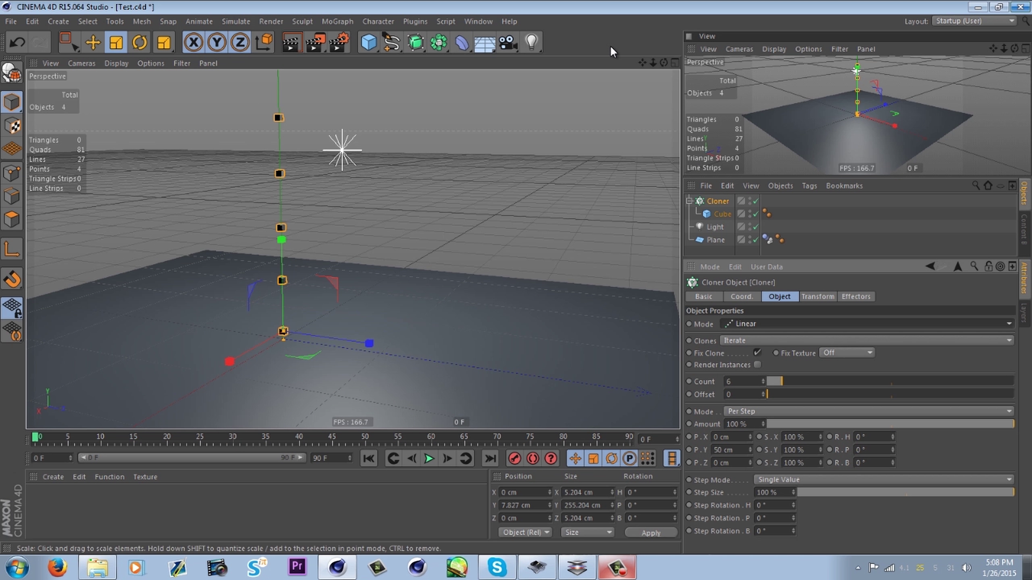
Add a torus primitive and nest it under the cloner above the cube
drag(645, 64, 692, 172)
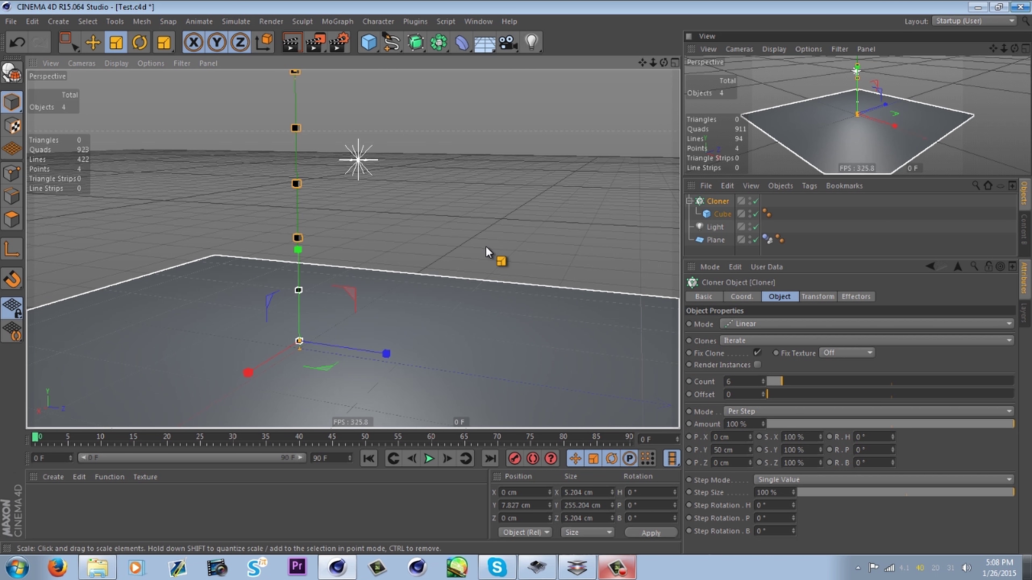
alt+drag(475, 204, 478, 276)
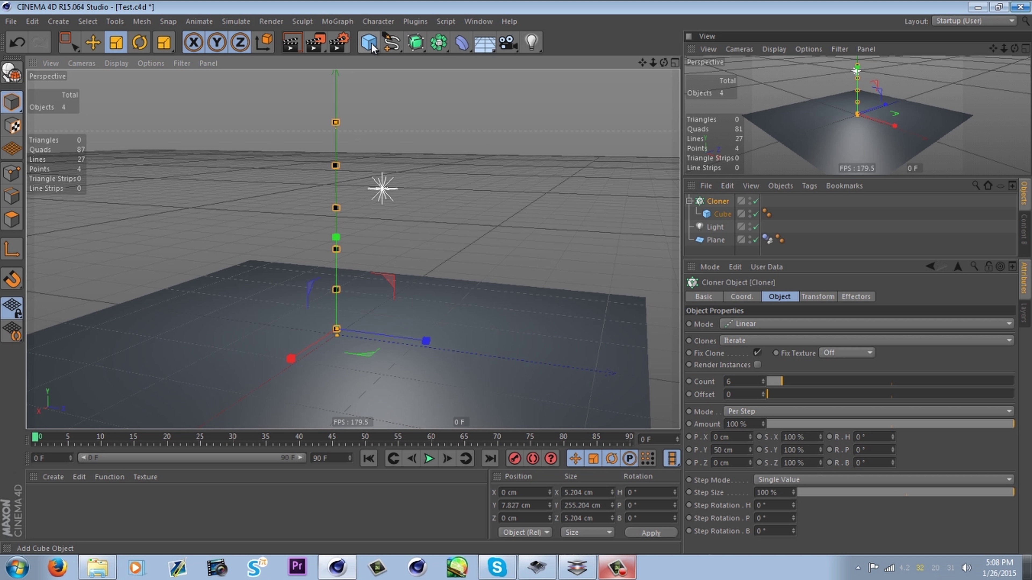
click(368, 41)
click(434, 105)
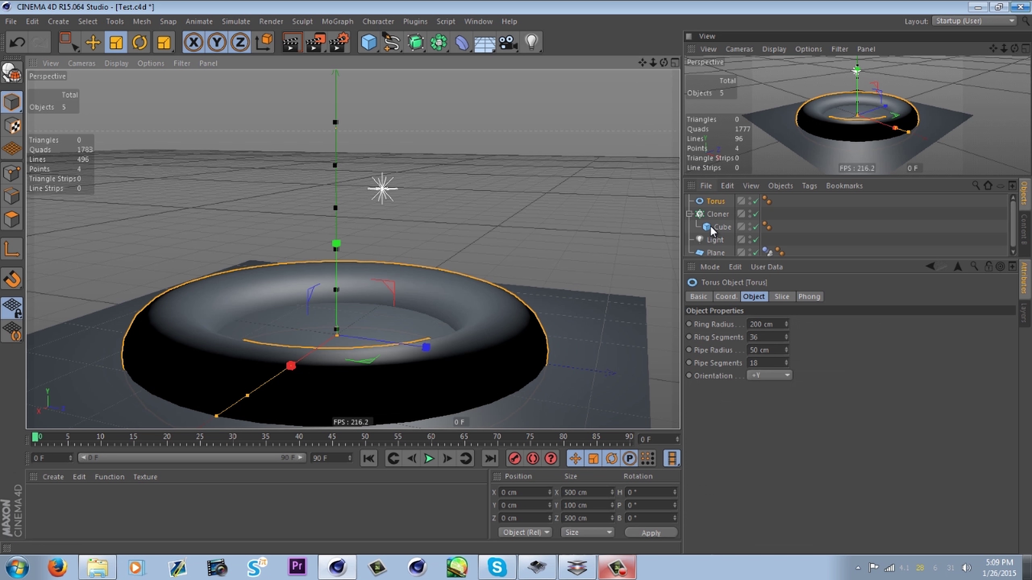
drag(720, 242, 702, 202)
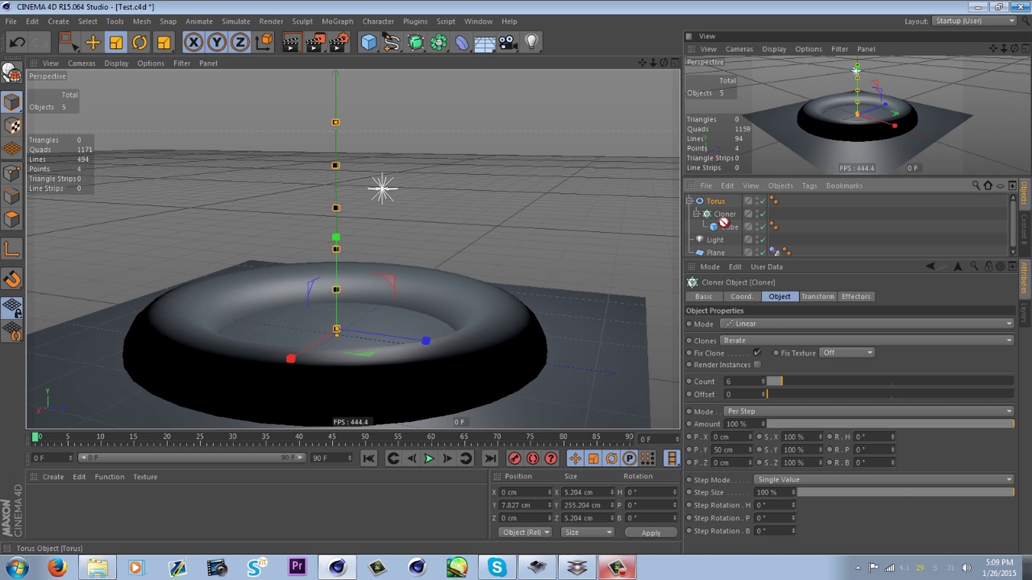
drag(715, 214, 716, 200)
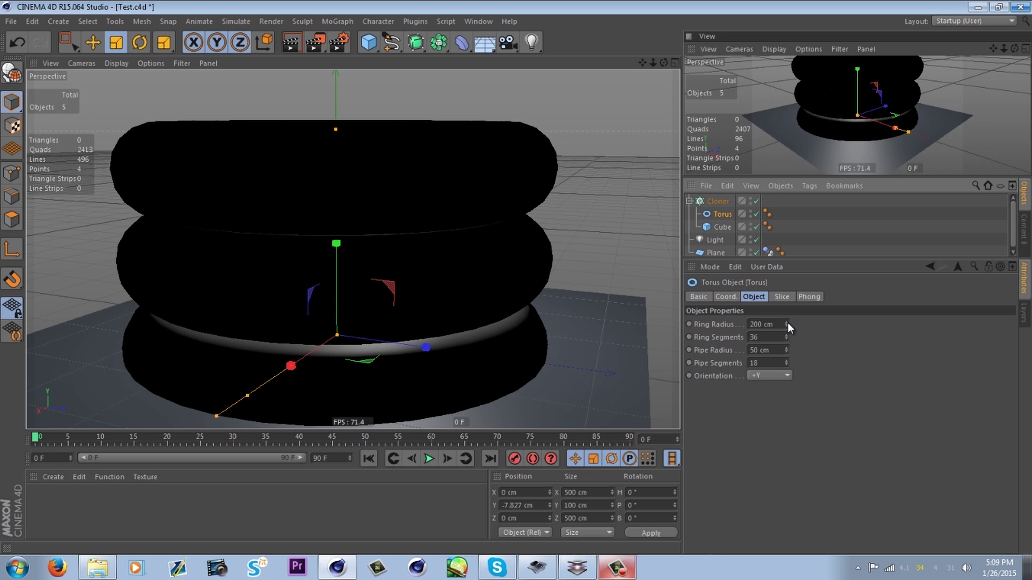
Shrink the torus's ring radius and pipe radius to 0 cm and delete the torus from the cloner
drag(787, 324, 788, 521)
drag(788, 425, 791, 357)
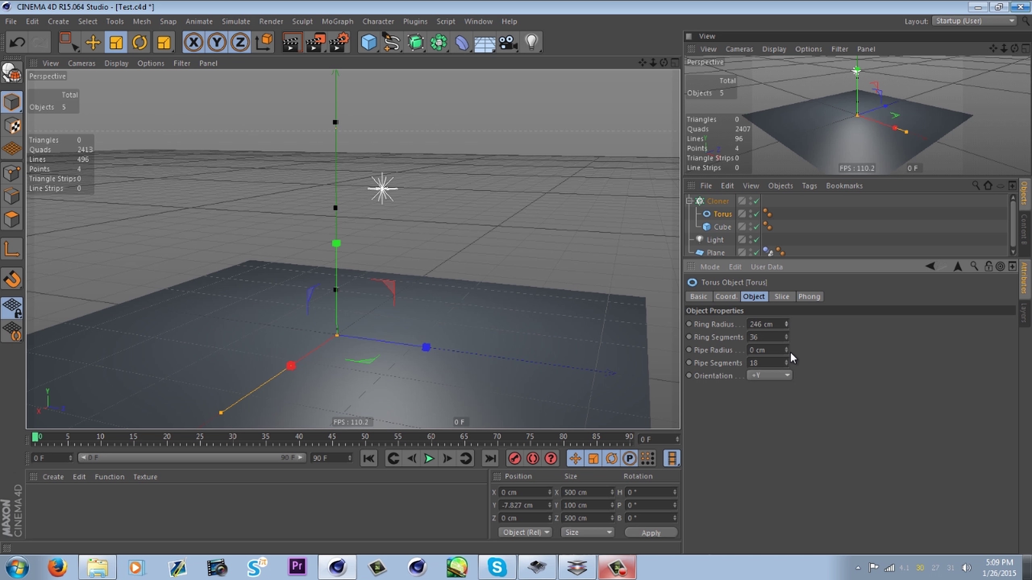
drag(795, 309, 802, 521)
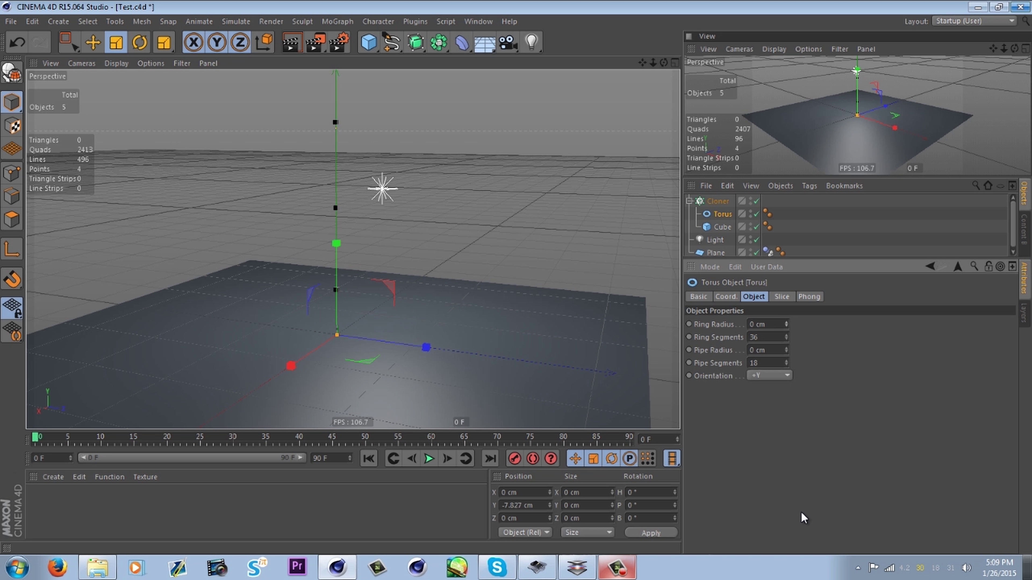
click(723, 214)
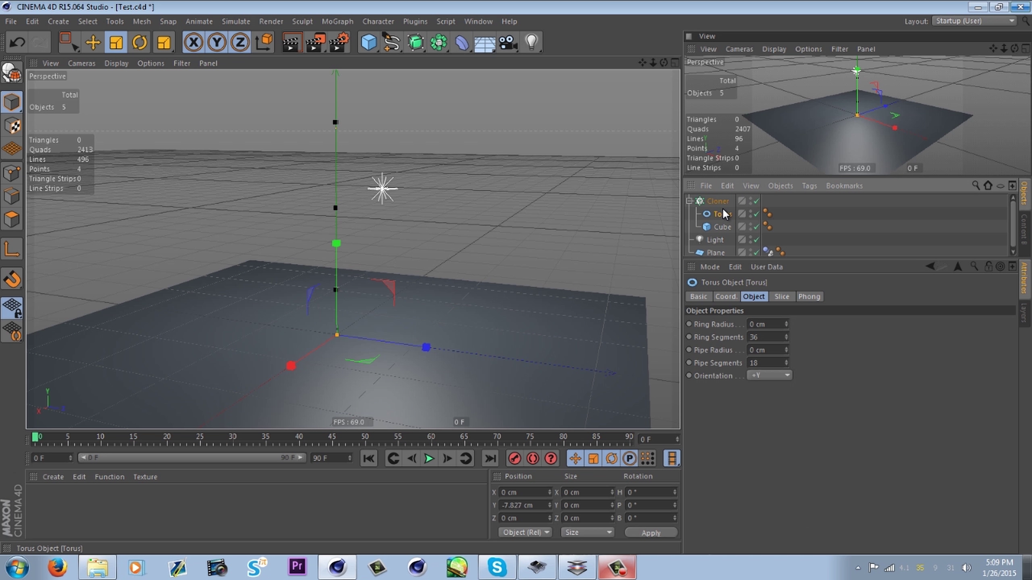
key(Delete)
Add a sphere, scale it down to a radius of about 13.1 cm and nest it under the cloner above the cube
click(368, 41)
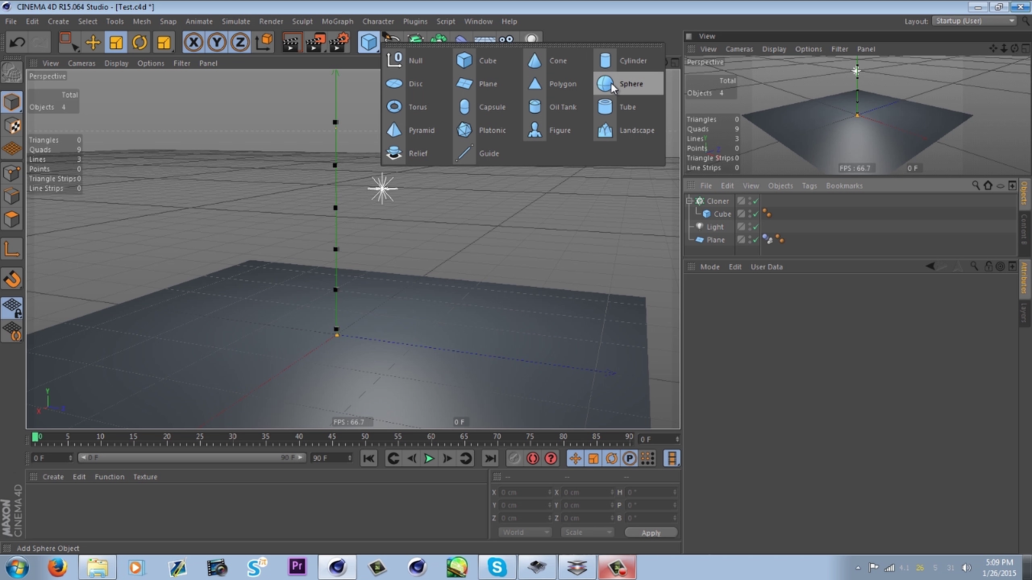
click(625, 84)
drag(378, 357, 41, 484)
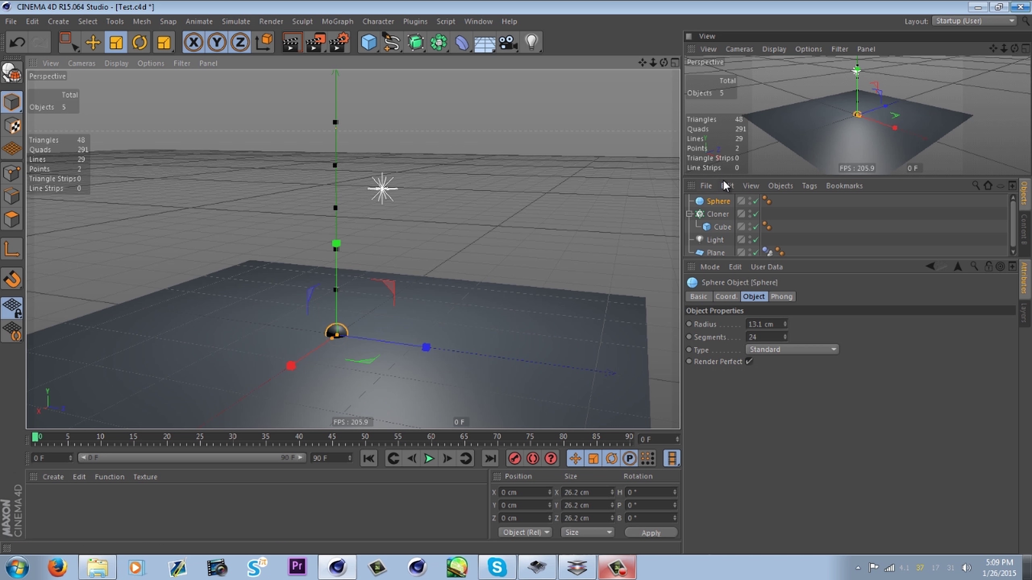
drag(717, 200, 718, 213)
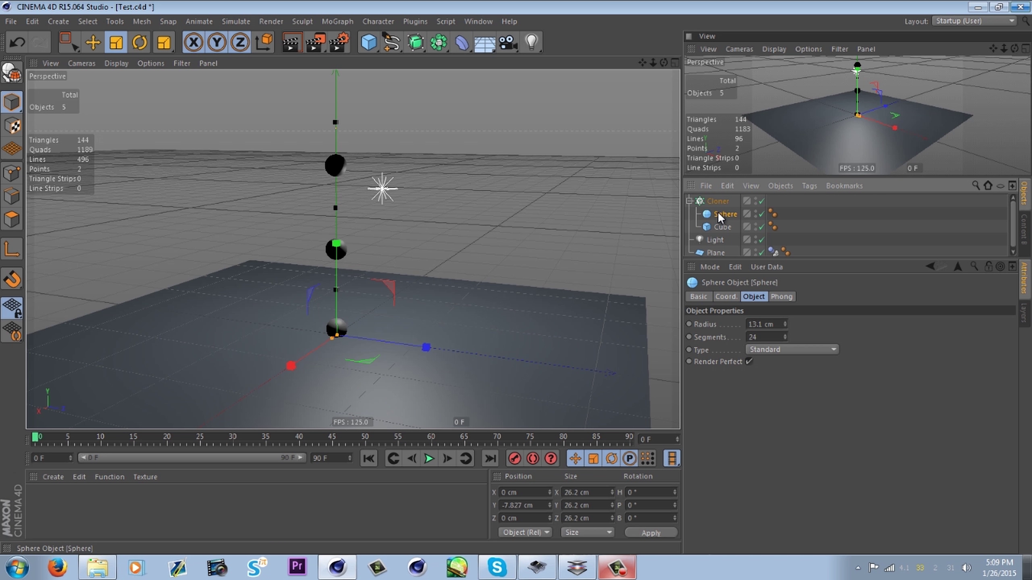
Add a pyramid scaled to about 23.25 cm on each side and nest it under the cloner above the sphere
mouse_move(645, 67)
mouse_down()
mouse_move(645, 105)
mouse_move(642, 88)
mouse_up()
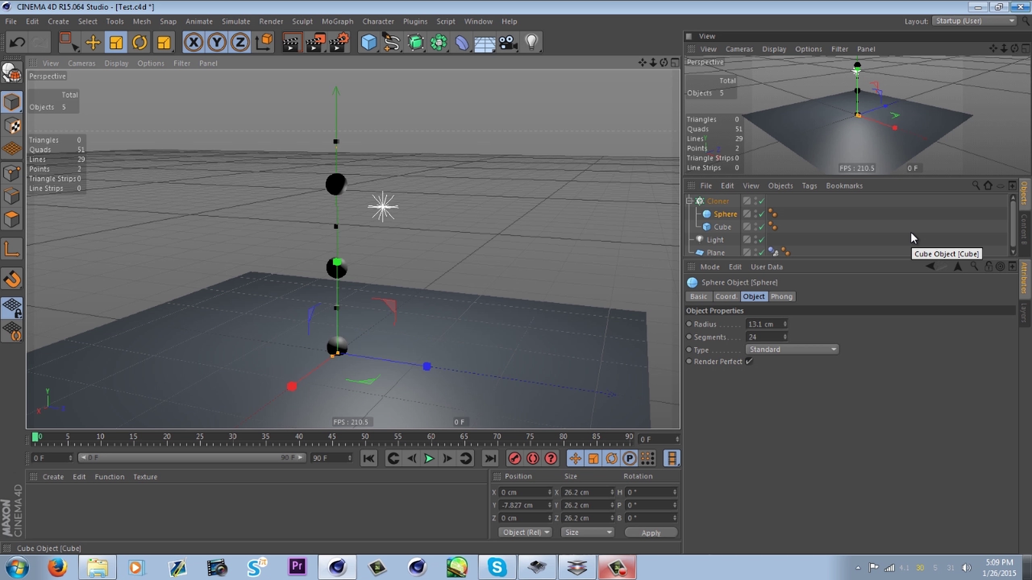
scroll(737, 238, down, 1)
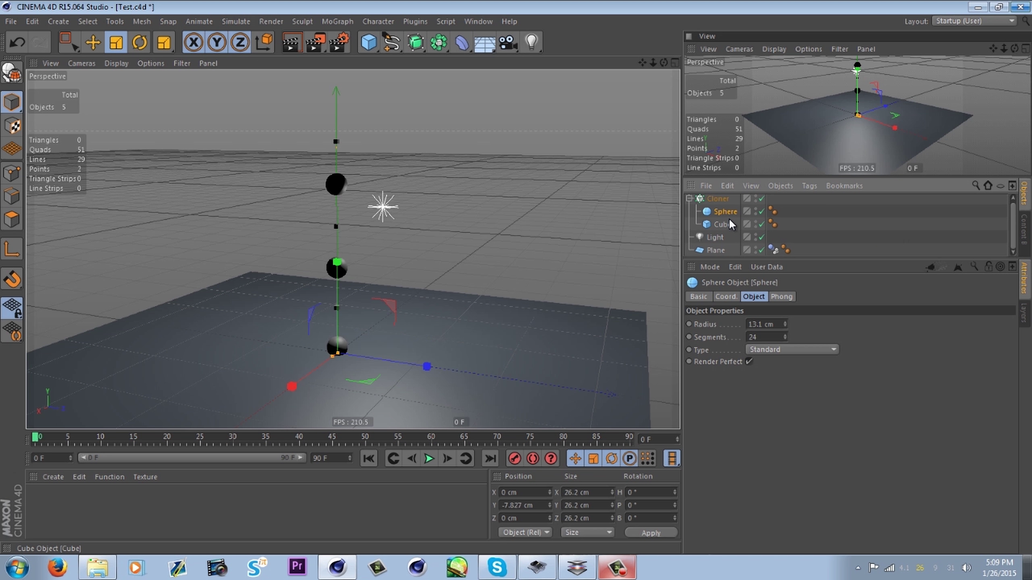
scroll(727, 218, up, 1)
scroll(447, 272, up, 2)
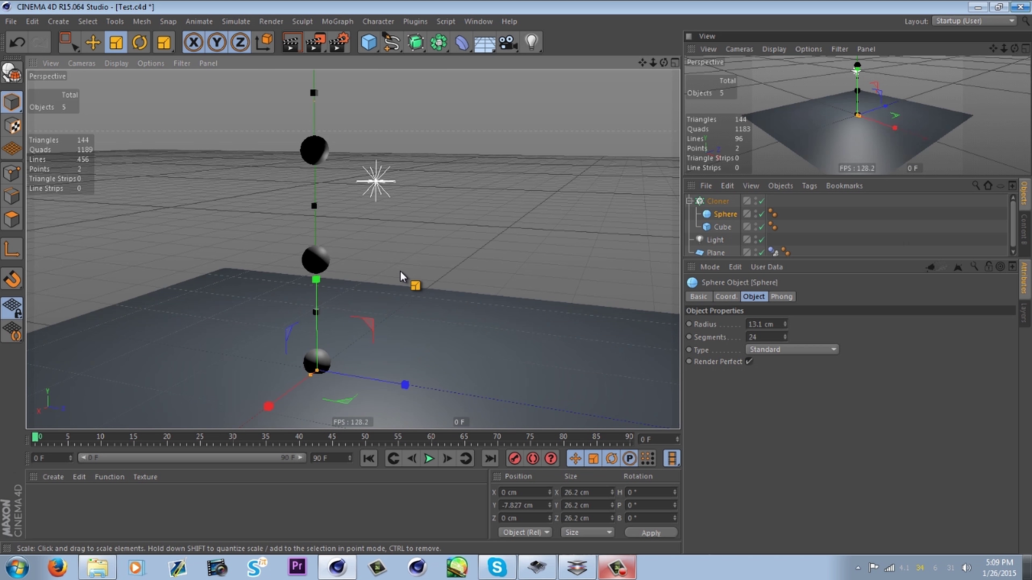
drag(641, 65, 606, 78)
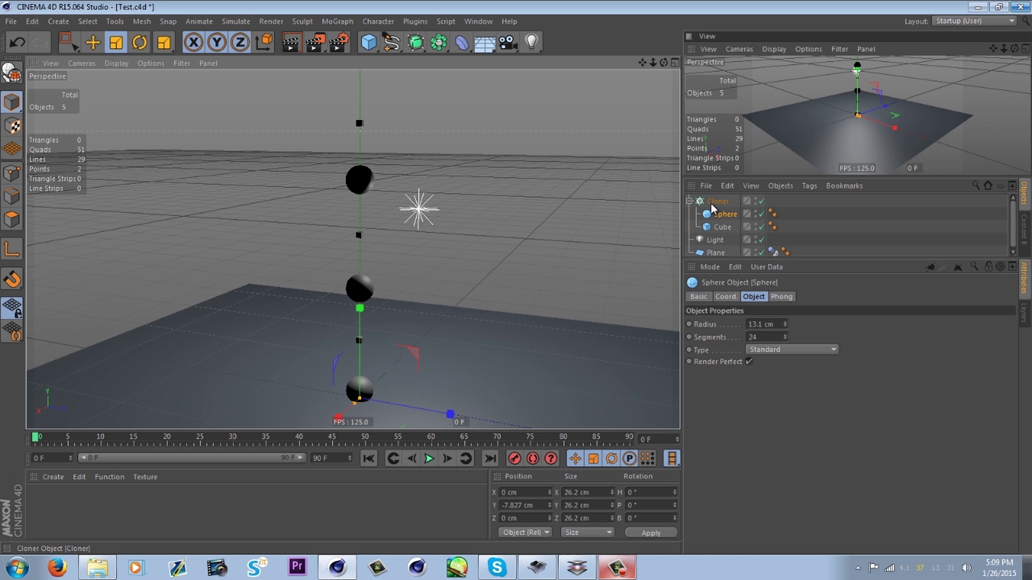
mouse_move(712, 203)
mouse_down()
mouse_move(727, 225)
mouse_move(719, 238)
mouse_move(725, 225)
mouse_move(676, 205)
mouse_move(340, 134)
mouse_move(521, 338)
mouse_move(378, 24)
mouse_move(421, 132)
mouse_up()
mouse_move(717, 202)
mouse_down()
mouse_move(725, 221)
mouse_move(715, 206)
mouse_move(717, 215)
mouse_up()
mouse_move(488, 210)
mouse_down()
mouse_move(309, 276)
mouse_move(1, 364)
mouse_move(410, 240)
mouse_move(291, 224)
mouse_move(177, 268)
mouse_move(205, 269)
mouse_up()
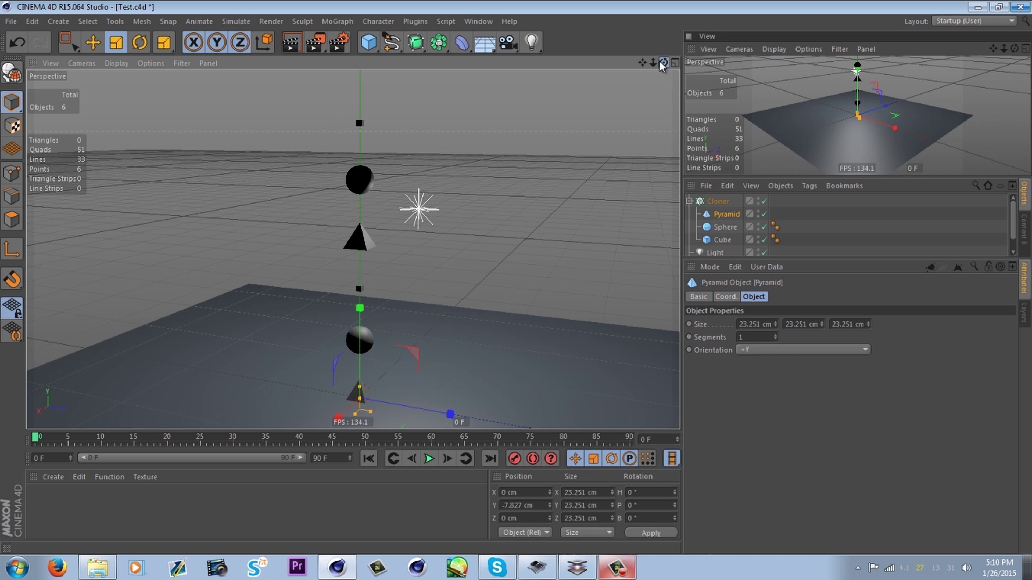
Reduce the cloner's count to 5
drag(663, 62, 684, 74)
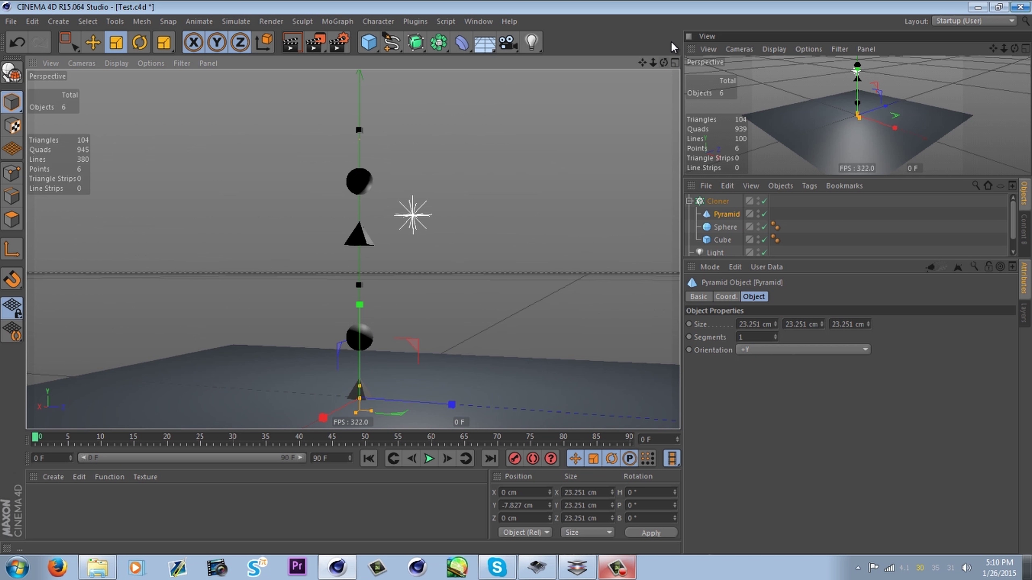
click(716, 203)
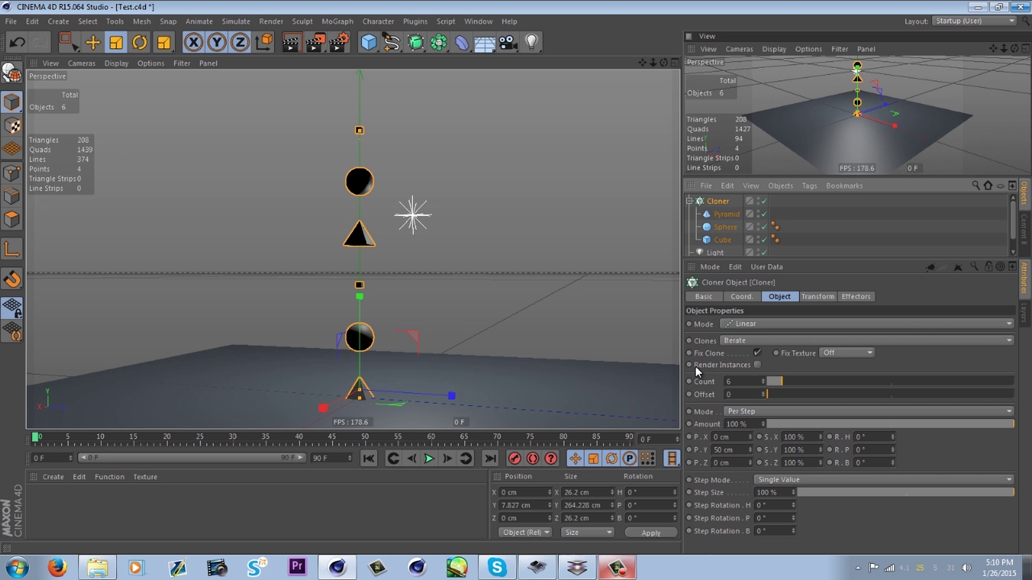
mouse_move(782, 381)
mouse_down()
mouse_move(814, 396)
mouse_move(853, 395)
mouse_move(767, 398)
mouse_move(781, 388)
mouse_move(591, 342)
mouse_up()
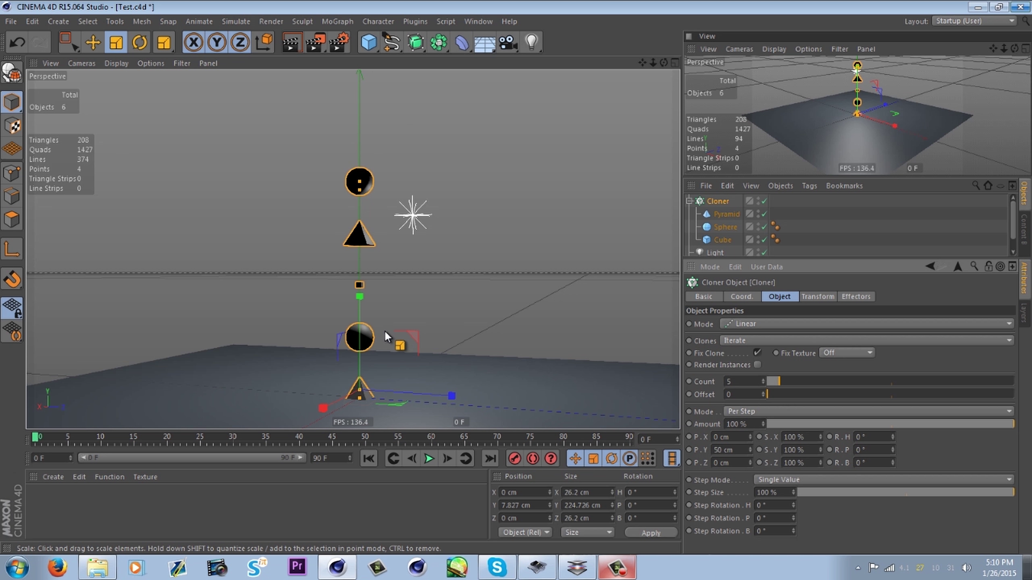
scroll(454, 292, down, 4)
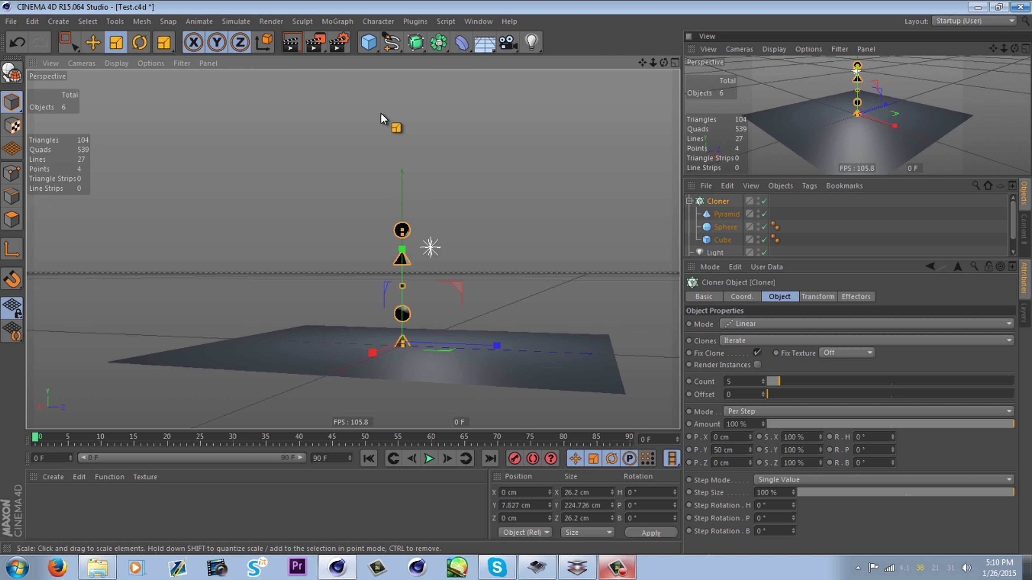
drag(795, 392, 760, 390)
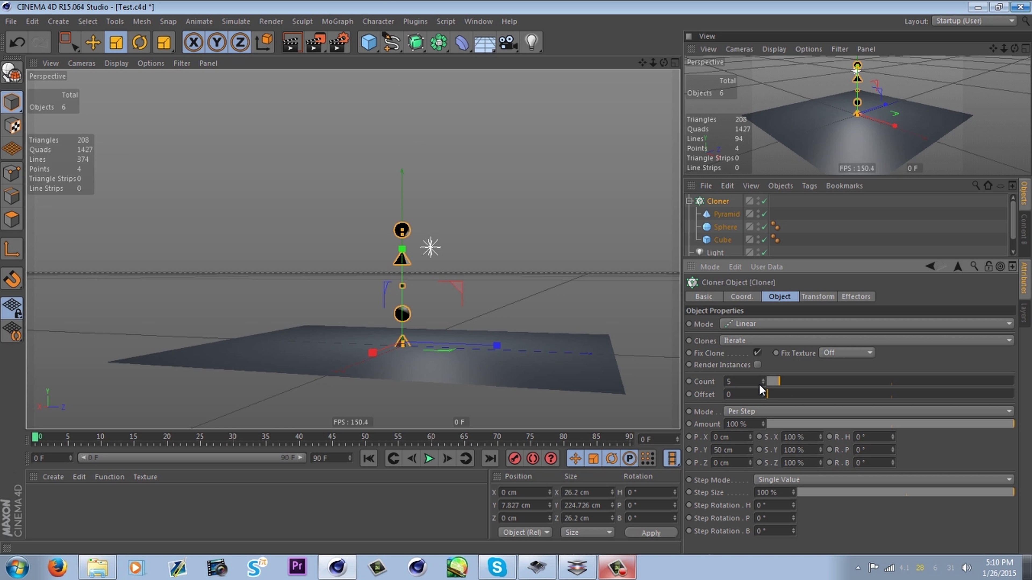
Set the cloner's per-step offsets to P.X 9 cm, P.Y 34 cm, R.H 4°, R.P 95° and R.B 41°
click(752, 447)
mouse_move(750, 449)
mouse_down()
mouse_move(748, 459)
mouse_move(733, 443)
mouse_move(735, 461)
mouse_move(725, 436)
mouse_move(729, 472)
mouse_move(727, 411)
mouse_move(728, 458)
mouse_move(757, 453)
mouse_move(763, 426)
mouse_move(763, 462)
mouse_move(751, 385)
mouse_move(760, 458)
mouse_move(751, 430)
mouse_up()
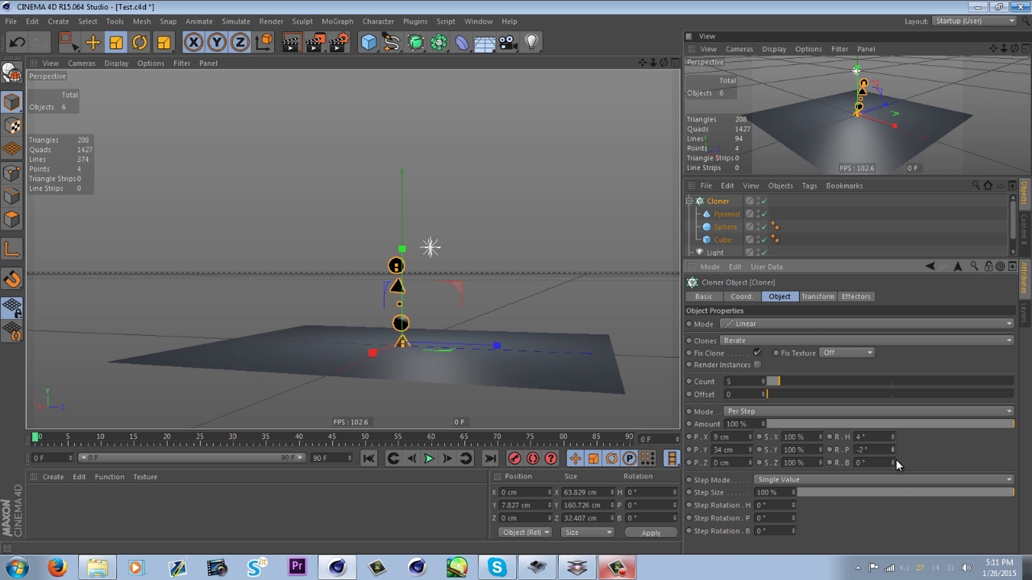
scroll(422, 313, up, 8)
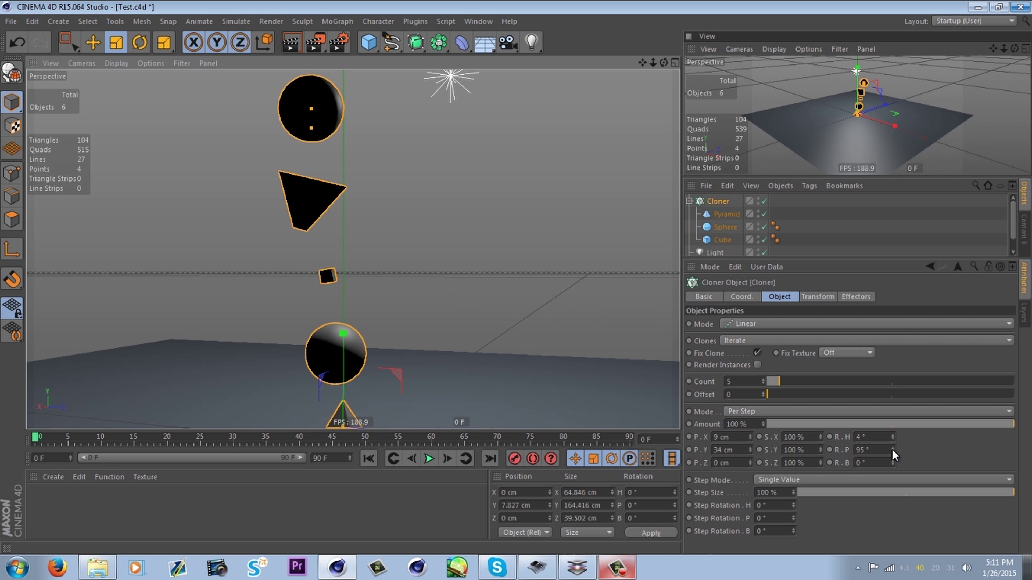
mouse_move(892, 463)
mouse_down()
mouse_move(898, 364)
mouse_move(873, 533)
mouse_move(917, 488)
mouse_move(908, 454)
mouse_move(774, 294)
mouse_up()
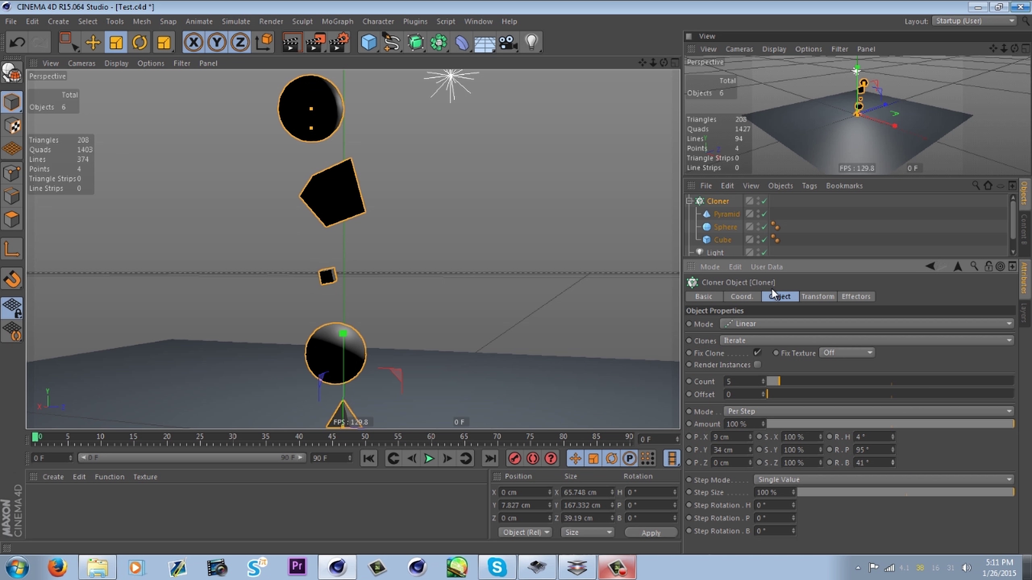
Switch the cloner's mode to Radial and raise the cloner above the plane to a Y position of about 78 cm
click(762, 324)
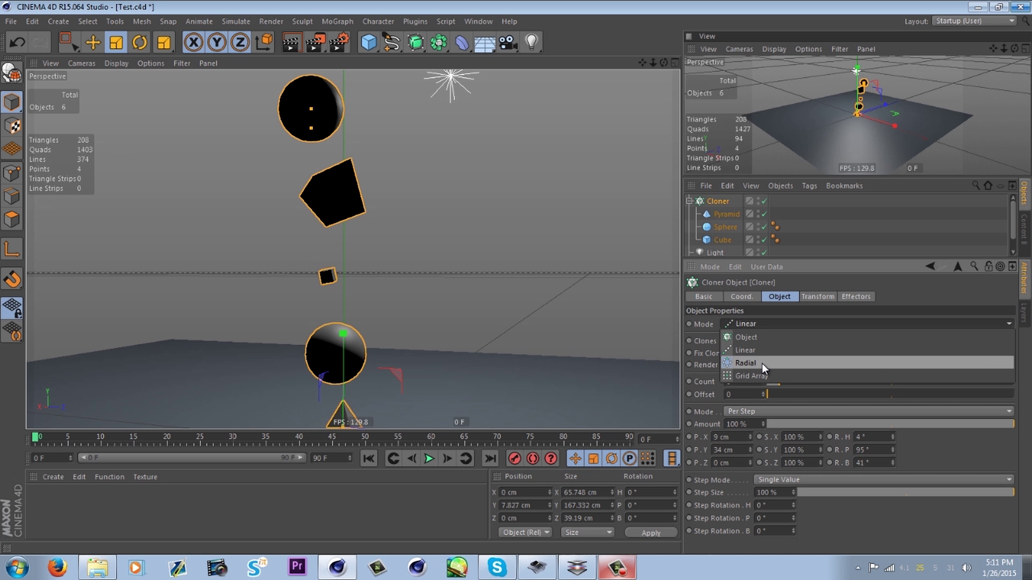
click(746, 363)
scroll(385, 264, down, 2)
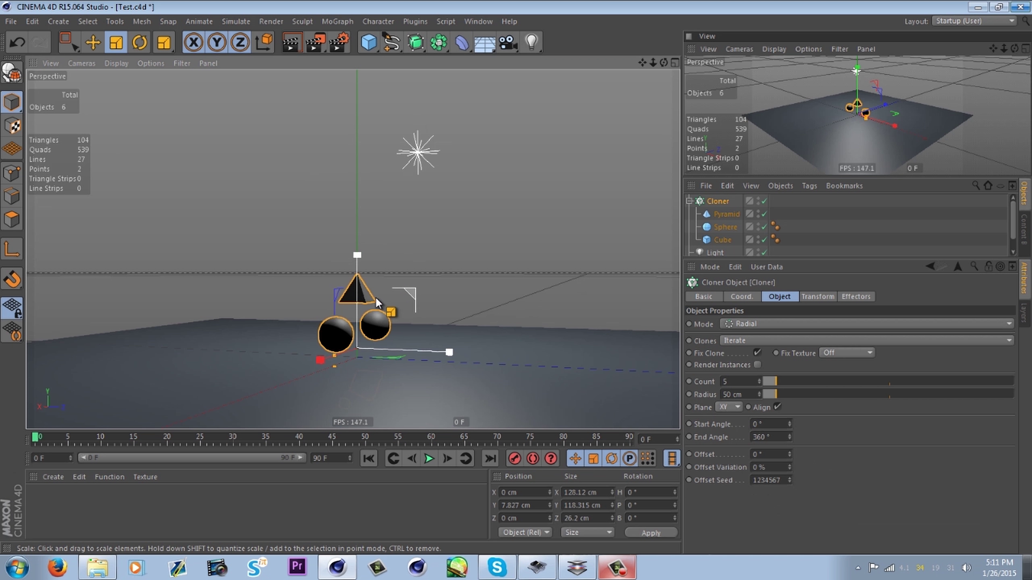
click(93, 42)
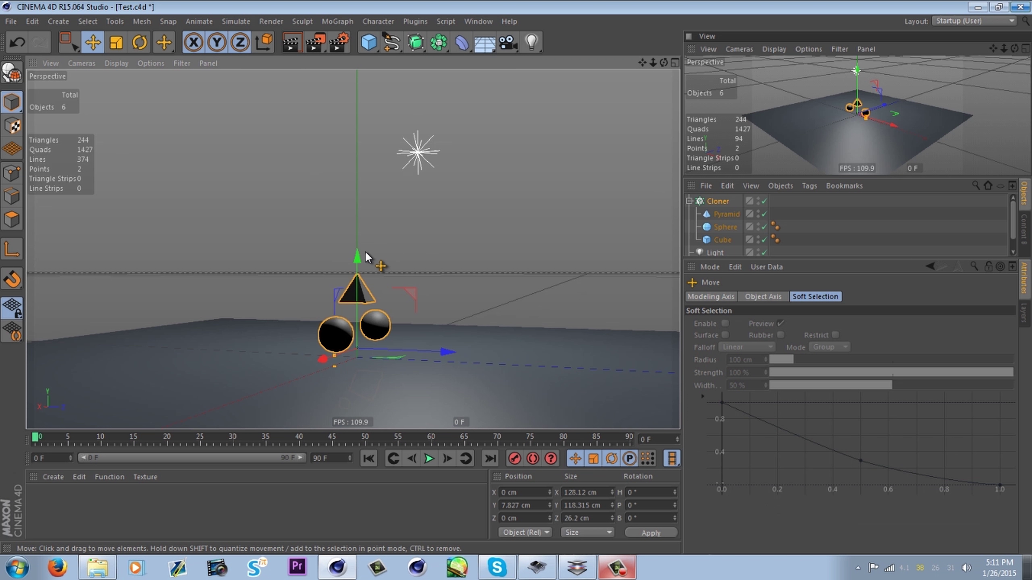
drag(367, 257, 367, 175)
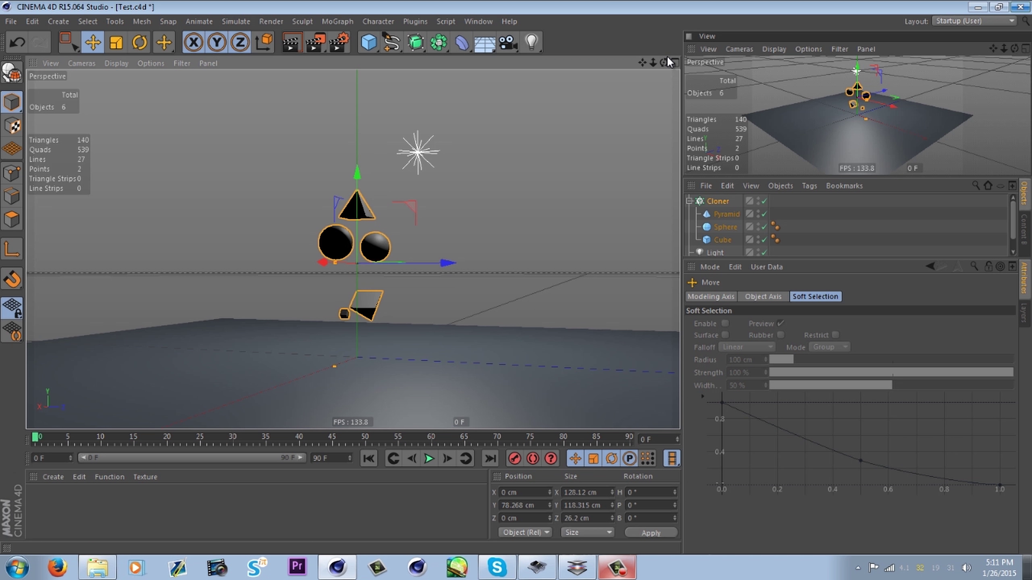
Set the radial cloner's count to 13 and its radius to 68 cm
drag(666, 63, 561, 62)
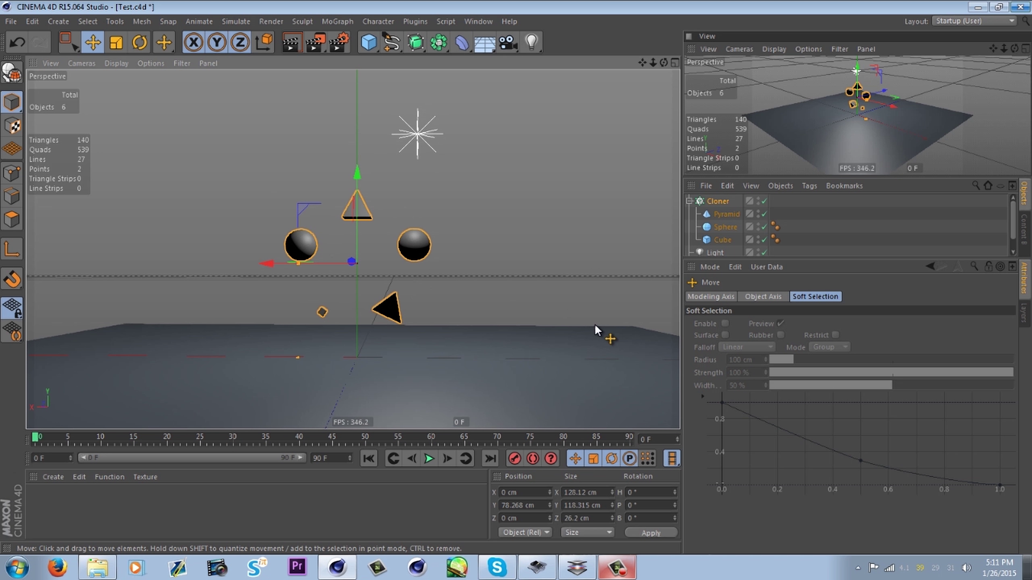
click(714, 206)
drag(789, 381, 797, 382)
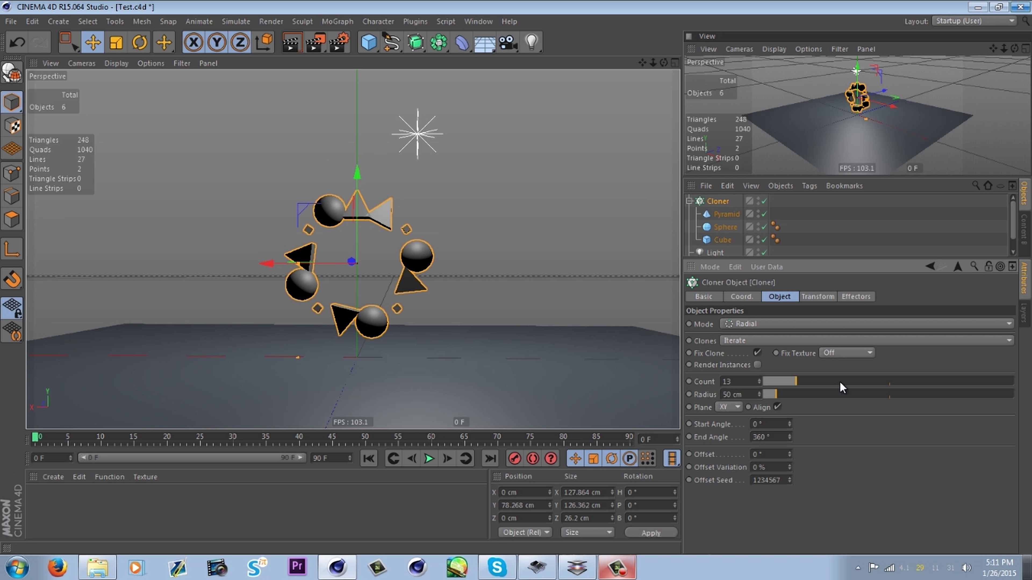
mouse_move(786, 396)
mouse_down()
mouse_move(800, 393)
mouse_move(751, 391)
mouse_move(799, 394)
mouse_move(780, 394)
mouse_up()
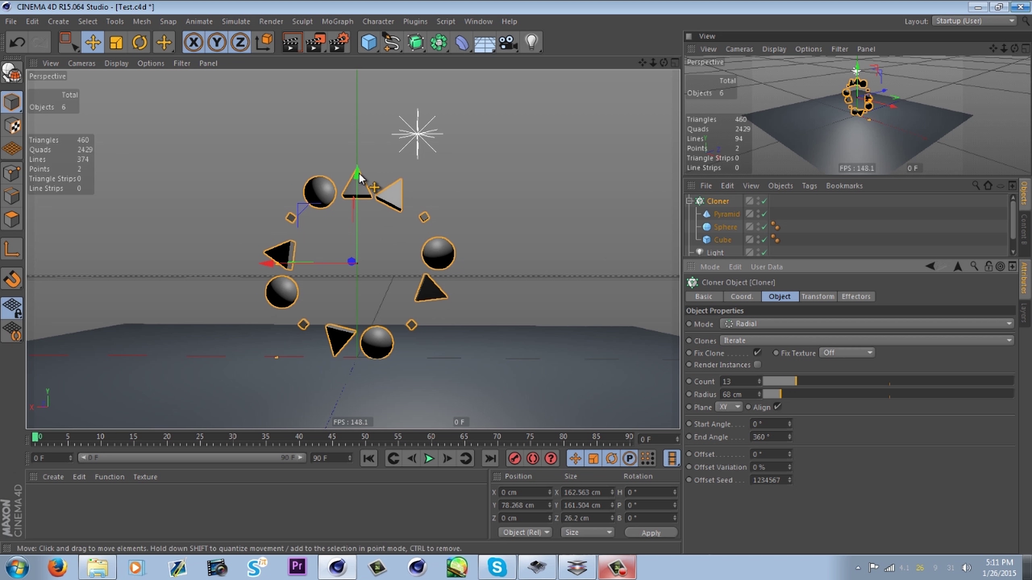
Raise the cloner to a Y position of about 127 cm and set its radius to 109 cm
drag(360, 164, 437, 163)
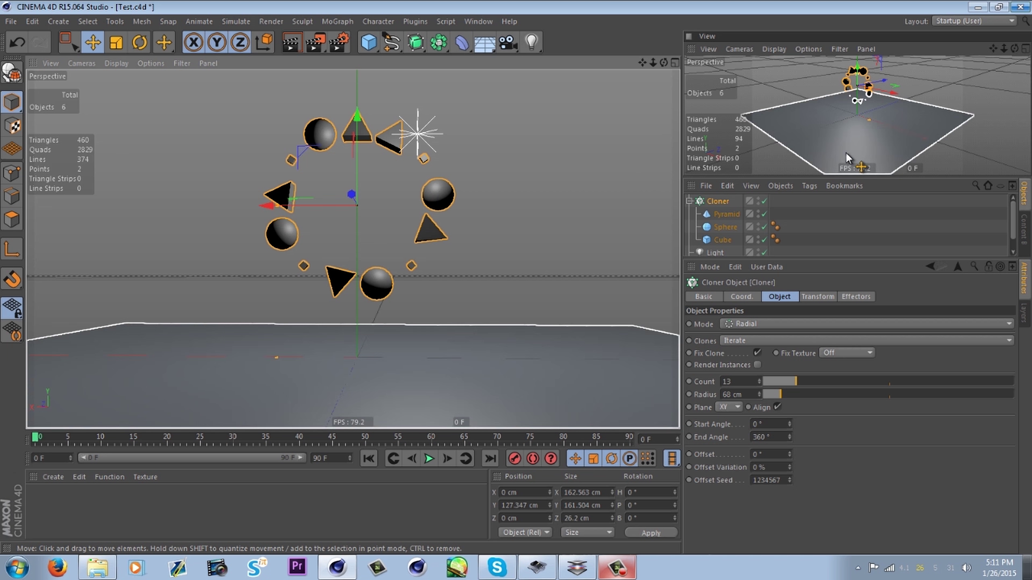
mouse_move(791, 394)
mouse_down()
mouse_move(849, 390)
mouse_move(774, 391)
mouse_move(796, 389)
mouse_move(784, 404)
mouse_move(788, 383)
mouse_move(774, 394)
mouse_move(795, 392)
mouse_move(771, 390)
mouse_move(801, 395)
mouse_up()
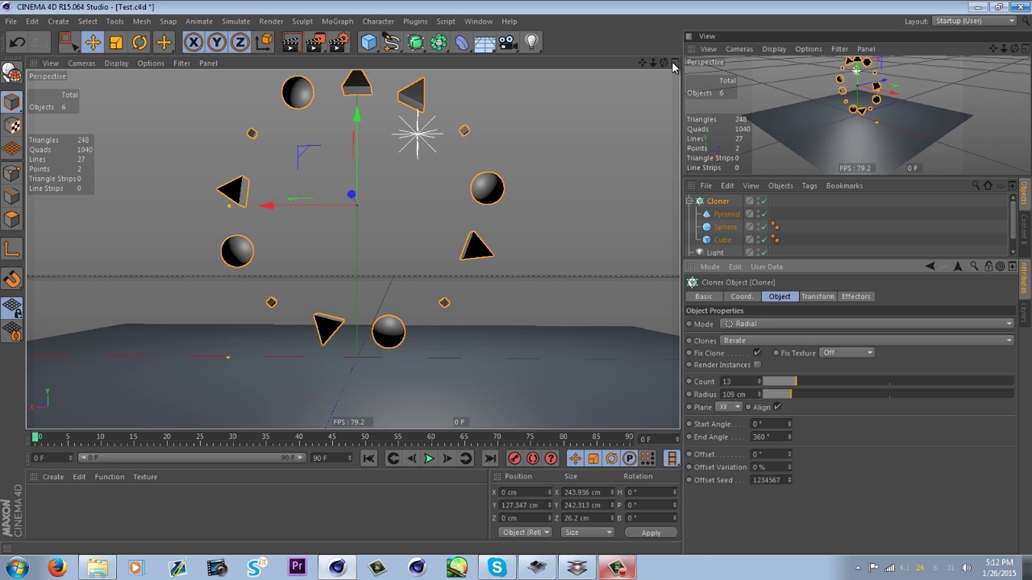
Switch the radial cloner's plane to ZY and view the ring from another angle
mouse_move(663, 62)
mouse_down()
mouse_move(946, 86)
mouse_move(771, 276)
mouse_up()
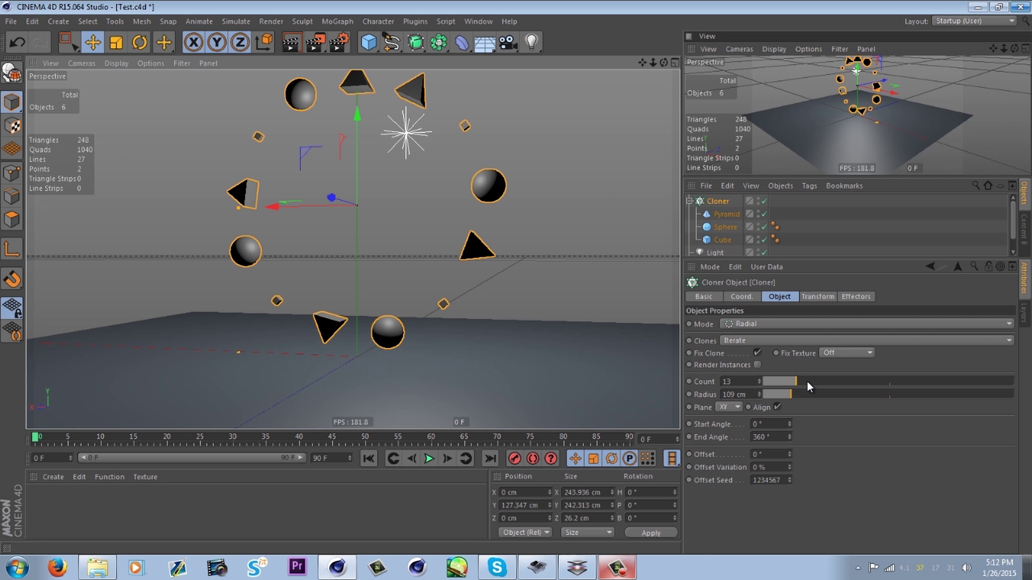
click(735, 408)
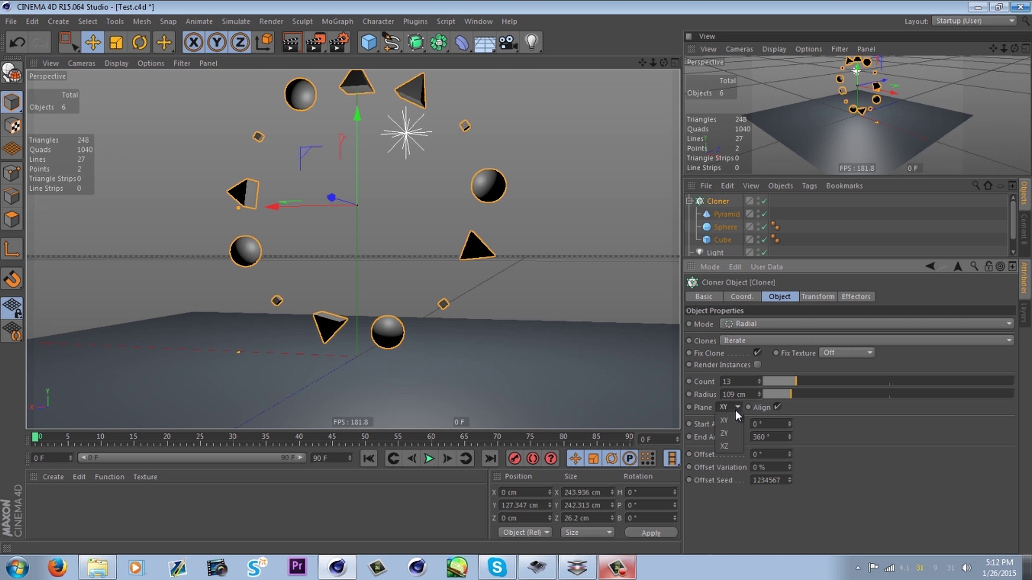
click(730, 433)
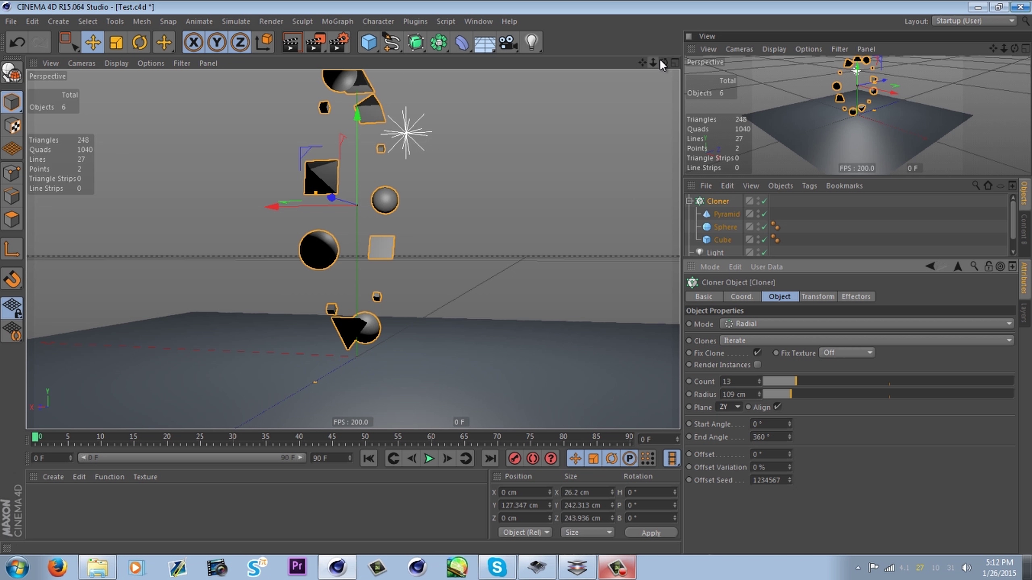
drag(660, 60, 822, 406)
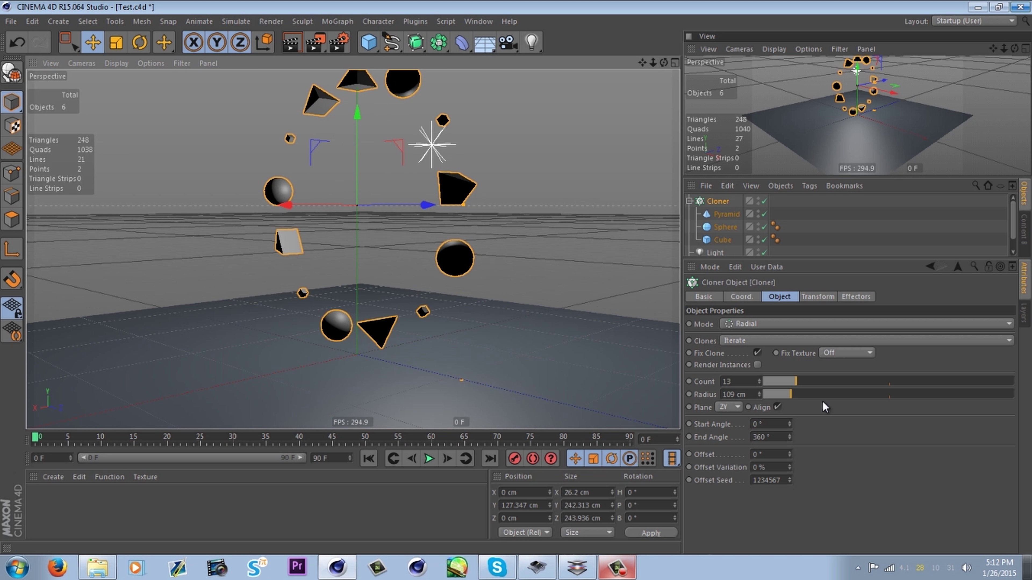
Set the radial cloner's plane to XZ and view the ring from above
click(735, 408)
click(727, 447)
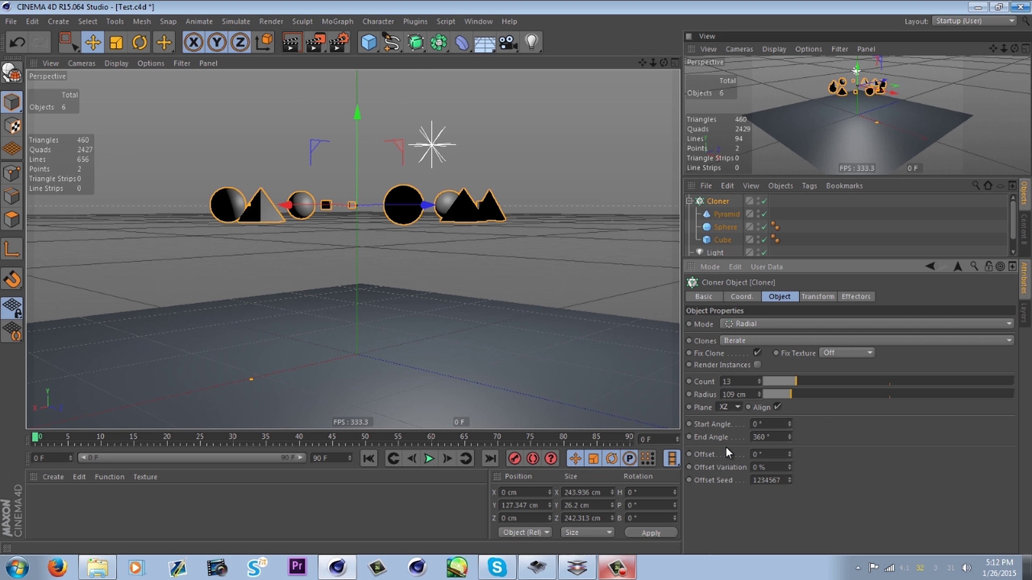
drag(660, 60, 764, 358)
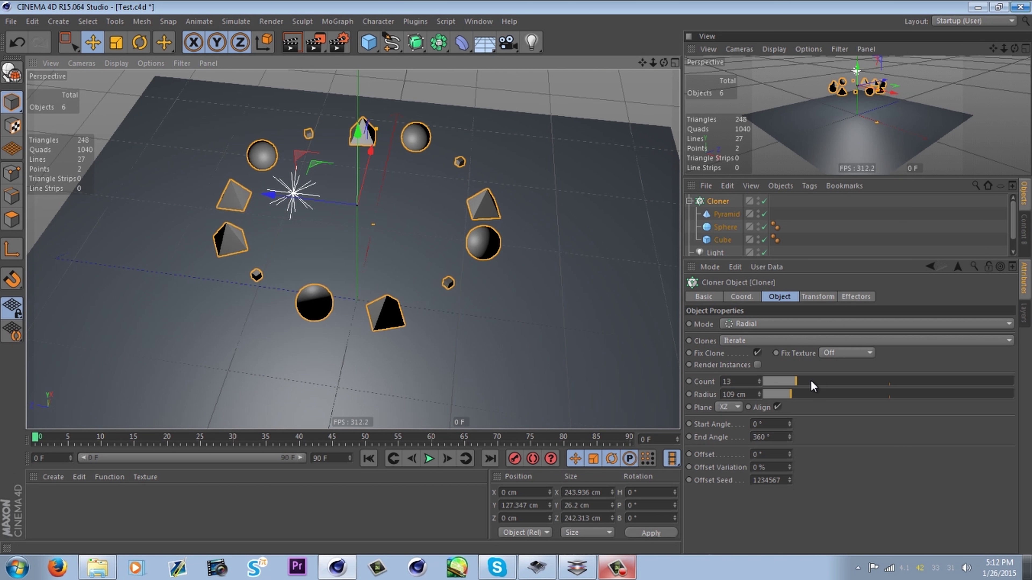
Set the radial cloner's count to 50, its start angle to 1° and its offset to 120°
mouse_move(813, 386)
mouse_down()
mouse_move(1022, 382)
mouse_move(889, 382)
mouse_up()
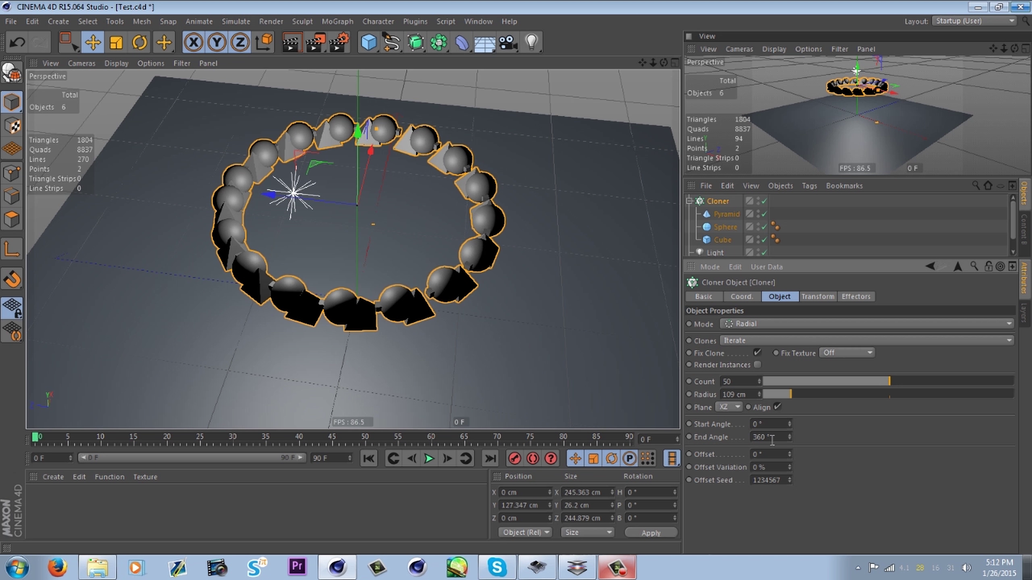
mouse_move(789, 424)
mouse_down()
mouse_move(799, 357)
mouse_move(805, 382)
mouse_move(833, 322)
mouse_move(843, 380)
mouse_move(851, 275)
mouse_move(852, 393)
mouse_move(838, 355)
mouse_move(844, 427)
mouse_up()
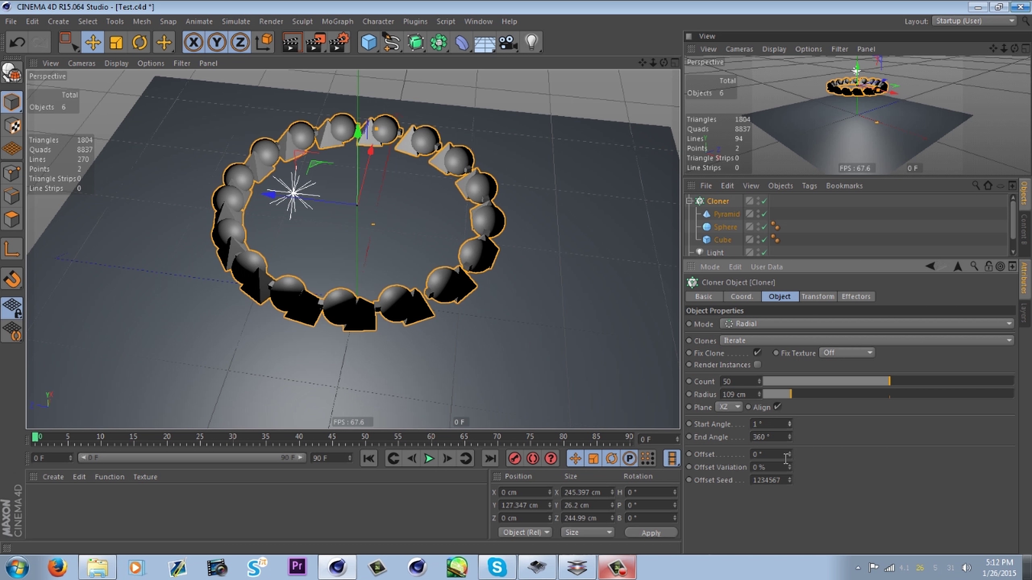
drag(829, 552, 865, 184)
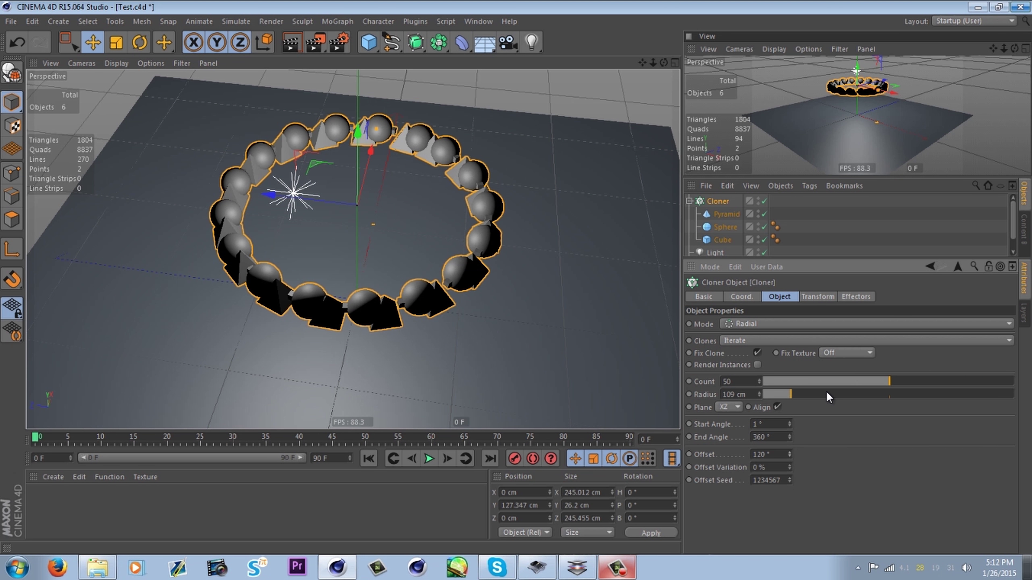
Set the cloner's count to 13, offset to 309°, offset variation to 542% and offset seed to 1234657
drag(824, 382, 795, 383)
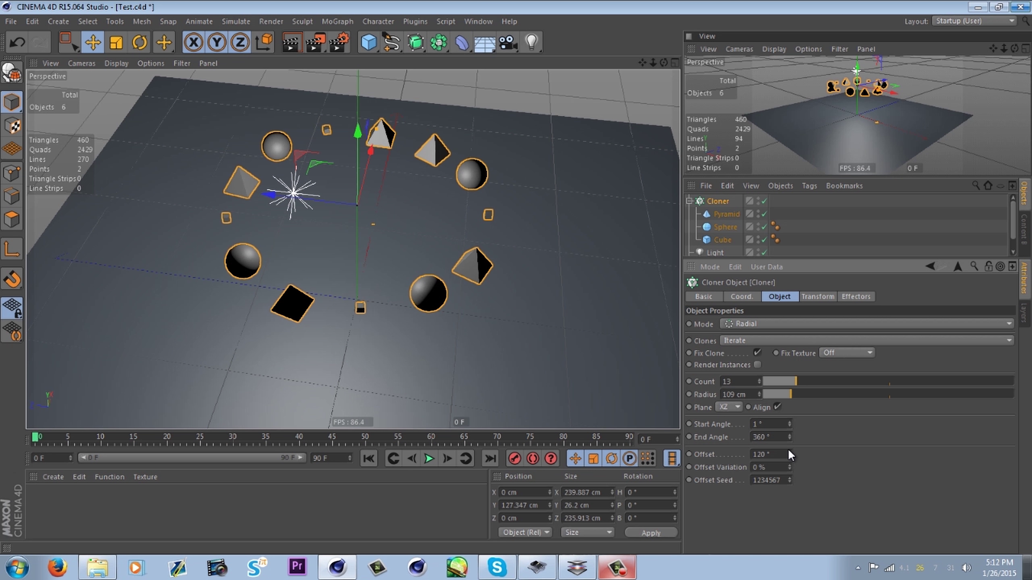
drag(788, 454, 788, 423)
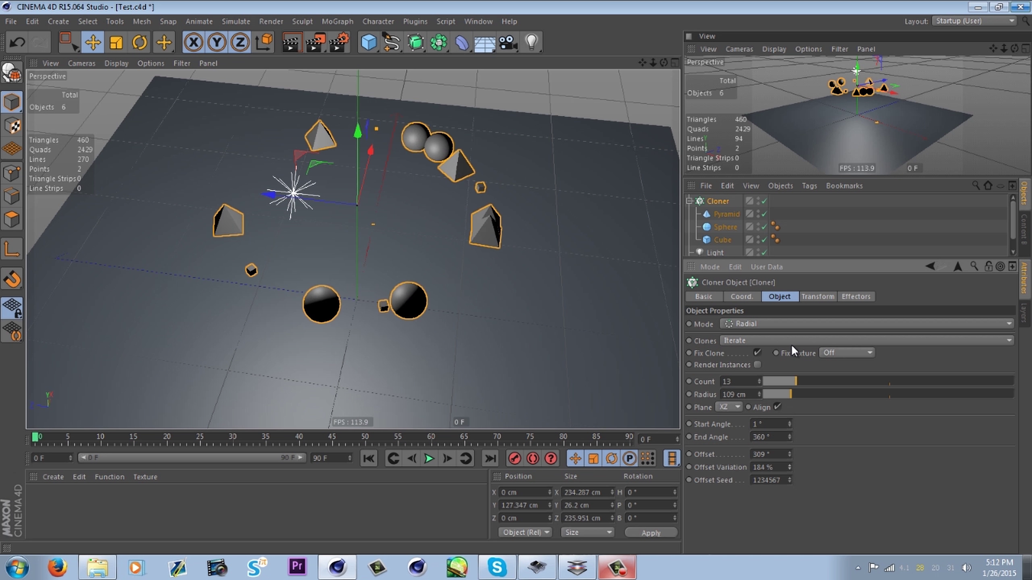
drag(791, 344, 854, 311)
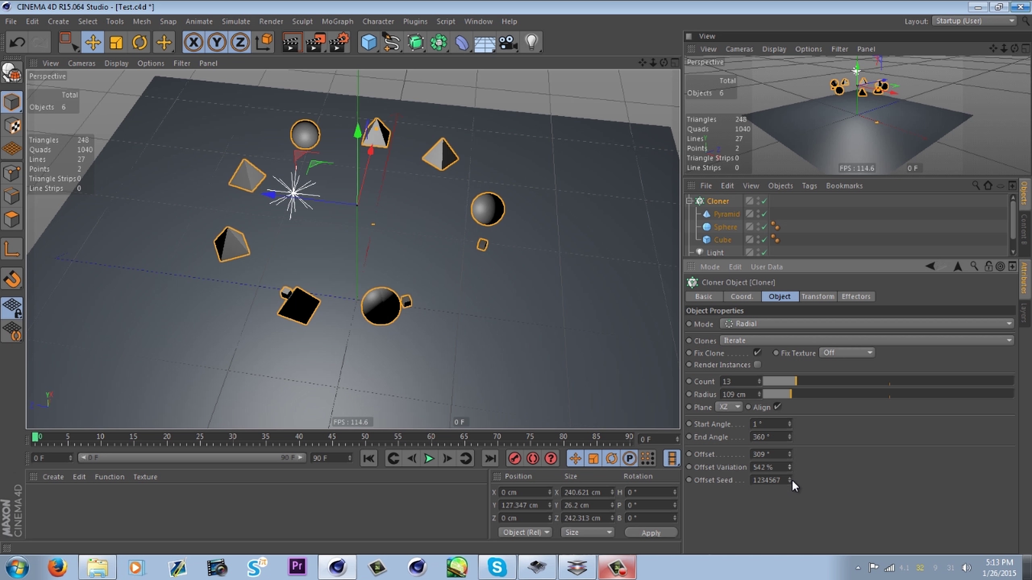
drag(792, 480, 786, 423)
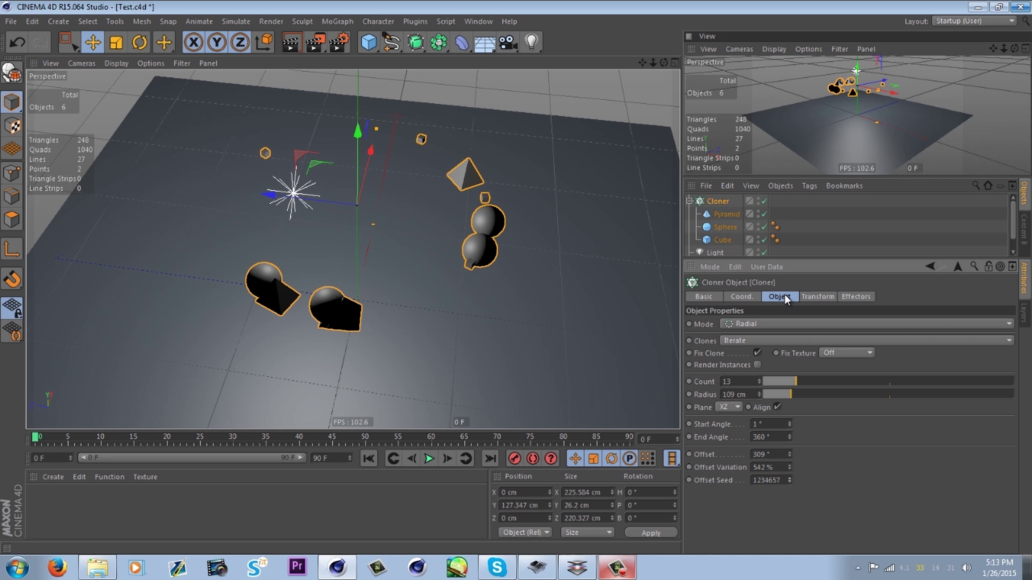
Check the cloner's transform and effector settings, and switch its mode to Grid Array
click(821, 296)
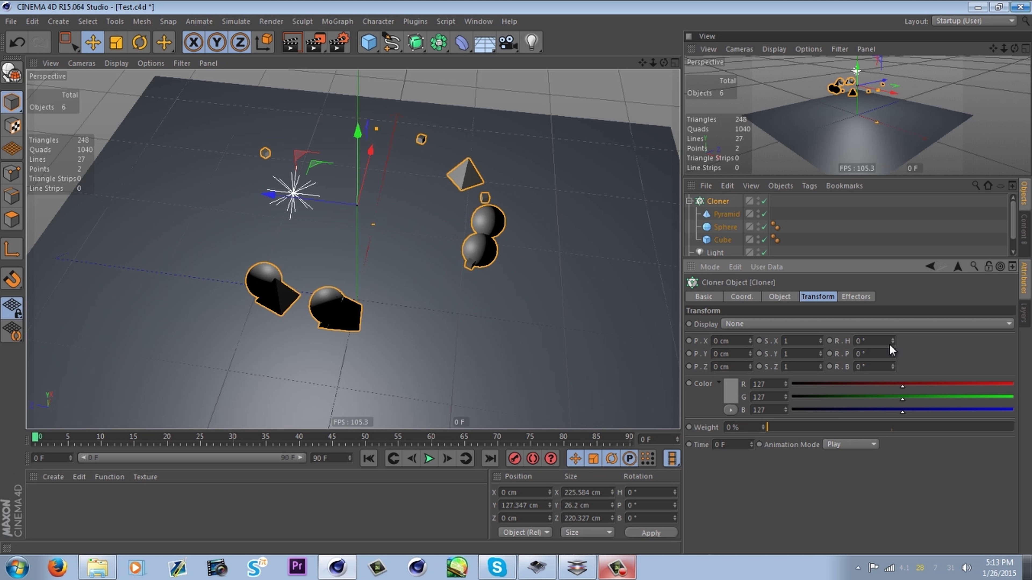
click(857, 298)
click(772, 301)
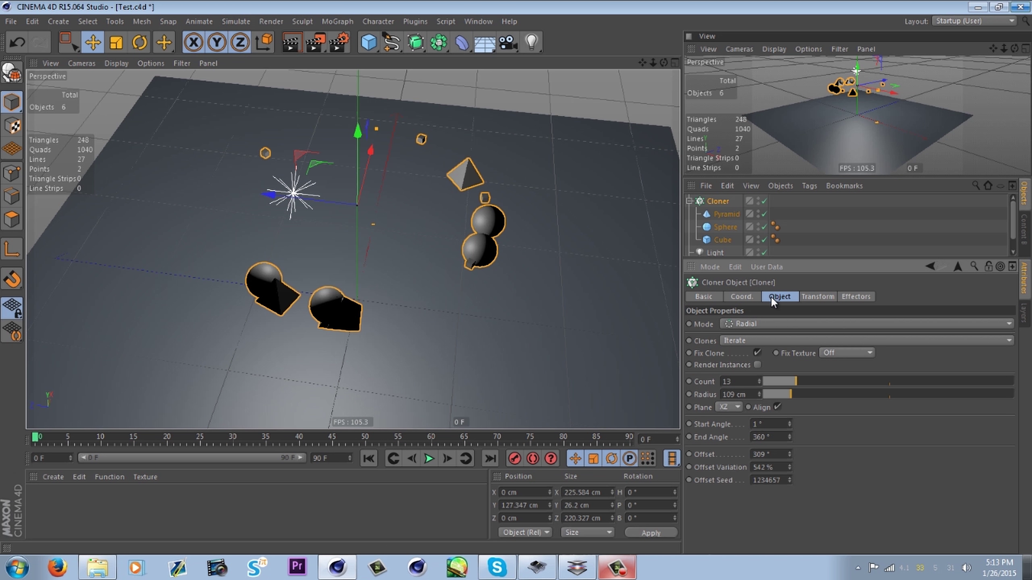
click(748, 321)
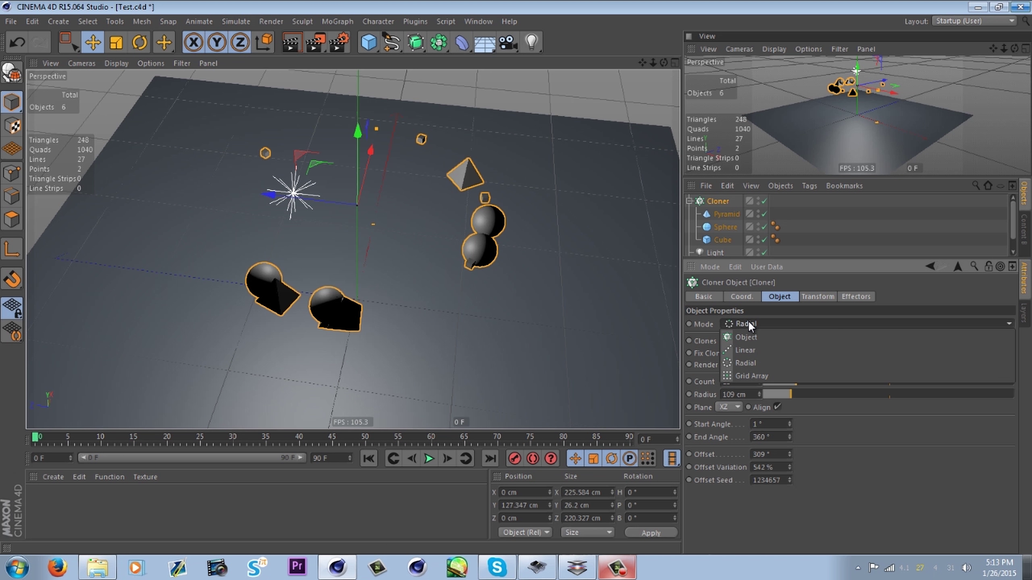
click(747, 366)
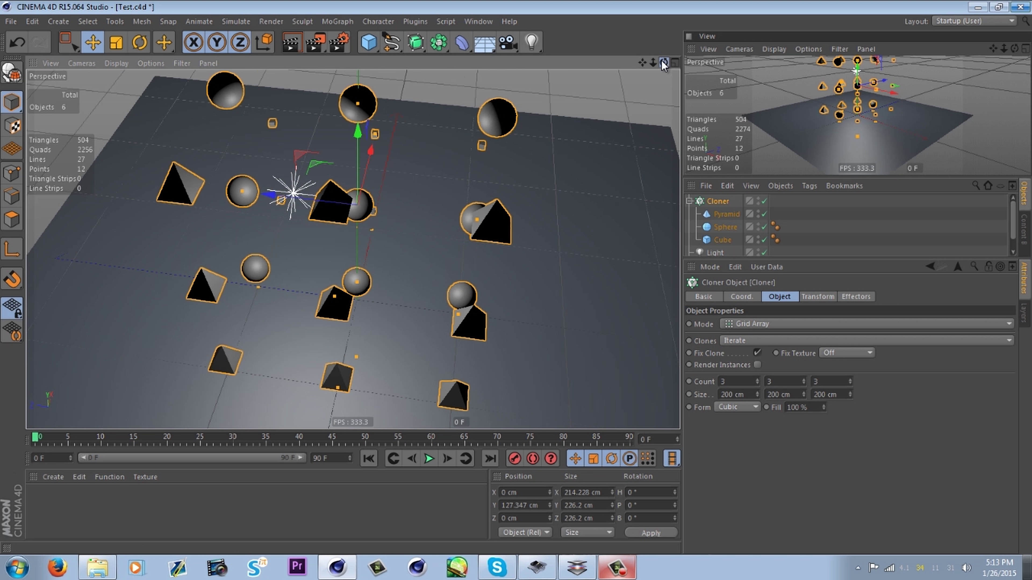
mouse_move(662, 61)
mouse_down()
mouse_move(474, 31)
mouse_move(466, 109)
mouse_up()
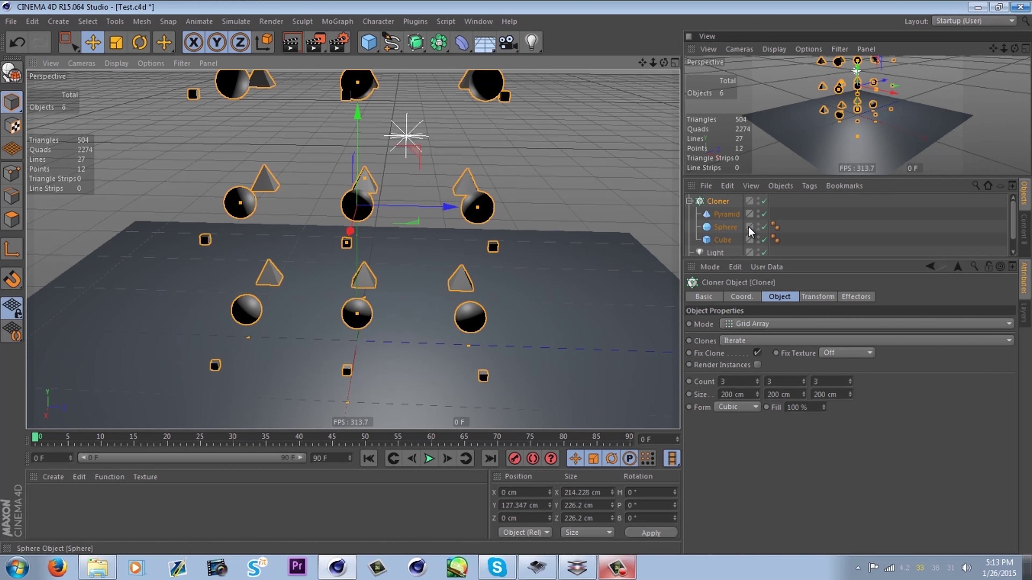
Delete the sphere and the pyramid from under the cloner, keeping only the cube
click(716, 228)
key(Delete)
click(717, 216)
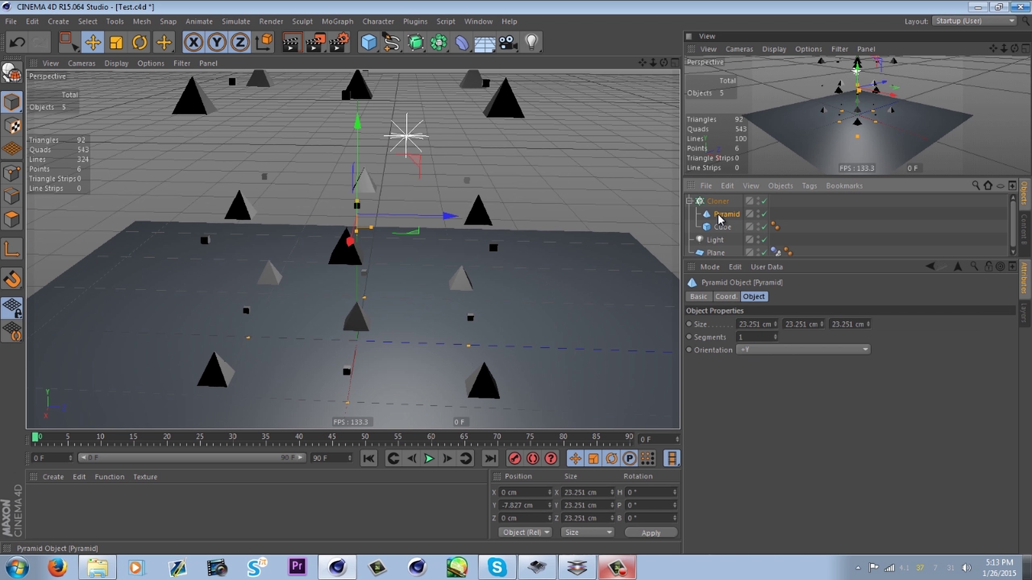
key(Delete)
Set the cloner's grid array counts to 21, 21 and 14
mouse_move(665, 63)
mouse_down()
mouse_move(602, 61)
mouse_move(525, 129)
mouse_move(541, 175)
mouse_move(599, 190)
mouse_up()
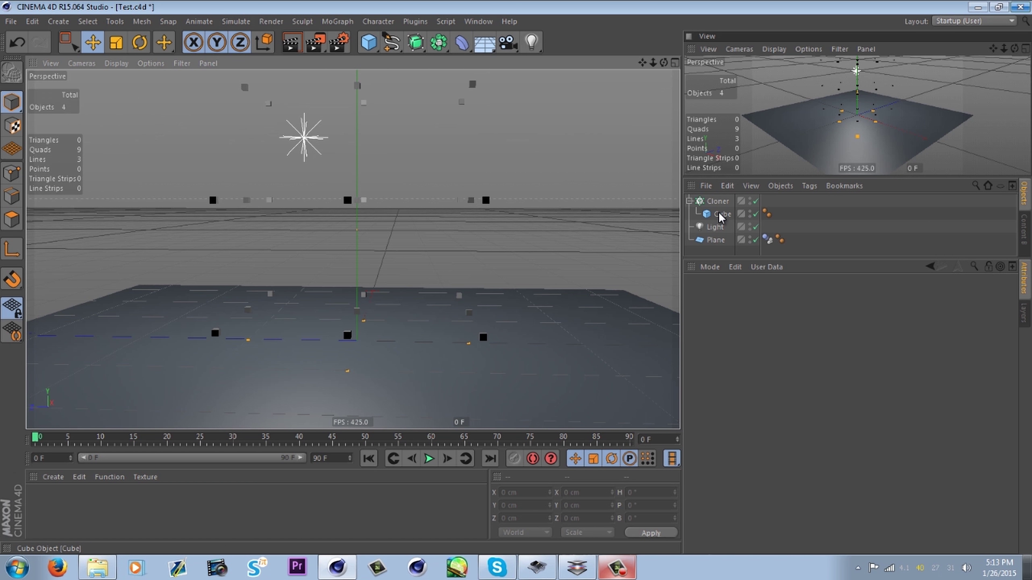
click(717, 202)
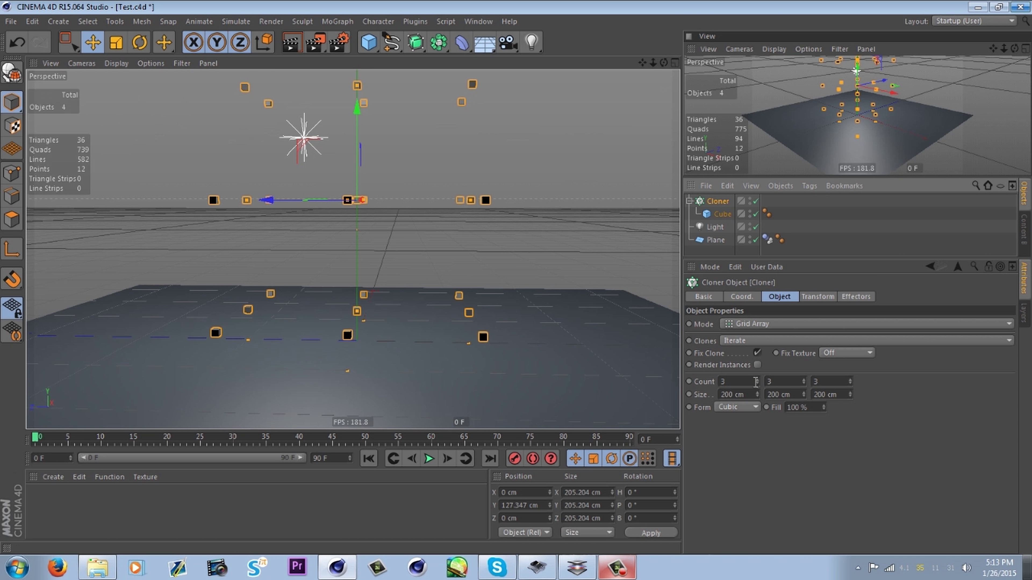
mouse_move(755, 384)
mouse_down()
mouse_move(753, 357)
mouse_move(752, 367)
mouse_up()
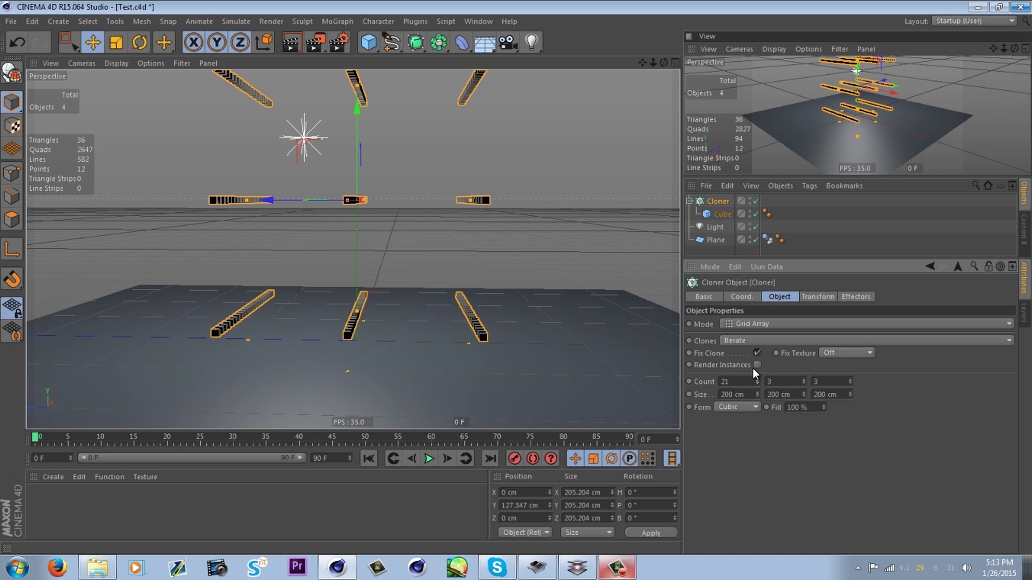
drag(666, 63, 627, 146)
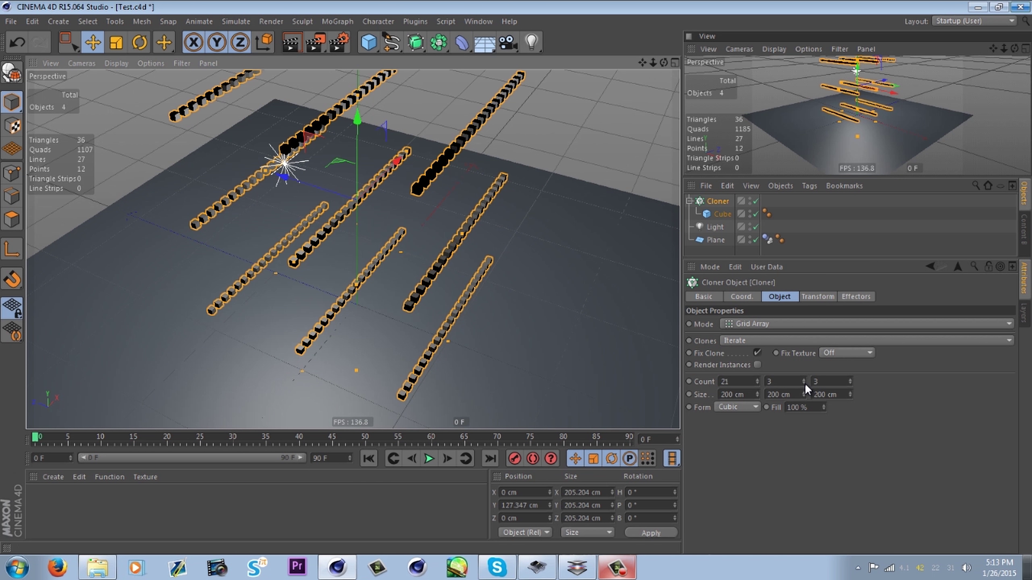
mouse_move(803, 382)
mouse_down()
mouse_move(817, 366)
mouse_move(849, 364)
mouse_move(833, 280)
mouse_move(727, 128)
mouse_up()
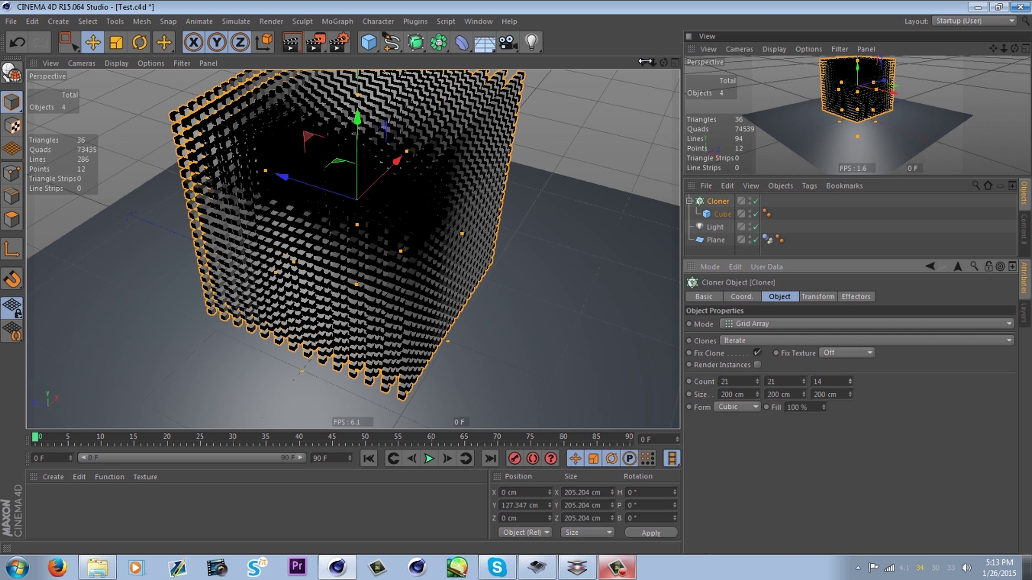
Set the cloner's grid array size to 225 × 323 × 245 cm and its form to Sphere
drag(663, 62, 507, 331)
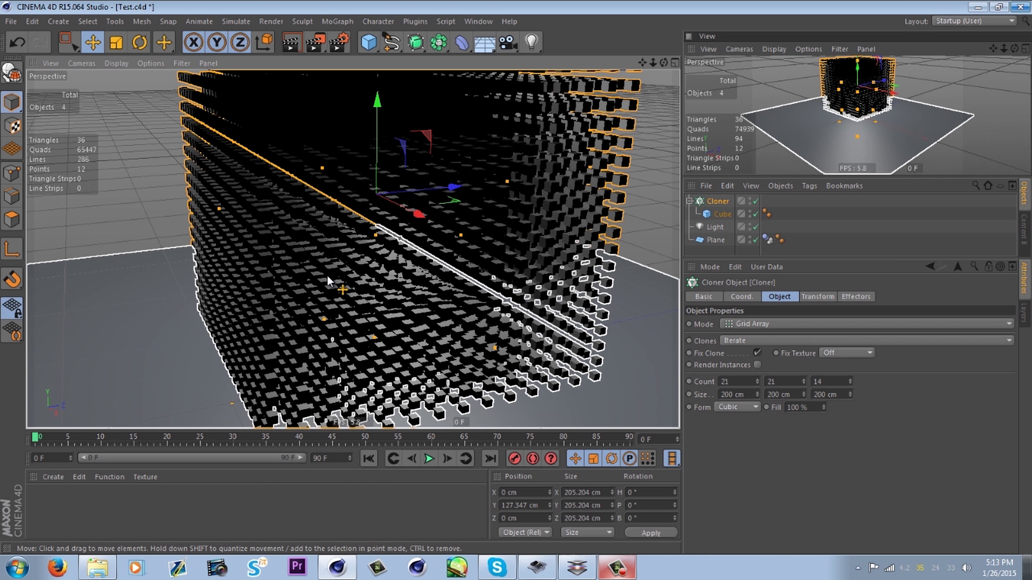
alt+right_drag(327, 276, 585, 166)
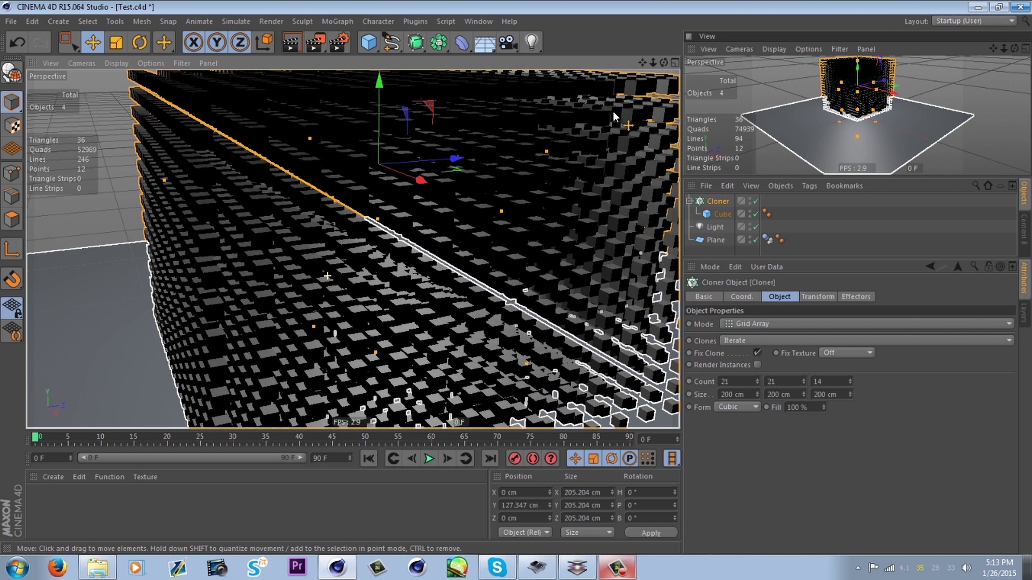
drag(664, 61, 524, 317)
alt+drag(520, 319, 610, 346)
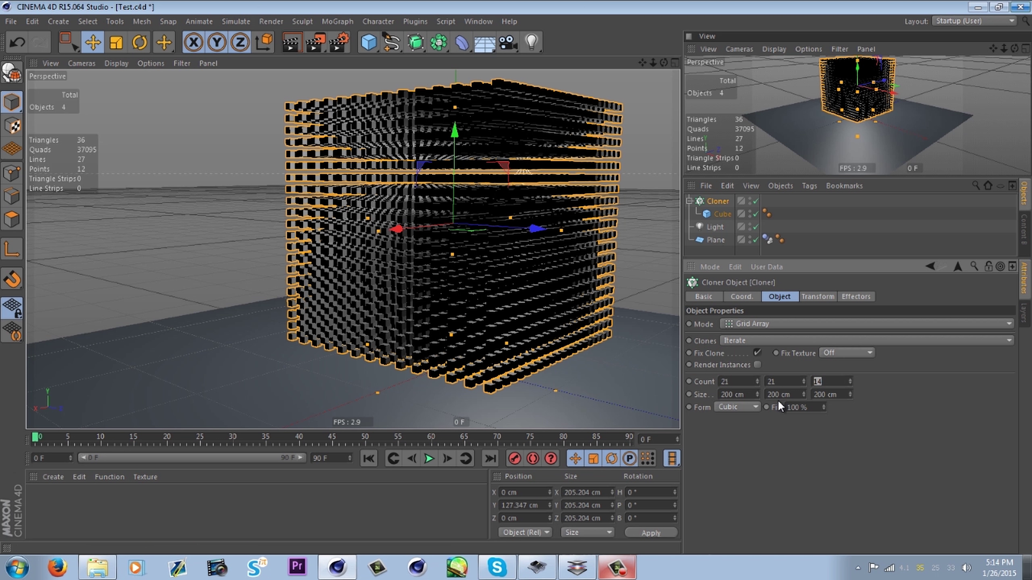
mouse_move(804, 388)
mouse_down()
mouse_move(869, 385)
mouse_move(855, 280)
mouse_move(845, 284)
mouse_up()
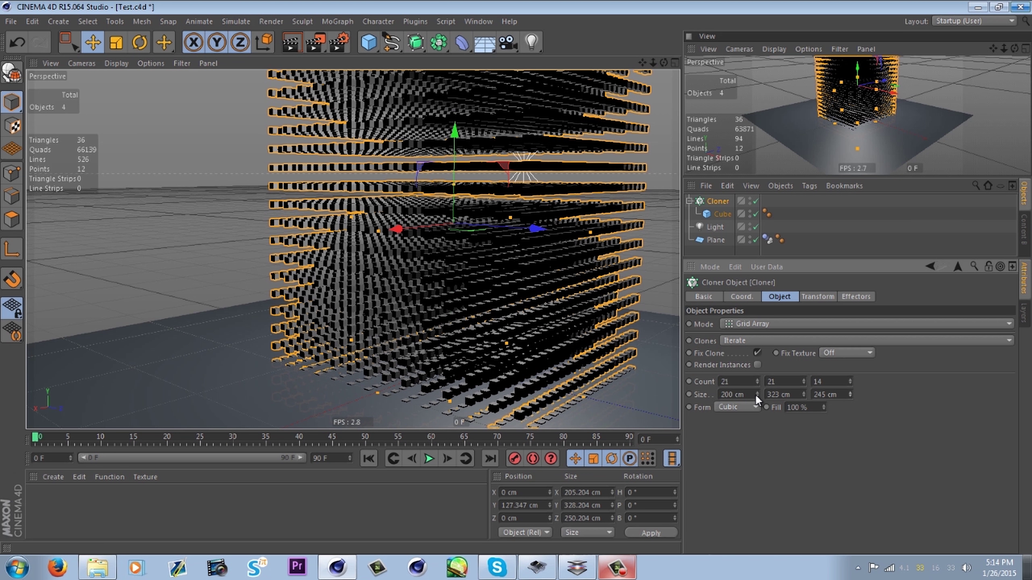
mouse_move(755, 395)
mouse_down()
mouse_move(749, 300)
mouse_move(760, 439)
mouse_up()
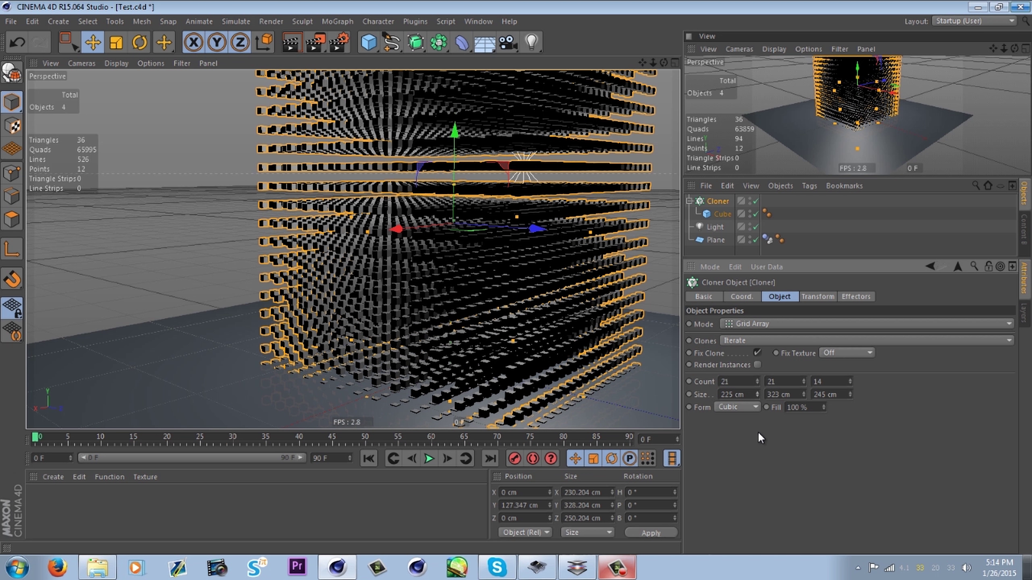
click(752, 408)
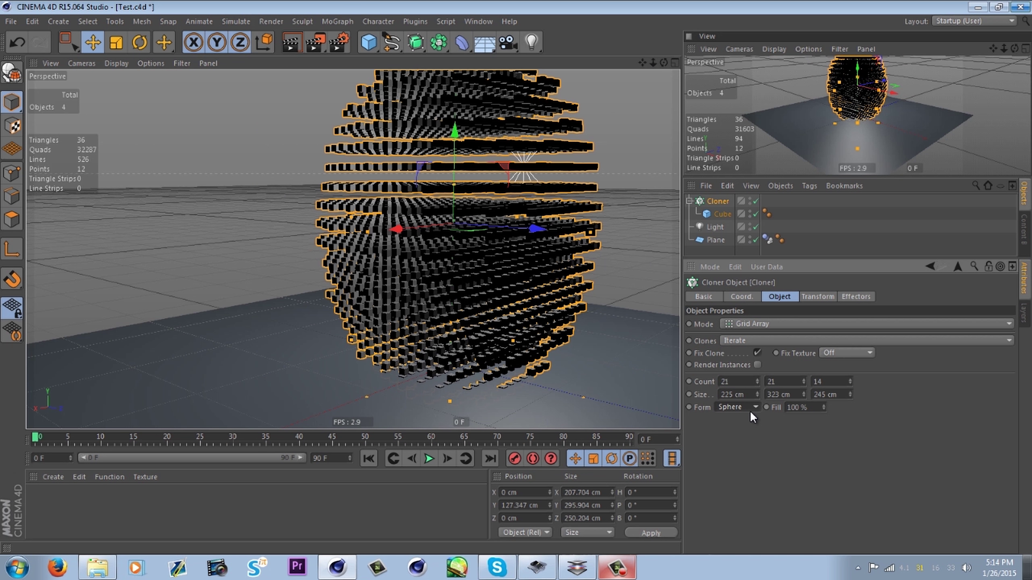
Set the cloner's grid array form to Cylinder and review the available modes, keeping Grid Array
click(750, 407)
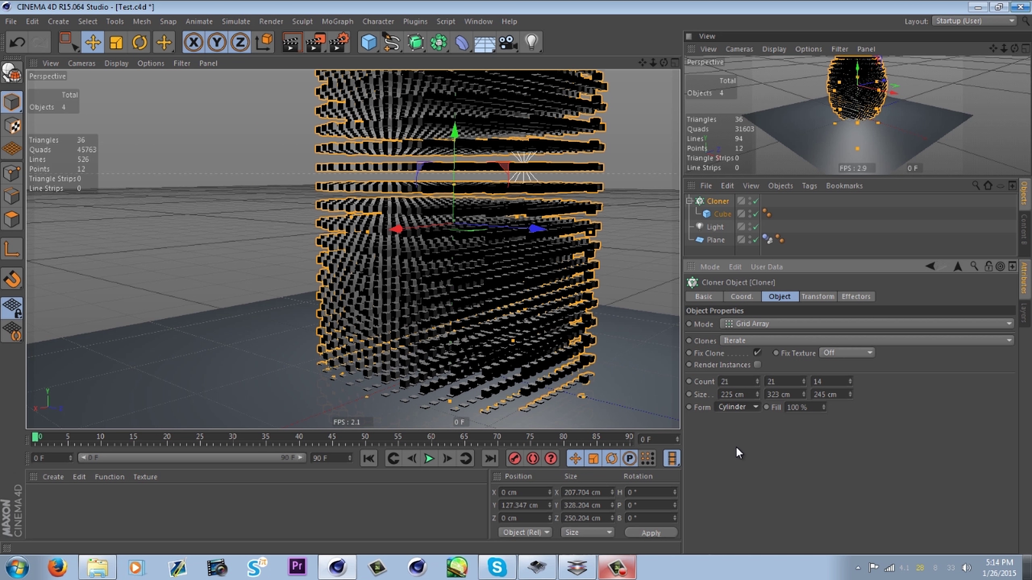
mouse_move(643, 67)
mouse_down()
mouse_move(603, 246)
mouse_move(610, 277)
mouse_move(633, 240)
mouse_move(624, 231)
mouse_move(621, 242)
mouse_up()
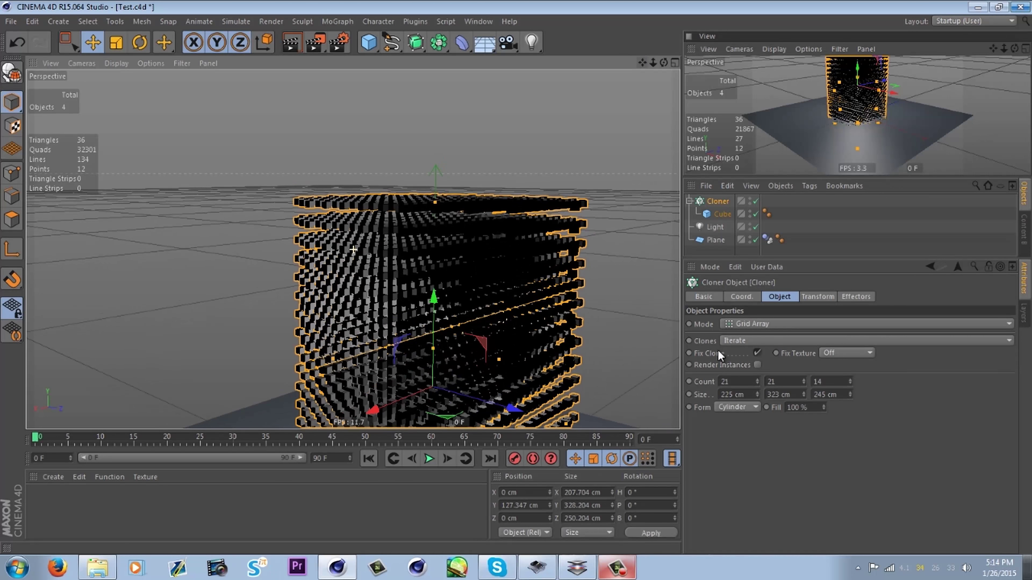
click(758, 324)
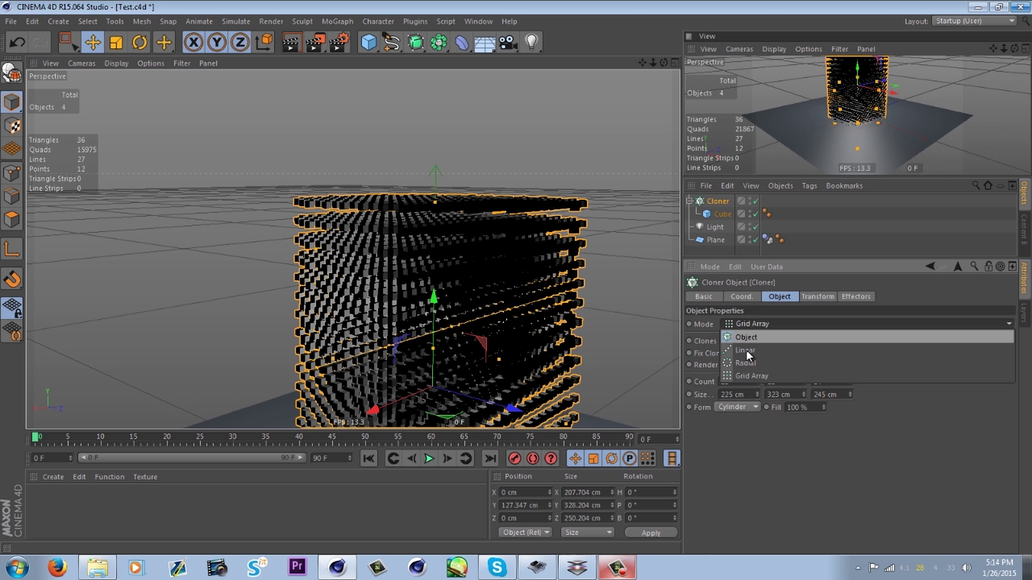
click(751, 376)
Reduce the cloner's grid array counts to 2, 2 and 2
double_click(725, 381)
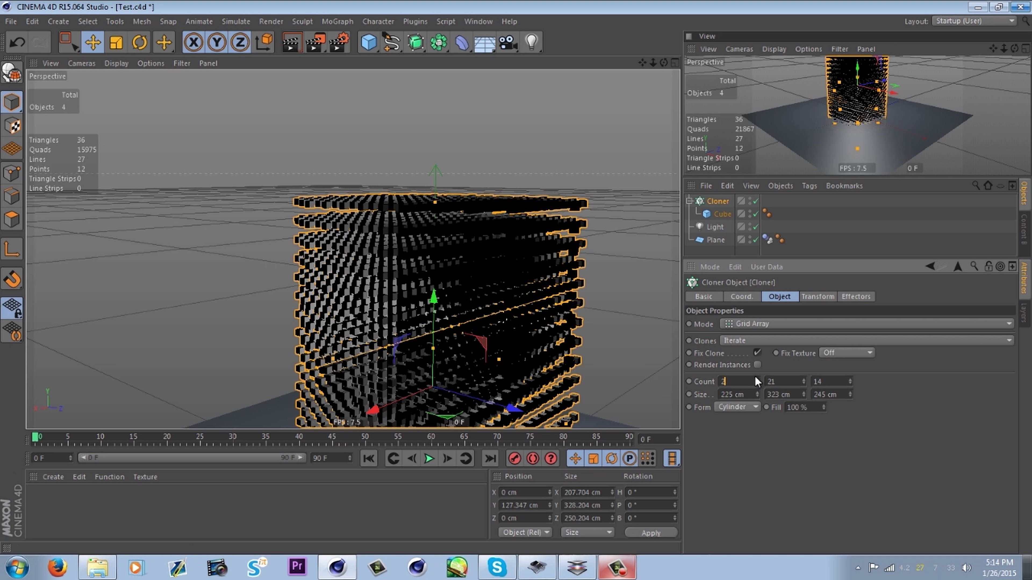
text(2)
key(Tab)
text(0)
key(Return)
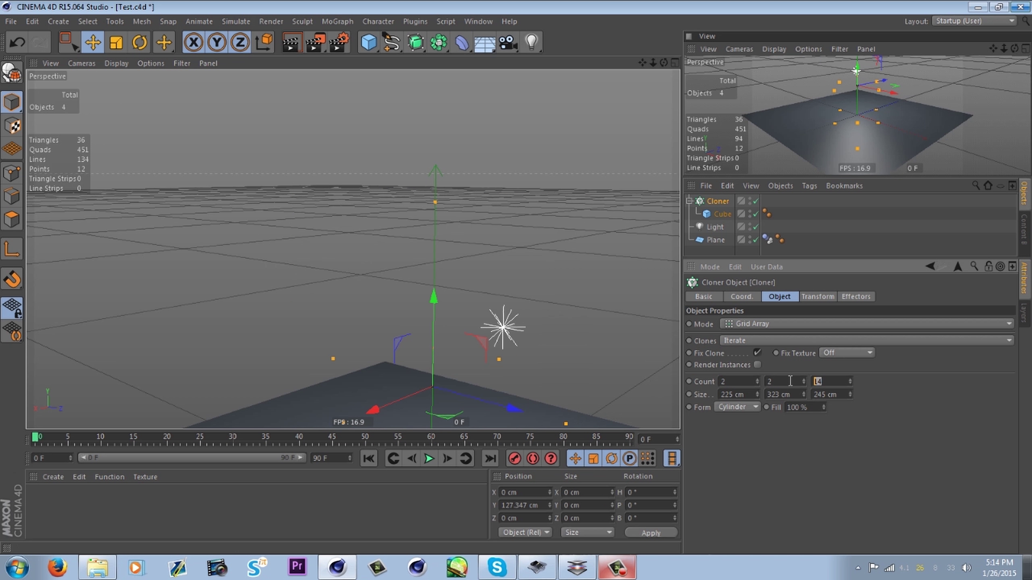
key(Left)
key(BackSpace)
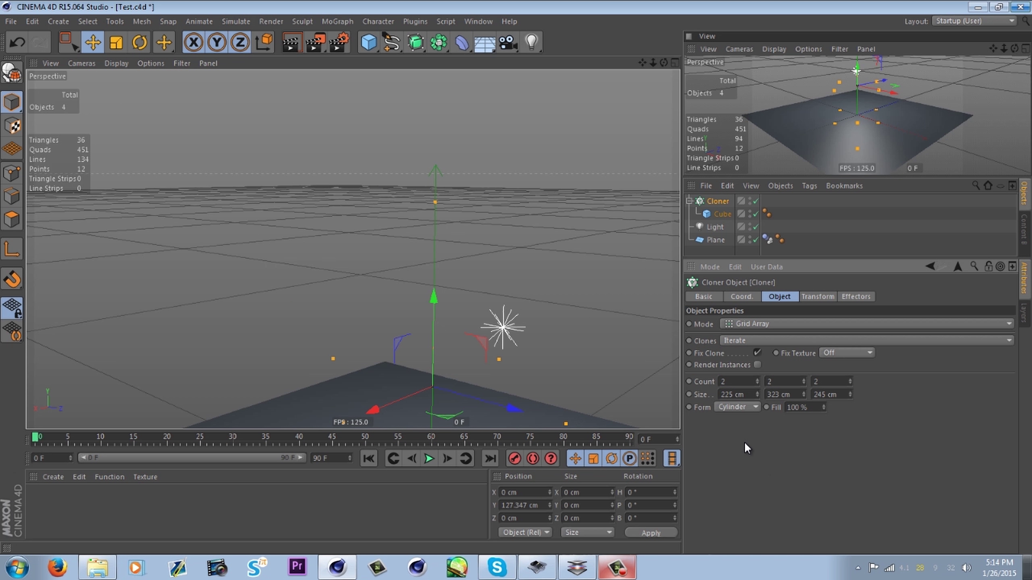
Raise the cloner's grid array counts to 13, 11 and 5
drag(642, 63, 588, 311)
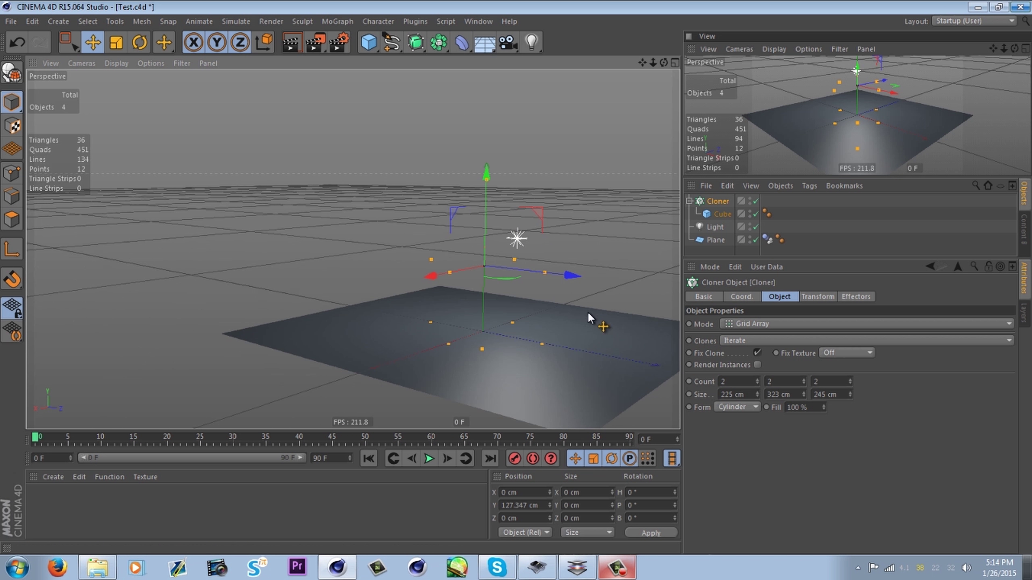
mouse_move(757, 384)
mouse_down()
mouse_move(754, 361)
mouse_move(757, 379)
mouse_move(849, 375)
mouse_up()
click(850, 380)
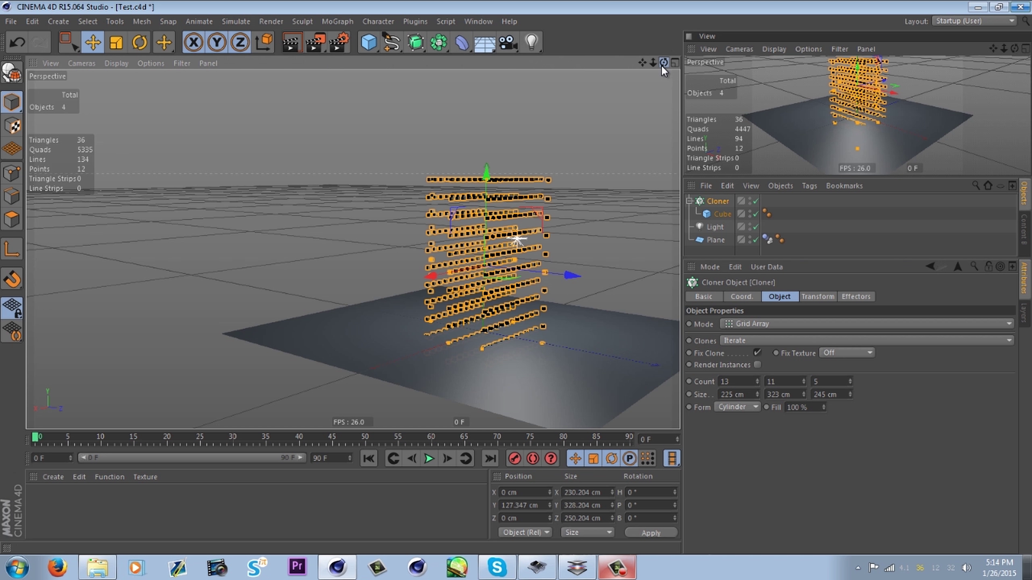
drag(662, 66, 478, 136)
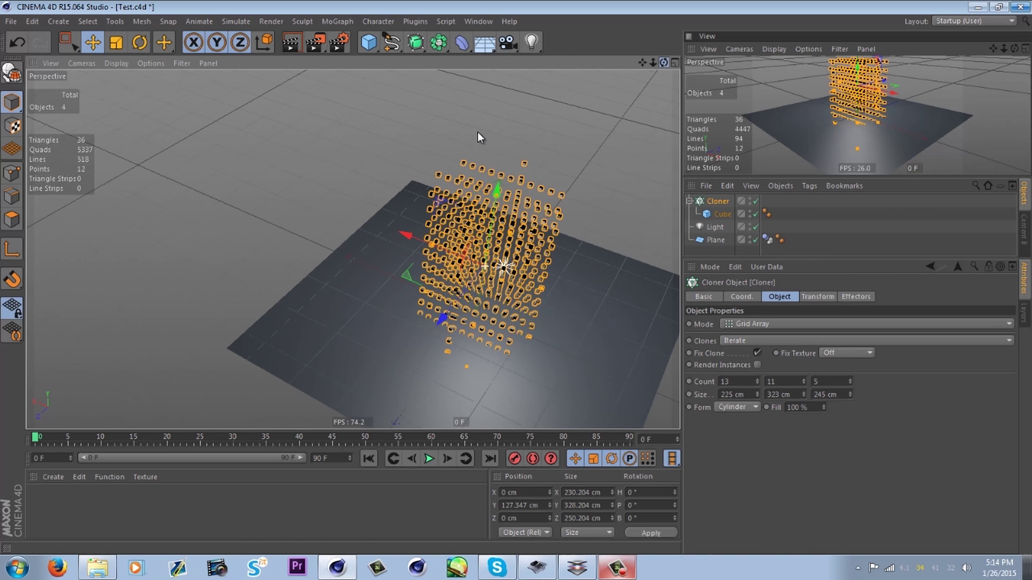
Change the cloner's grid array form to Cubic and keep the mode at Grid Array
click(736, 407)
click(730, 446)
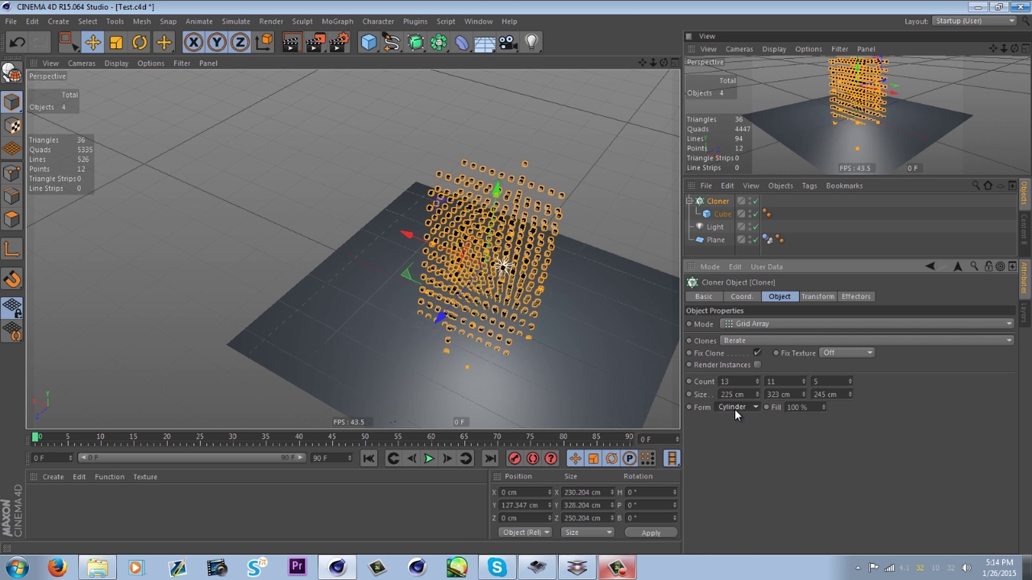
click(735, 407)
click(730, 421)
mouse_move(664, 62)
mouse_down()
mouse_move(529, 28)
mouse_move(434, 21)
mouse_move(587, 101)
mouse_move(463, 261)
mouse_move(503, 275)
mouse_move(625, 137)
mouse_move(652, 57)
mouse_move(509, 28)
mouse_move(531, 264)
mouse_up()
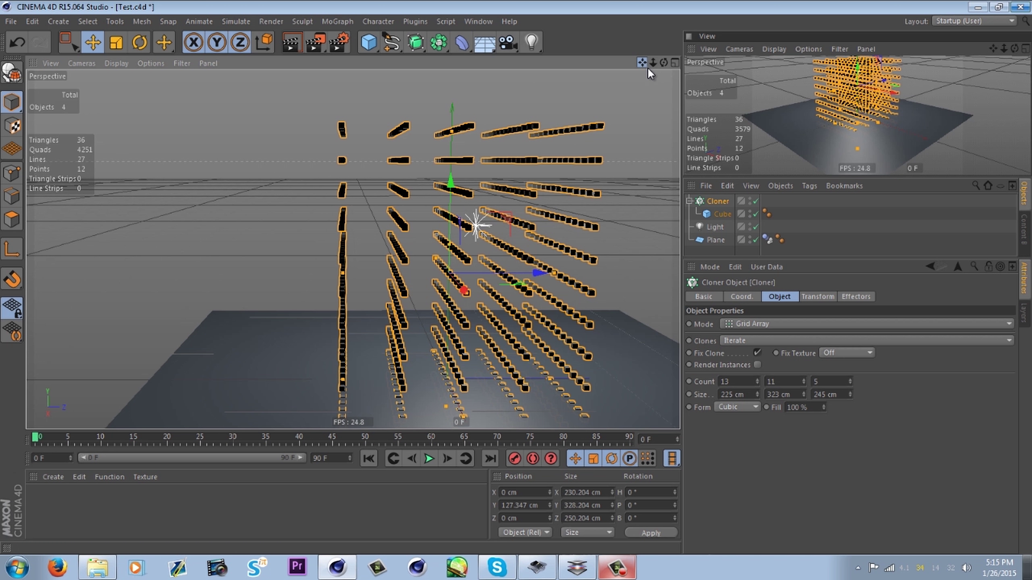
mouse_move(648, 68)
mouse_down()
mouse_move(800, 101)
mouse_move(646, 93)
mouse_move(599, 174)
mouse_up()
click(740, 323)
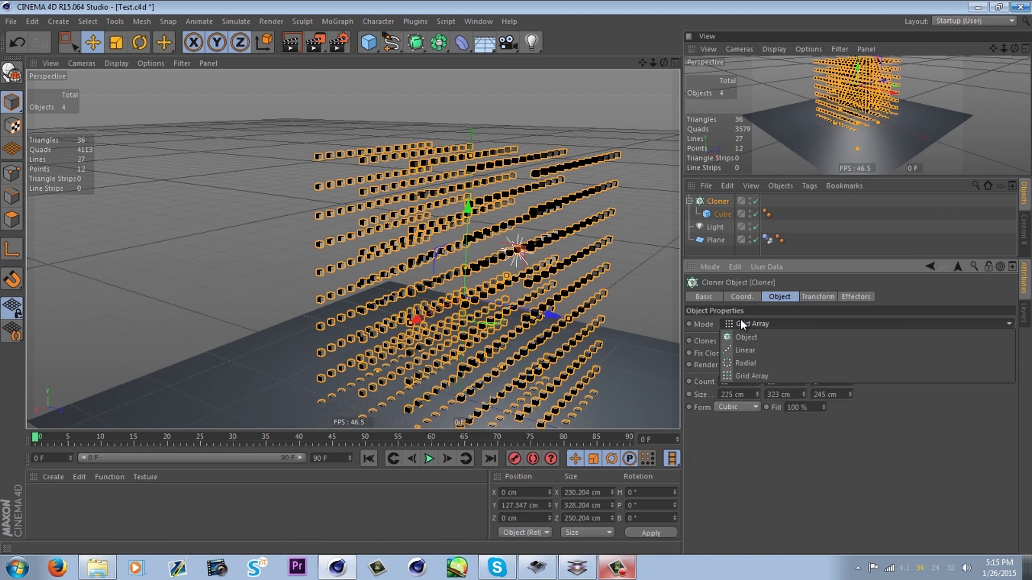
click(740, 320)
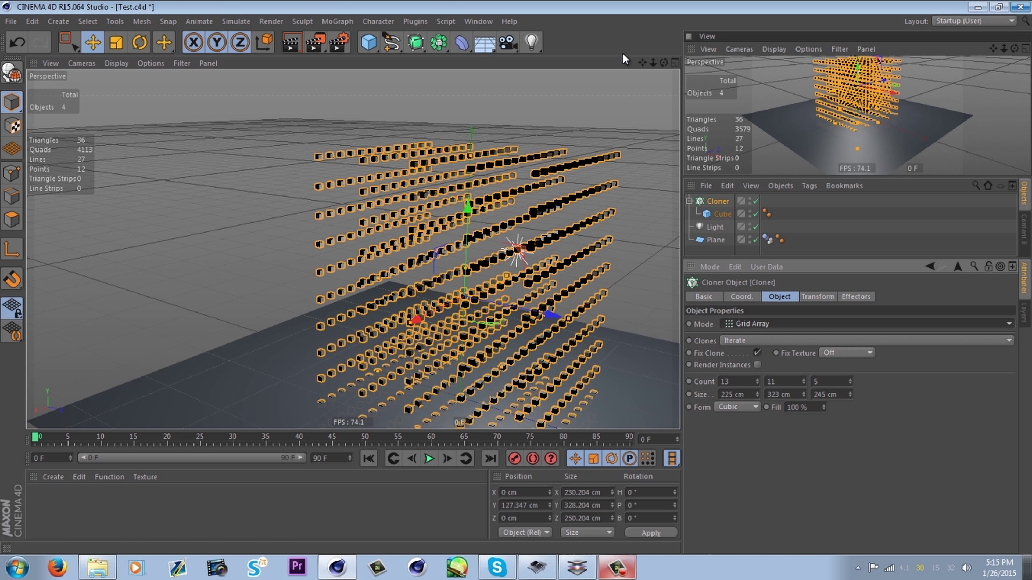
Add a Random effector to the selected cloner and check the cloner's effector list
mouse_move(664, 62)
mouse_down()
mouse_move(745, 64)
mouse_move(743, 127)
mouse_move(474, 85)
mouse_up()
click(330, 22)
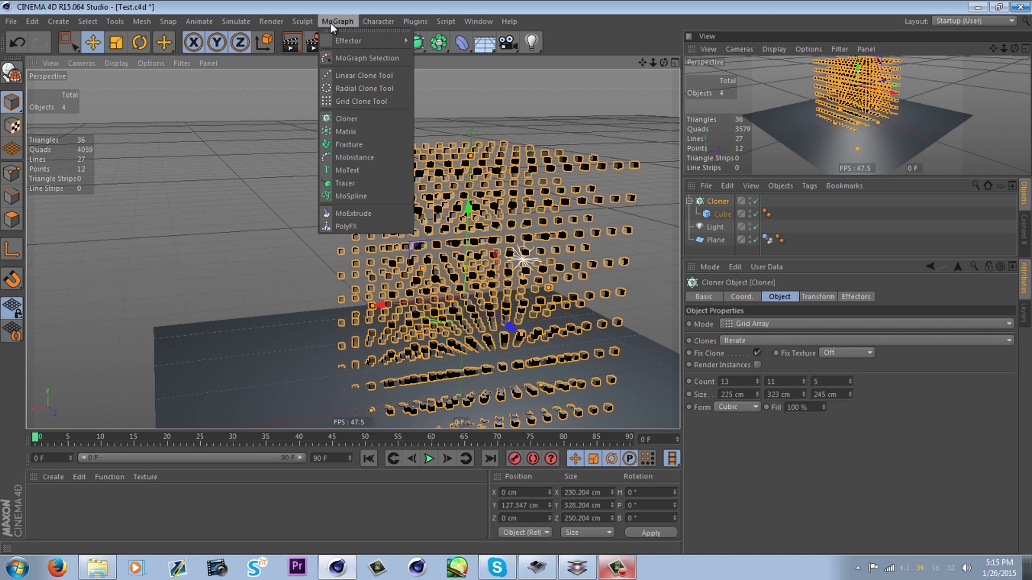
mouse_move(341, 44)
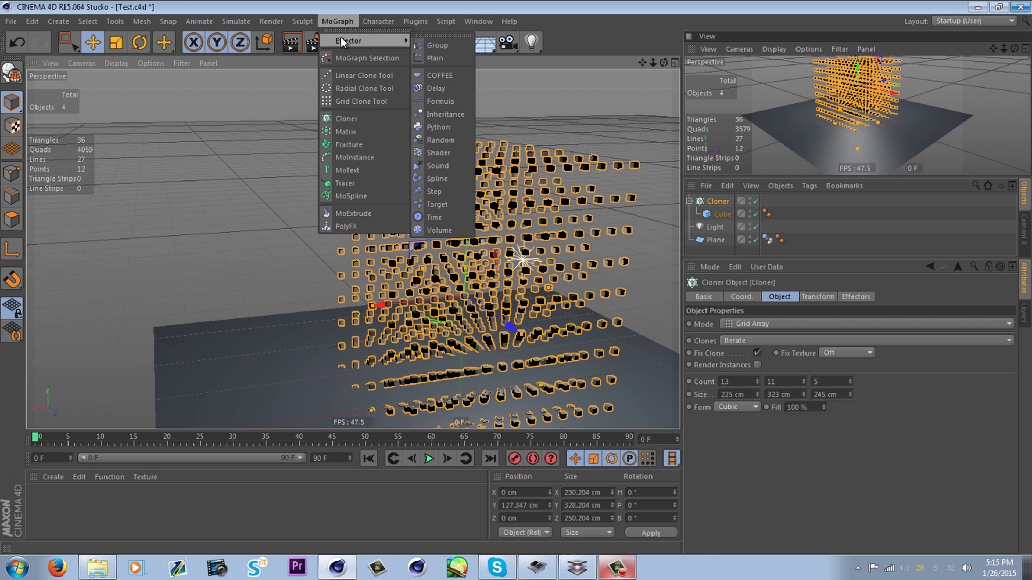
click(441, 139)
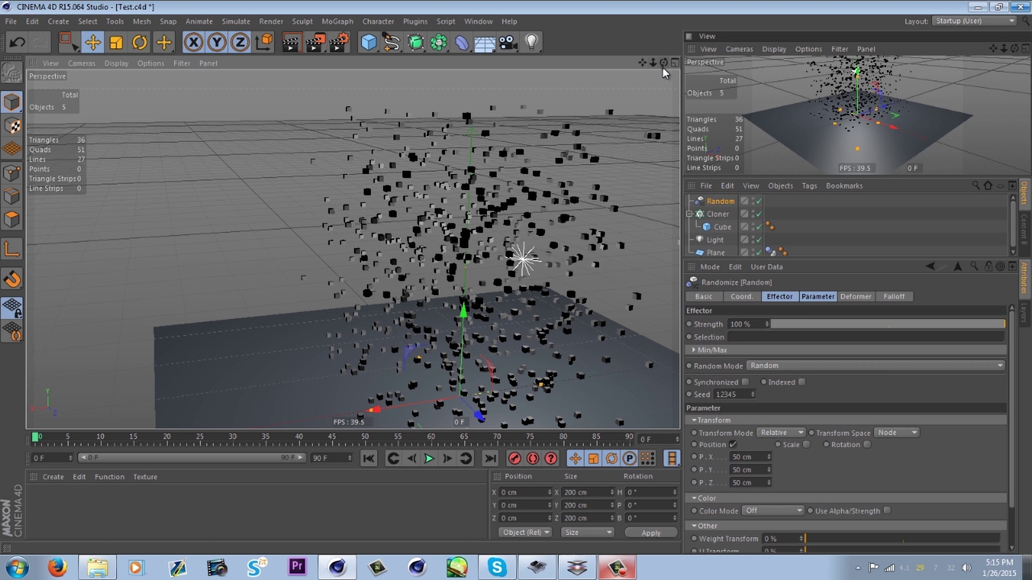
drag(663, 63, 464, 50)
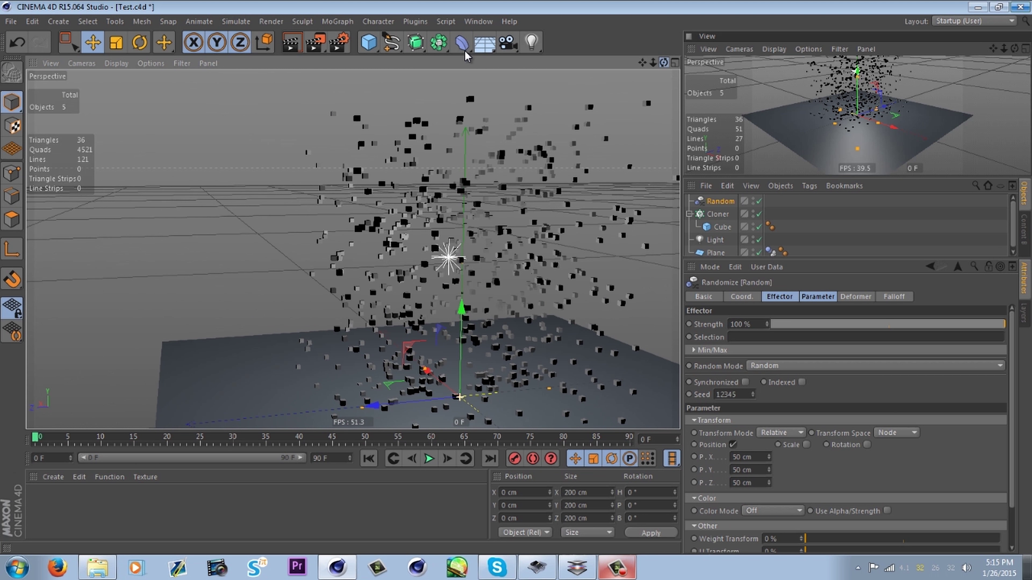
click(718, 214)
click(855, 296)
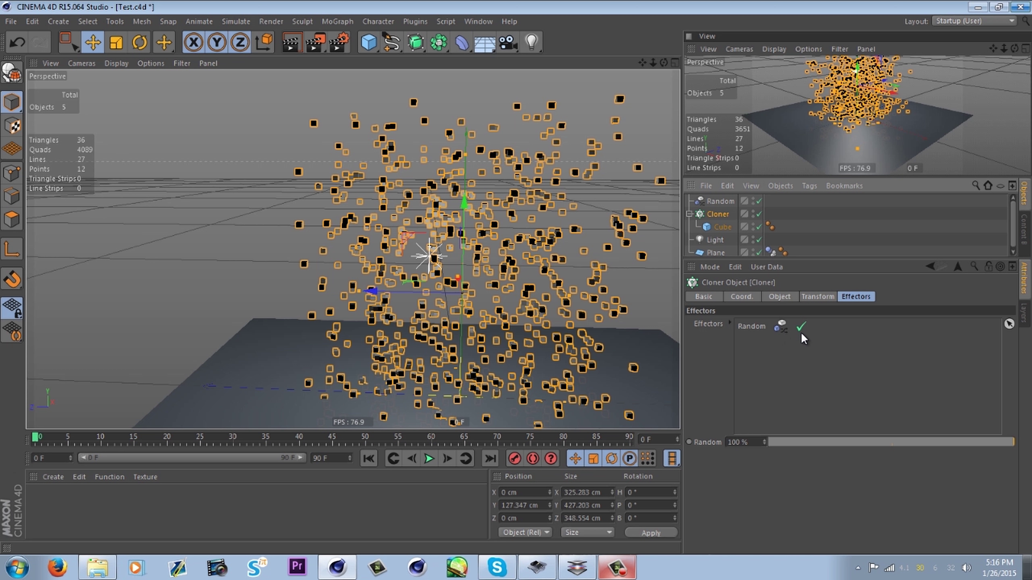
Create a second cloner, add a Random effector while it is selected, and check the new cloner's effector list
click(337, 22)
click(369, 119)
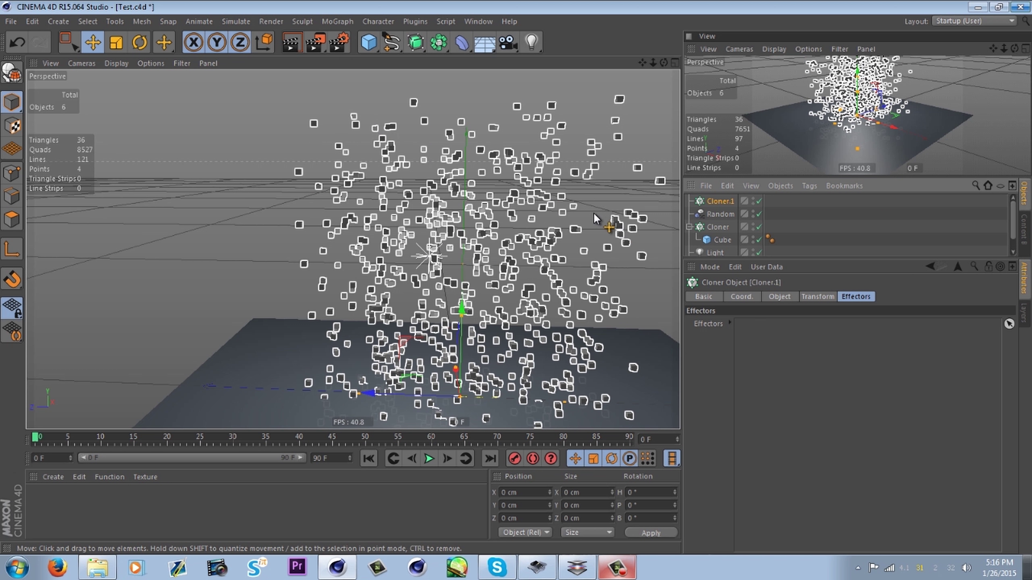
click(719, 215)
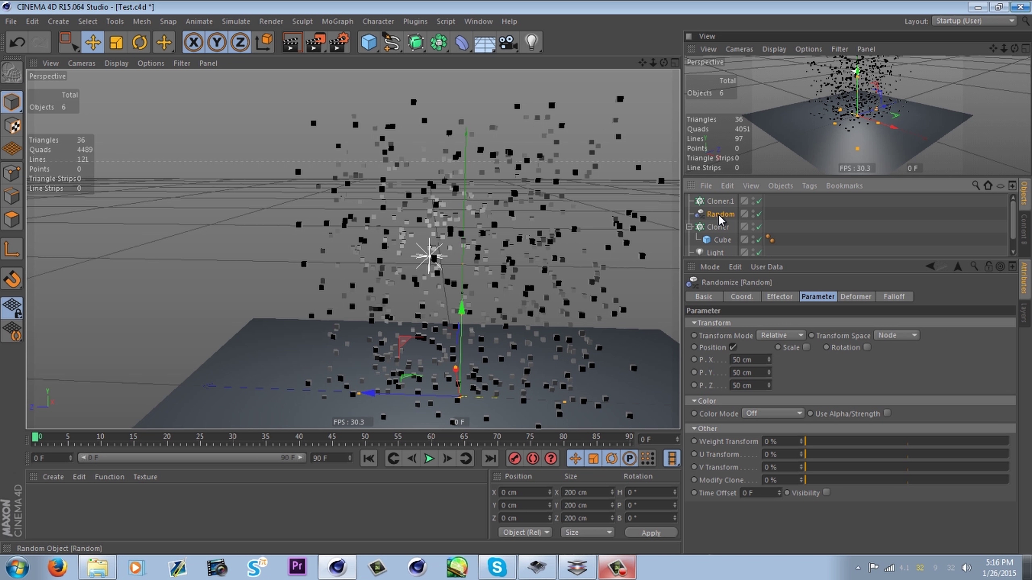
click(720, 201)
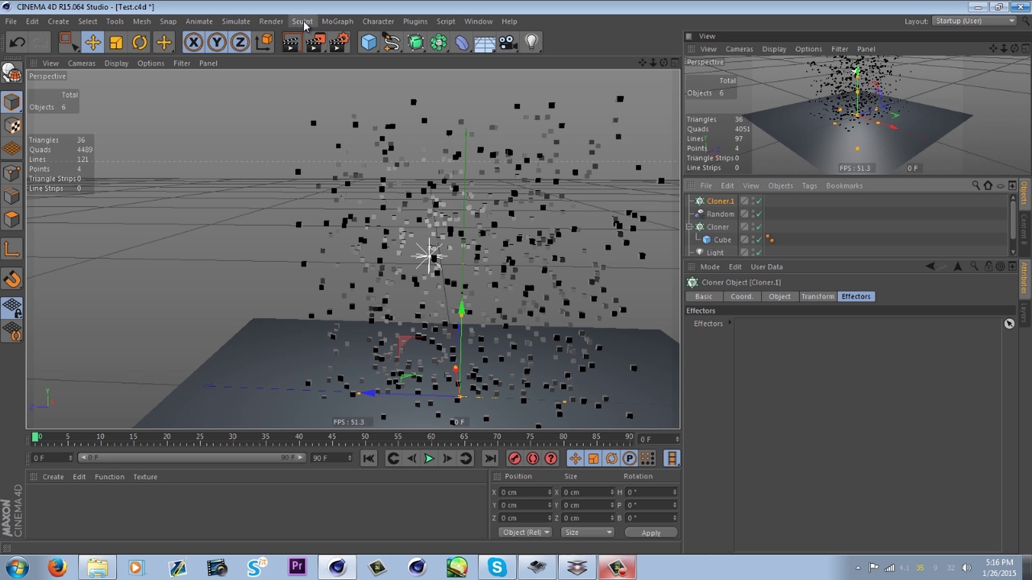
click(340, 22)
mouse_move(390, 41)
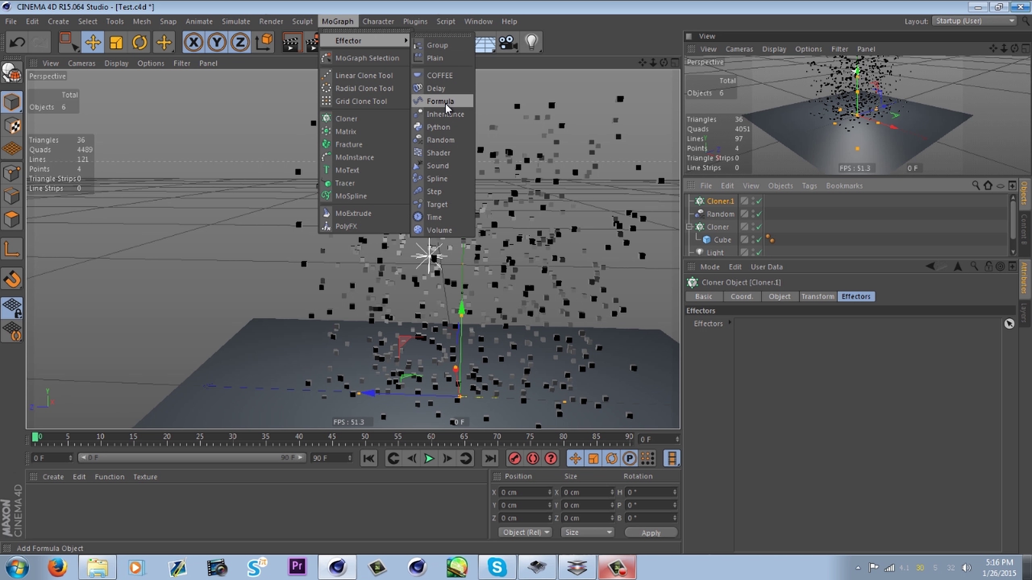
click(440, 141)
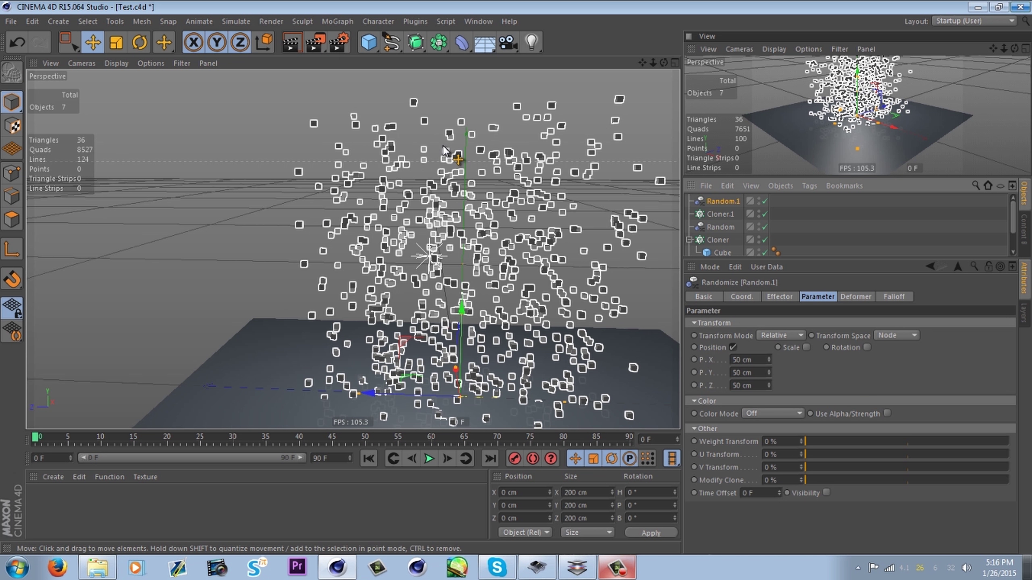
click(716, 214)
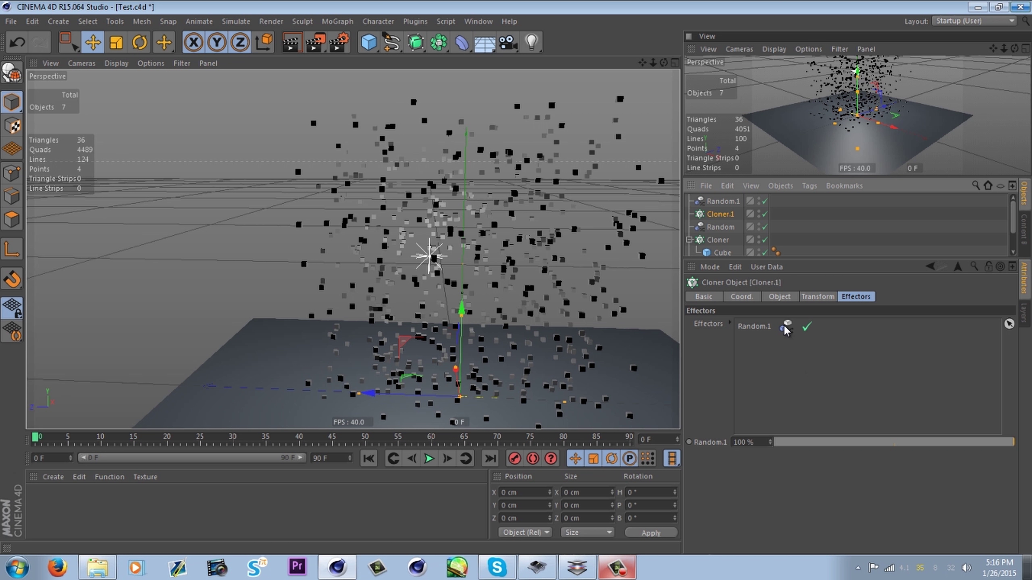
Delete the second Random effector and the second cloner
click(726, 201)
key(Delete)
click(723, 202)
key(Delete)
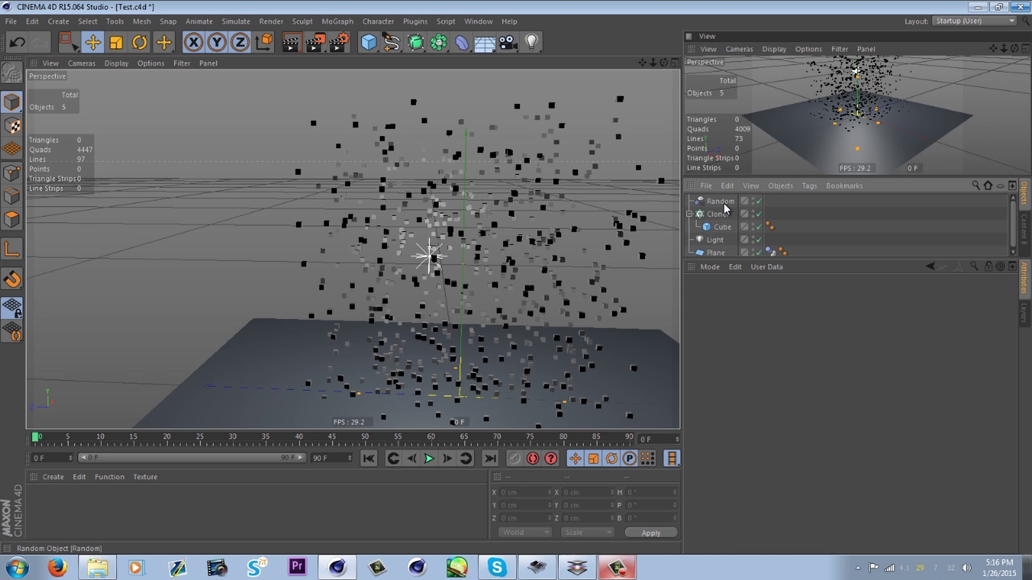
Select the remaining Random effector and toggle it off and on to compare its influence on the clones
click(721, 203)
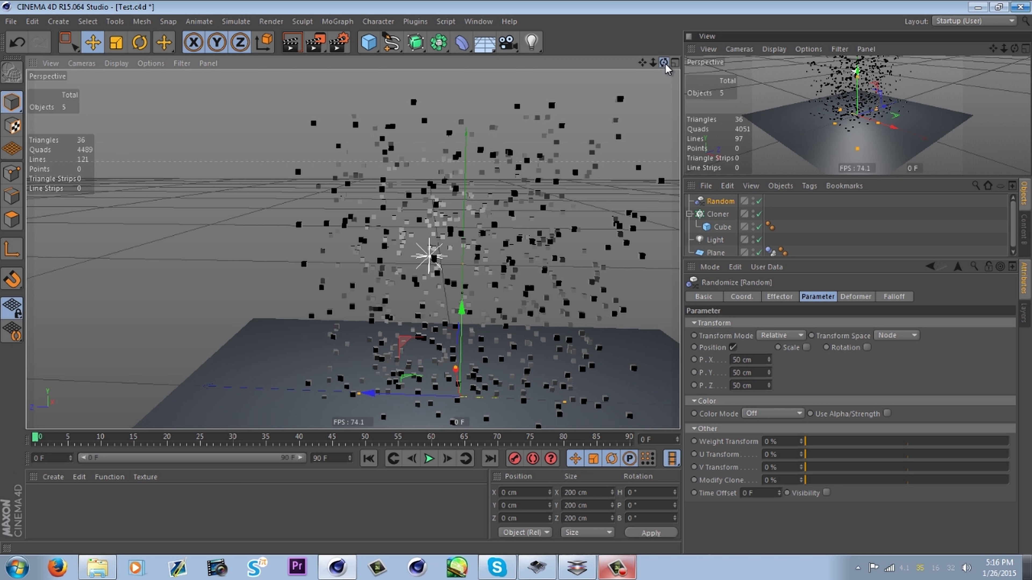
mouse_move(664, 62)
mouse_down()
mouse_move(776, 77)
mouse_move(496, 102)
mouse_move(399, 83)
mouse_move(594, 83)
mouse_move(574, 25)
mouse_move(664, 62)
mouse_move(774, 74)
mouse_move(423, 37)
mouse_move(472, 242)
mouse_move(437, 237)
mouse_move(459, 325)
mouse_up()
click(758, 201)
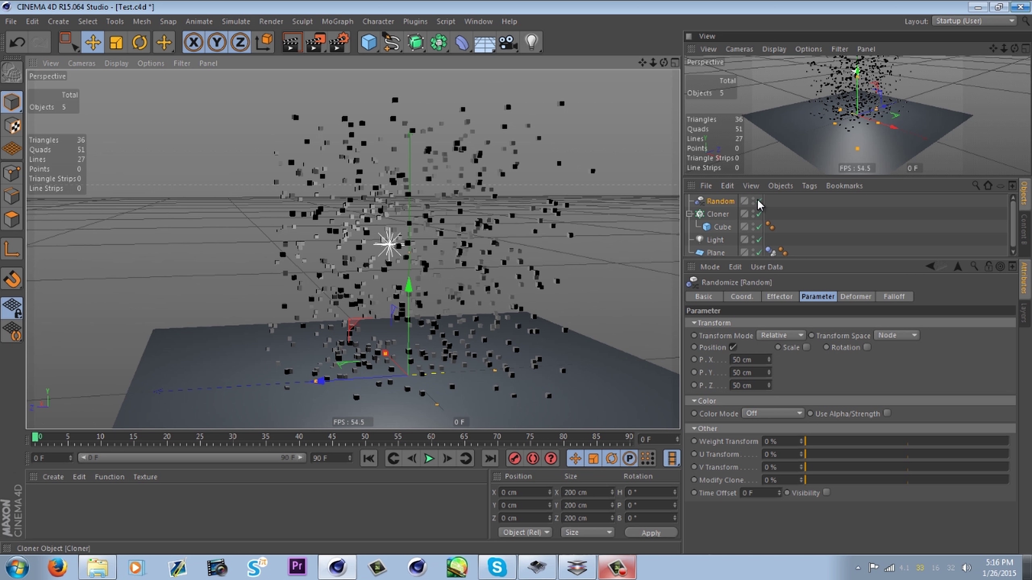
click(758, 201)
click(758, 201)
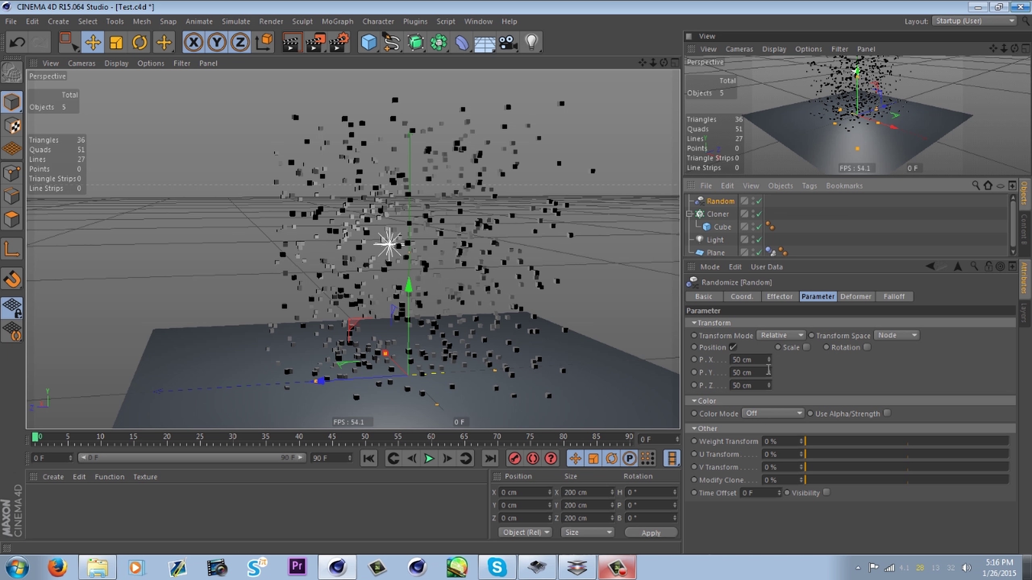
Set the Random effector's position offsets to 322 cm in X, 32 cm in Y and 193 cm in Z
drag(768, 371, 765, 192)
drag(664, 62, 284, 49)
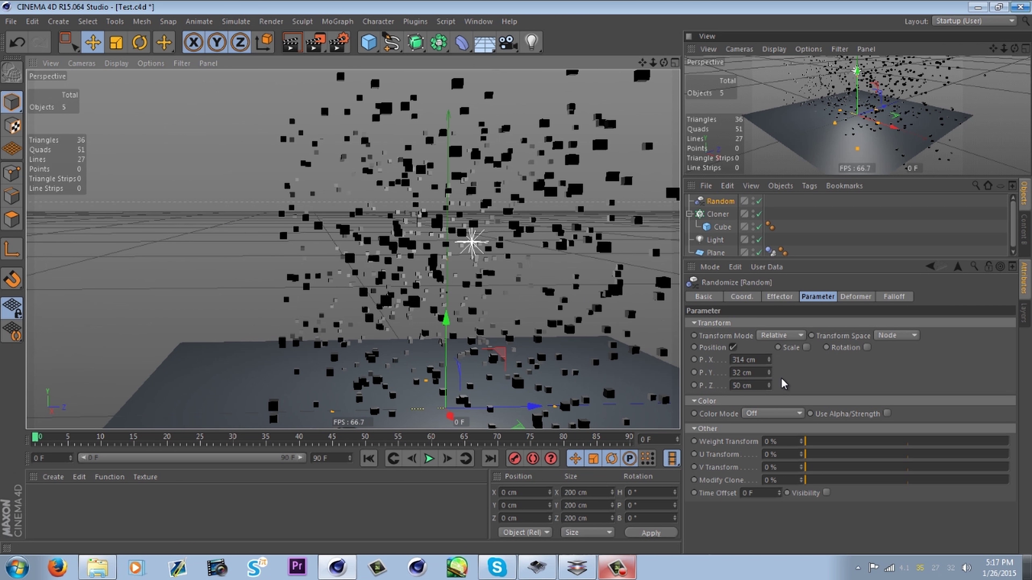
drag(769, 386, 761, 299)
drag(769, 361, 769, 357)
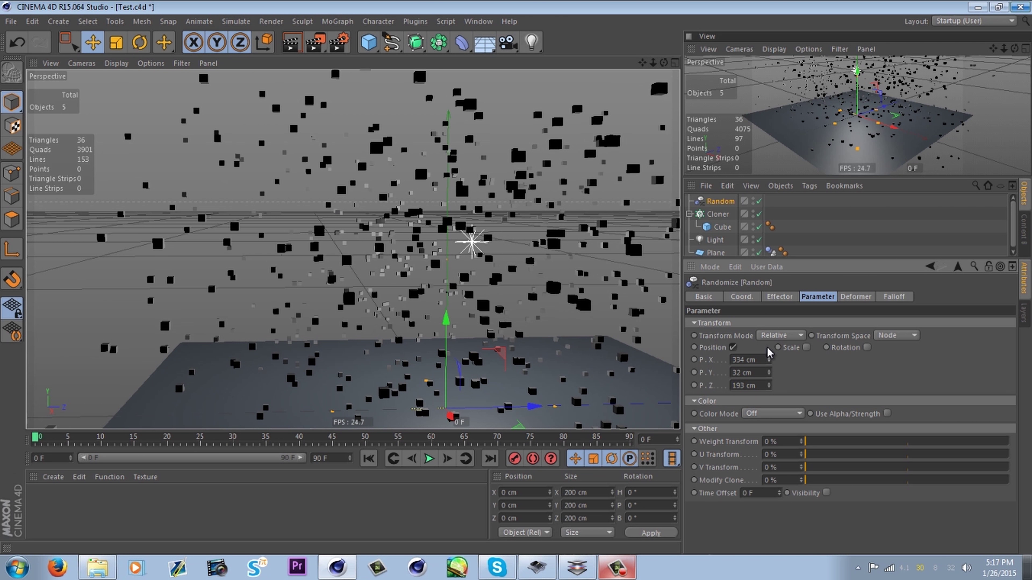
Enable the Random effector's scale, try 2.07 in X, 2.11 in Y and a raised Z value, and switch on Uniform Scale
click(807, 347)
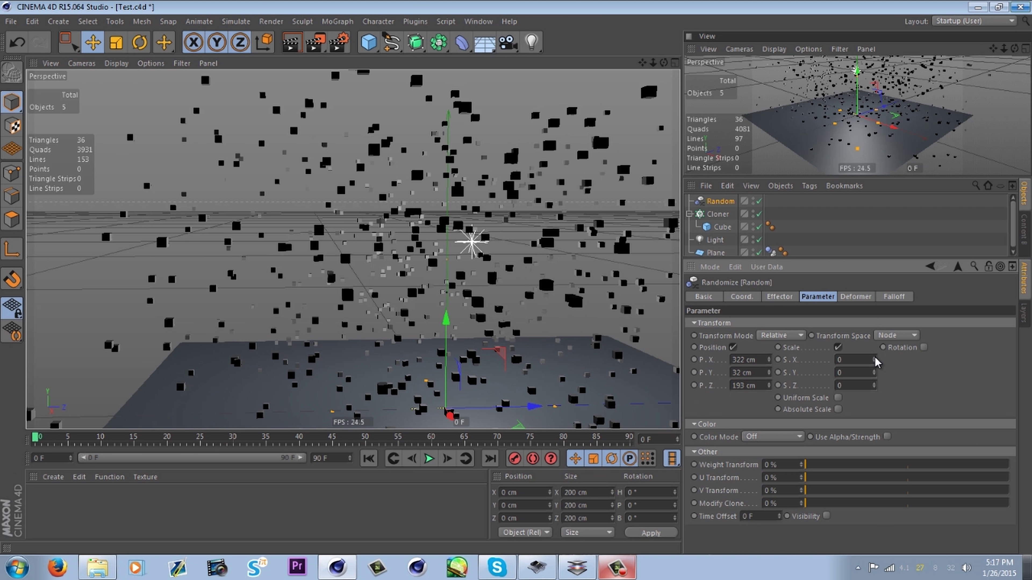
mouse_move(876, 361)
mouse_down()
mouse_move(889, 8)
mouse_move(861, 49)
mouse_move(825, 161)
mouse_up()
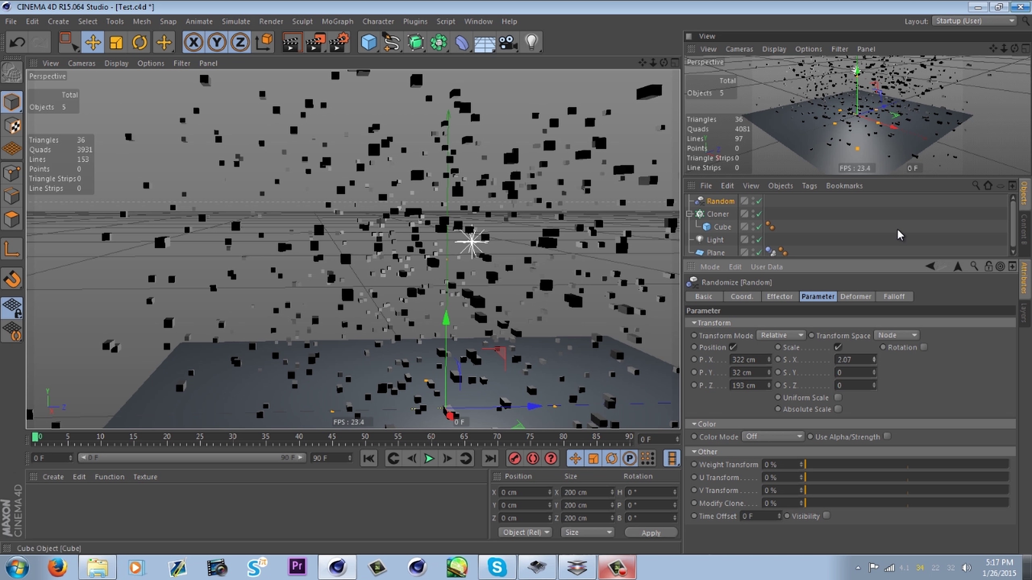
drag(876, 375, 873, 239)
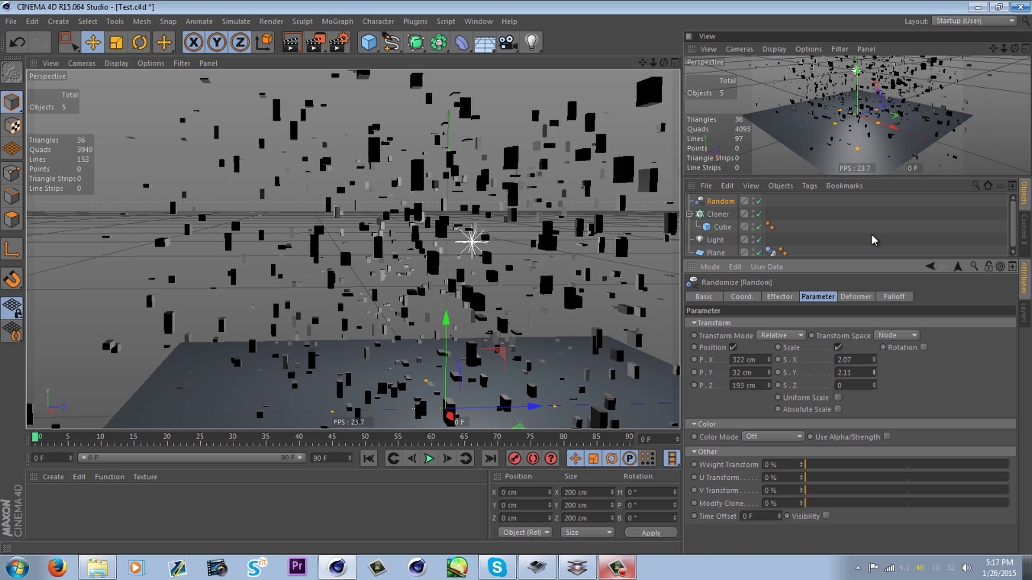
drag(874, 385, 871, 331)
click(838, 398)
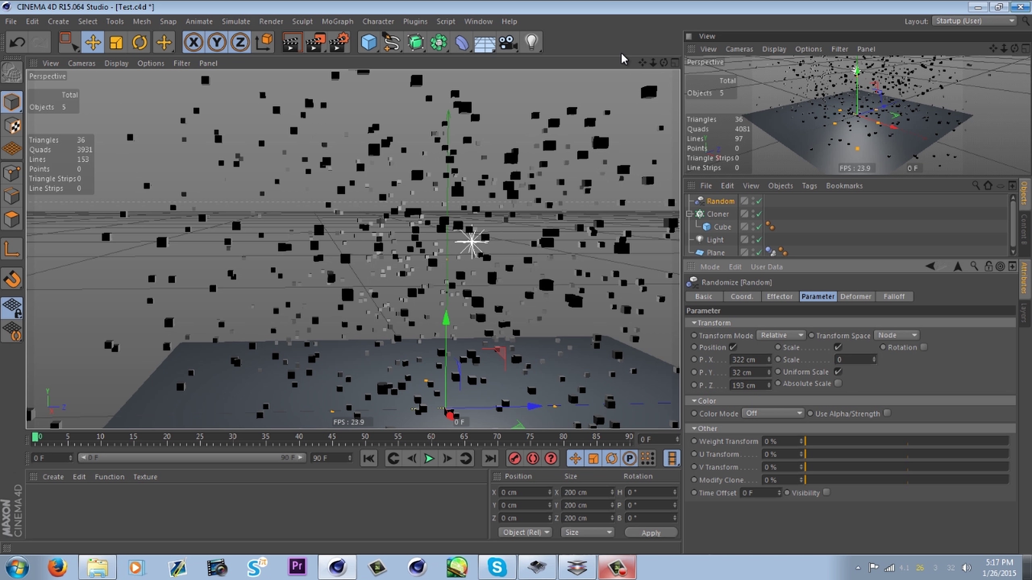
mouse_move(663, 62)
mouse_down()
mouse_move(590, 116)
mouse_move(560, 94)
mouse_up()
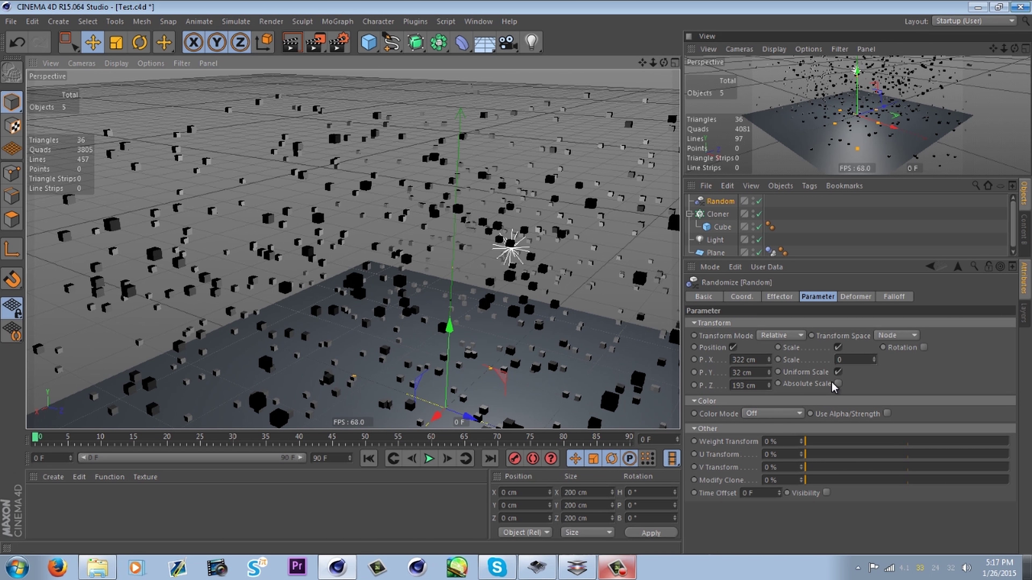
Toggle the Random effector's Uniform Scale off and on to compare per-axis scaling with uniform scaling of the clones
click(837, 372)
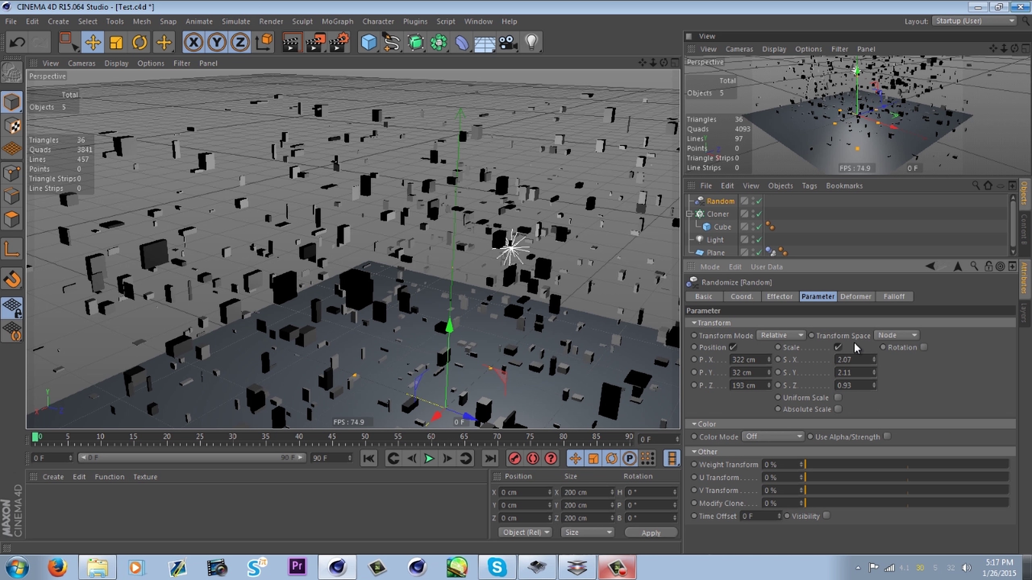
click(838, 398)
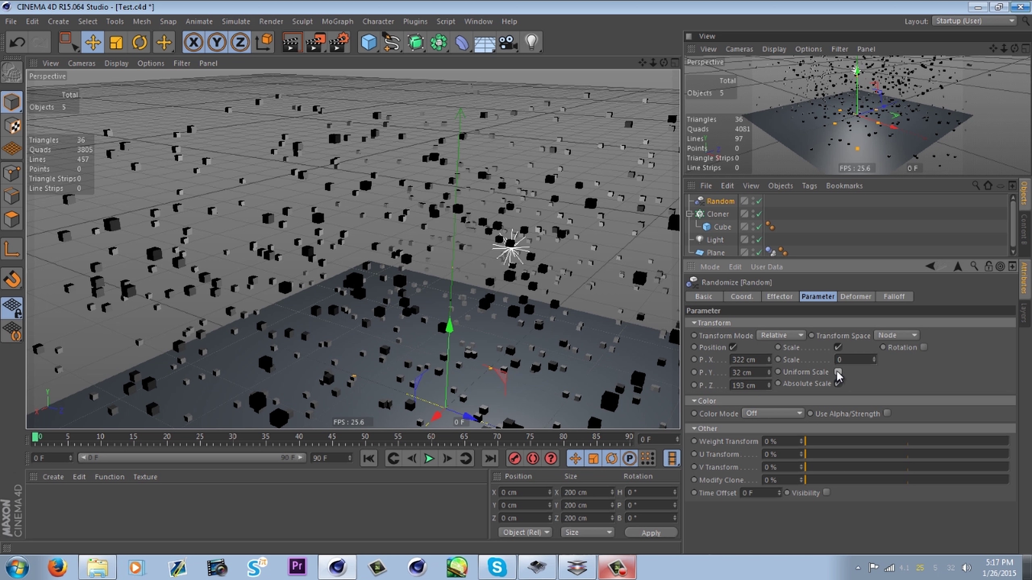
click(837, 372)
Toggle Absolute Scale on and off repeatedly to compare its effect on the clone sizes
click(838, 409)
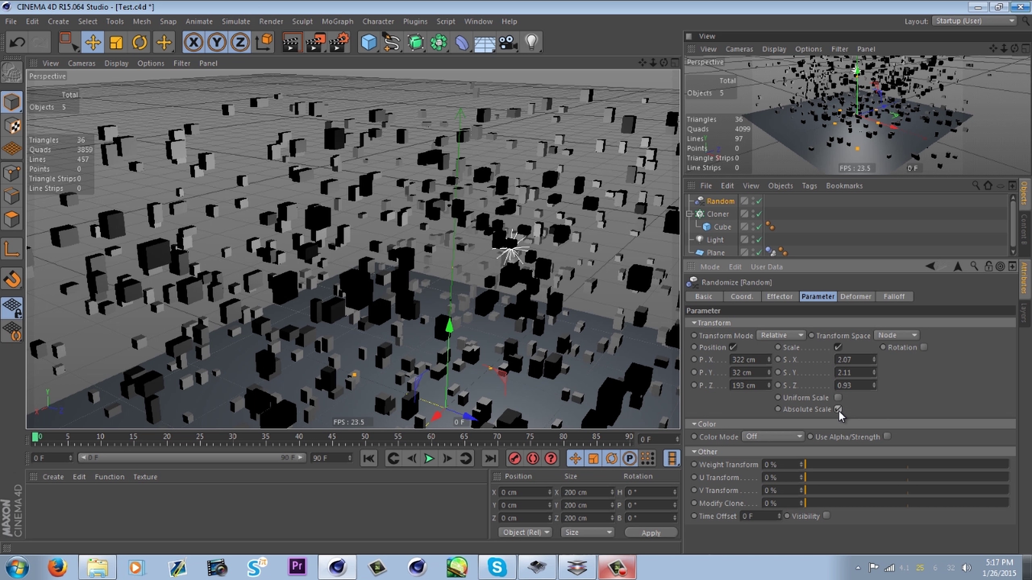
click(838, 409)
click(838, 409)
click(839, 409)
click(838, 409)
click(838, 409)
click(838, 409)
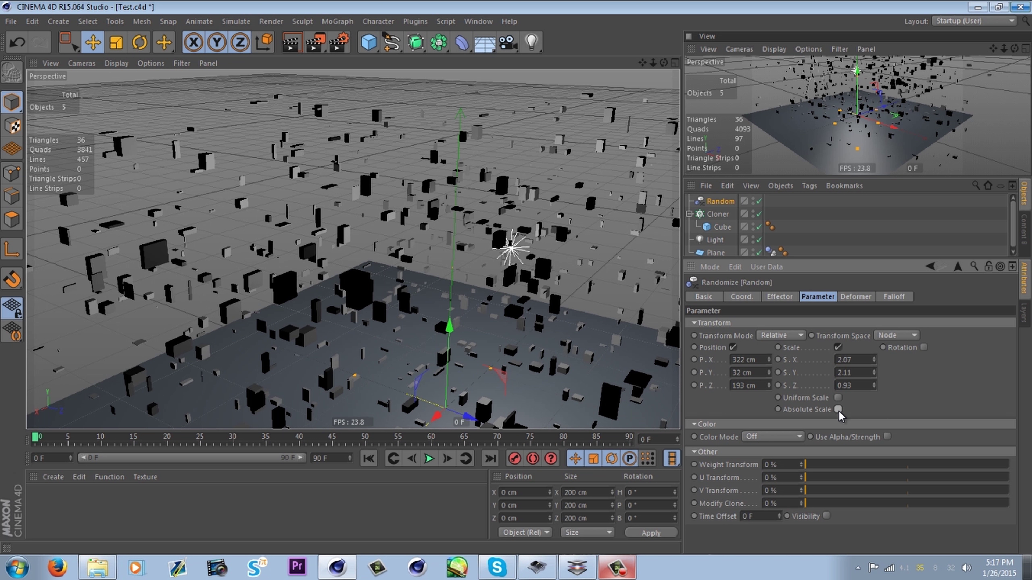
click(838, 409)
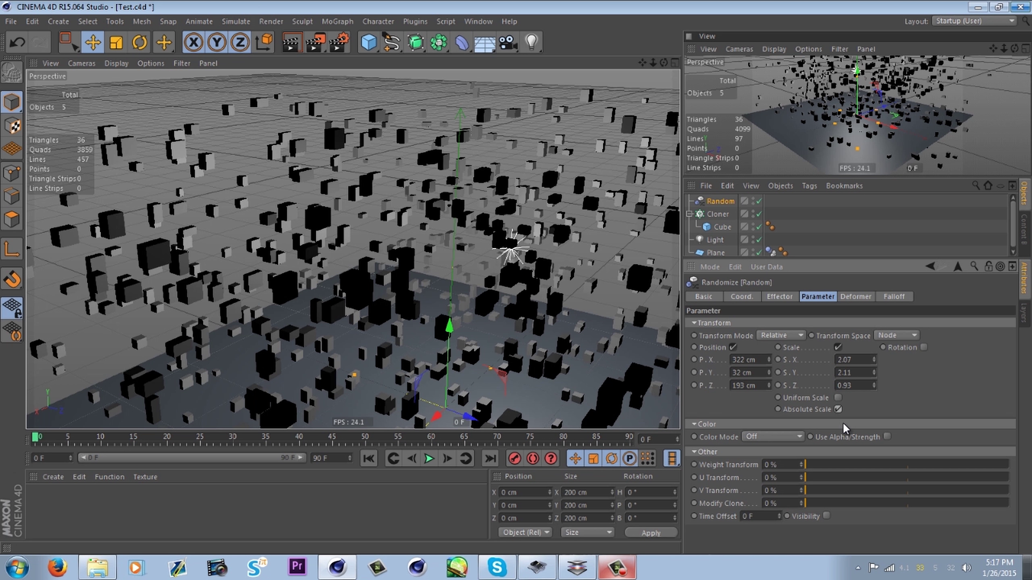
click(838, 410)
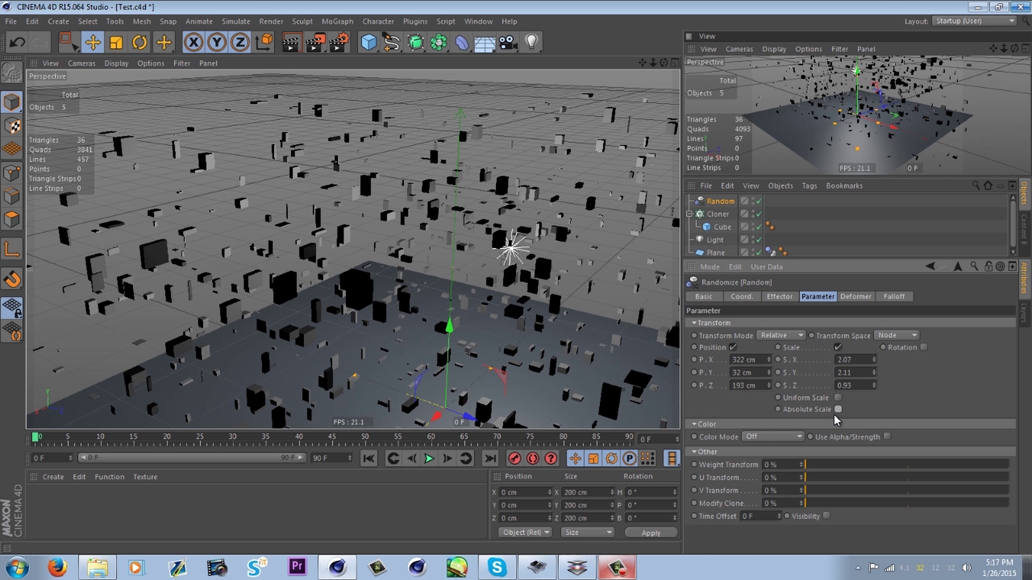
Collapse the effector's Color and Other parameter groups and enable Uniform Scale
click(707, 452)
click(711, 424)
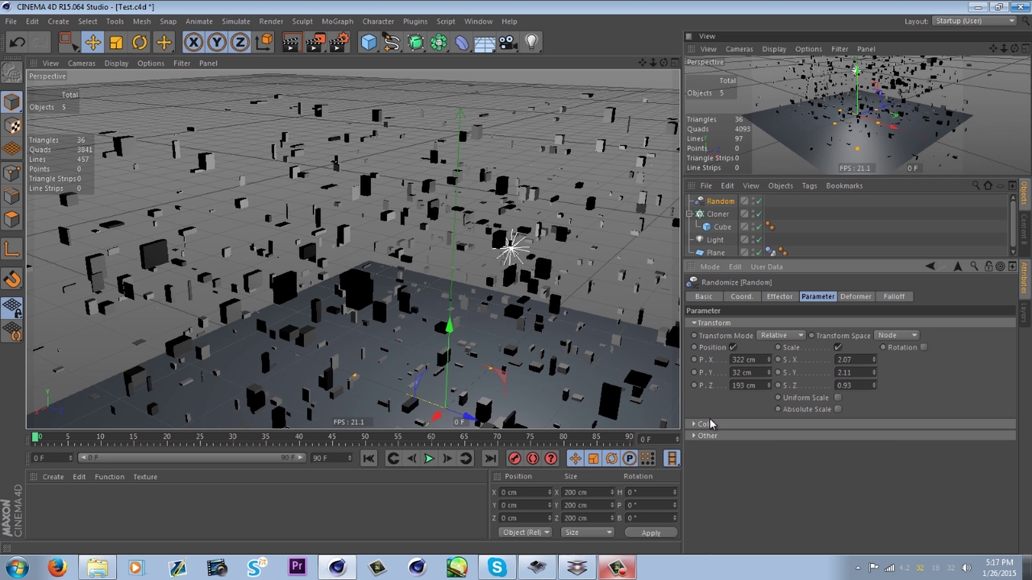
click(838, 398)
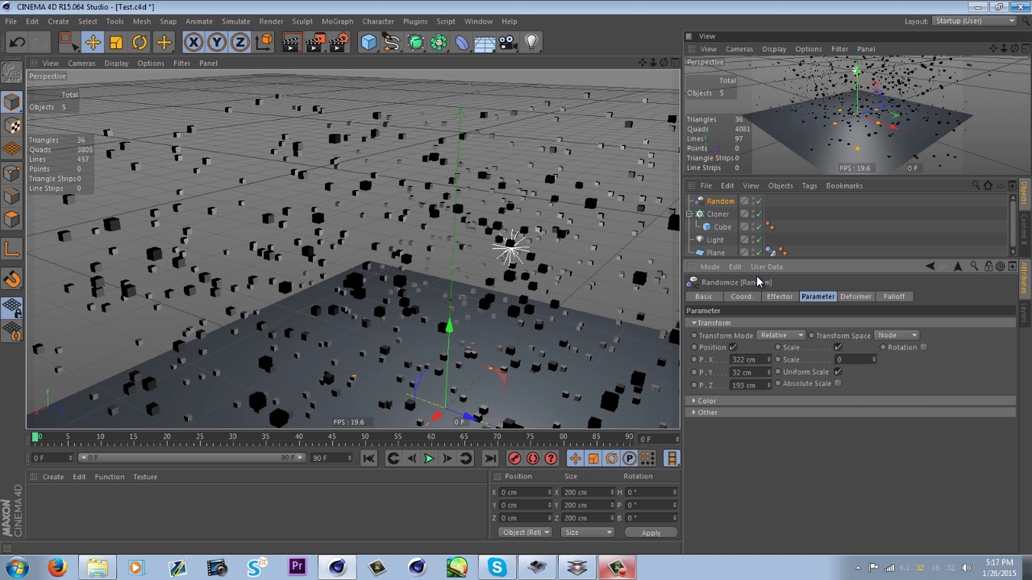
Enable the Random effector's rotation with 415° heading, 460° pitch and 283° bank, and inspect the rotated clones
click(924, 349)
drag(959, 360, 983, 325)
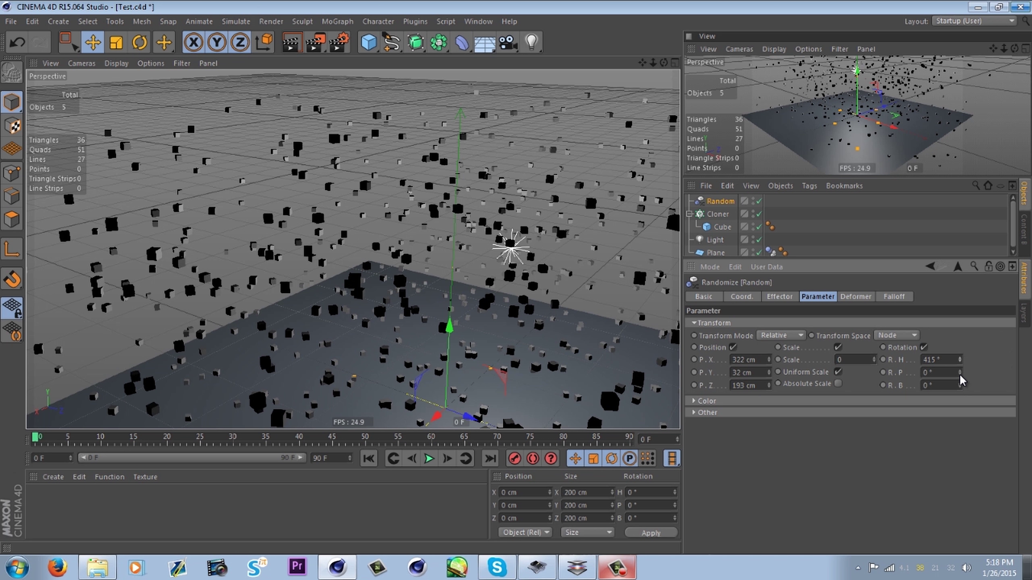
drag(959, 373, 959, 329)
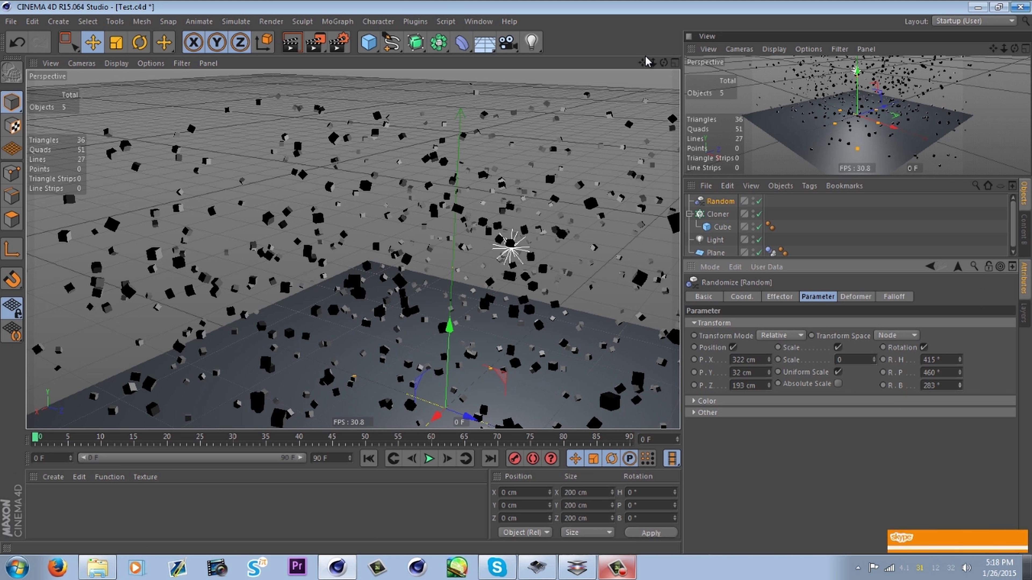
drag(663, 66, 406, 82)
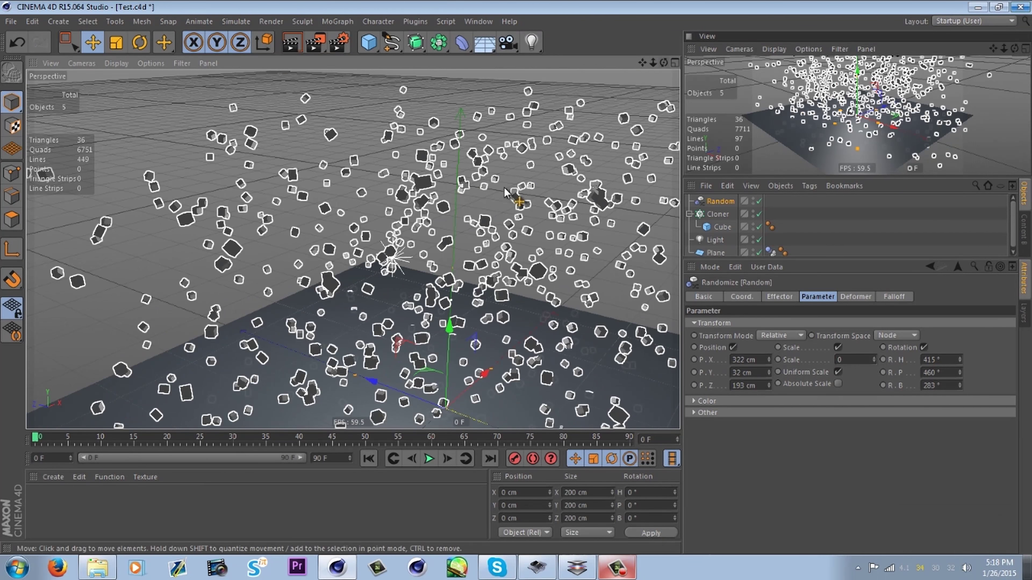
mouse_move(663, 63)
mouse_down()
mouse_move(265, 42)
mouse_move(658, 31)
mouse_move(707, 105)
mouse_move(229, 57)
mouse_move(354, 98)
mouse_up()
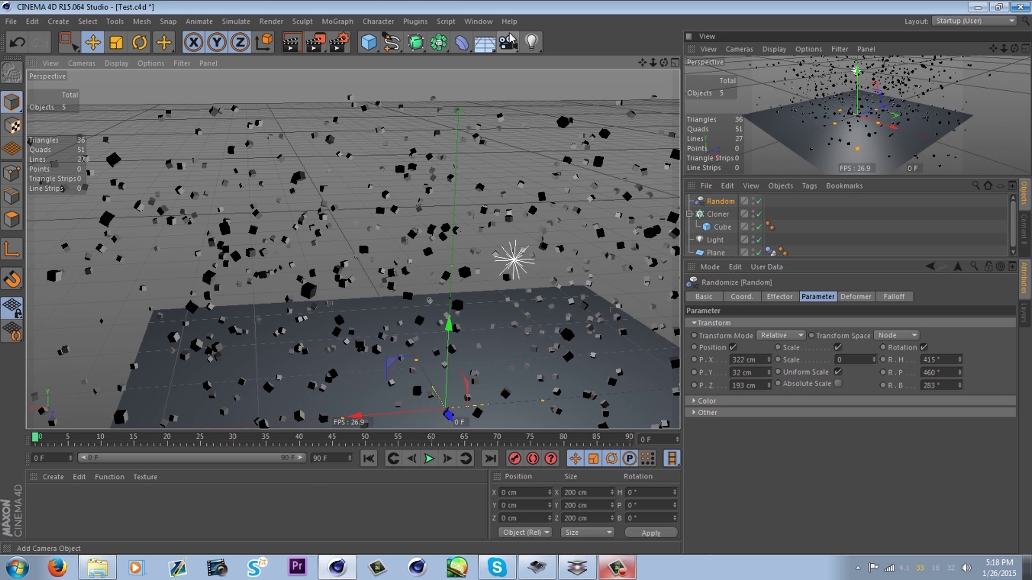
Open the Content Browser and show the Blocks folder of the Ultimate Minecraft Pack
click(483, 20)
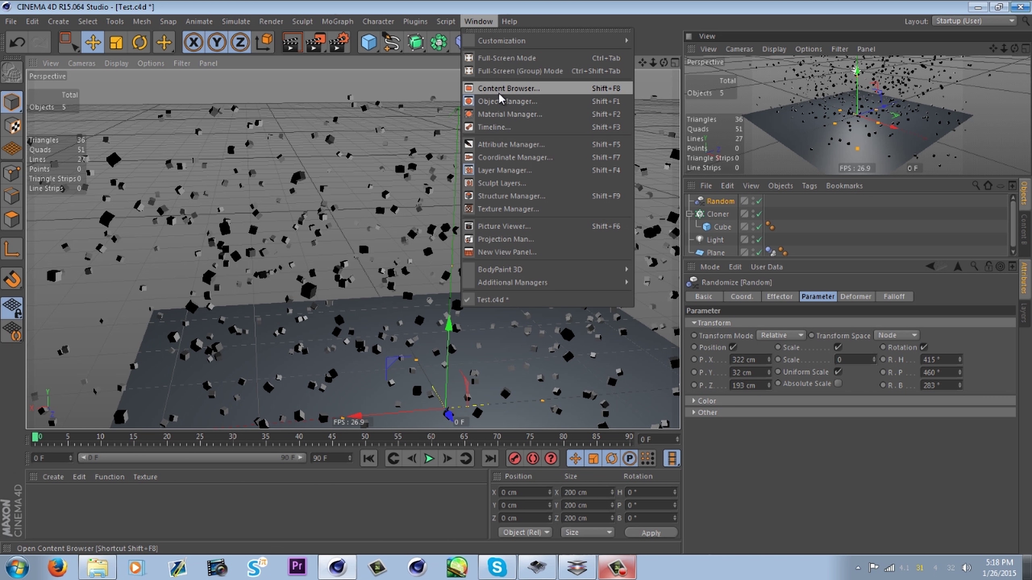
click(500, 83)
click(337, 136)
scroll(368, 154, down, 5)
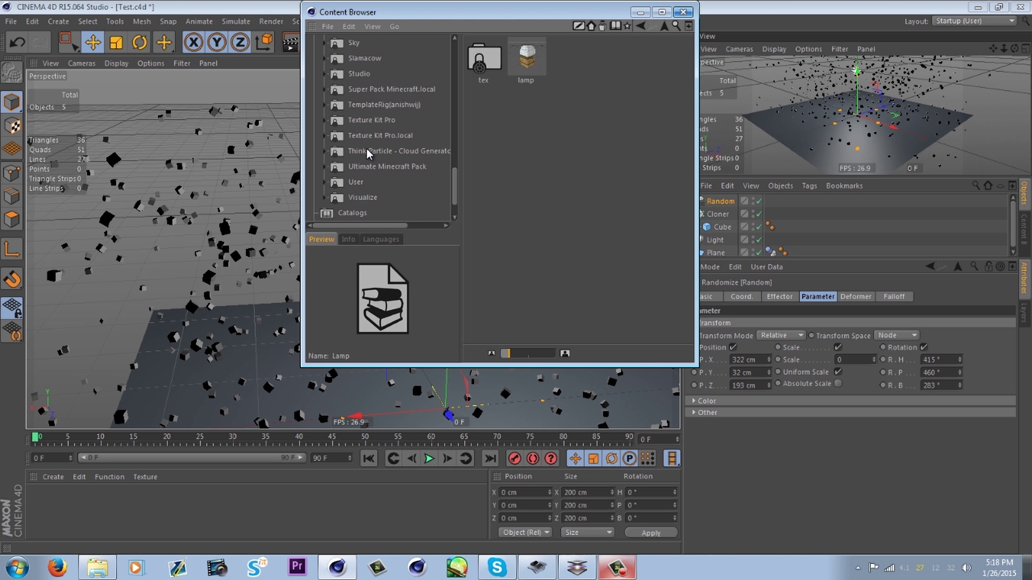
click(371, 169)
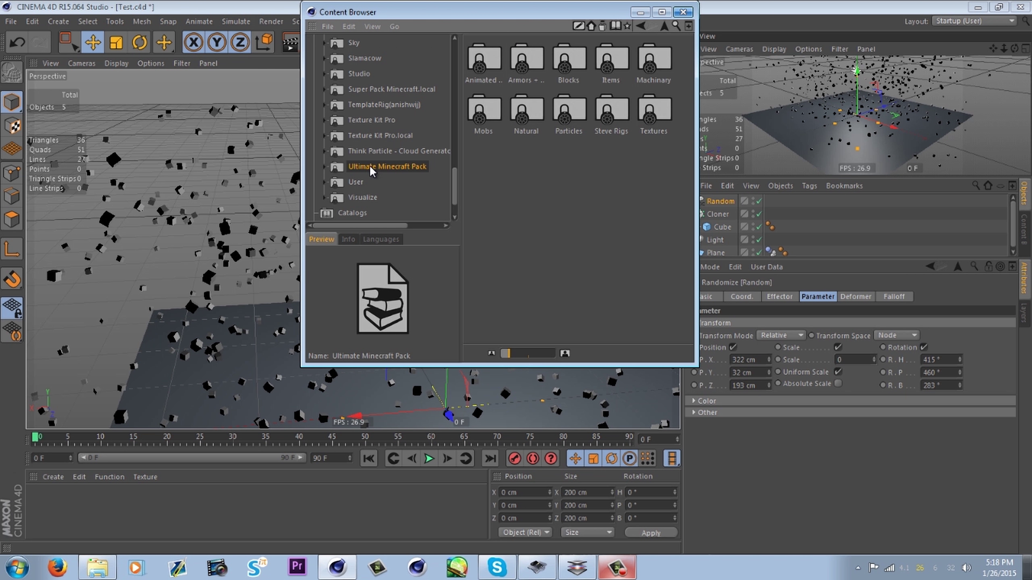
double_click(585, 69)
scroll(569, 198, down, 3)
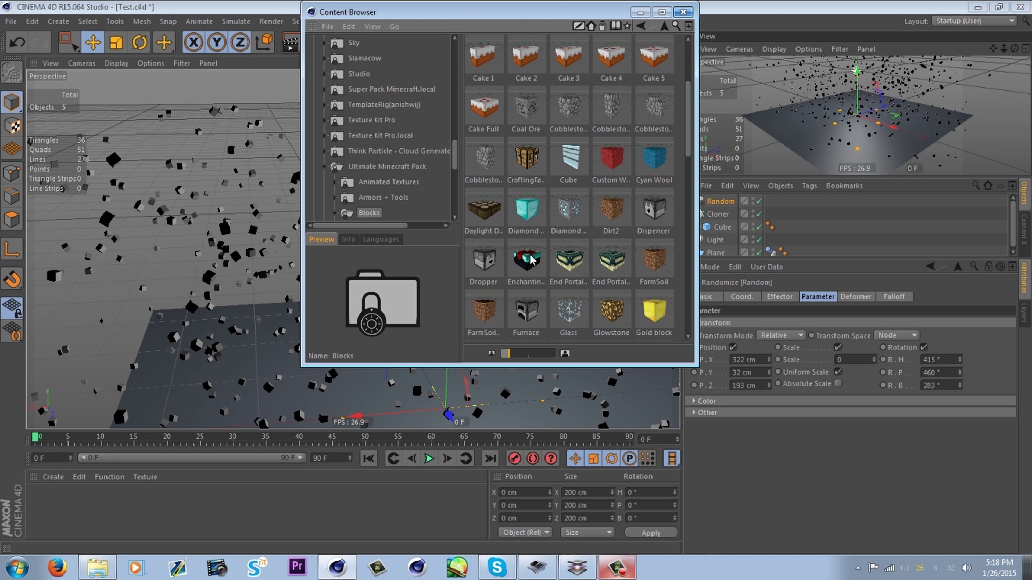
Browse the block presets, load the BedRock block into the scene and delete it
click(524, 264)
click(487, 317)
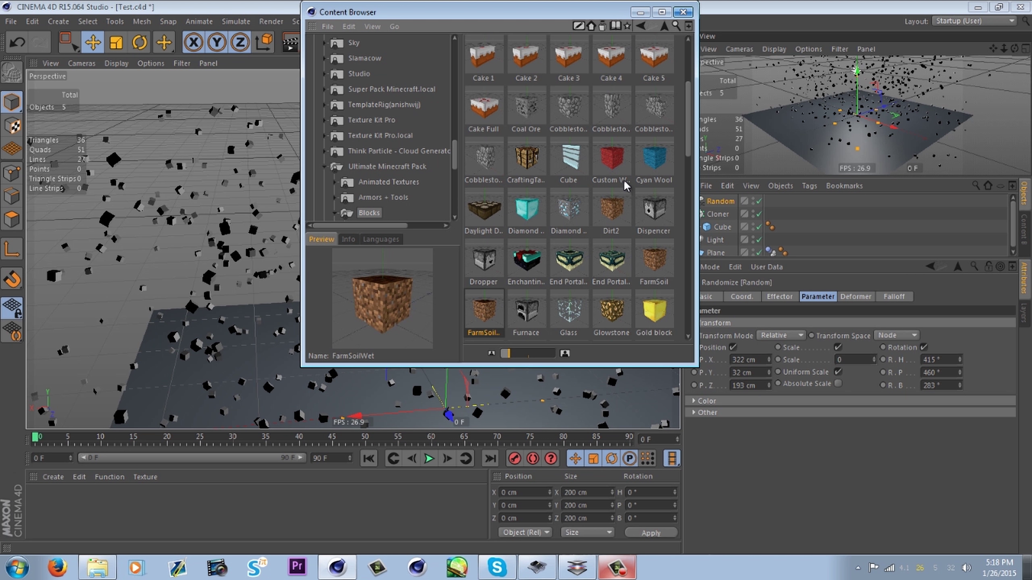
scroll(625, 187, down, 10)
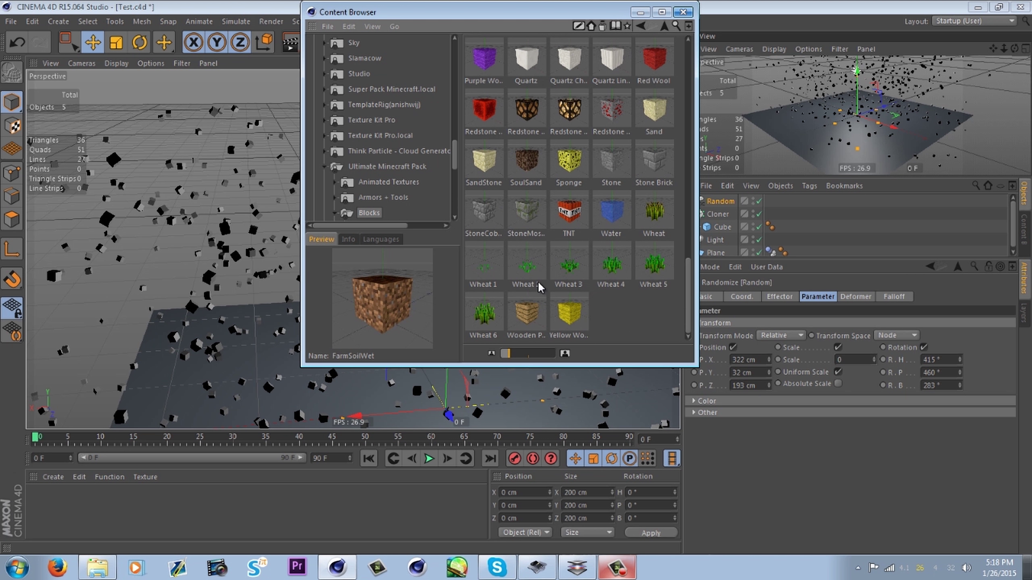
scroll(541, 285, up, 15)
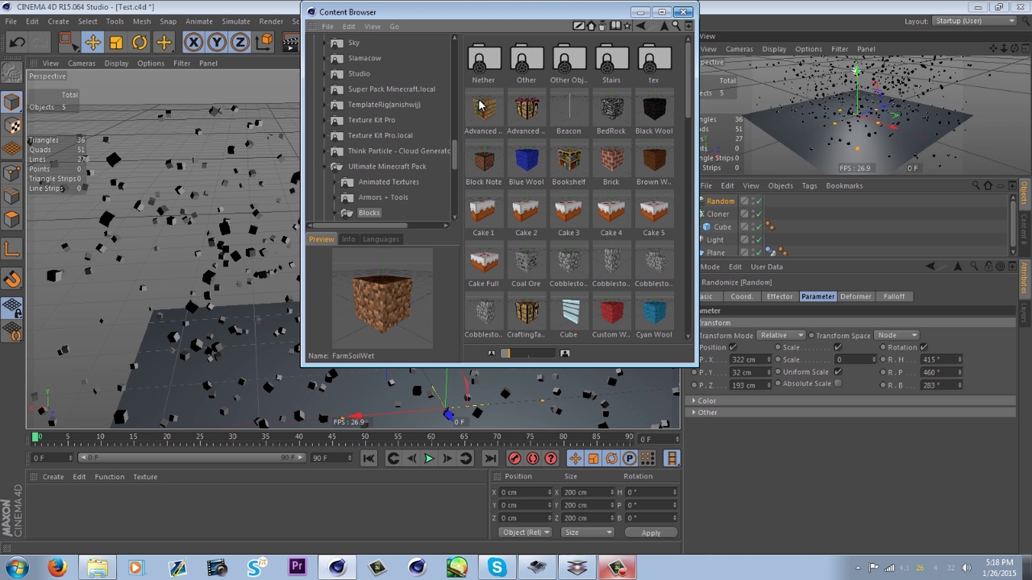
double_click(611, 111)
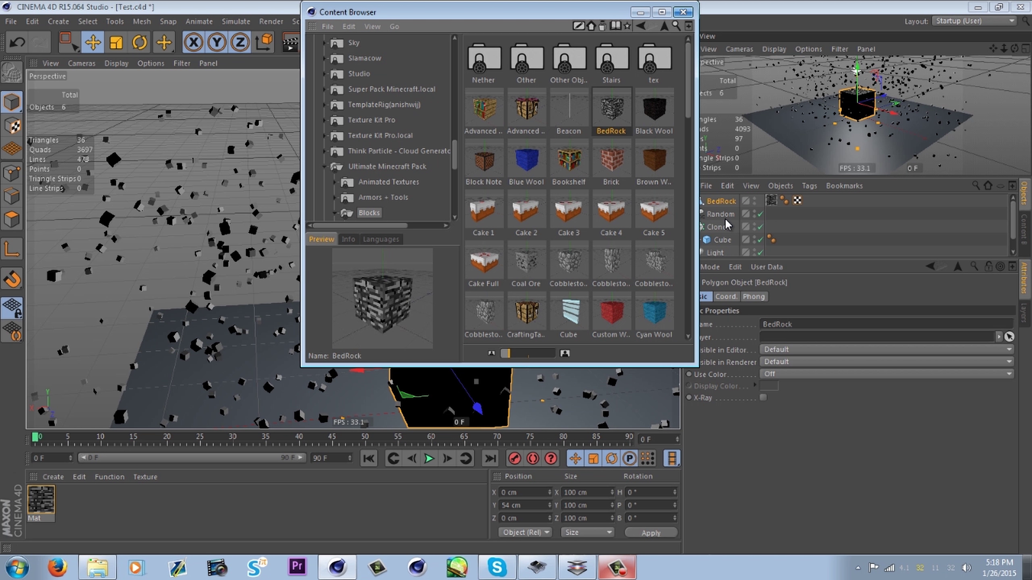
key(Delete)
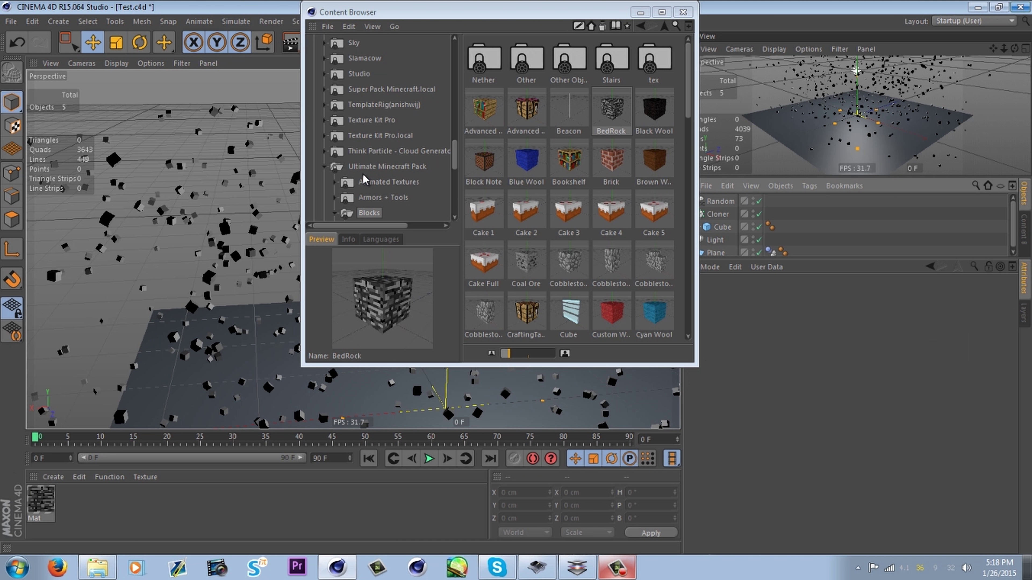
Load Diamond Ore from the Ores folder of the Minecraft Model Pack into the scene and delete it
click(372, 91)
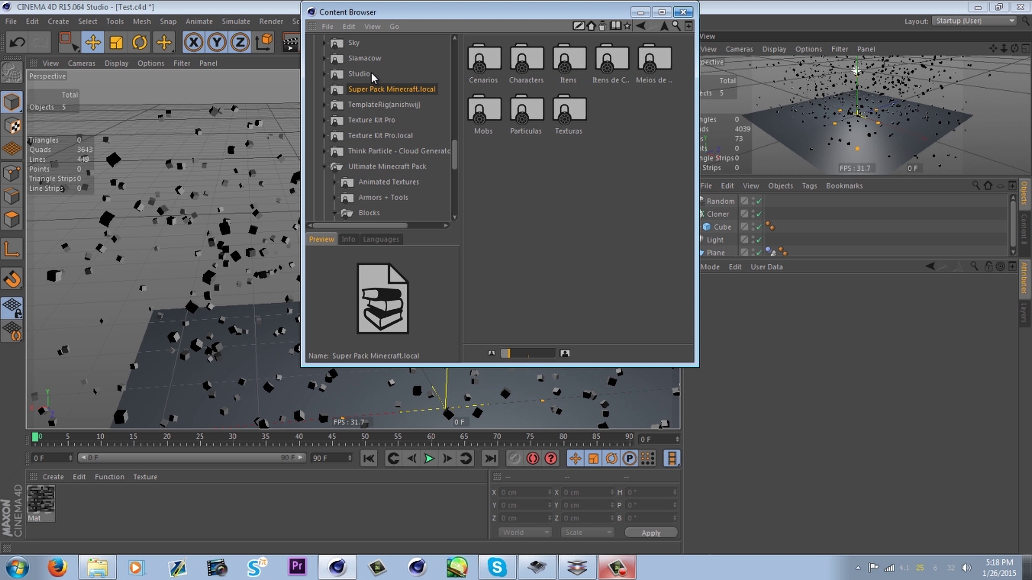
scroll(367, 98, up, 5)
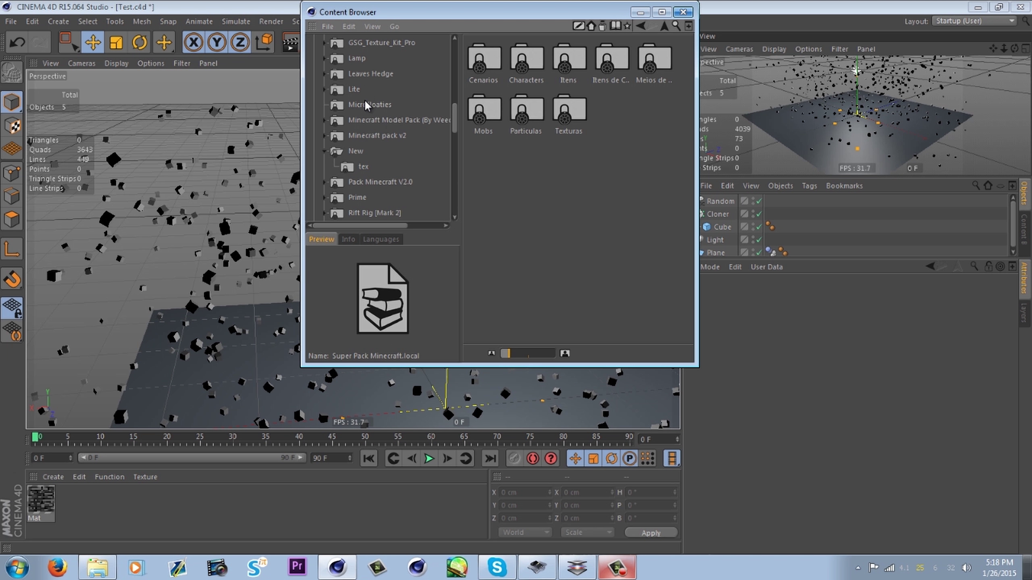
click(370, 122)
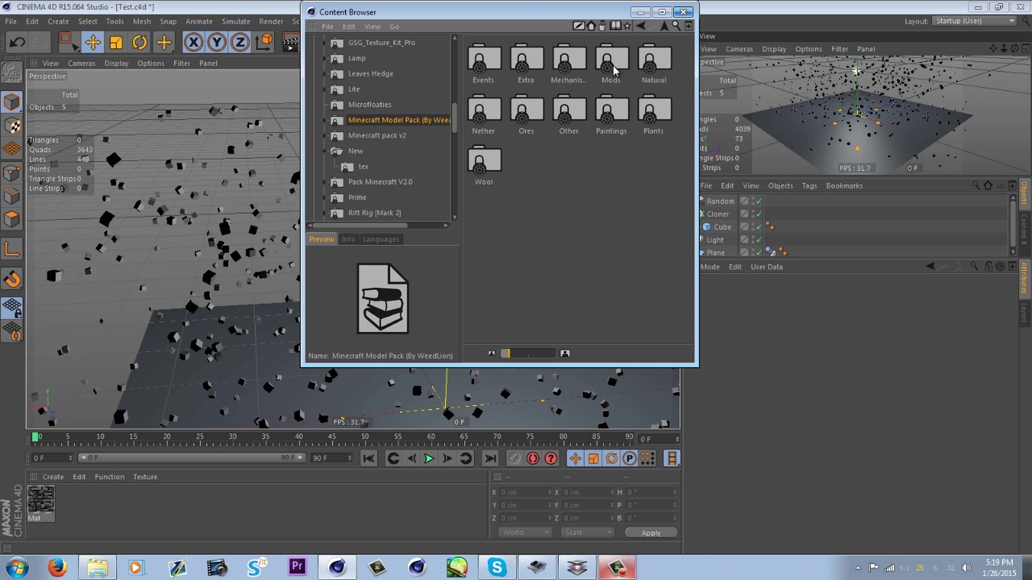
double_click(522, 116)
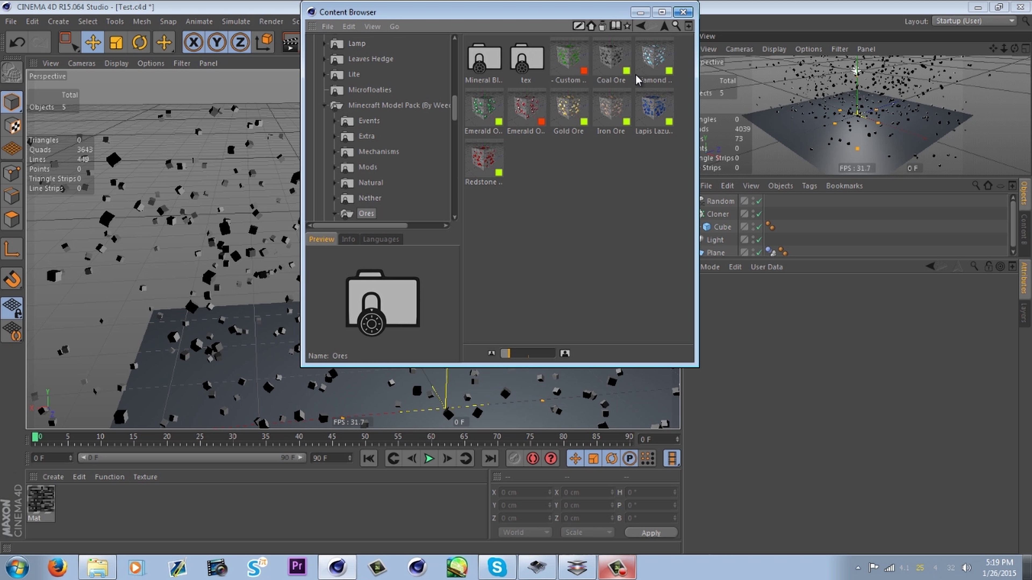
double_click(658, 70)
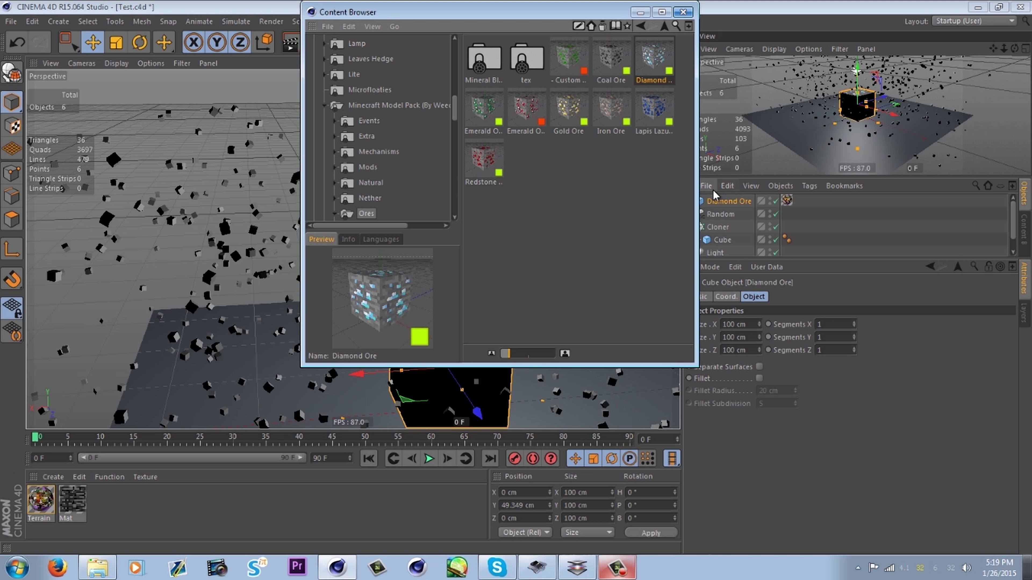
key(Delete)
Load the Beacon model from the BYKpack preset library's Blocks folder into the scene
click(324, 106)
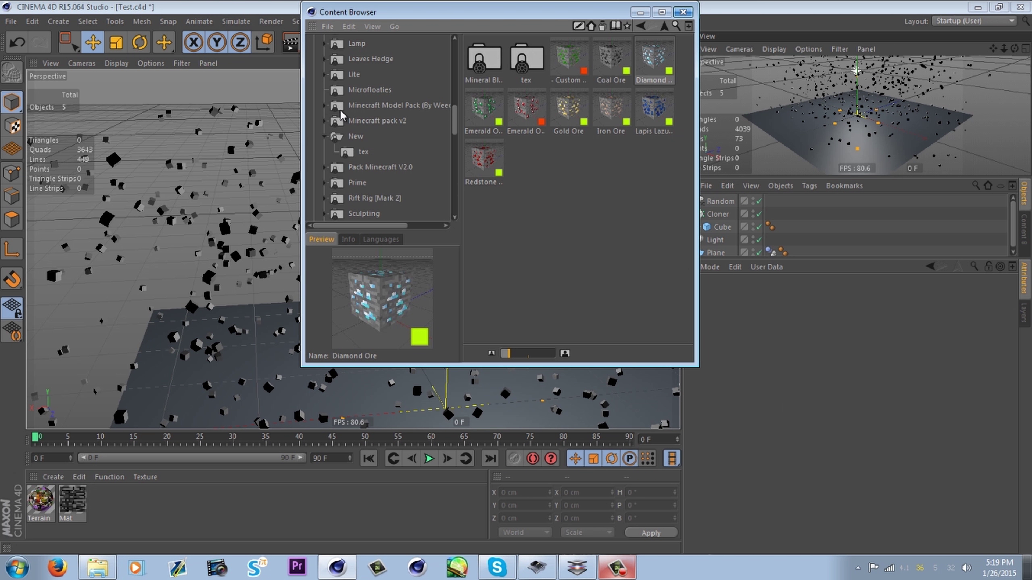
scroll(354, 123, up, 5)
click(373, 90)
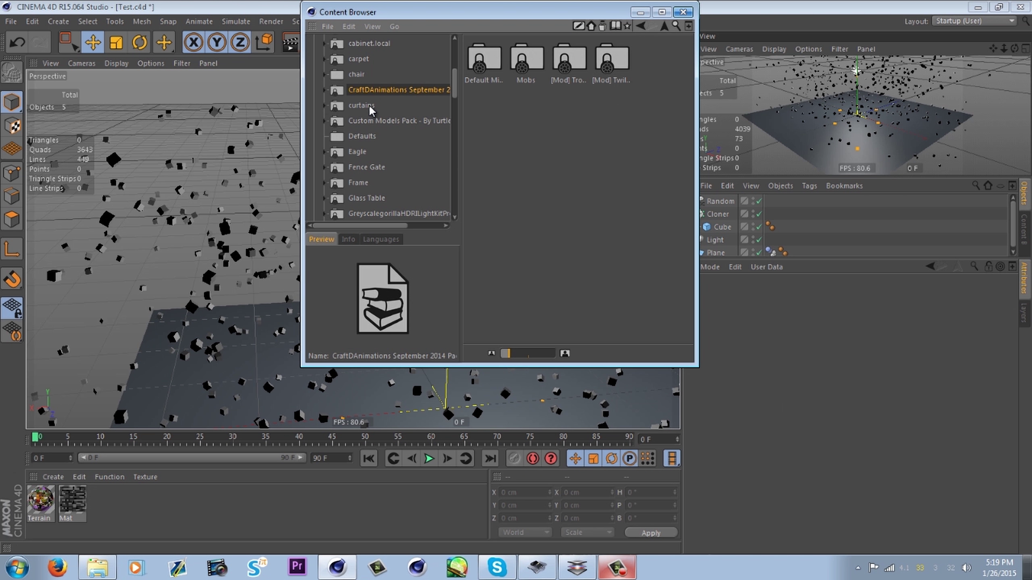
scroll(378, 129, up, 4)
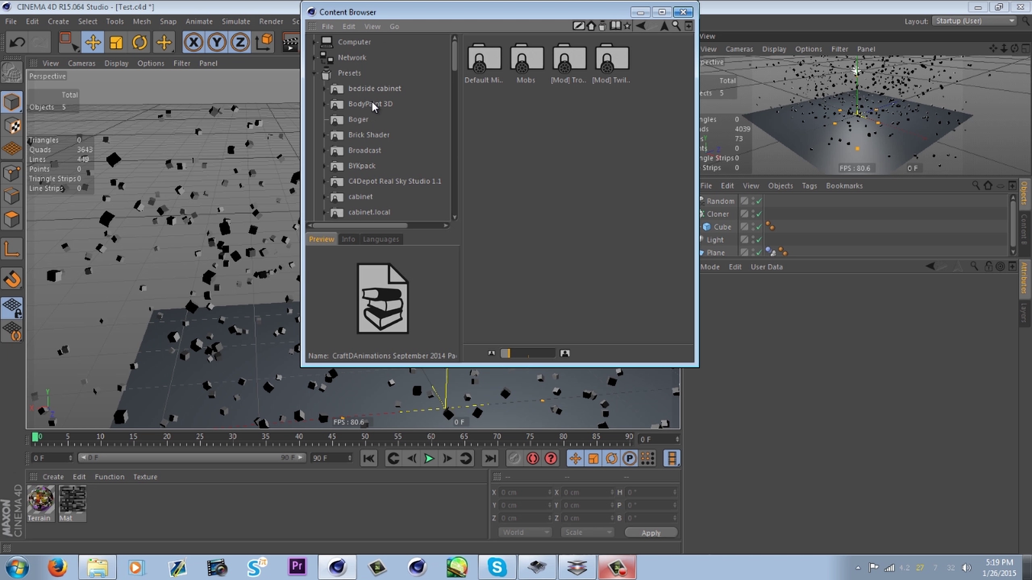
click(368, 167)
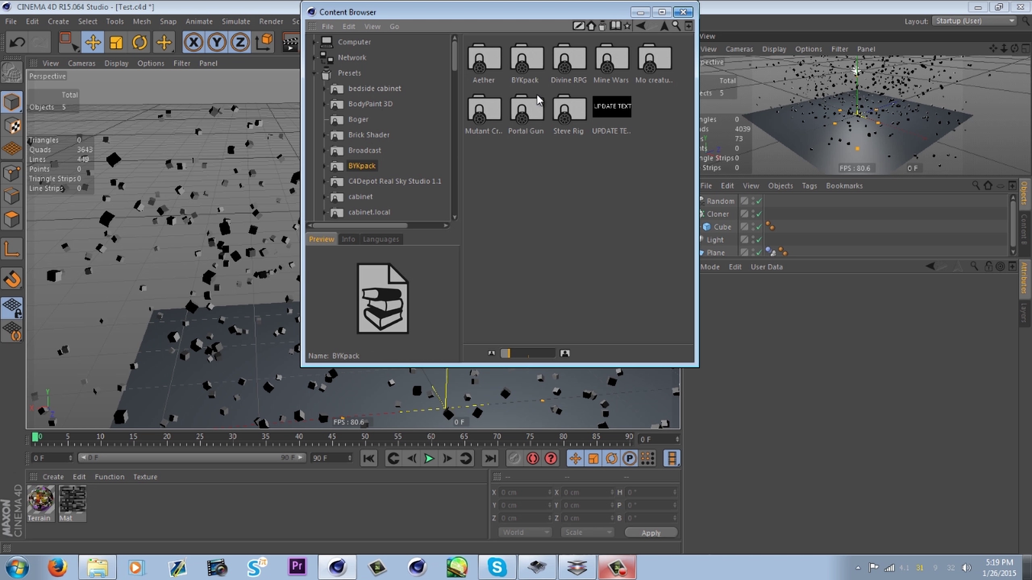
double_click(519, 67)
double_click(480, 67)
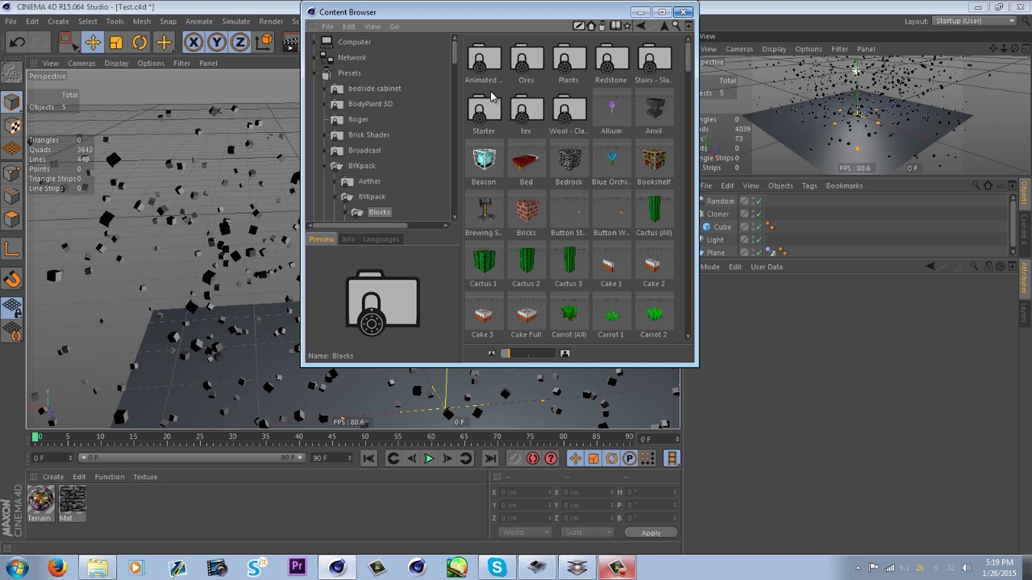
double_click(483, 173)
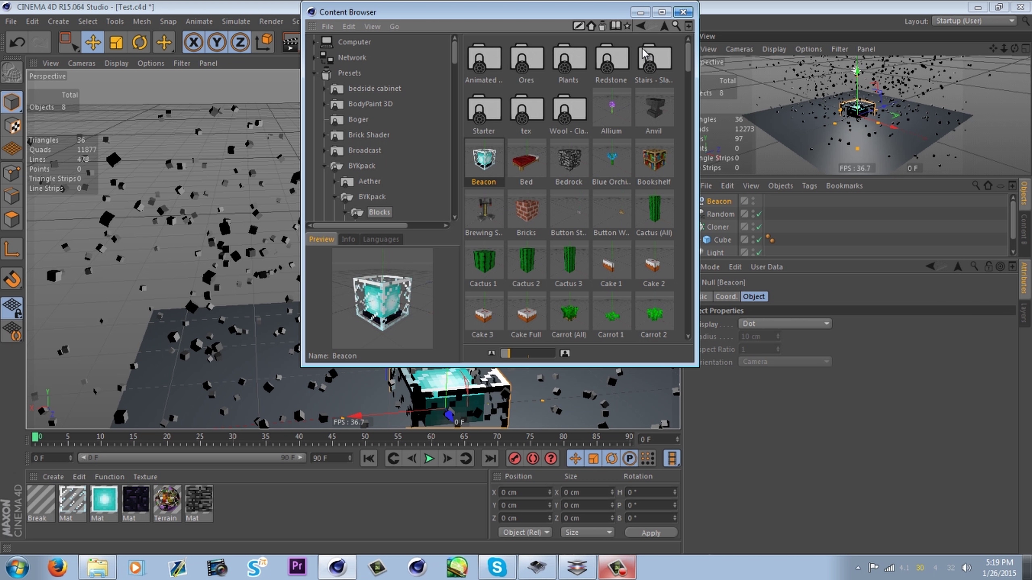
Minimize the Content Browser and raise the Beacon among the clones to about X 63, Y 208 and Z -71 cm
click(640, 12)
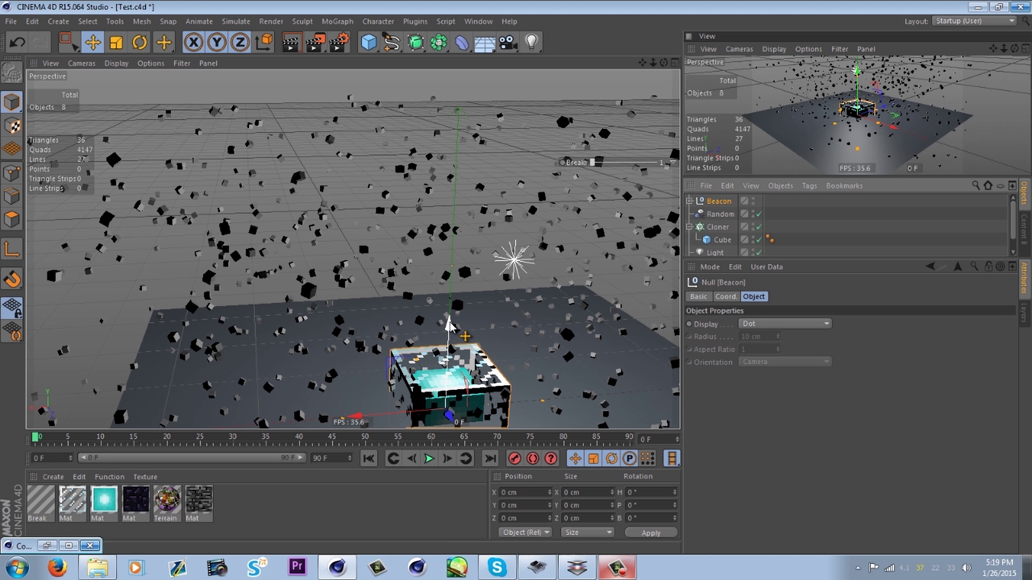
drag(430, 321, 358, 108)
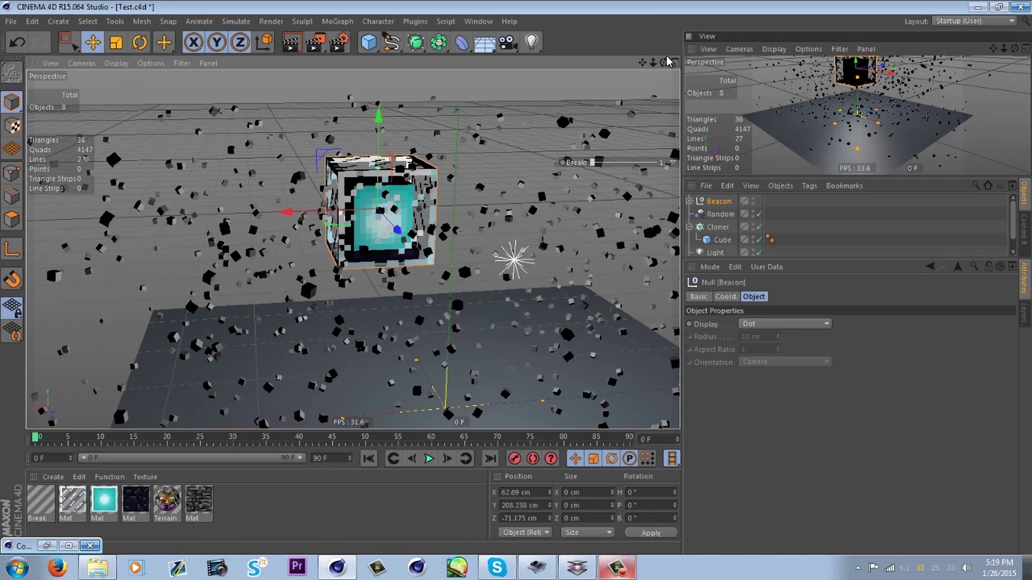
drag(663, 62, 634, 86)
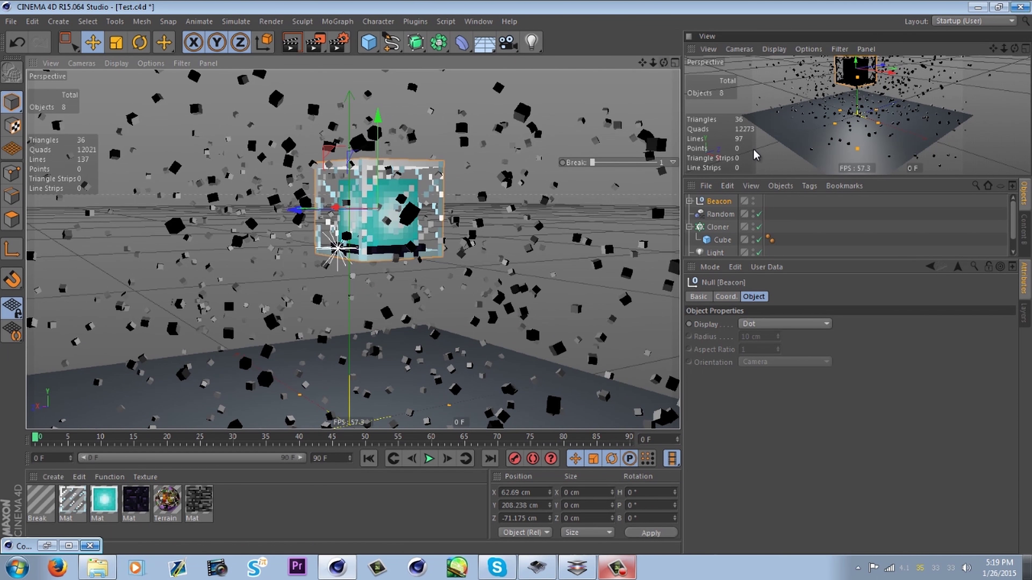
Replace the cube inside the Cloner with the Beacon and scale the Beacon down
drag(718, 242, 719, 233)
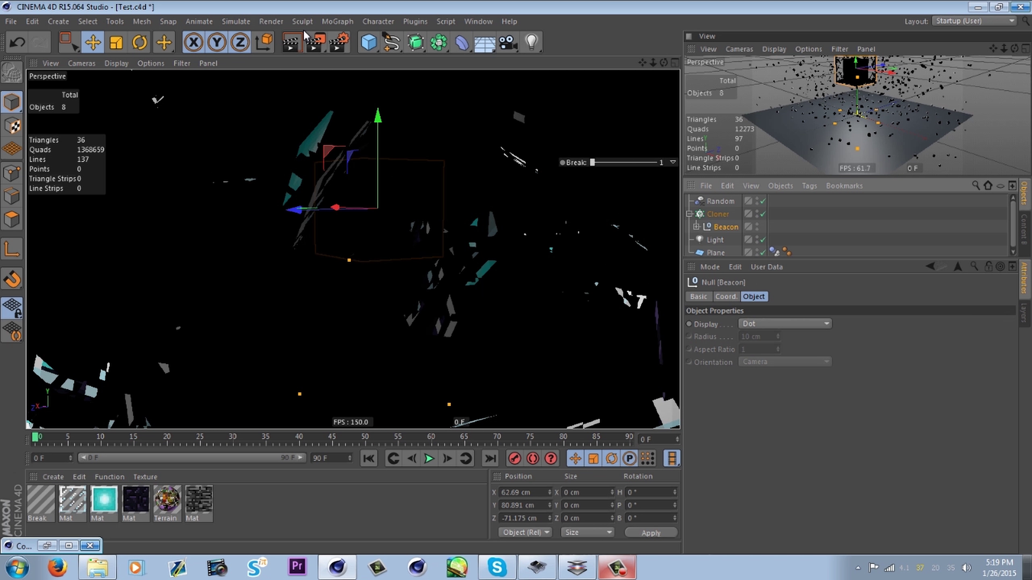
click(116, 41)
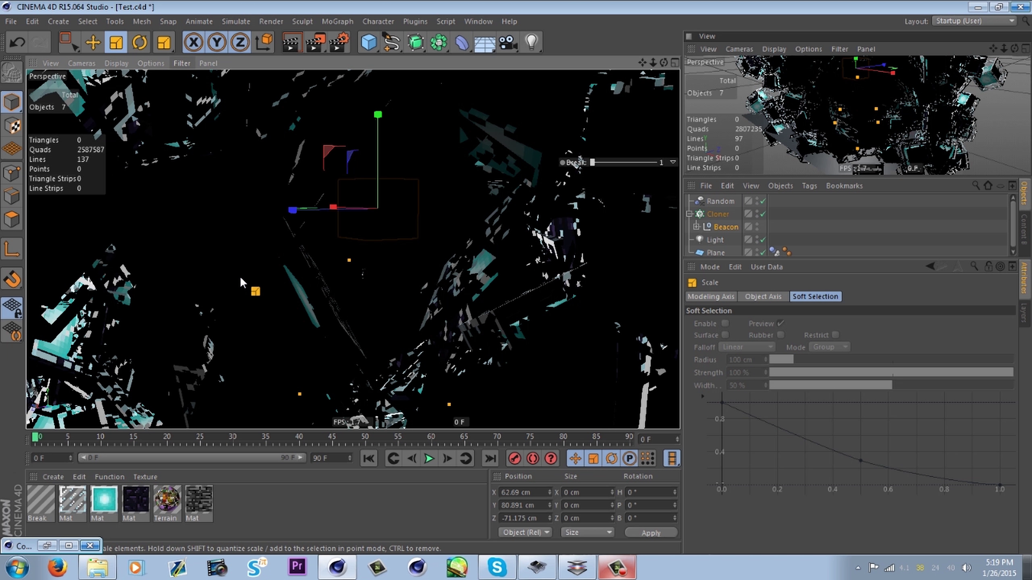
Set the Cloner's grid array count to 4 × 4 × 4
click(722, 216)
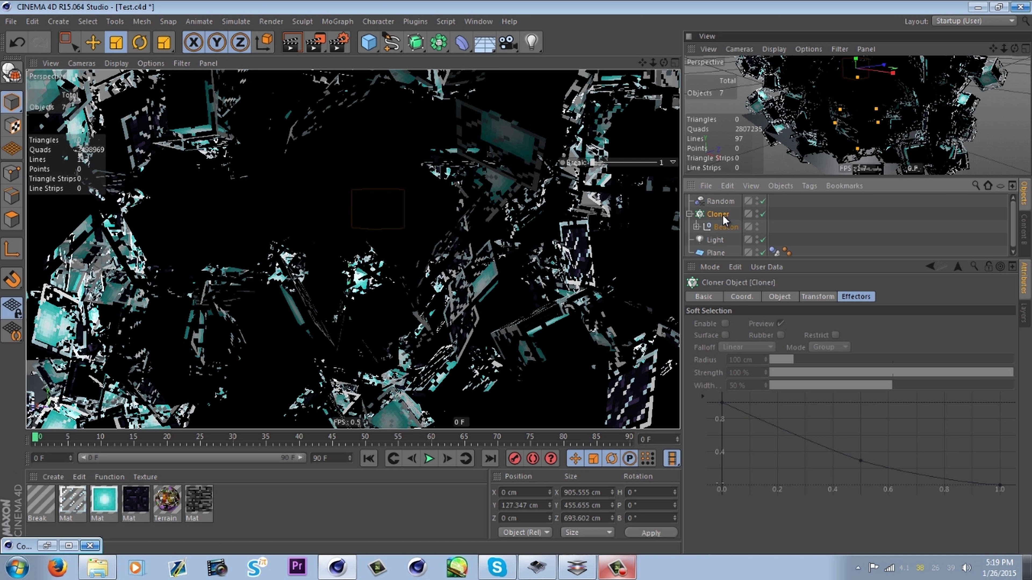
click(779, 296)
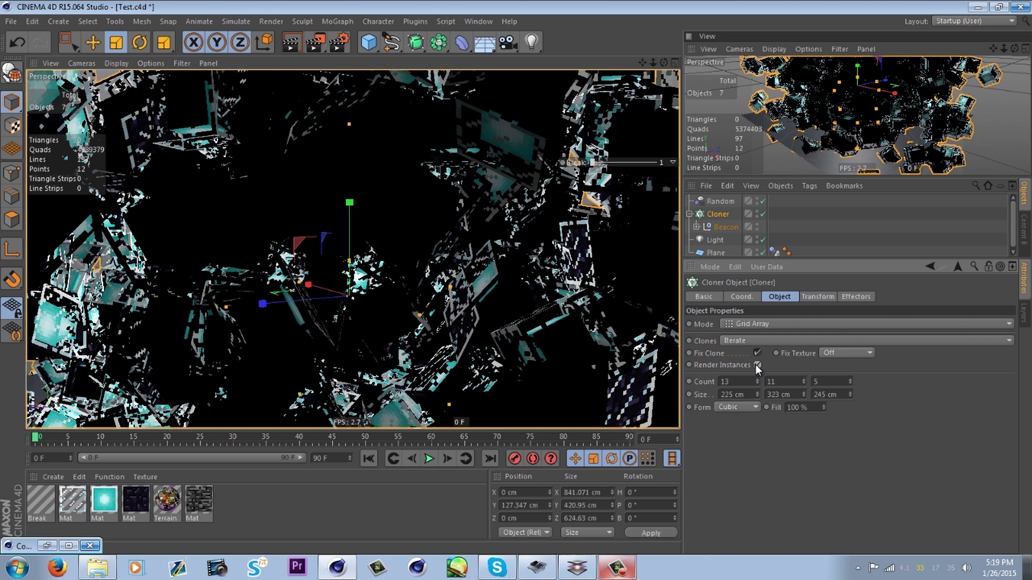
click(751, 380)
text(4)
key(Tab)
text(4)
key(Return)
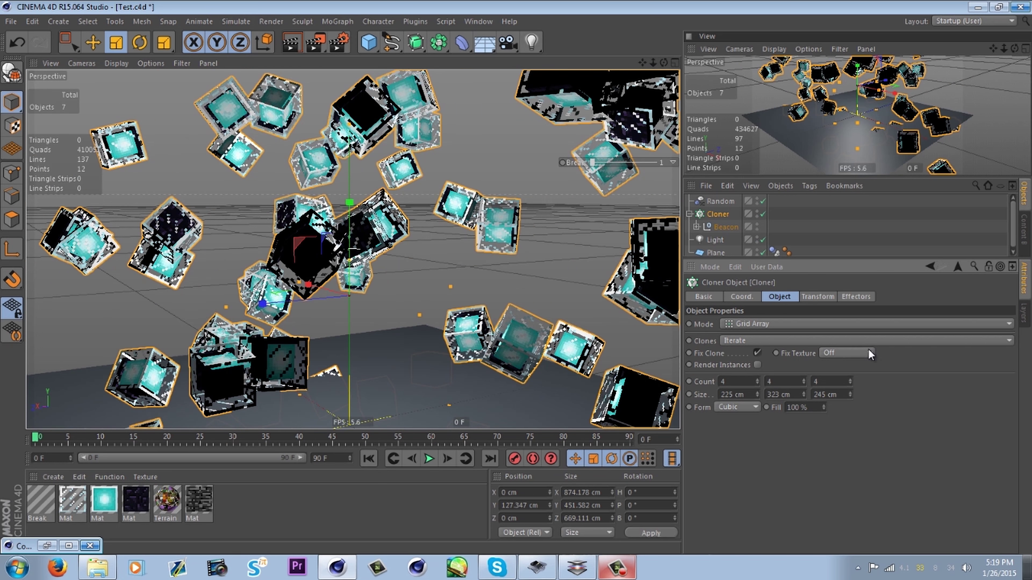
Set the Random effector's seed to 12374, rotation to H 787°, P 752°, B 740°, and position to X 440 cm, Y 100 cm
drag(663, 62, 309, 220)
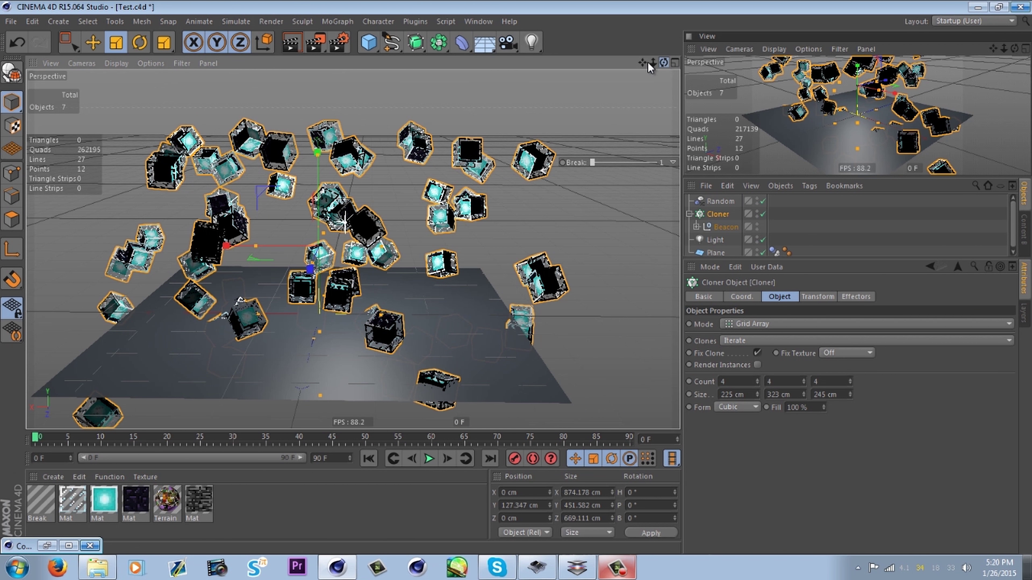
drag(650, 66, 636, 159)
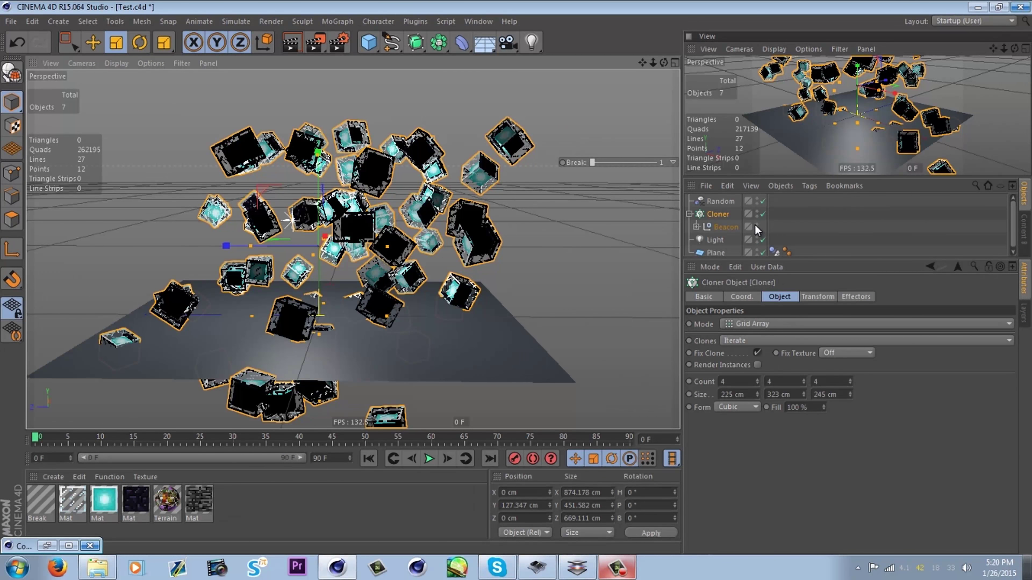
click(712, 201)
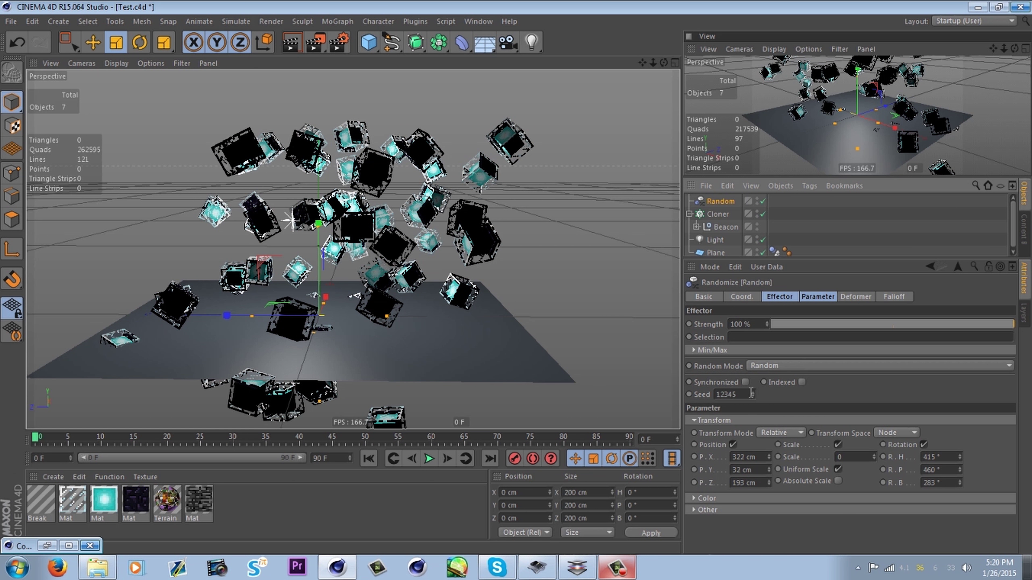
drag(750, 393, 808, 383)
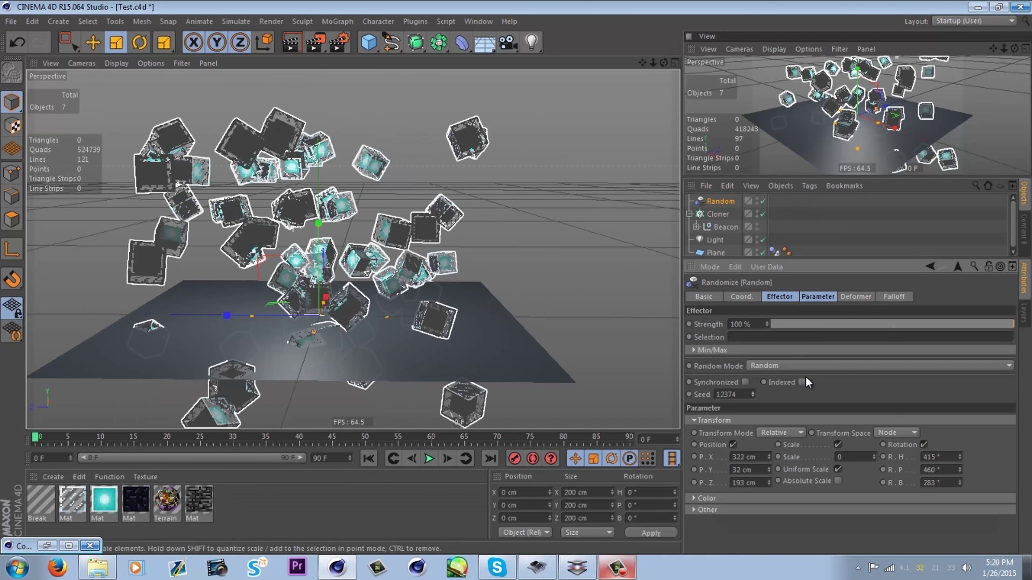
drag(960, 470, 959, 431)
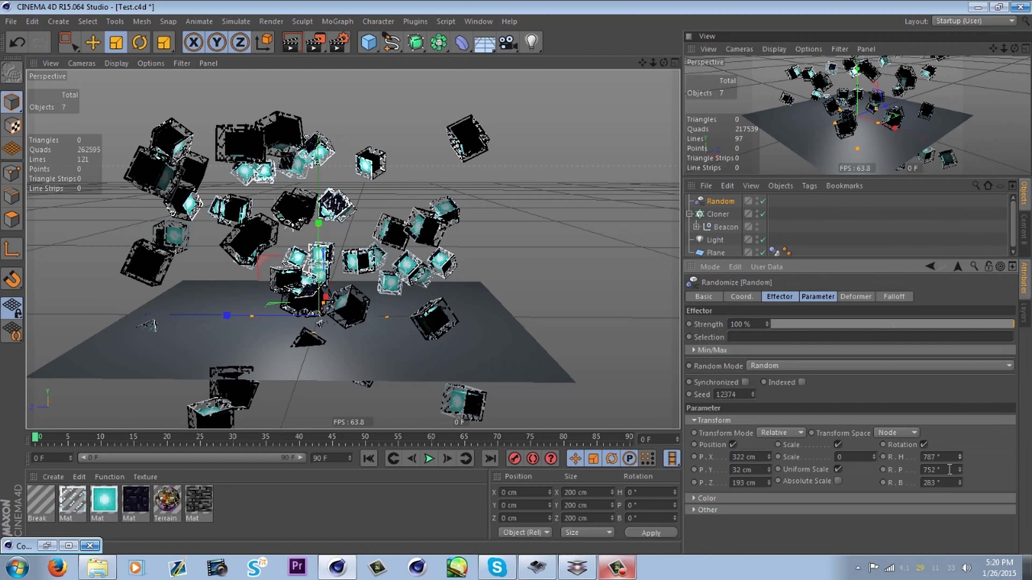
drag(960, 483, 960, 439)
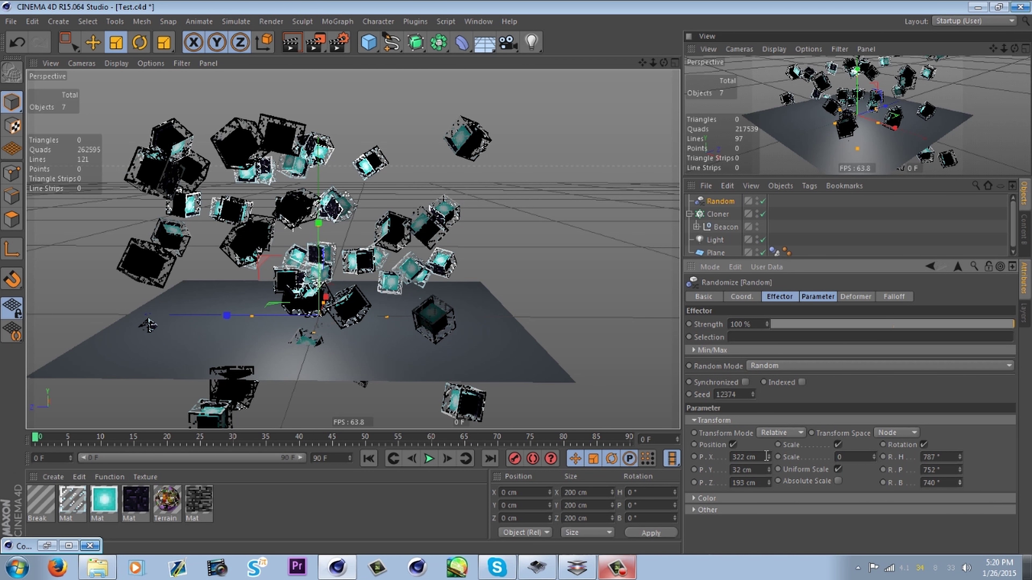
drag(768, 457, 798, 429)
Examine the randomized Beacon clones above the plane from several angles and distances
mouse_move(663, 62)
mouse_down()
mouse_move(150, 82)
mouse_move(491, 85)
mouse_move(449, 63)
mouse_up()
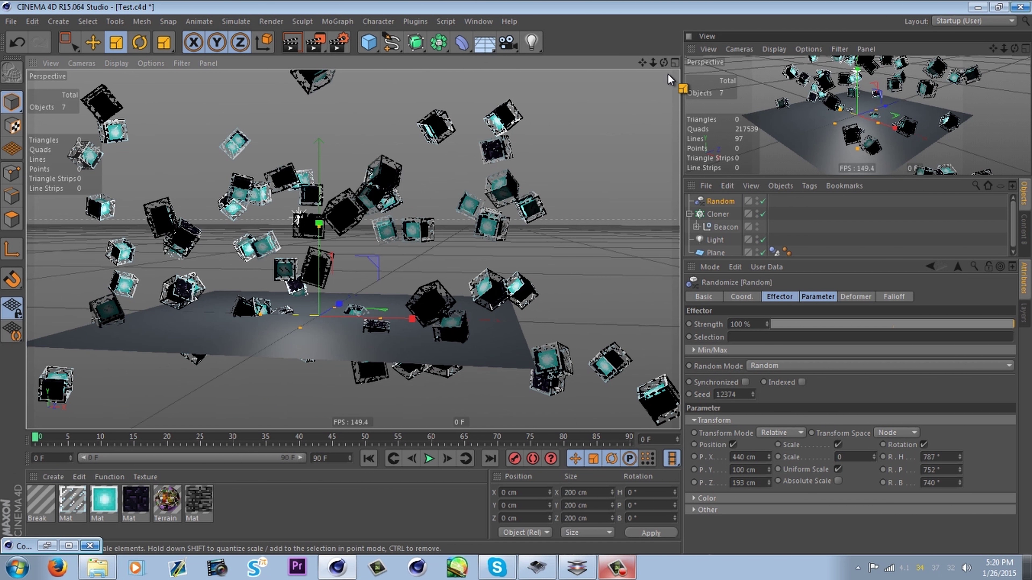
drag(642, 62, 451, 198)
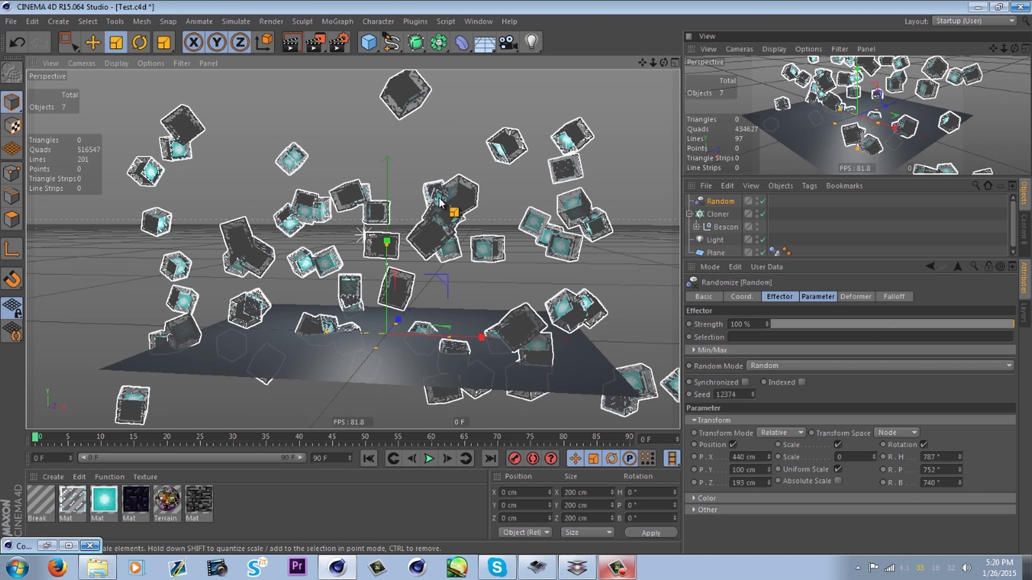
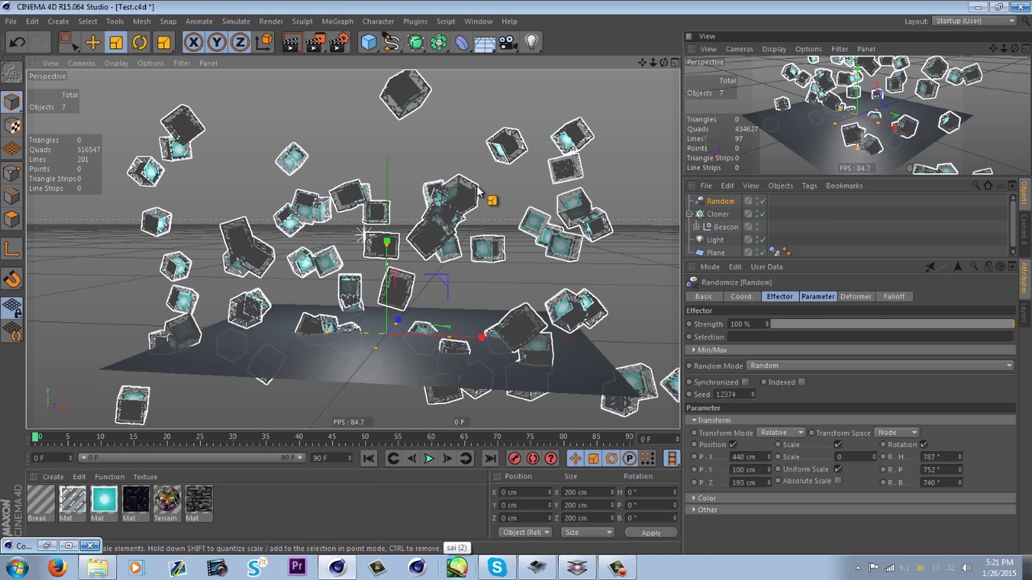
mouse_move(664, 65)
mouse_down()
mouse_move(466, 82)
mouse_move(640, 84)
mouse_move(668, 70)
mouse_move(654, 55)
mouse_move(678, 56)
mouse_up()
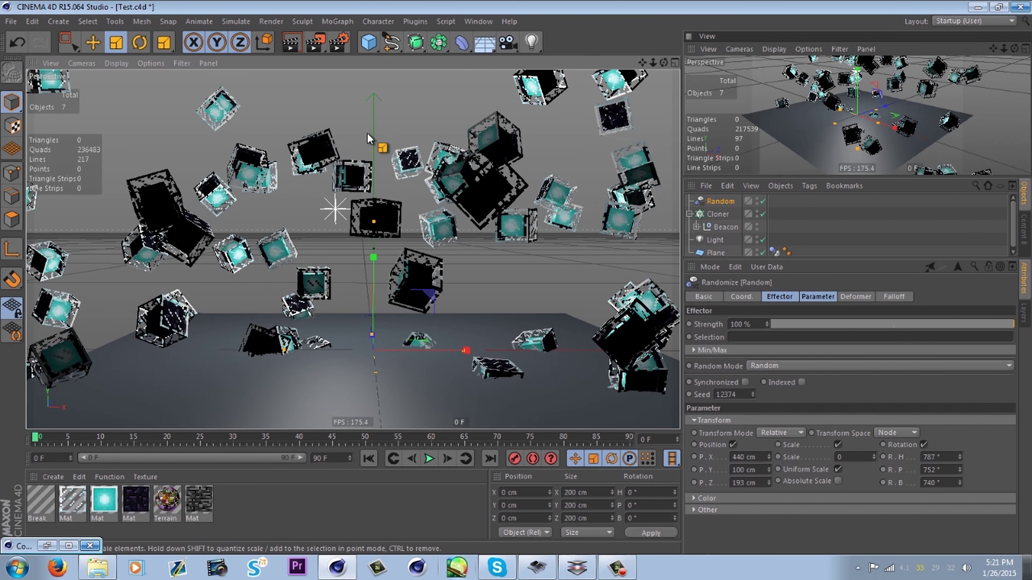
scroll(426, 250, up, 3)
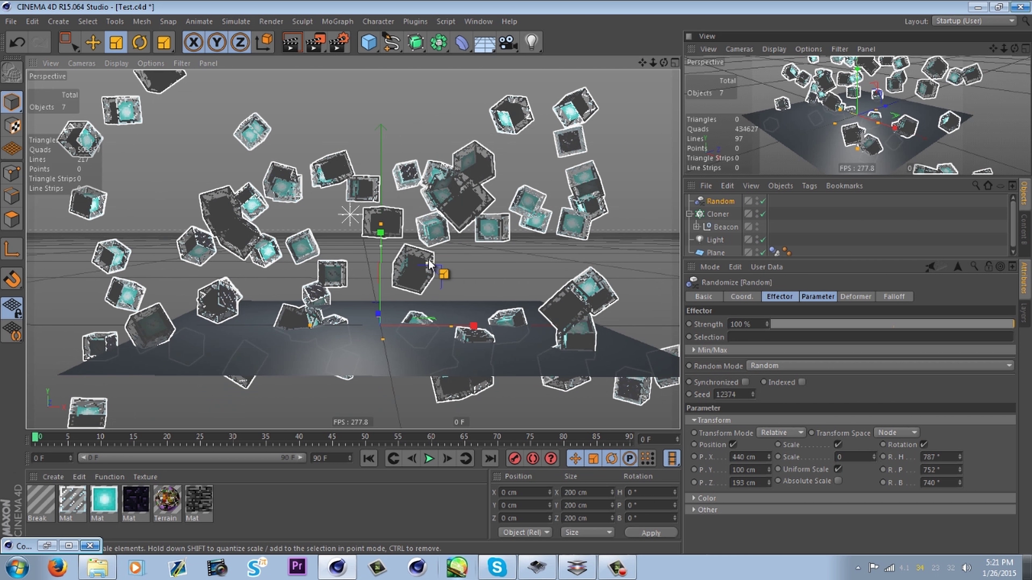
scroll(454, 322, down, 5)
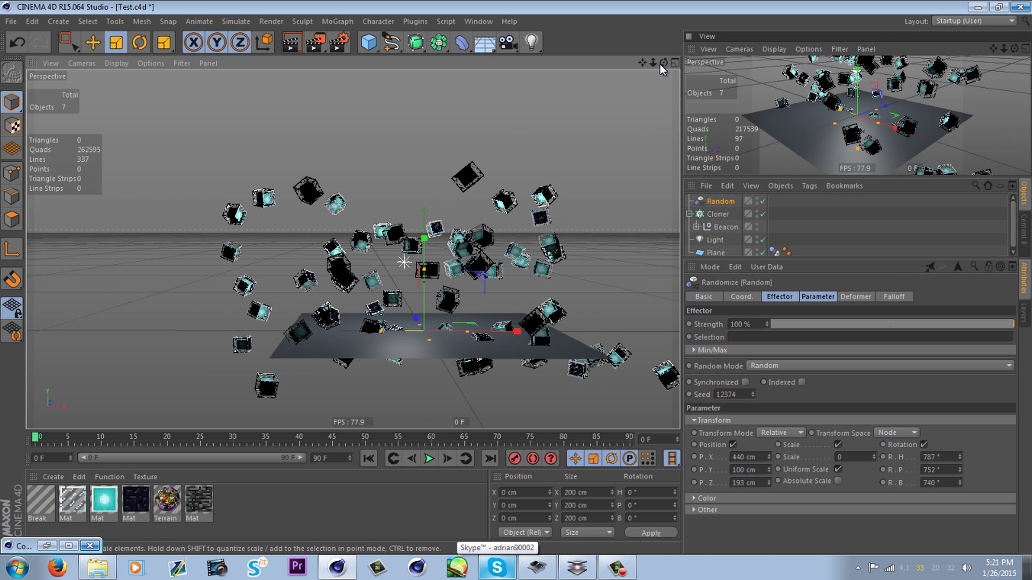
drag(663, 63, 577, 163)
scroll(499, 284, up, 3)
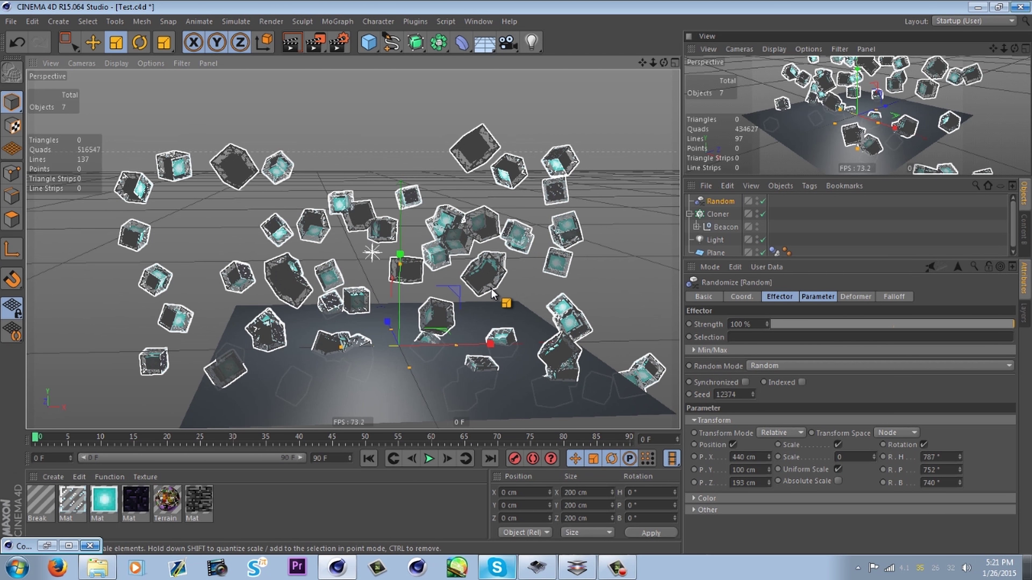
scroll(493, 293, up, 2)
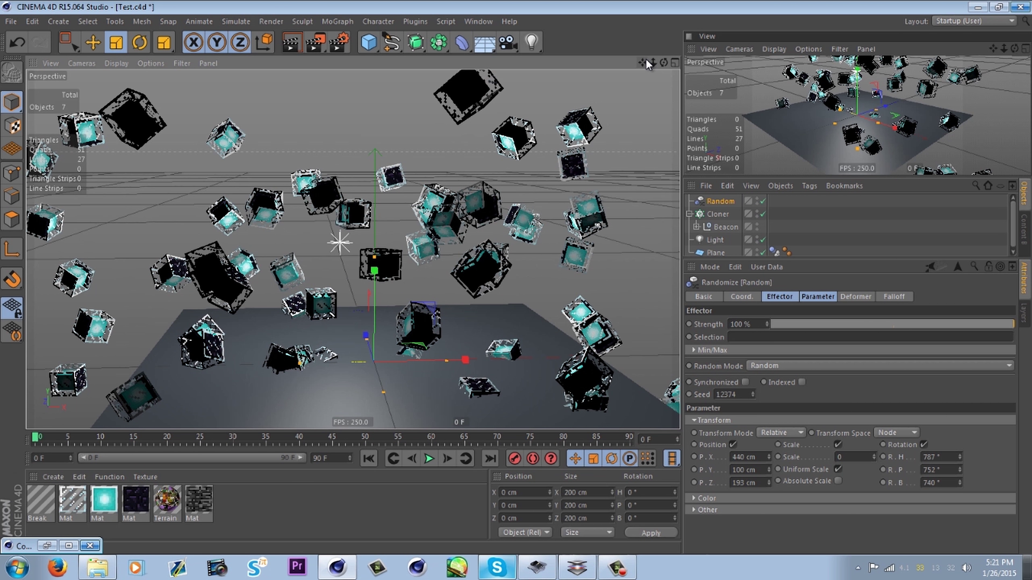
drag(648, 63, 638, 131)
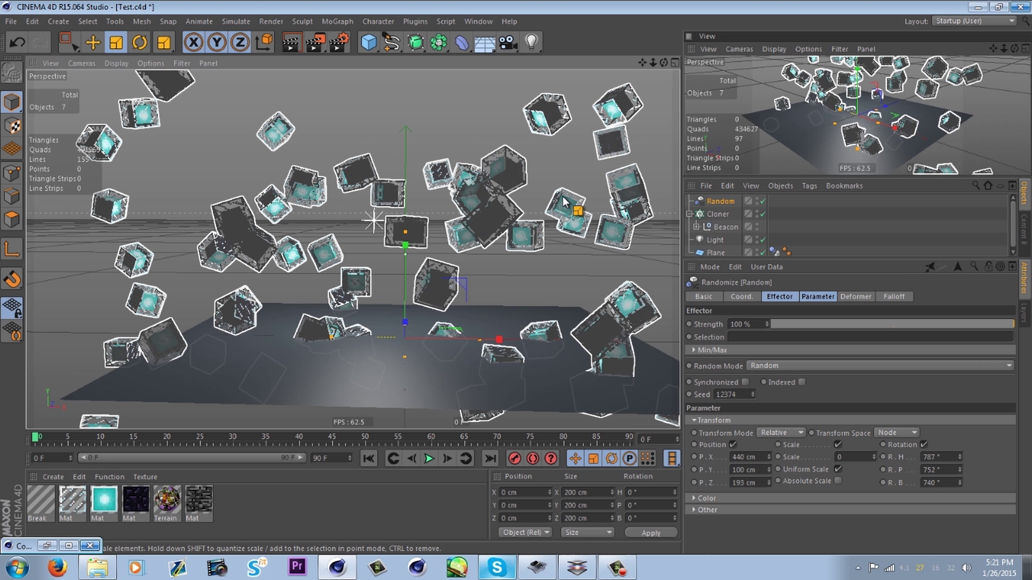
Copy the Beacon out of the Cloner and move the copy to about X -227, Y 339 and Z 178 cm
click(690, 214)
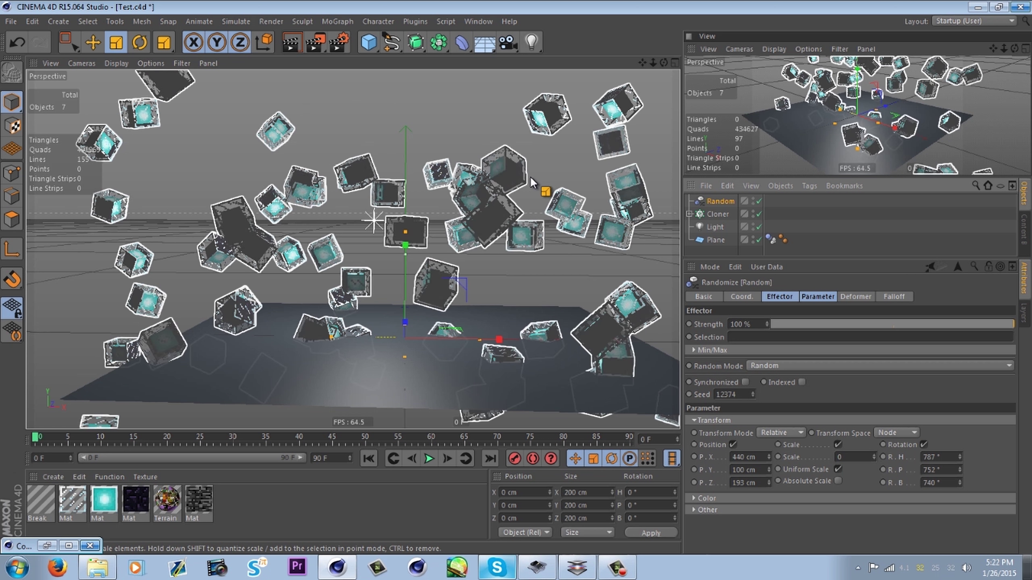
click(690, 215)
click(724, 228)
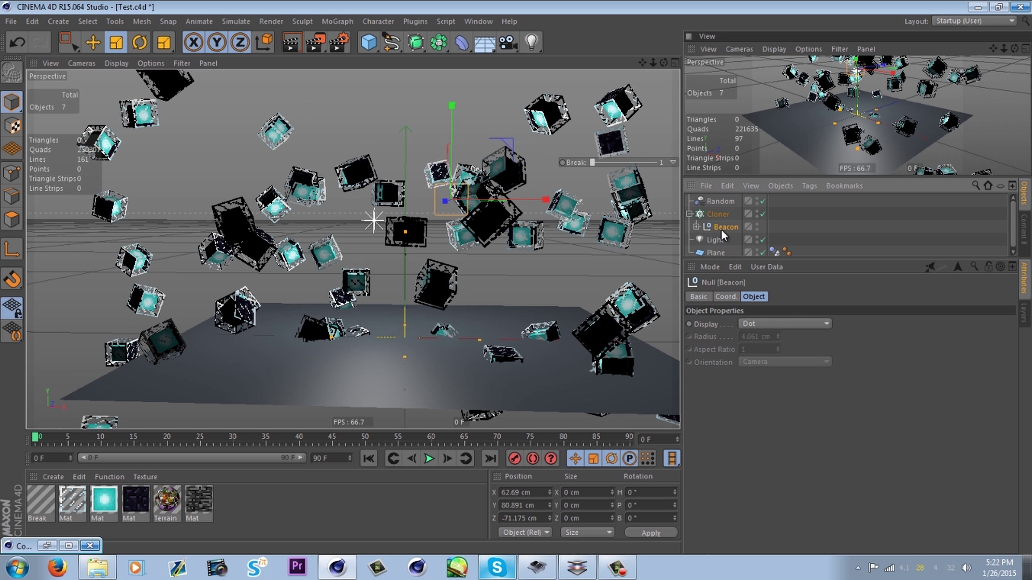
ctrl+drag(719, 199, 720, 200)
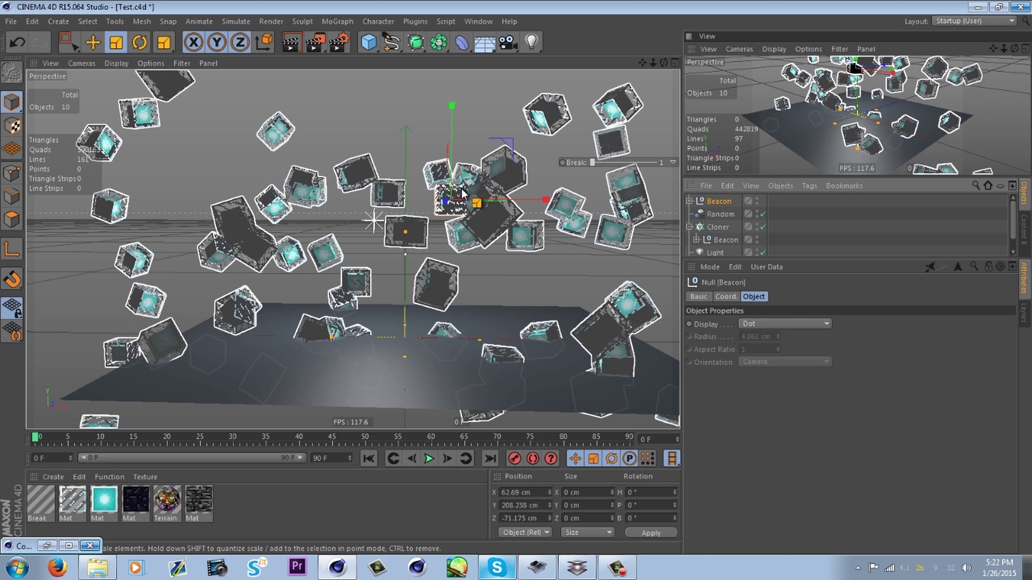
click(93, 42)
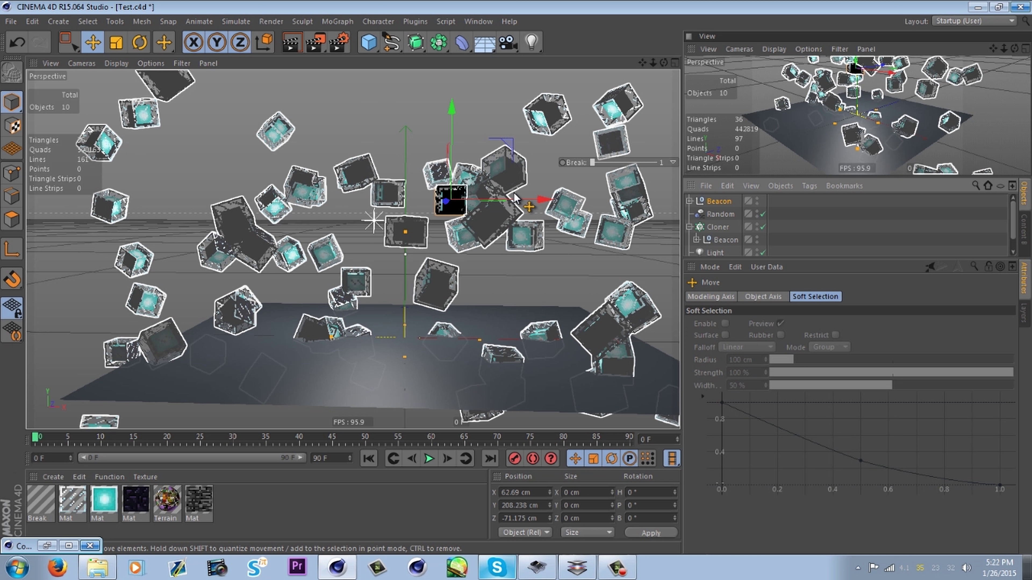
drag(545, 199, 345, 156)
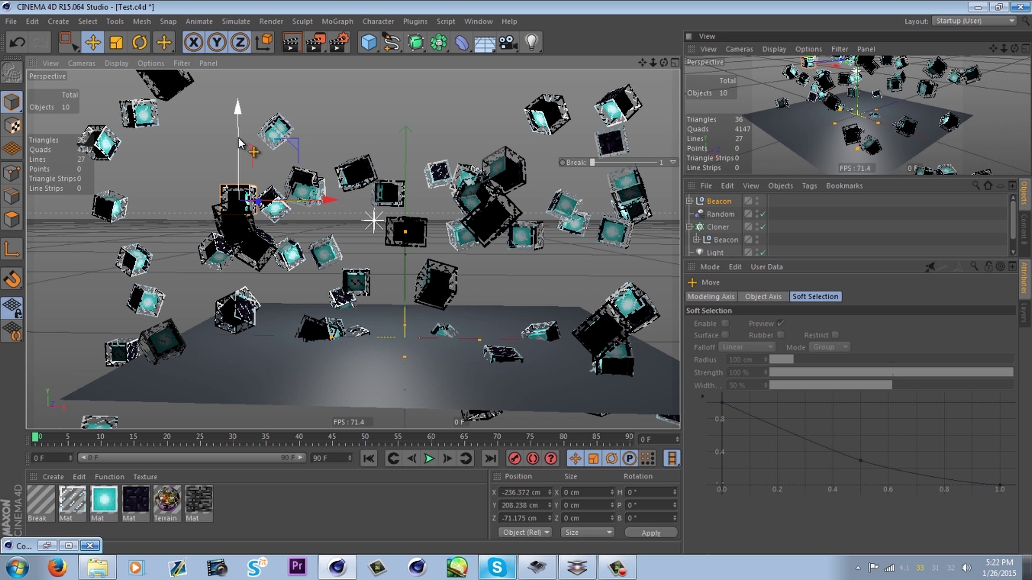
drag(240, 143, 289, 132)
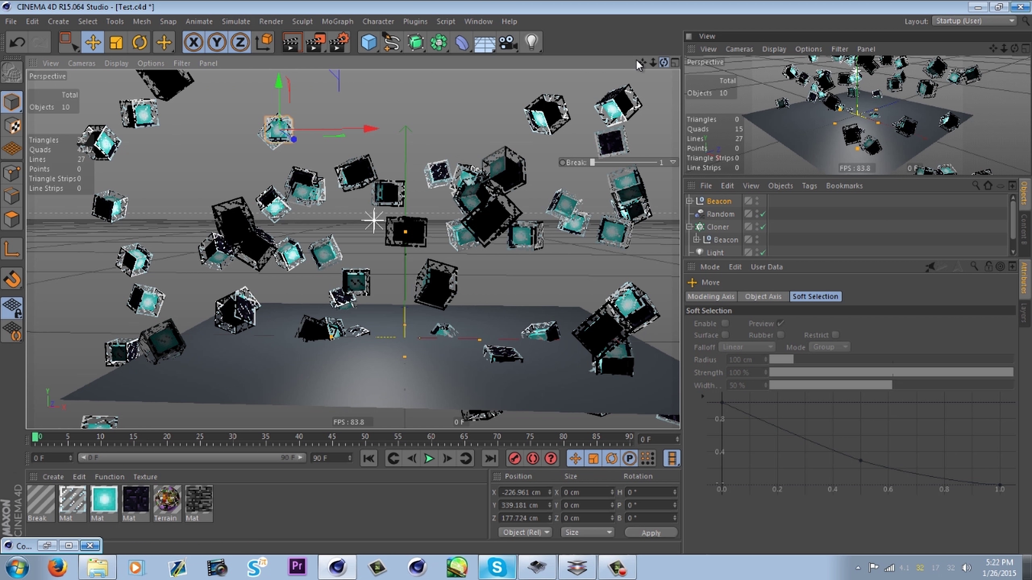
Delete the separate Beacon copy from the scene
drag(663, 62, 670, 98)
click(689, 227)
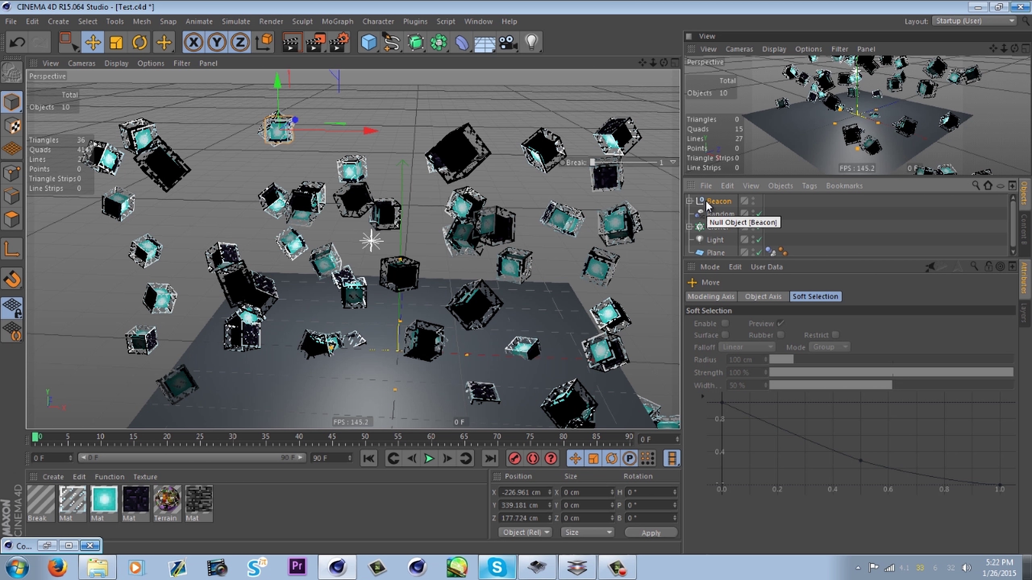
key(Delete)
Delete the Beacon from inside the Cloner
click(709, 215)
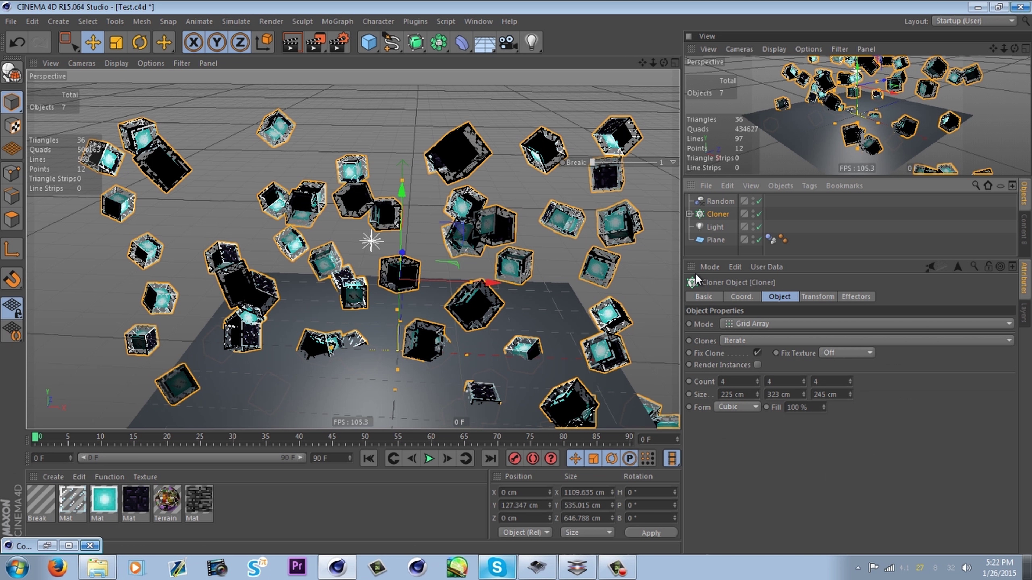
drag(653, 62, 479, 188)
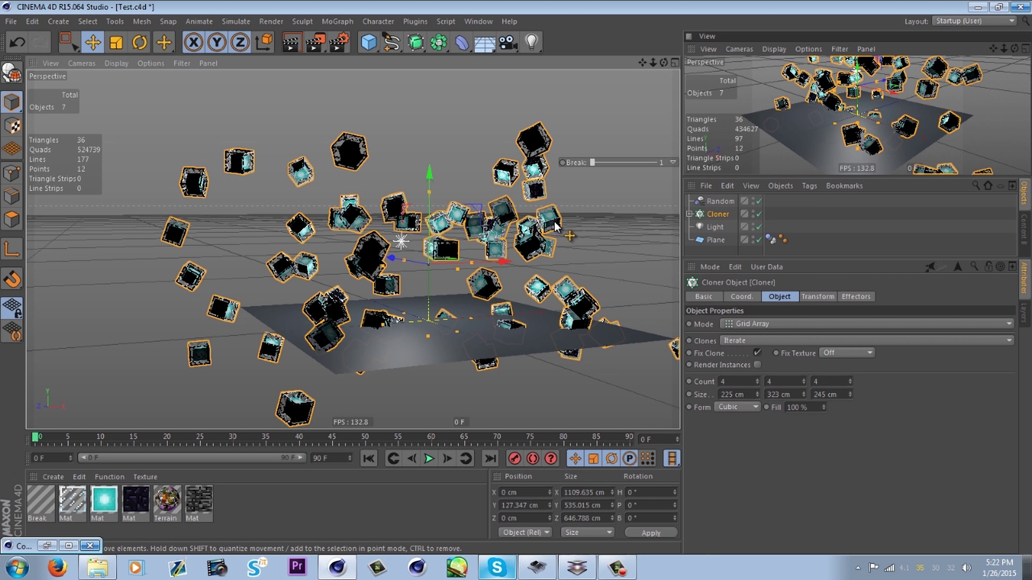
click(690, 214)
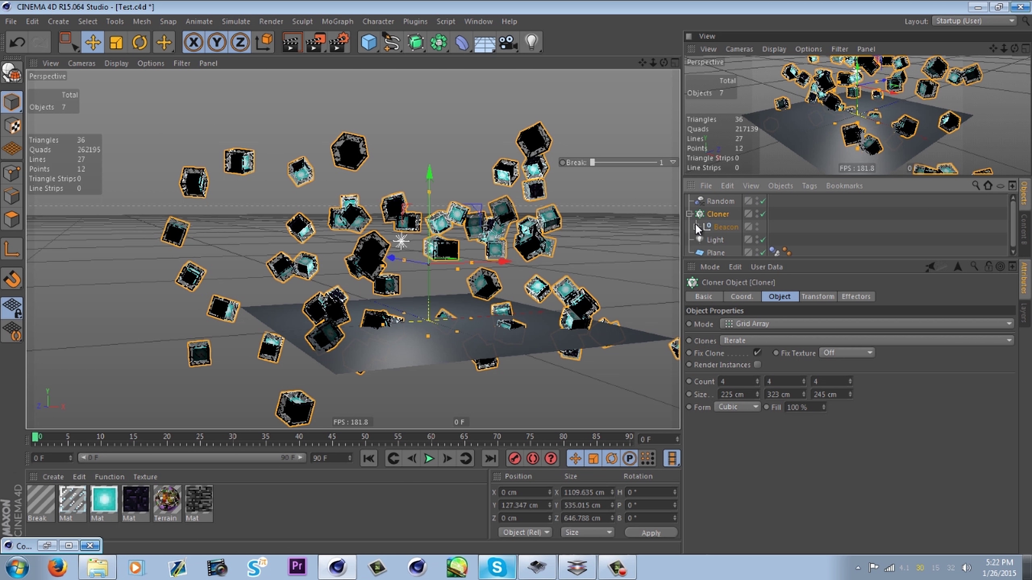
click(717, 227)
key(Delete)
click(478, 22)
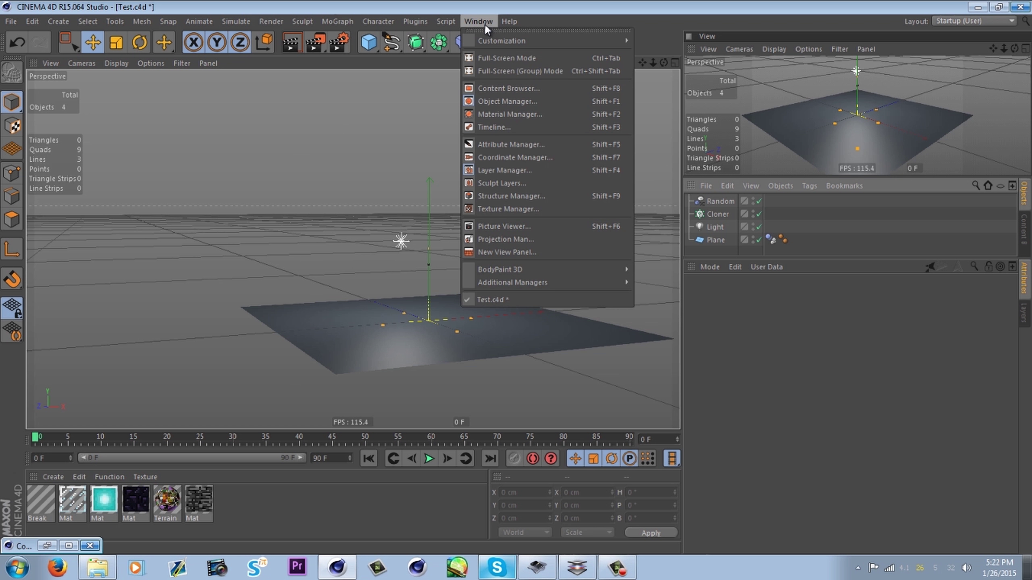
click(838, 229)
Undo the Beacon cloning and effector changes, back to the small cube clones with the Beacon unplaced at the origin
key(ctrl+z)
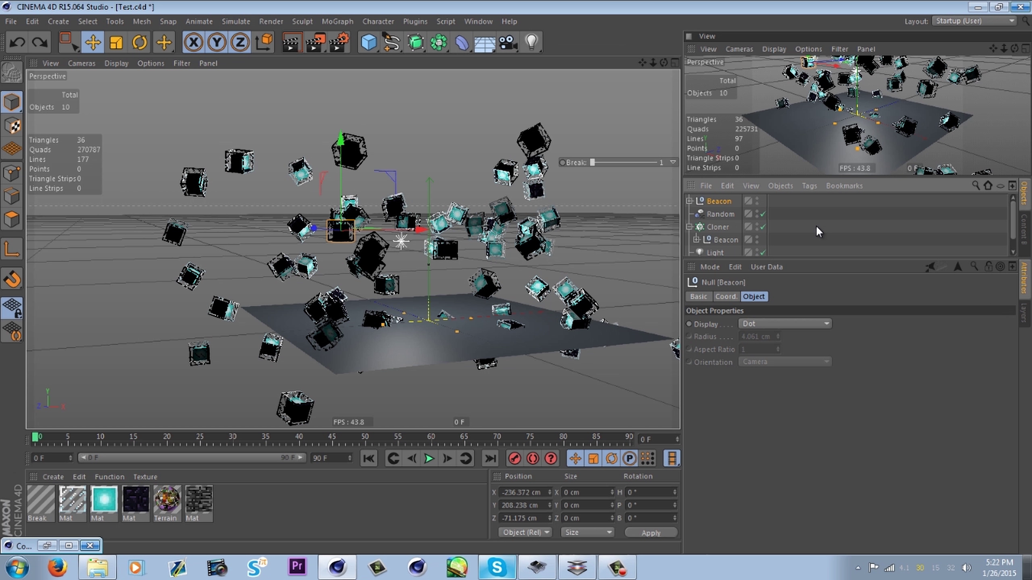
key(ctrl+z)
key(ctrl+z)
key(ctrl+z)
key(ctrl+z)
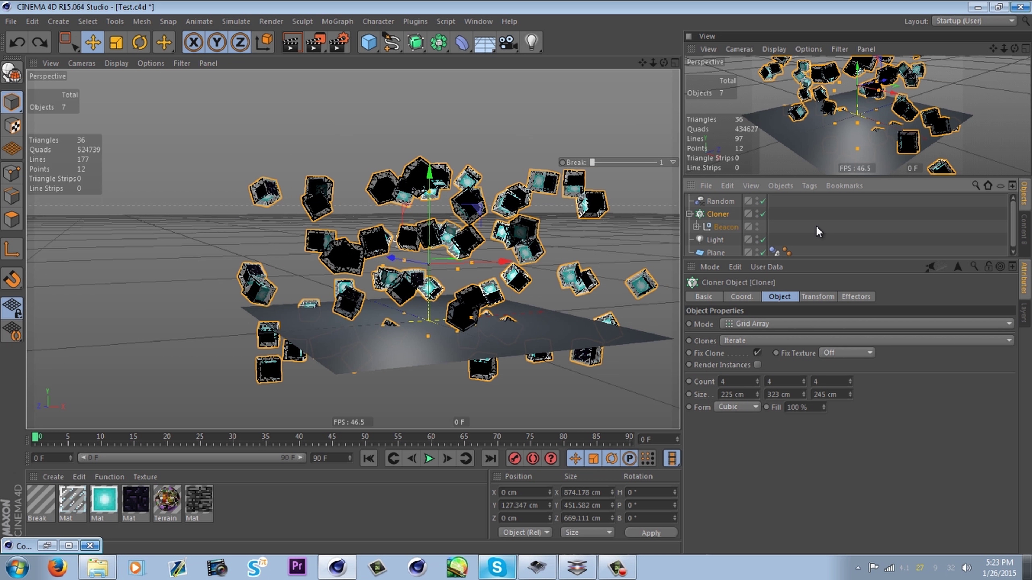
key(ctrl+z)
key(ctrl+z)
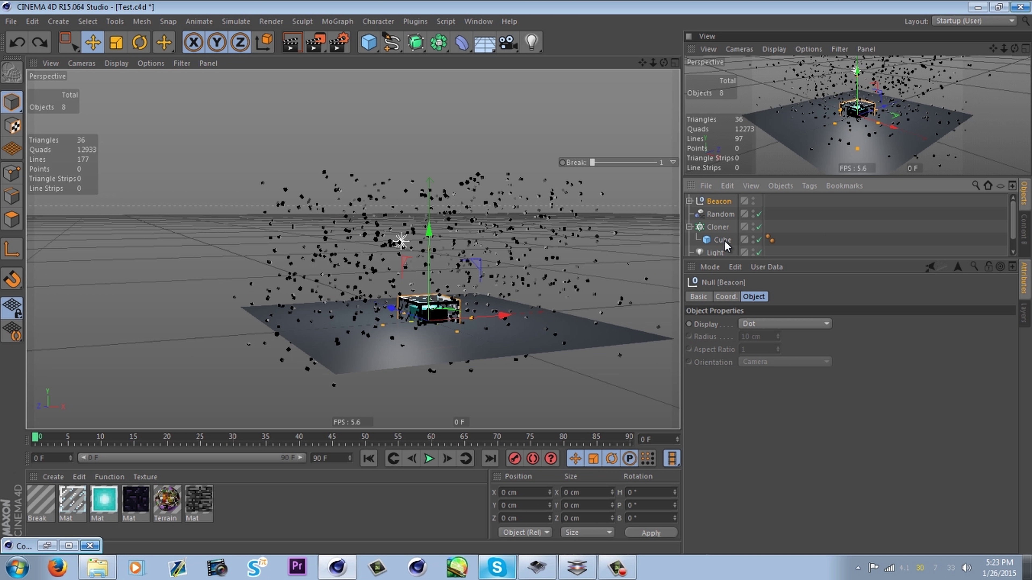
Delete the Beacon from the scene
key(Delete)
click(720, 228)
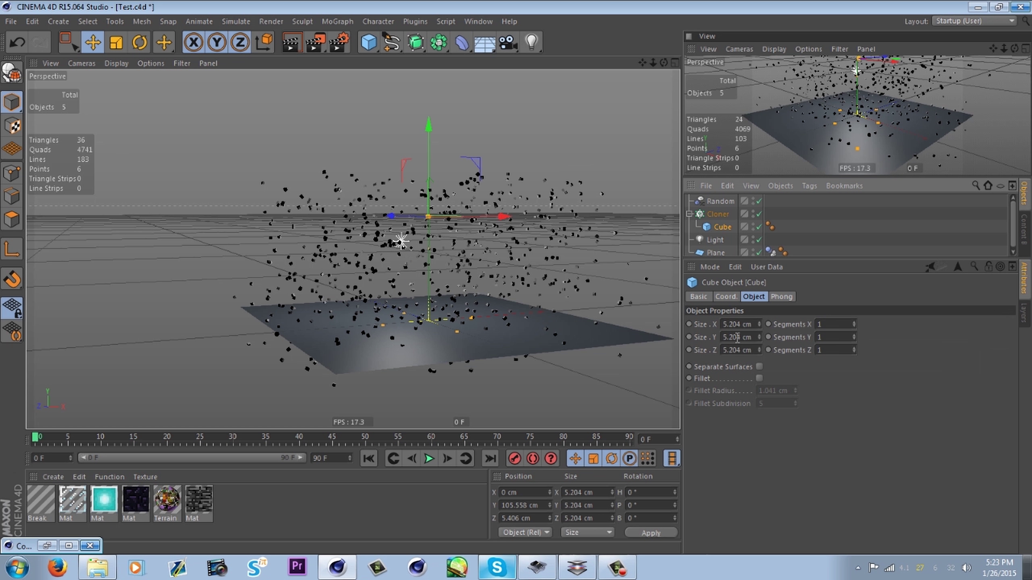
Set the Cloner's grid count to 2 by 2 by 2
click(716, 214)
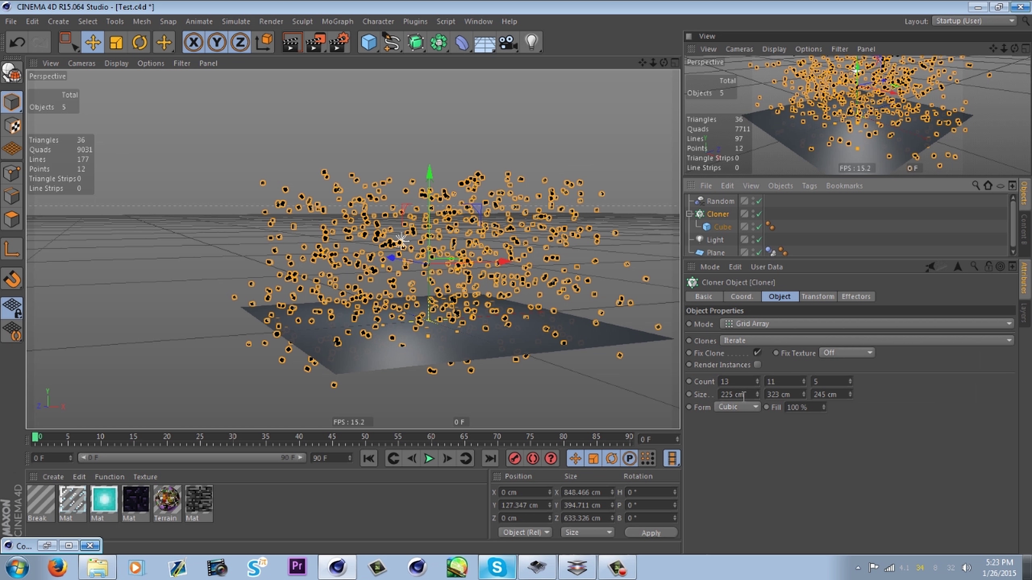
click(744, 380)
text(2)
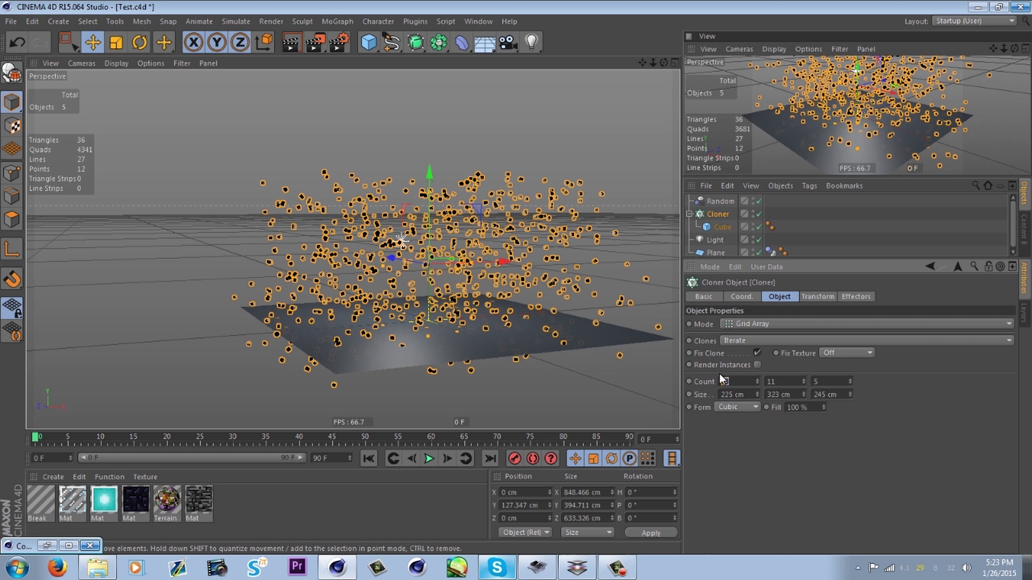
key(Tab)
text(22)
key(Return)
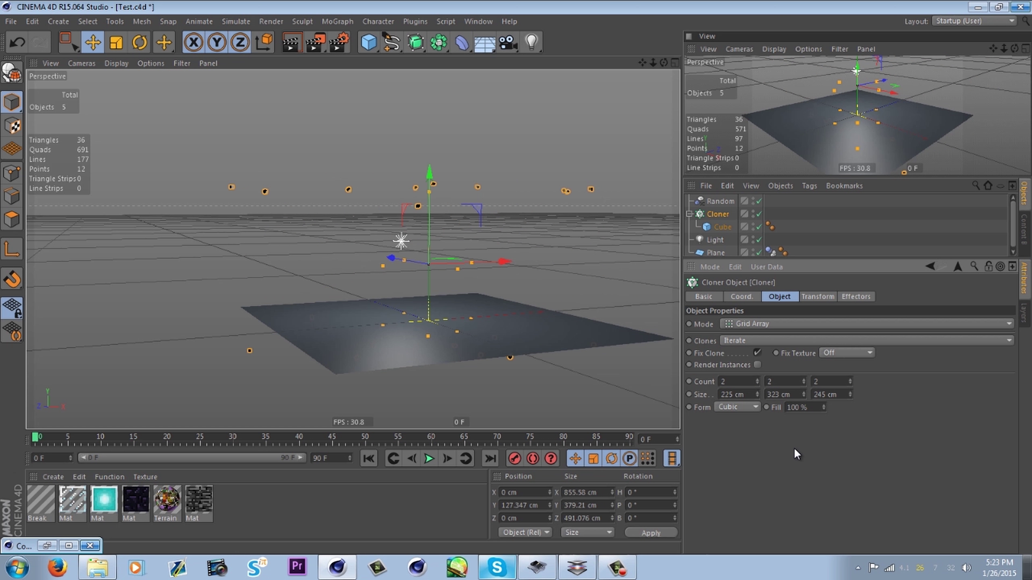
Set the Cloner's grid size to 100 cm in all three directions
scroll(590, 300, up, 3)
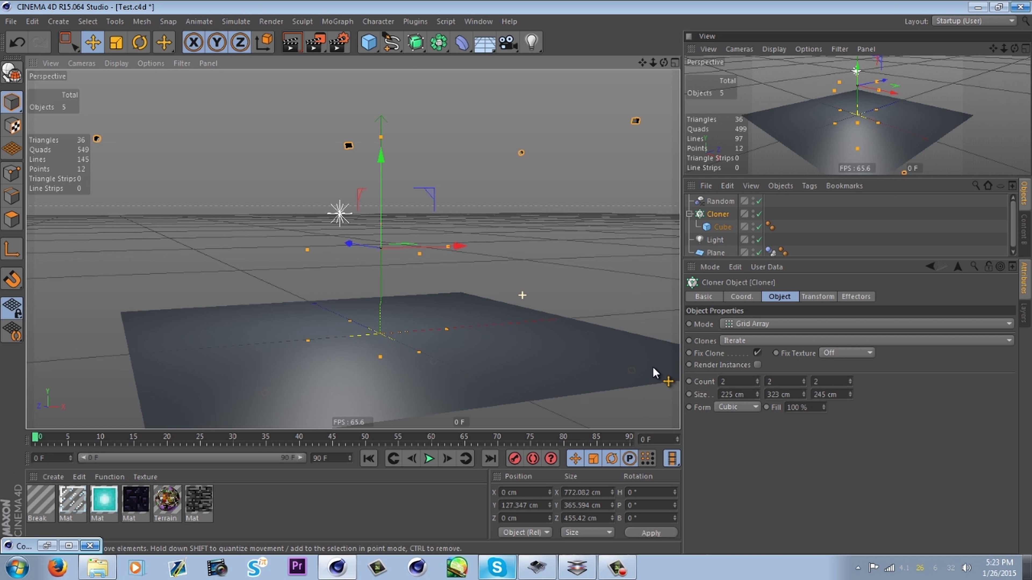
click(747, 394)
text(1)
text(10)
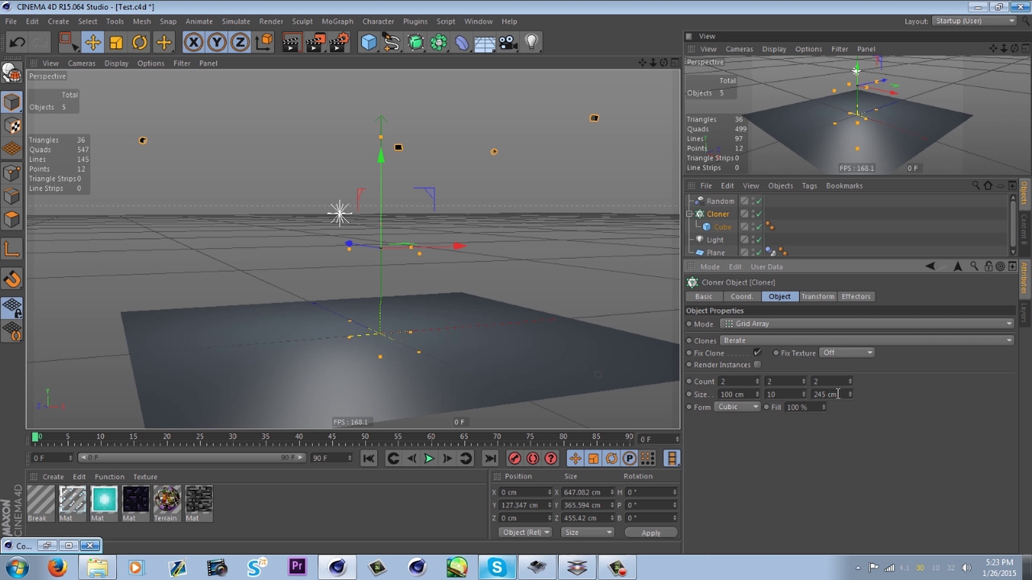
text(100)
key(Return)
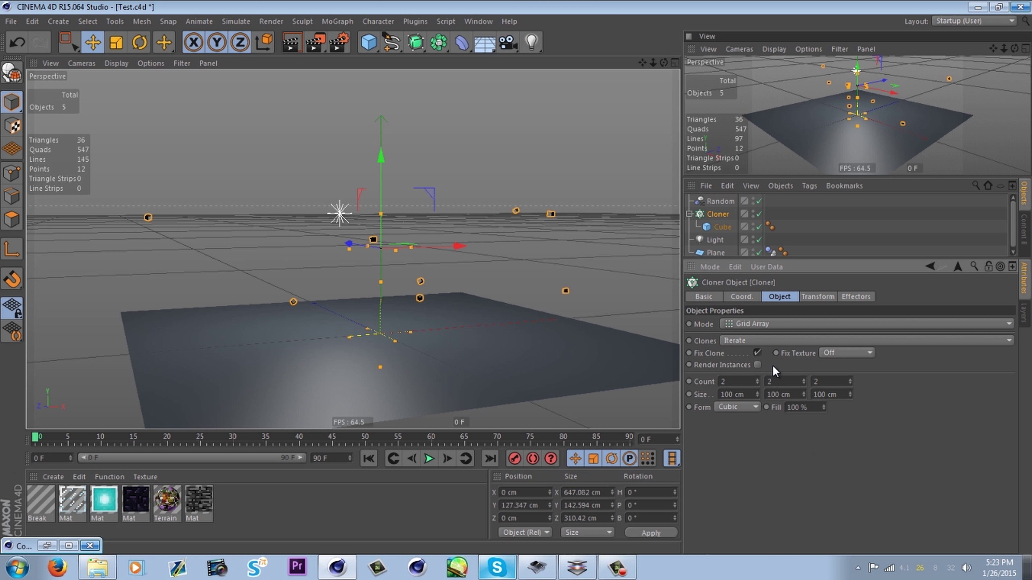
Disable the Random effector so the clones form a regular grid
click(758, 200)
scroll(423, 281, up, 5)
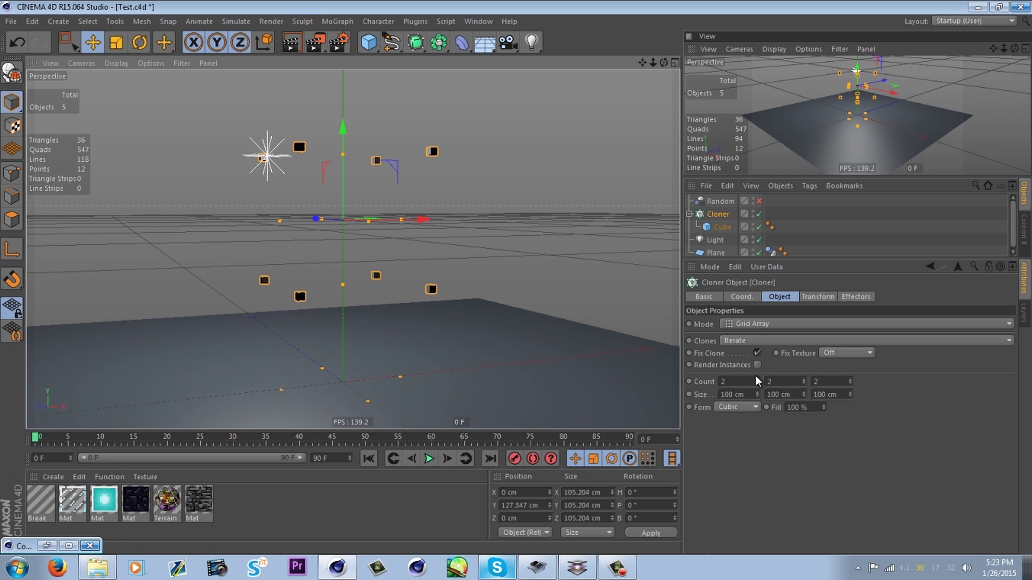
Raise the Cloner's X count to 11 and enable Render Instances
drag(754, 375, 755, 368)
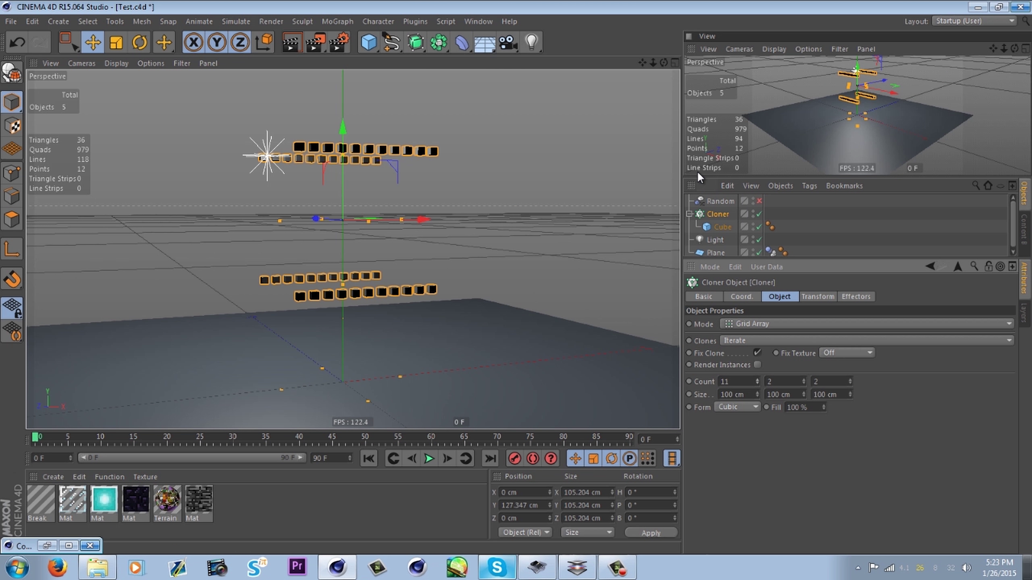
mouse_move(663, 63)
mouse_down()
mouse_move(925, 81)
mouse_move(691, 61)
mouse_up()
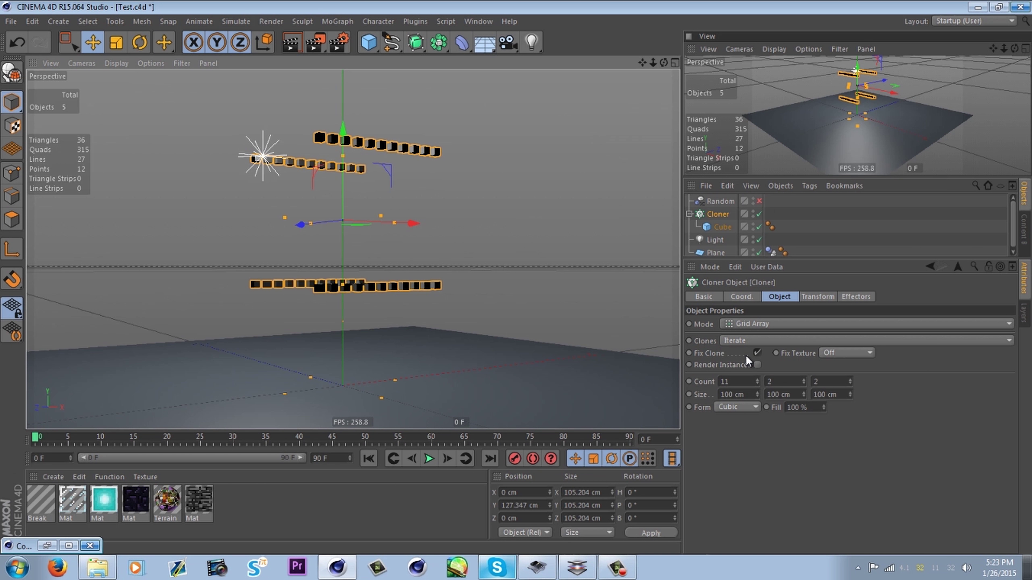
click(757, 365)
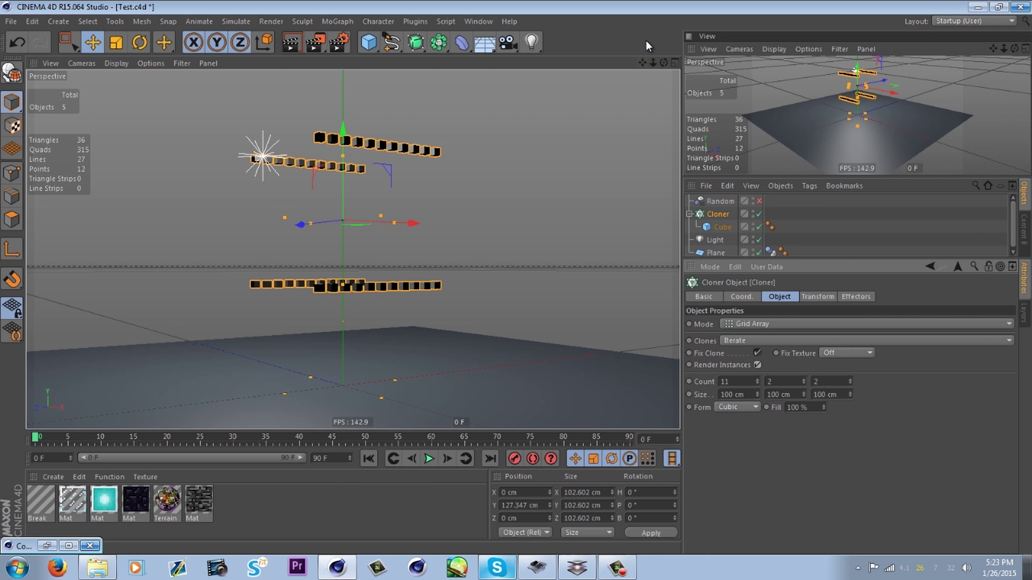
mouse_move(668, 67)
mouse_down()
mouse_move(836, 104)
mouse_move(373, 102)
mouse_up()
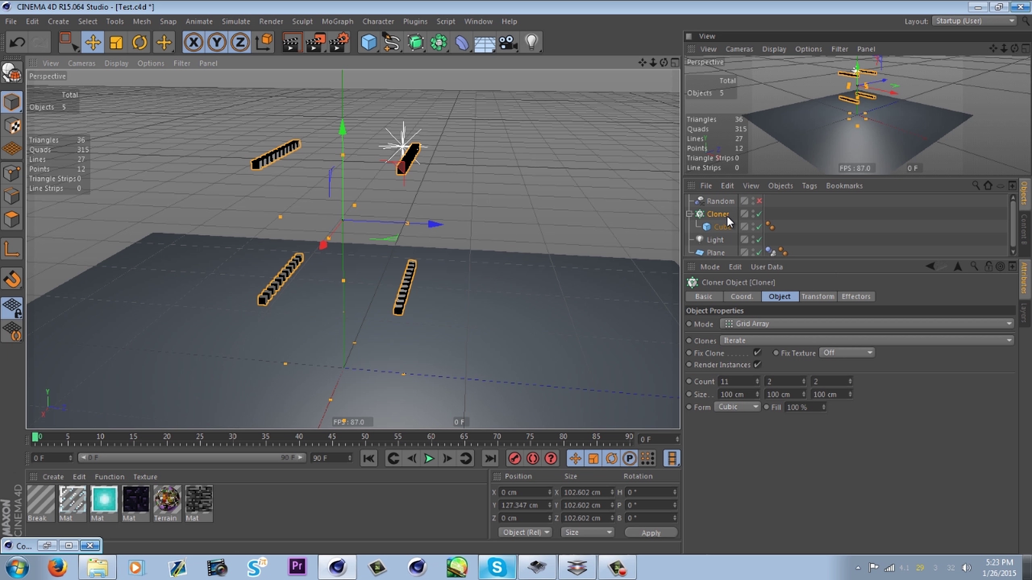
Add a Rigid Body simulation tag to the Cube inside the Cloner
right_click(727, 231)
mouse_move(774, 136)
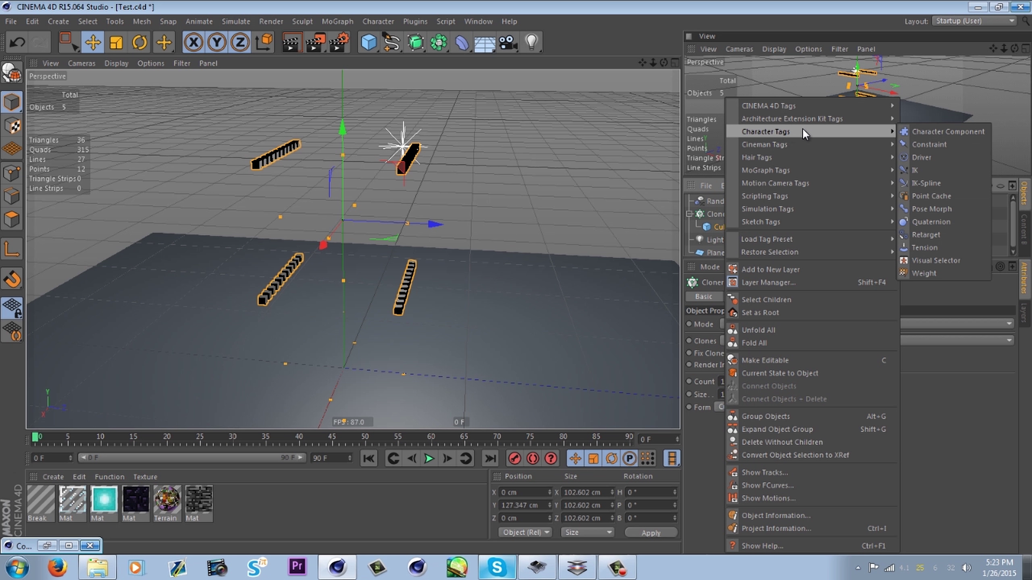
mouse_move(794, 194)
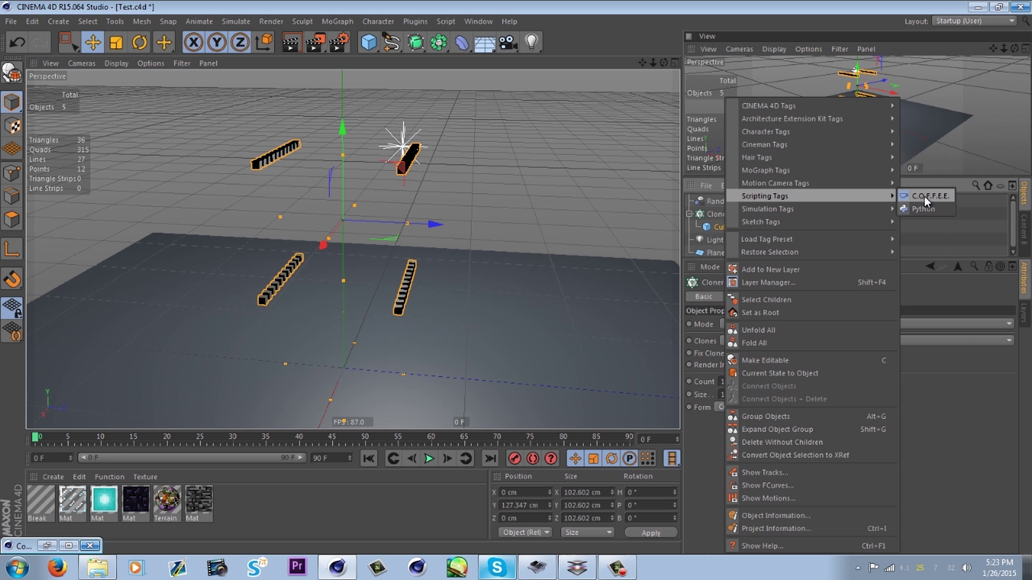
mouse_move(849, 211)
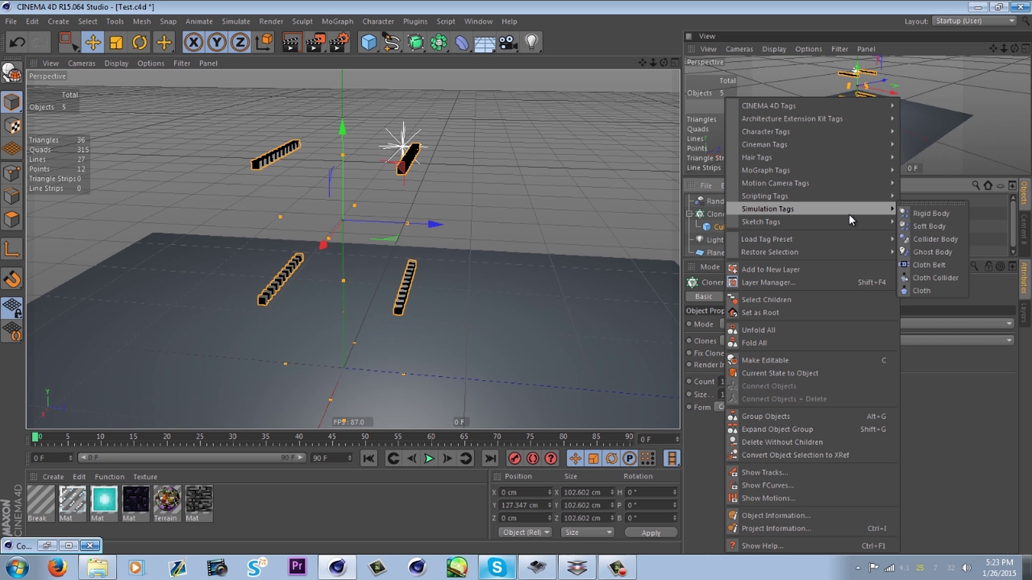
click(928, 212)
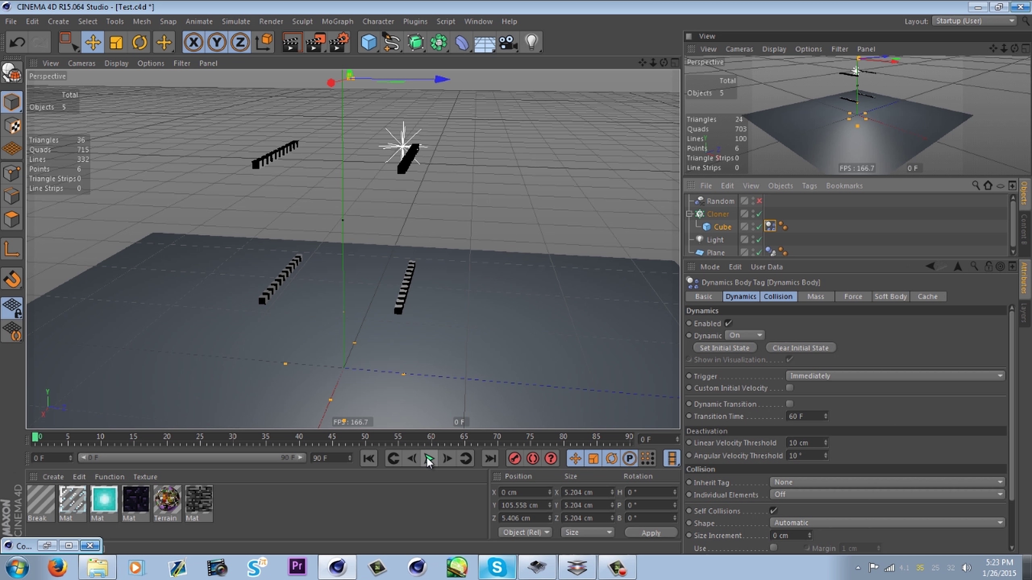
Play the dynamics simulation and examine how the cube clones fall onto the plane
click(429, 459)
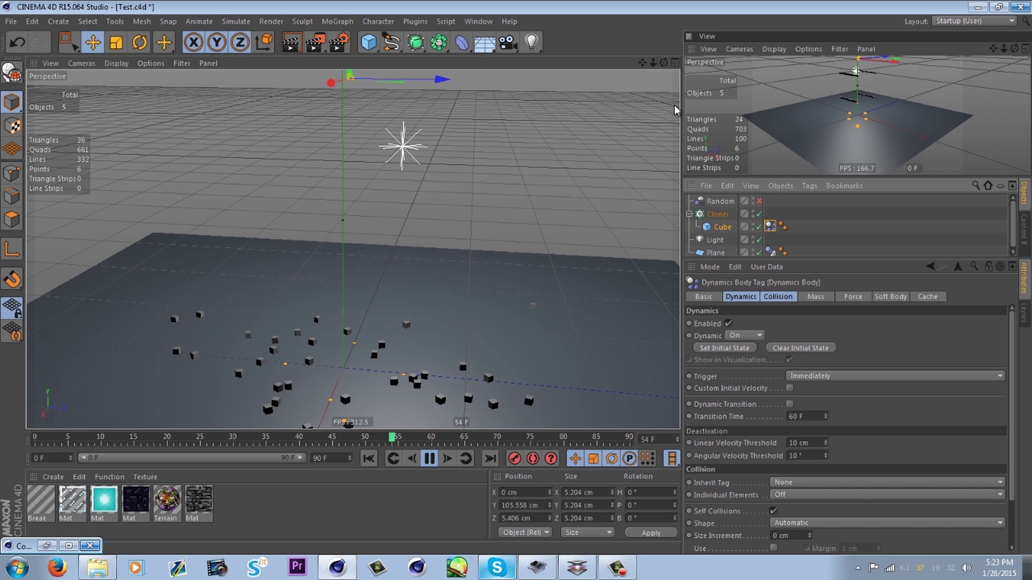
drag(664, 63, 658, 35)
scroll(322, 299, down, 3)
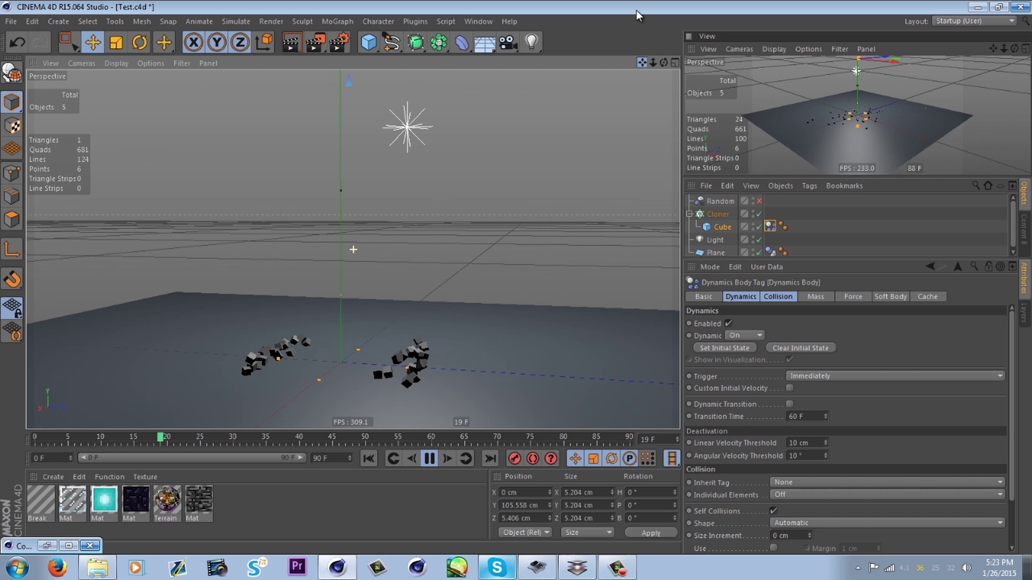
alt+middle_drag(474, 337, 511, 347)
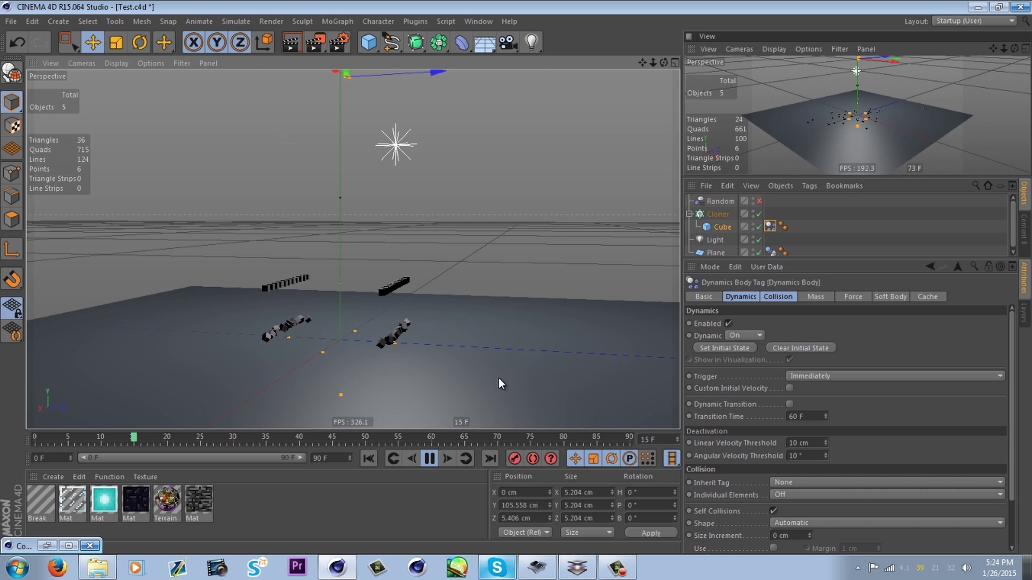
Raise the Cloner's grid count to 14 by 10 by 7 while the simulation plays
click(717, 215)
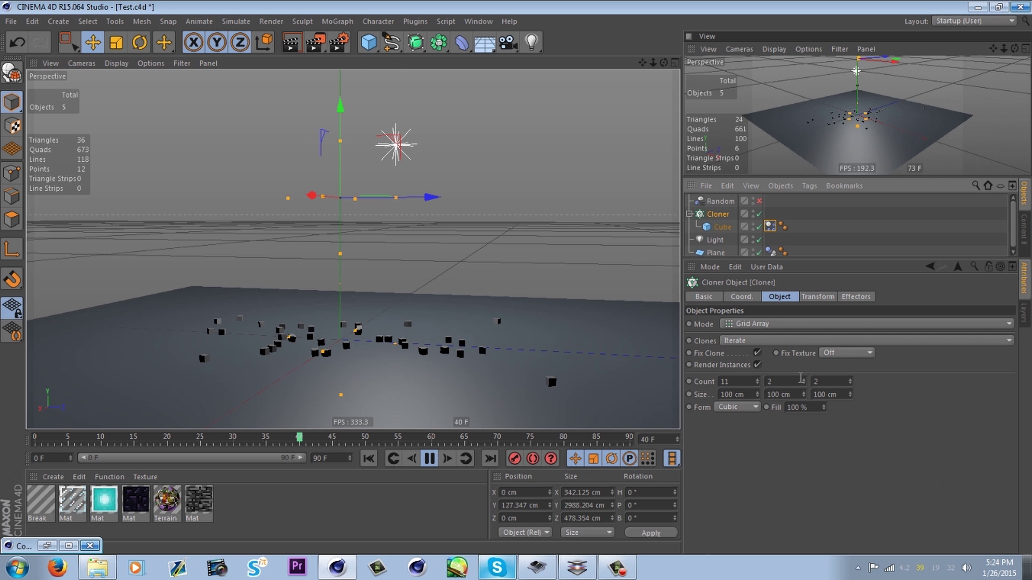
drag(803, 380, 851, 378)
click(850, 379)
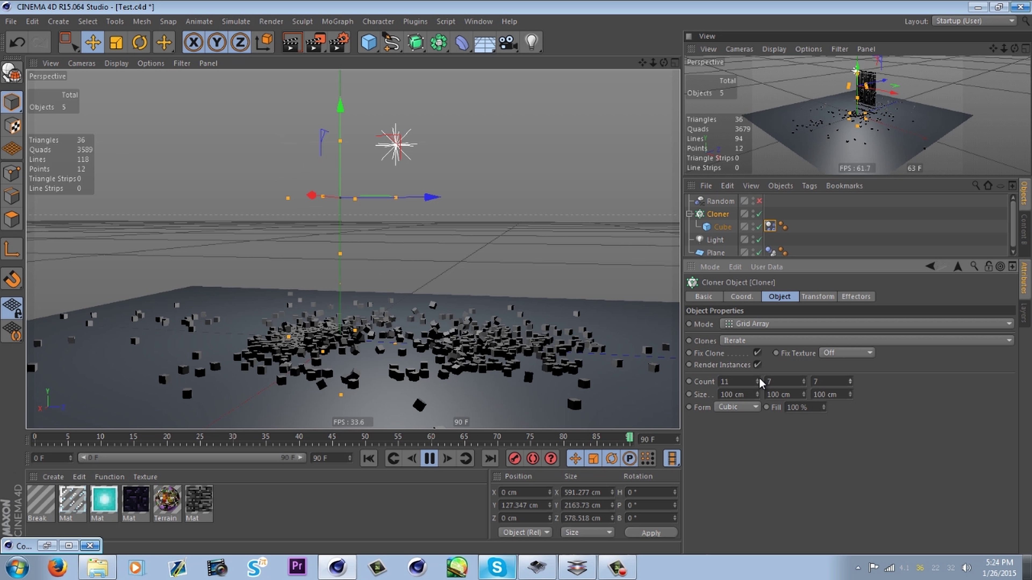
drag(758, 381, 804, 378)
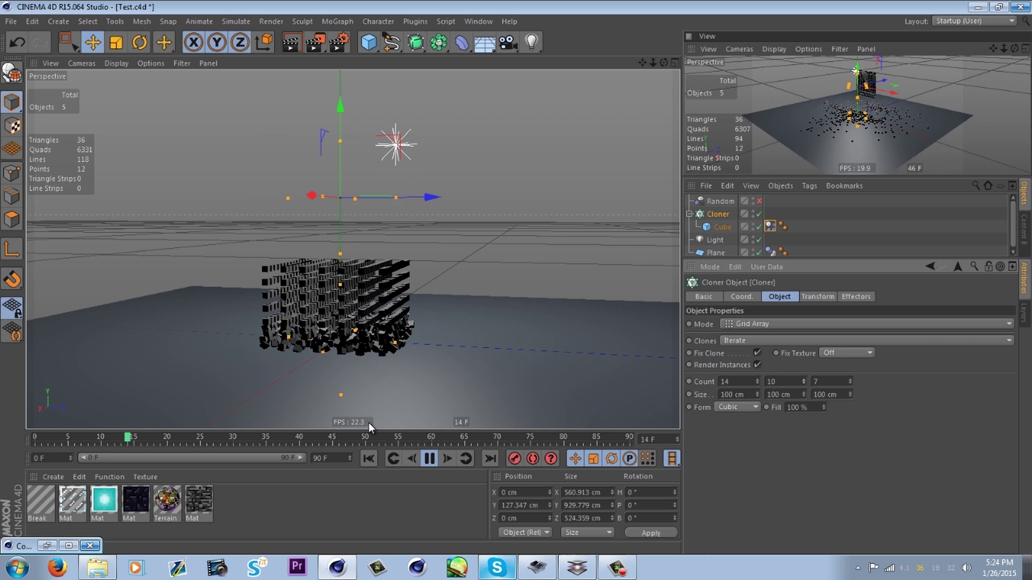
Compare playback with the Cloner's Render Instances option off and on, and stop the simulation at frame 50
click(756, 364)
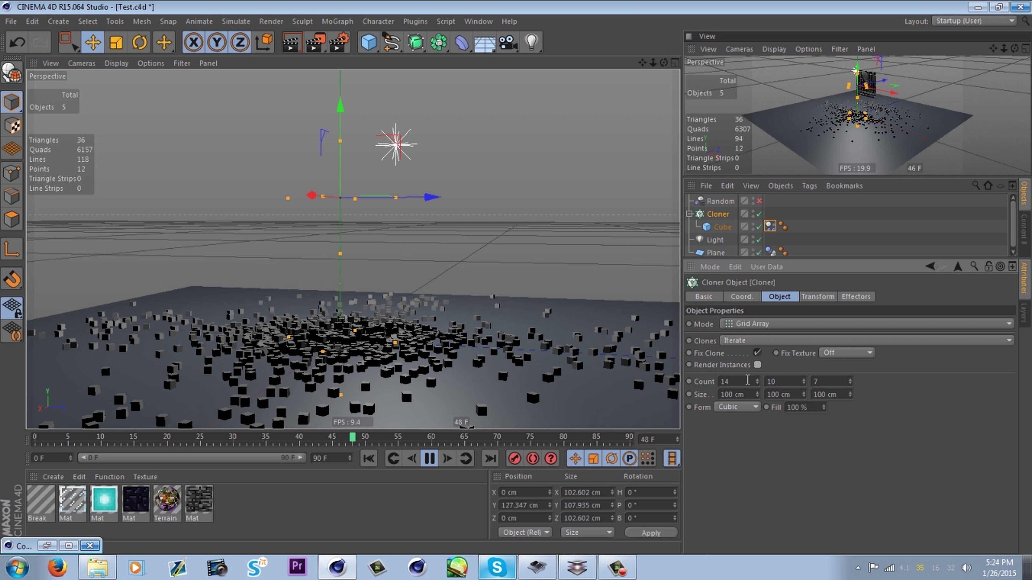
click(757, 365)
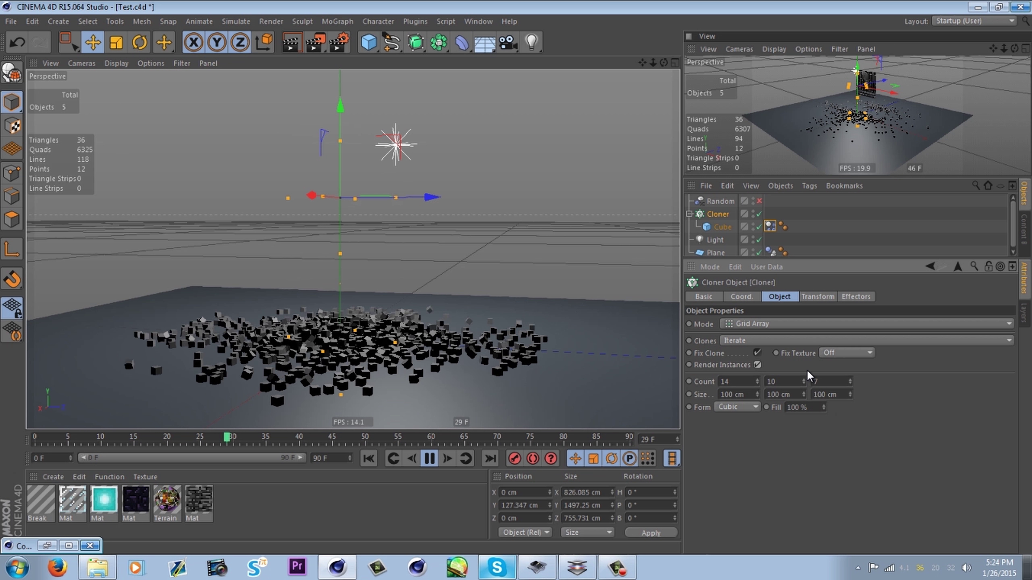
key(F8)
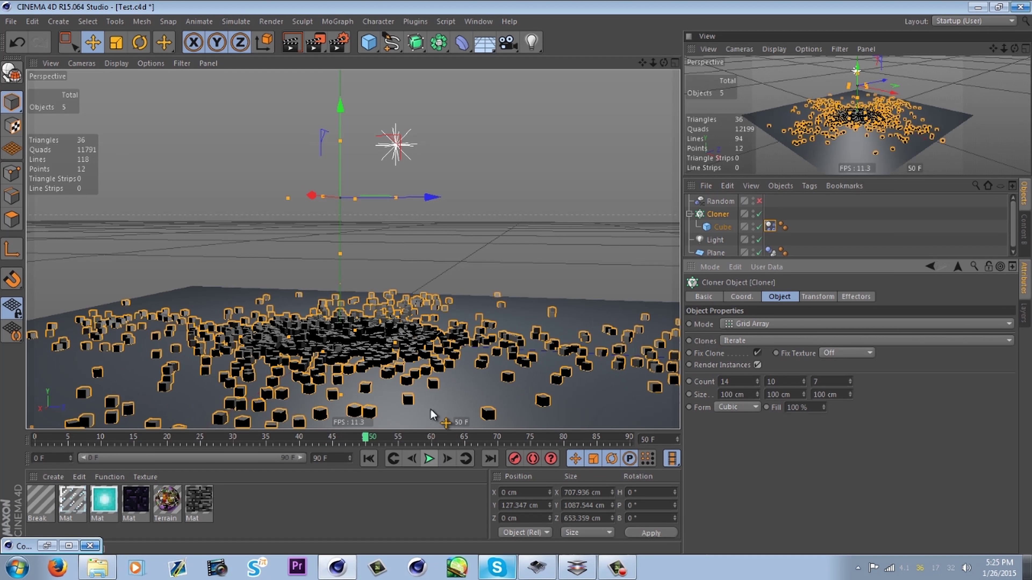
Render the perspective view and look up the help entry for the Cloner's Render Instances option
click(293, 43)
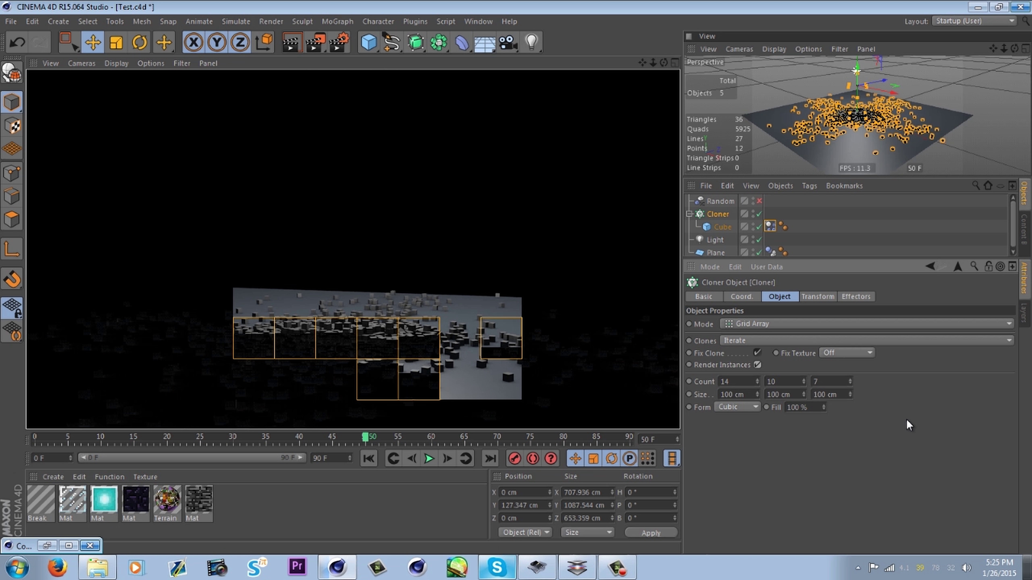
right_click(705, 370)
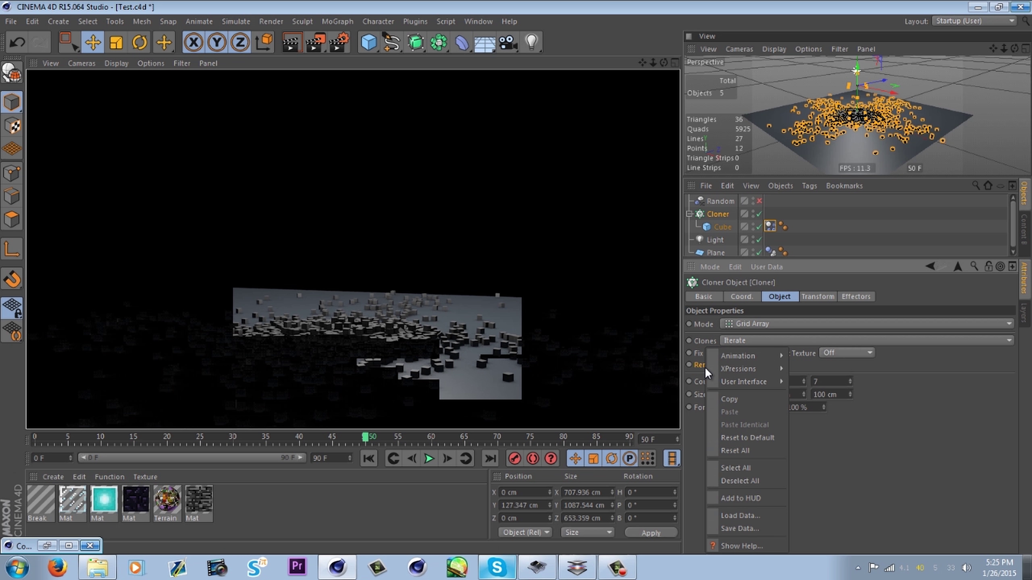
click(741, 545)
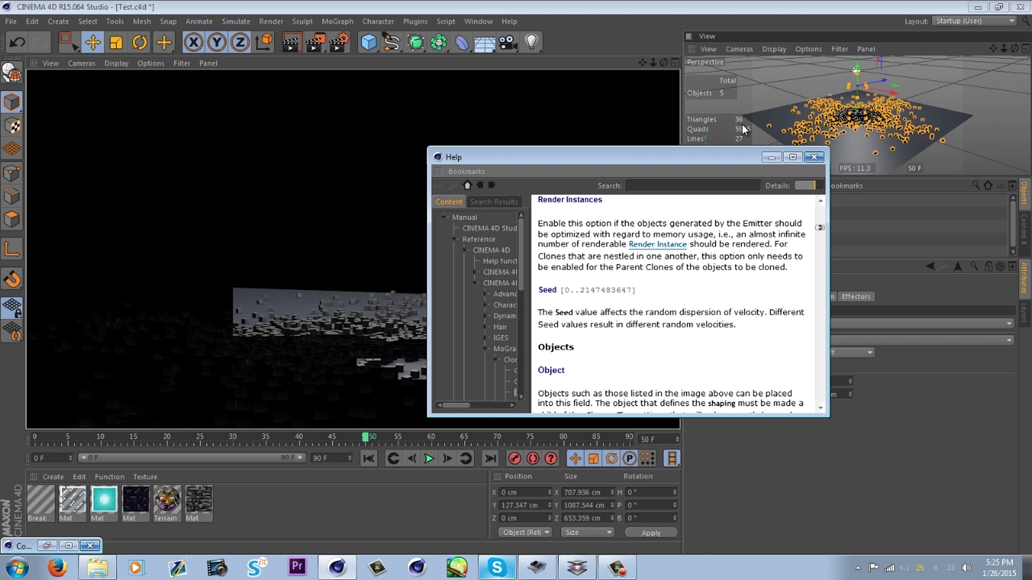
click(771, 159)
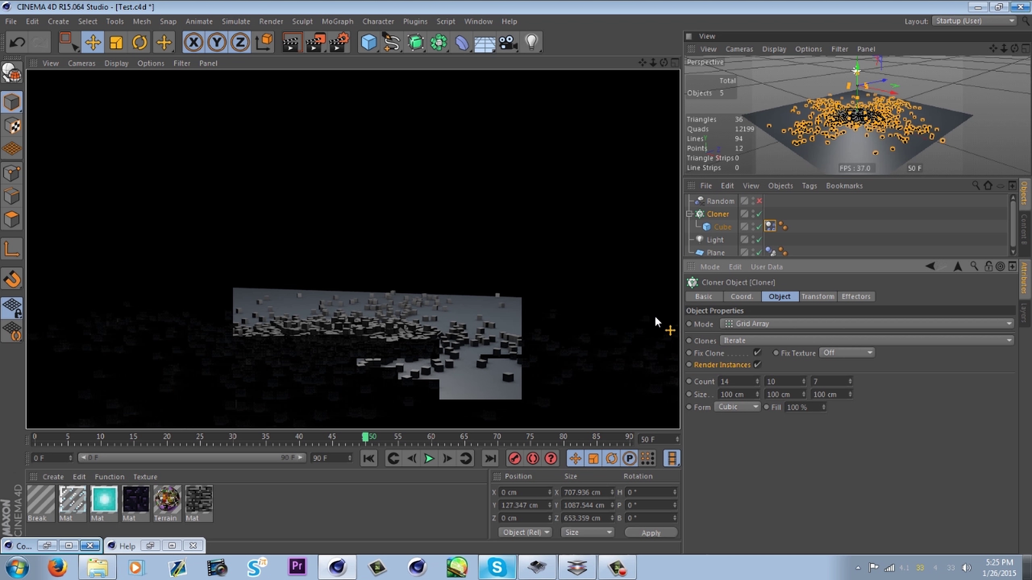
Reselect the Cloner, replay the falling cube simulation and stop playback
click(837, 235)
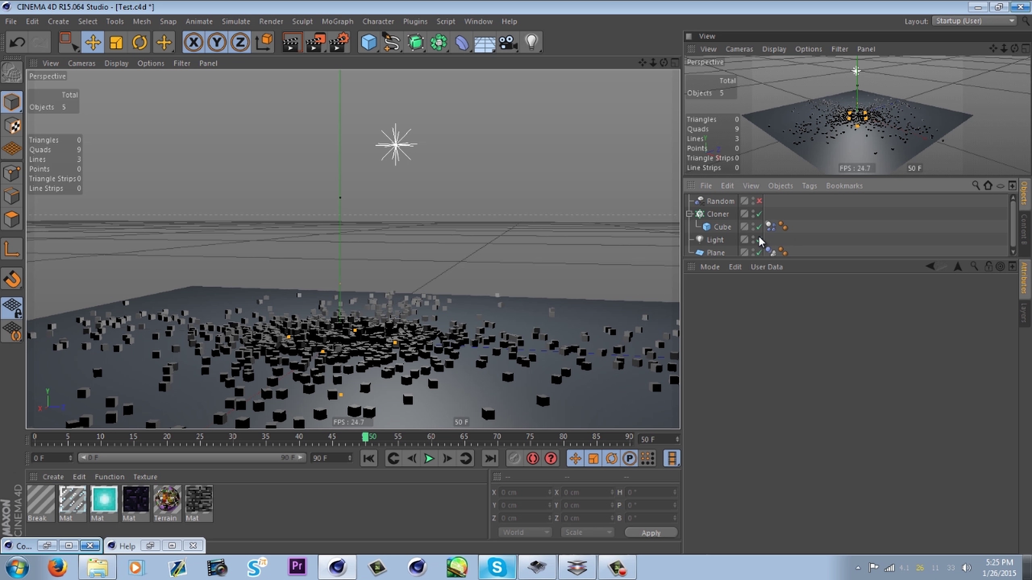
click(715, 216)
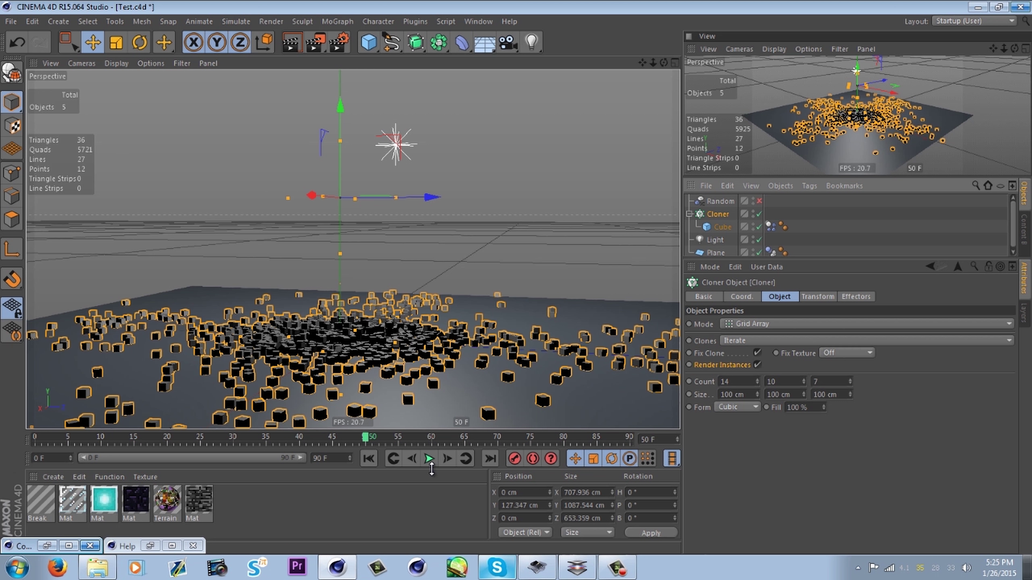
click(429, 459)
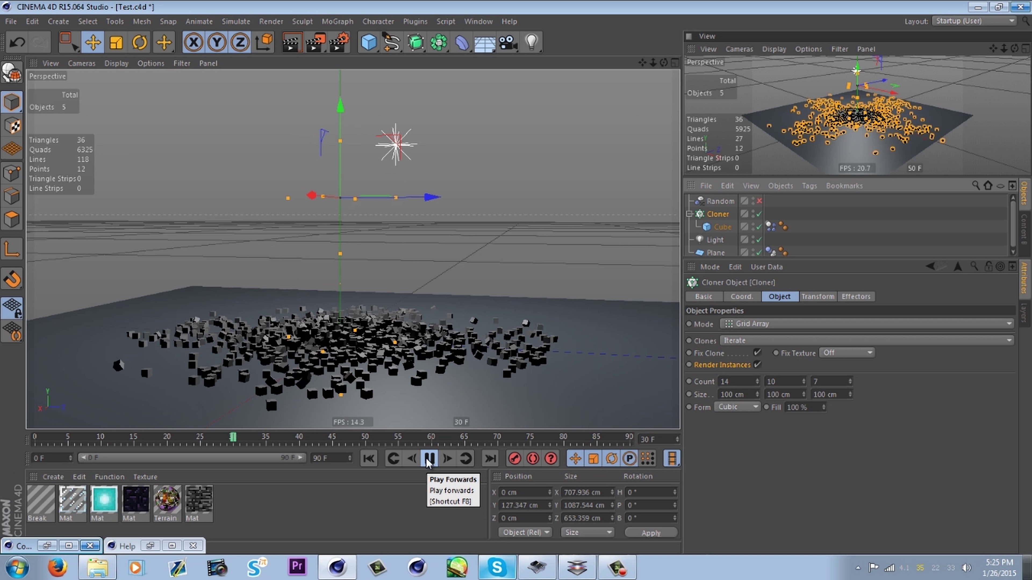
click(429, 460)
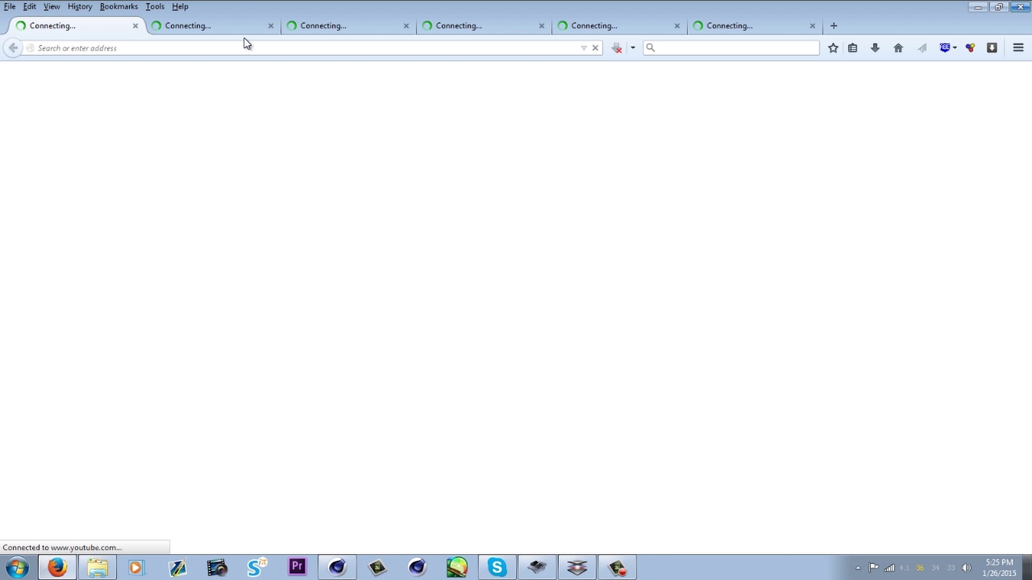
click(215, 31)
click(316, 32)
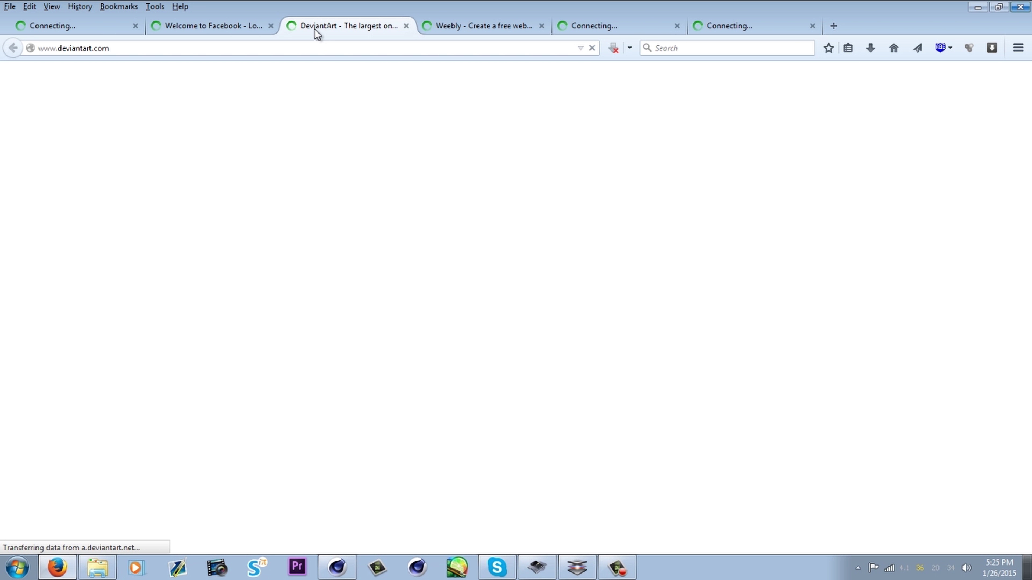
click(484, 29)
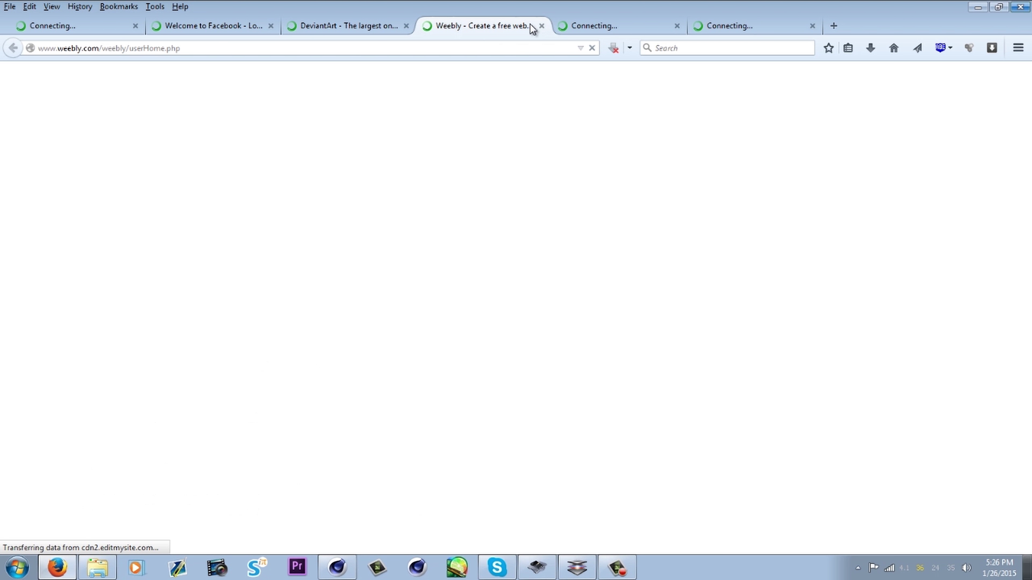
click(794, 31)
Search YouTube for "creeper attack taganimationz" and open the video "Creeper Attack (Minecraft Animation) [Mocap] | INCOMPLETE"
click(72, 26)
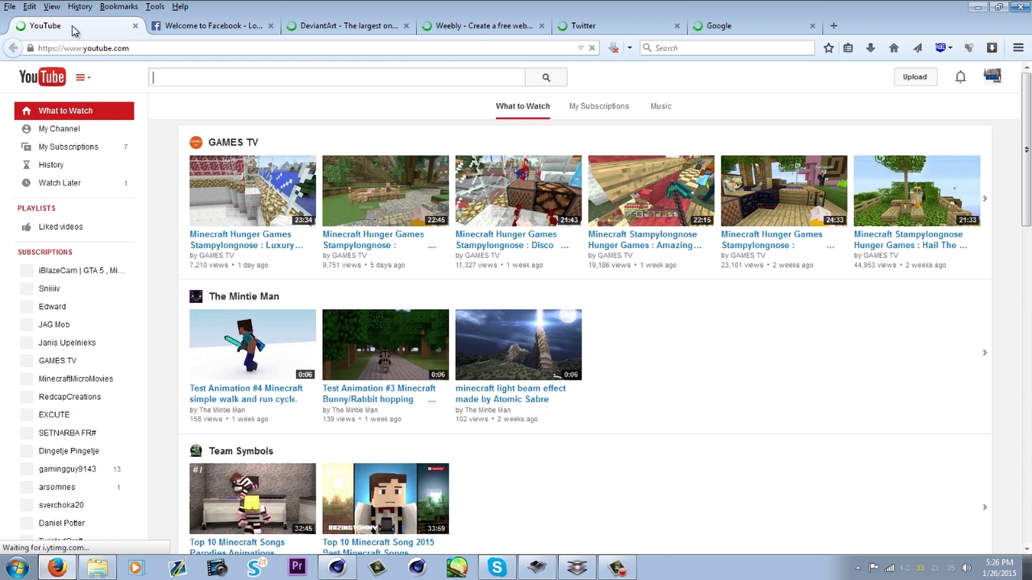
click(243, 80)
text(c)
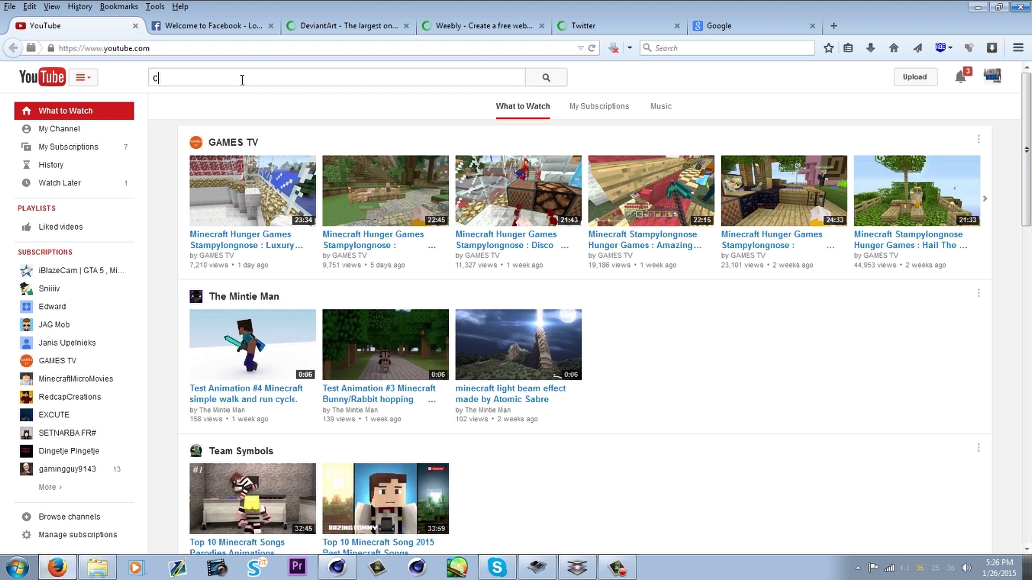
text(reeper attac)
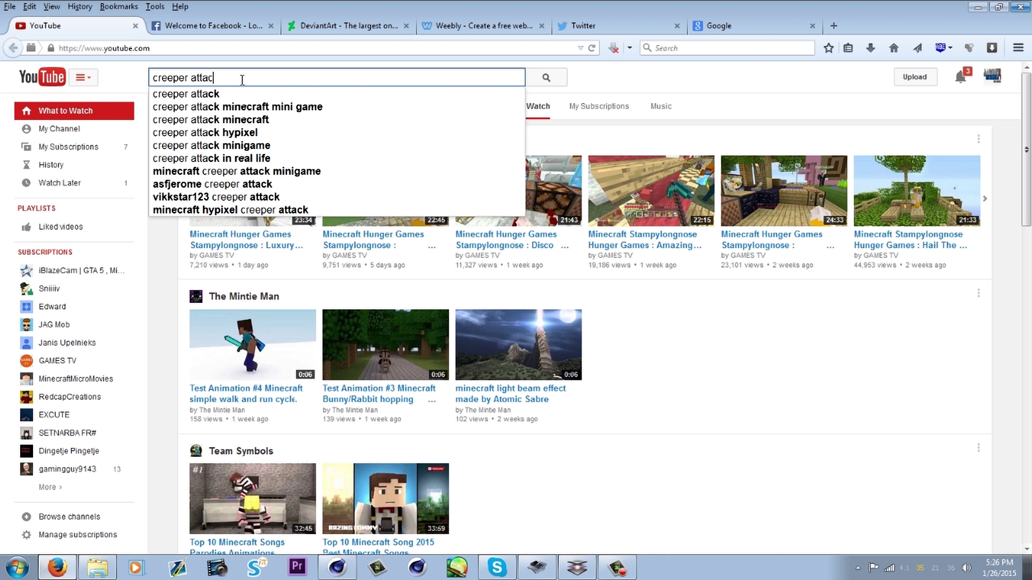
text(k taganim)
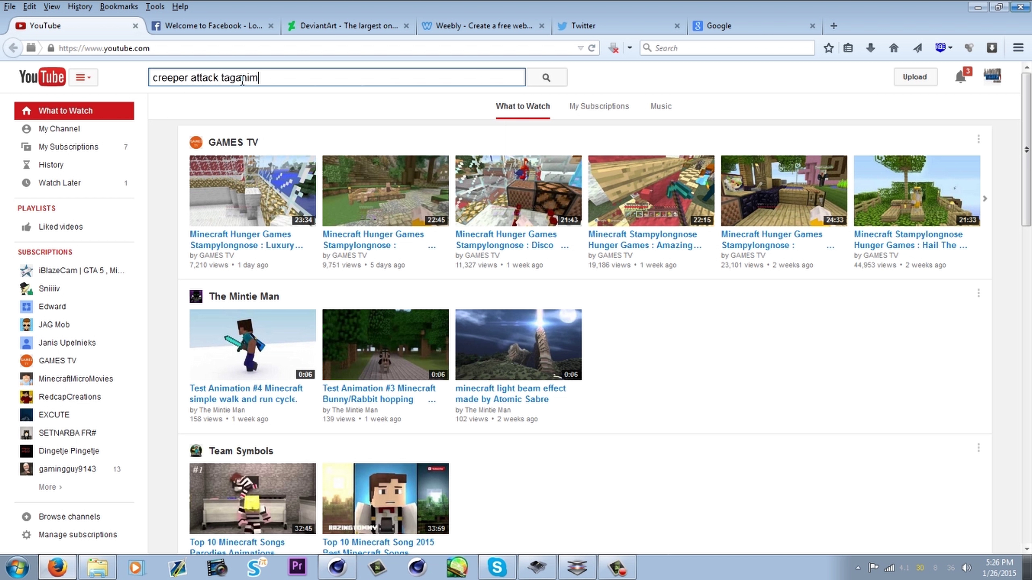
text(ationz)
key(Return)
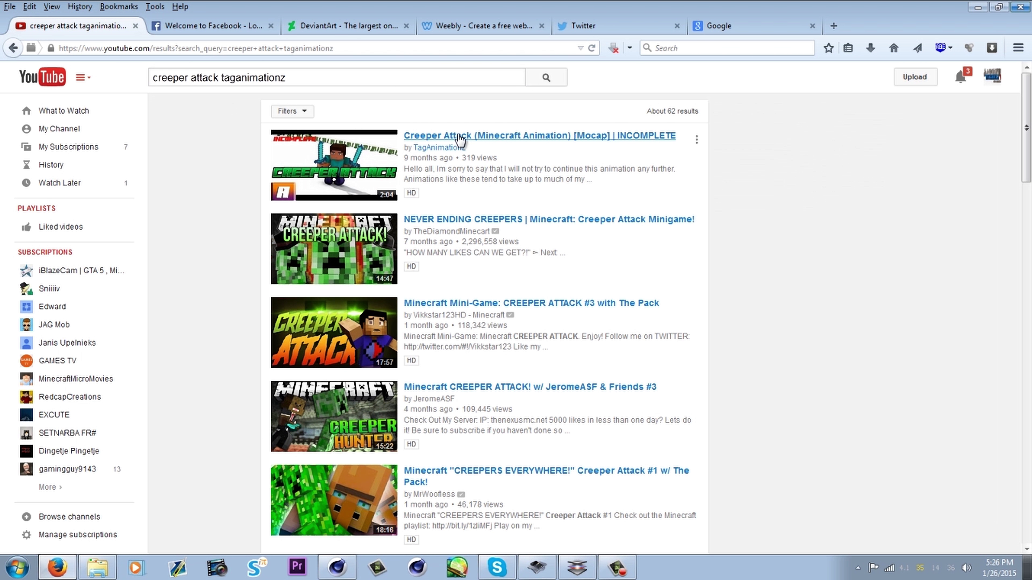
click(459, 138)
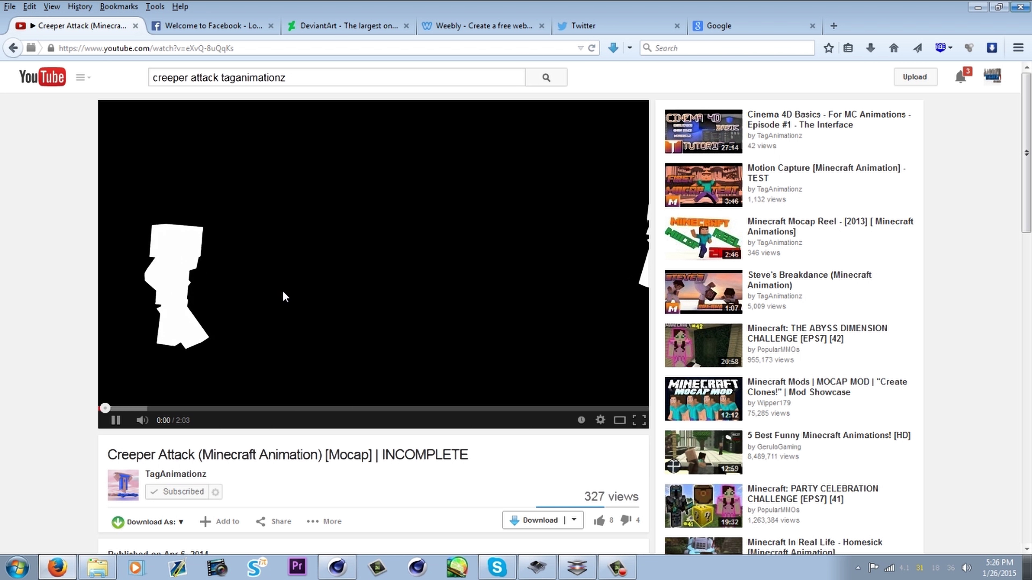
Pause the video briefly to lower its volume, resume it and skip ahead through the opening text sequence
key(space)
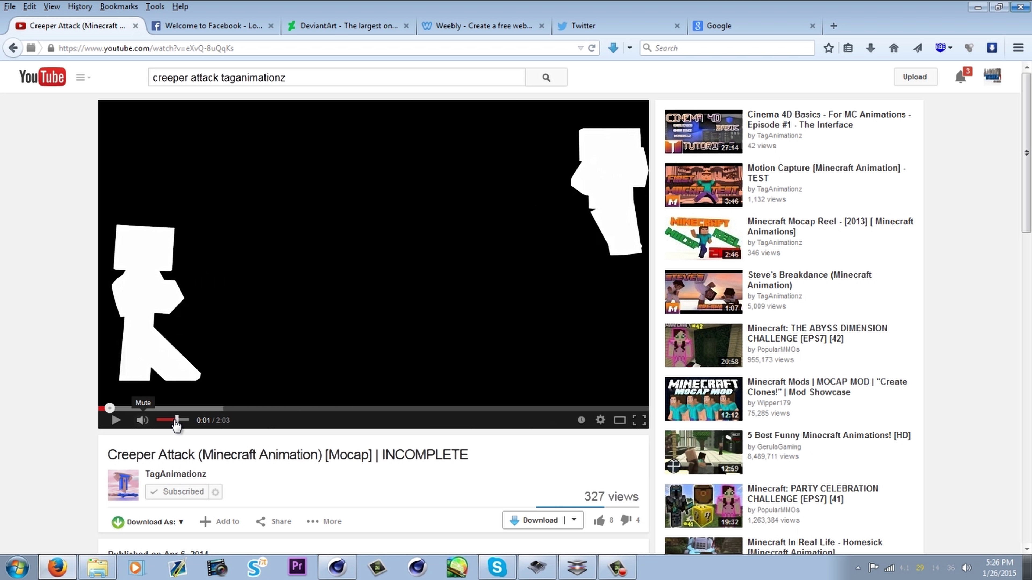
click(184, 350)
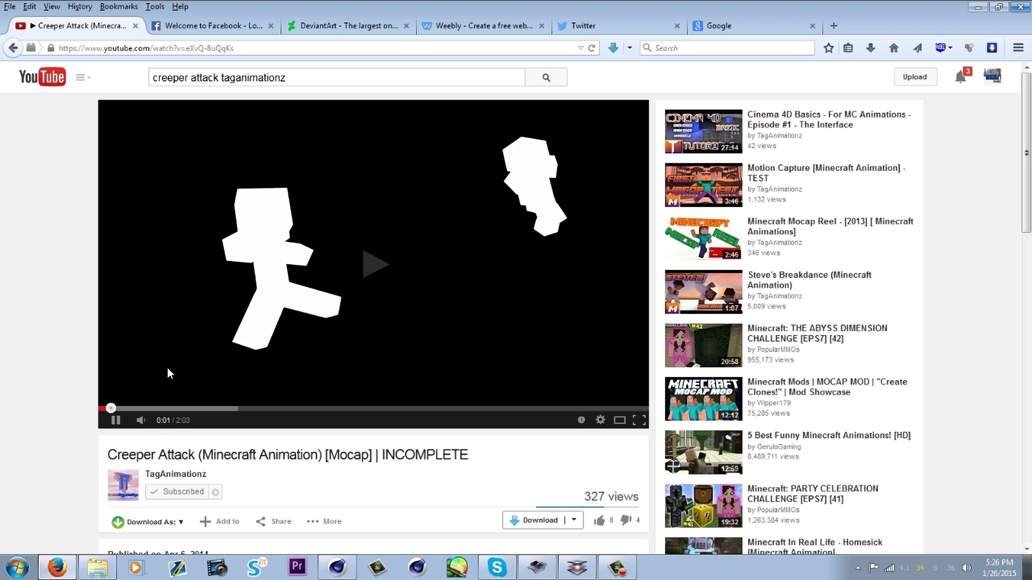
click(160, 407)
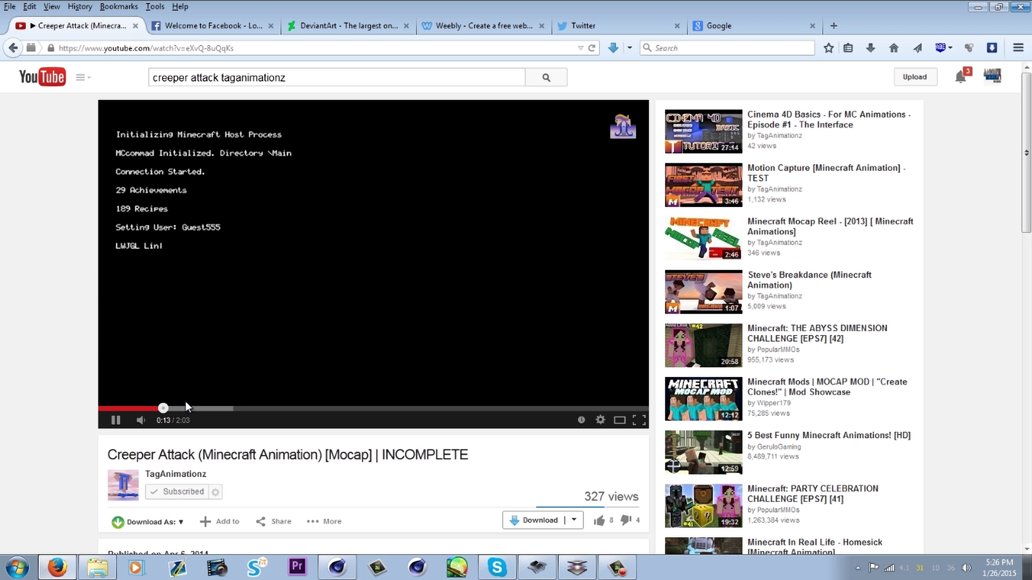
click(190, 407)
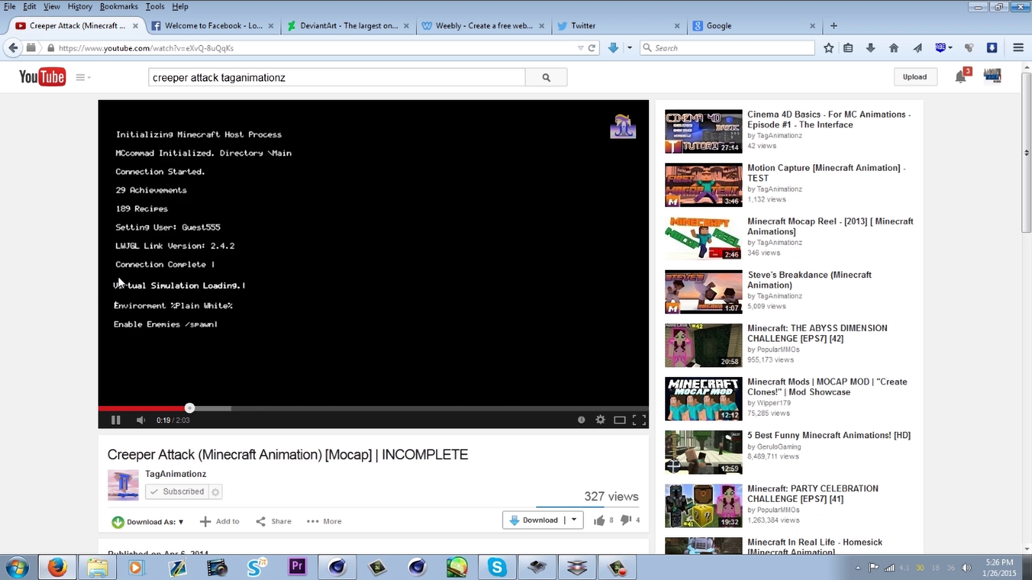
click(214, 408)
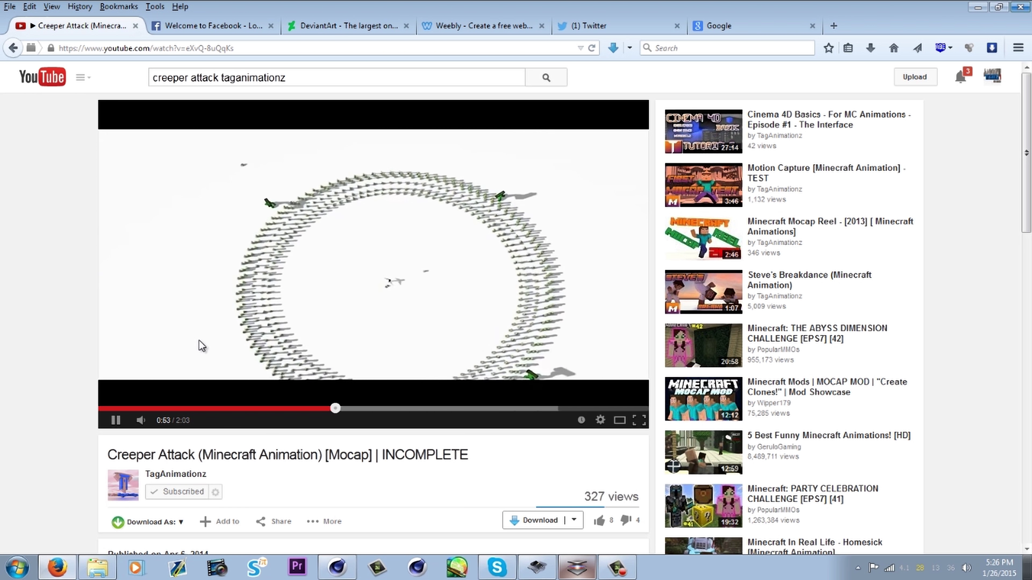
Examine the cloned creepers in the animation by pausing and resuming playback, and leave the video paused at 1:05
click(260, 285)
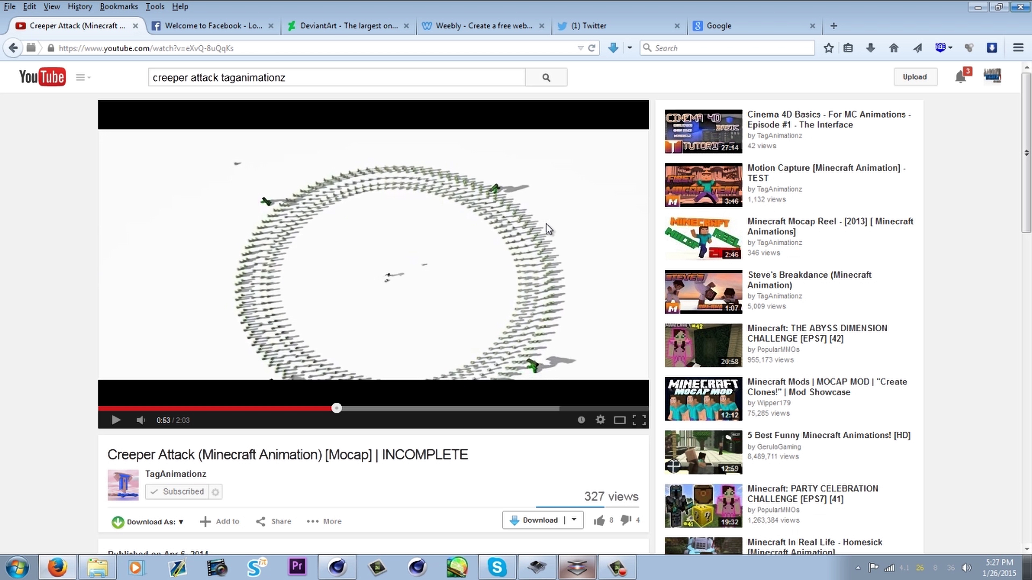
click(116, 420)
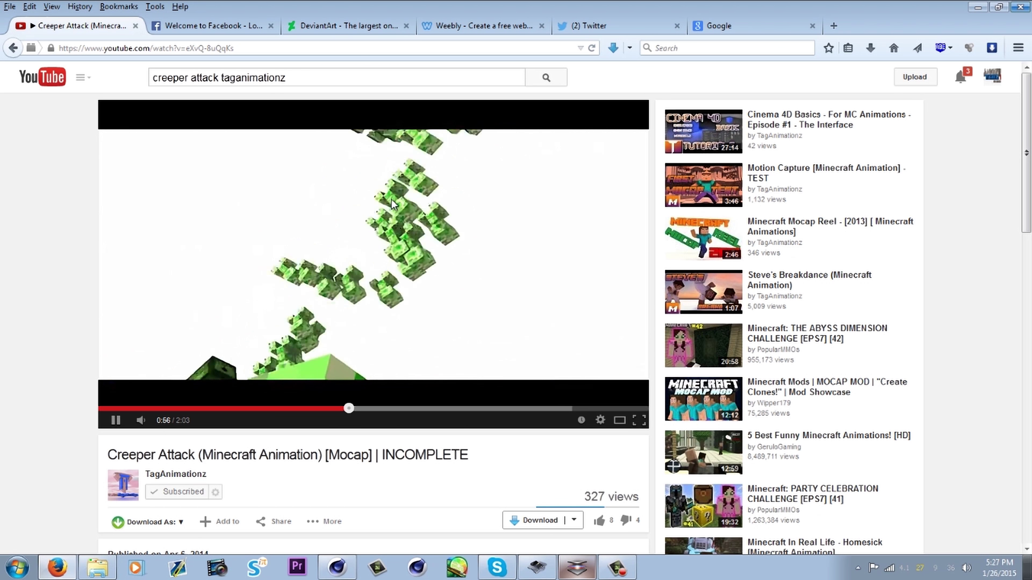
click(170, 180)
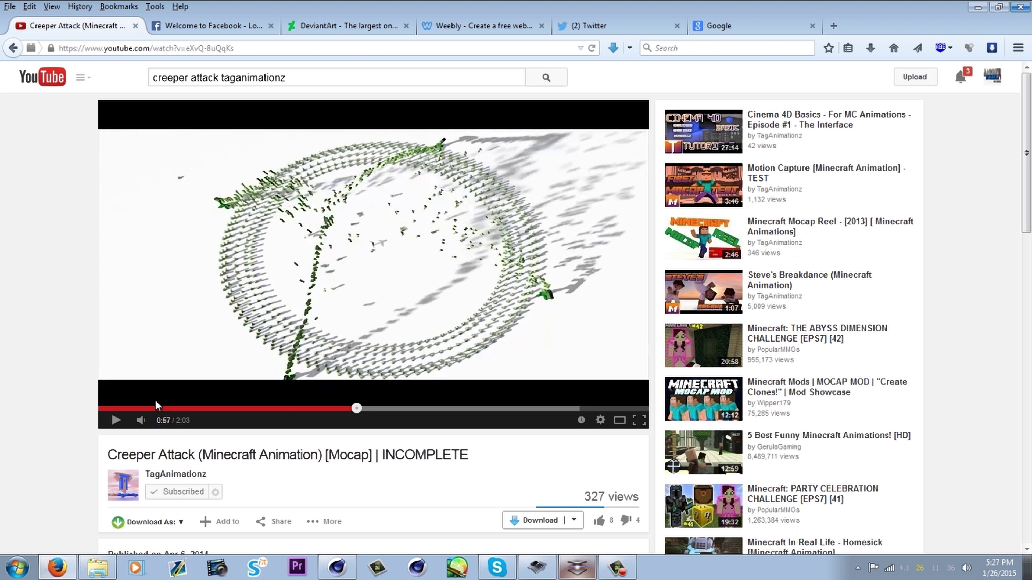
click(116, 421)
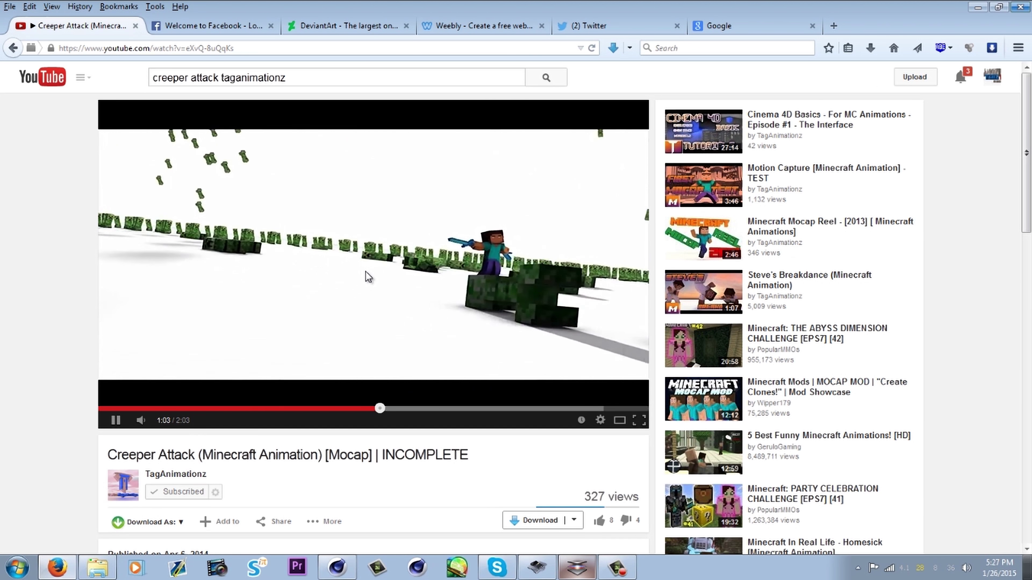
click(370, 247)
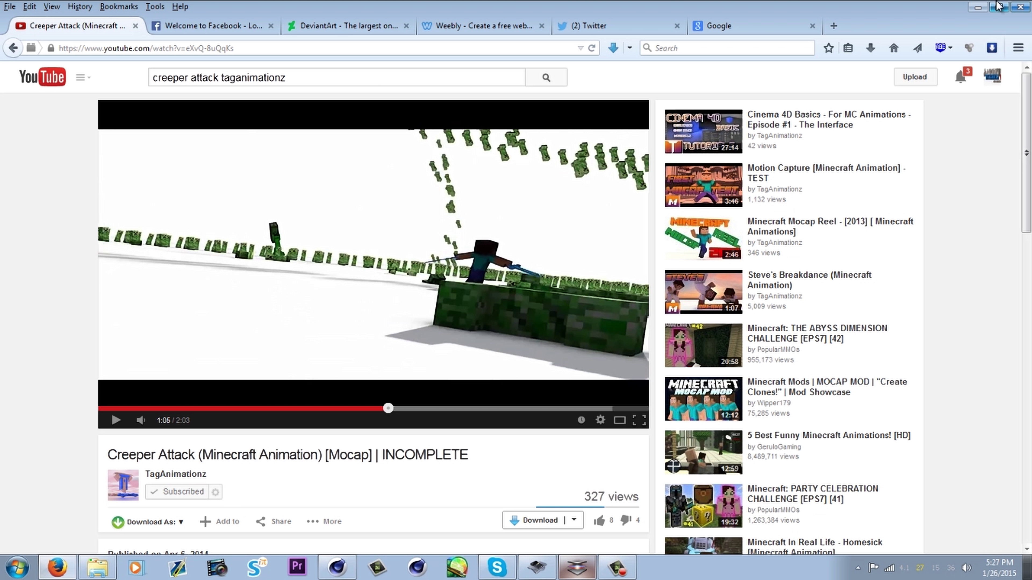
Switch back to CINEMA 4D, read the help entry for the Cloner's Render Instances option and close the help window
click(977, 7)
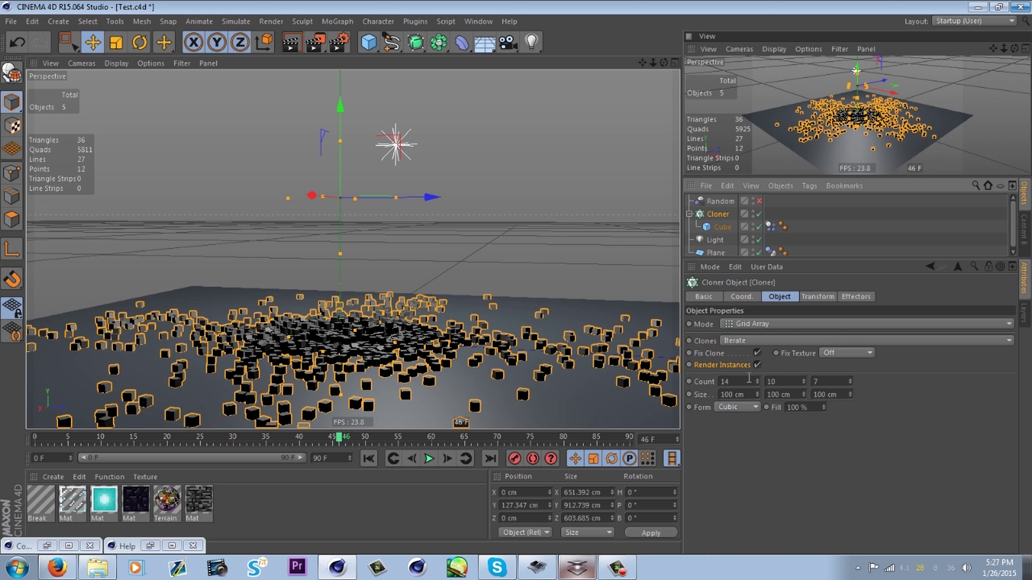
right_click(740, 373)
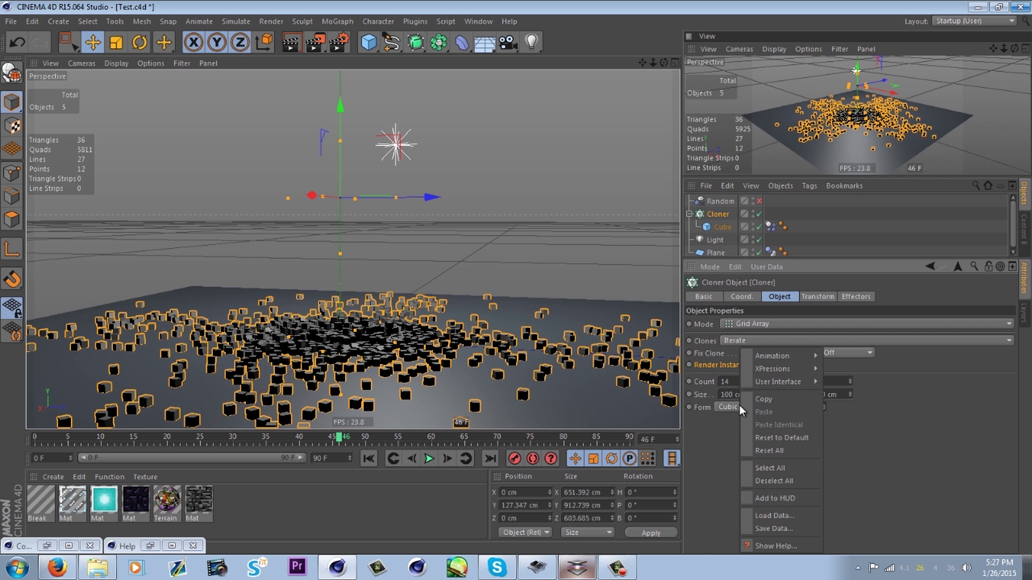
click(760, 546)
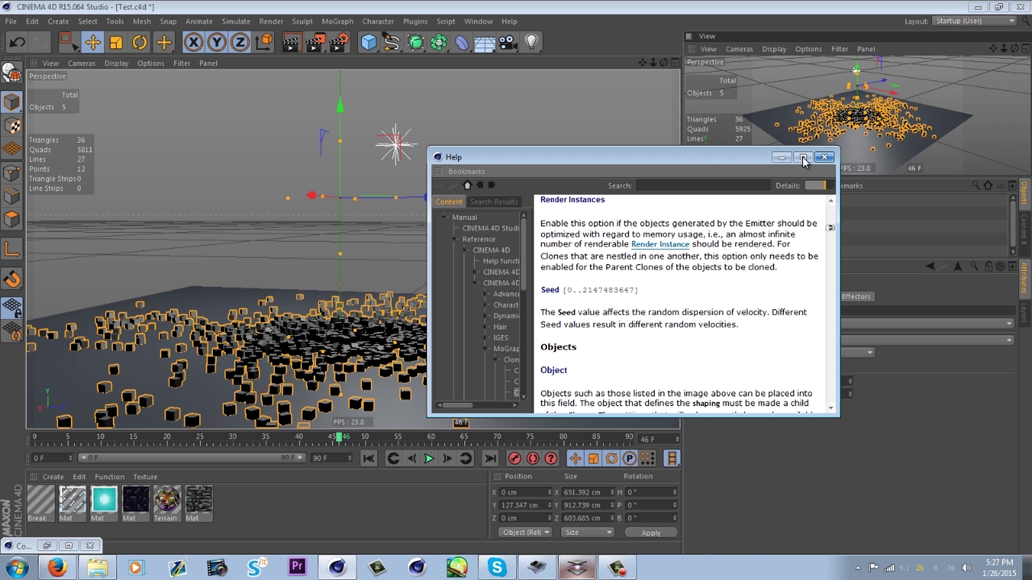
click(824, 157)
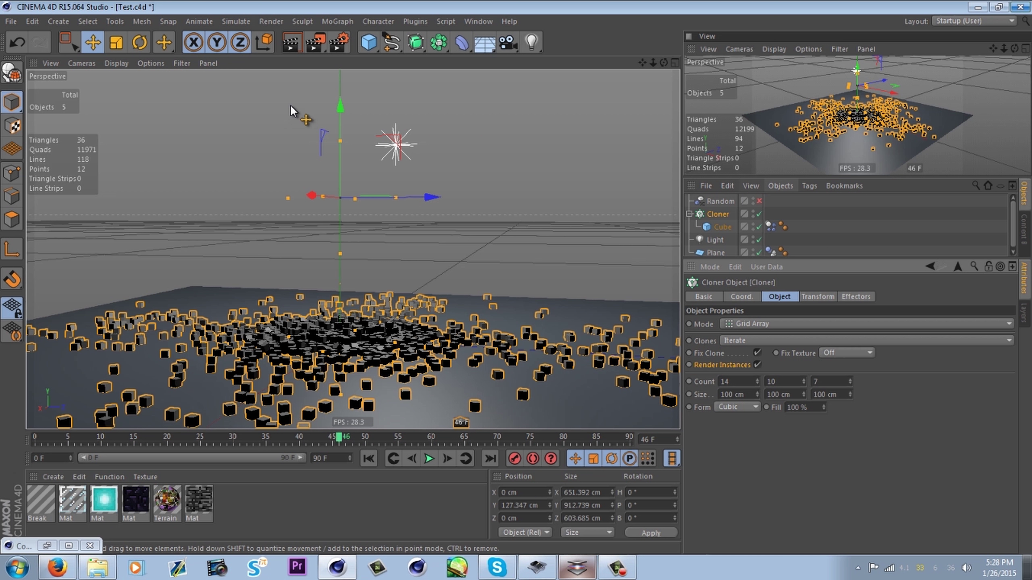
Try to render the perspective view in the viewport and move the application error dialog around the screen
click(291, 42)
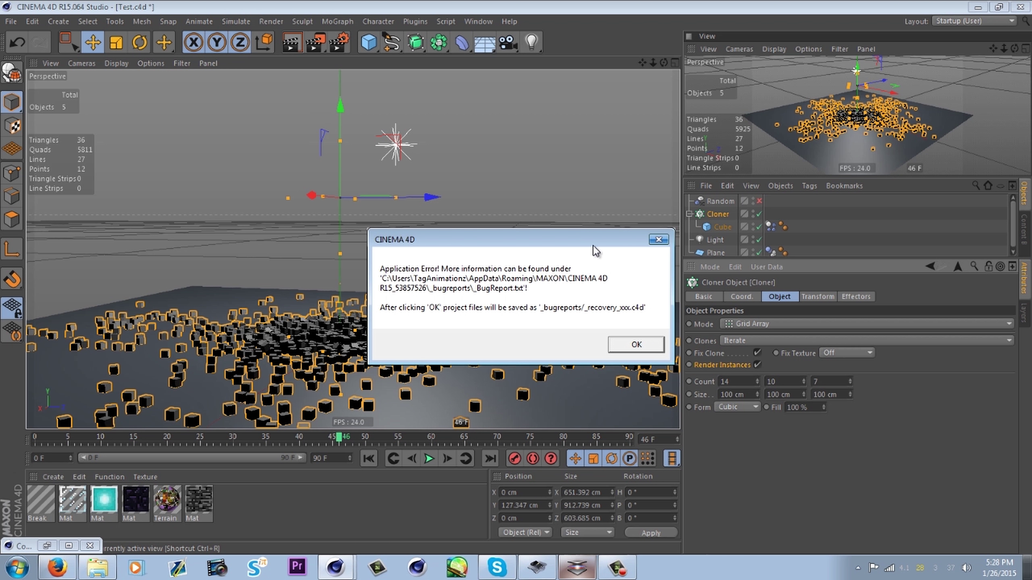
drag(597, 254, 934, 433)
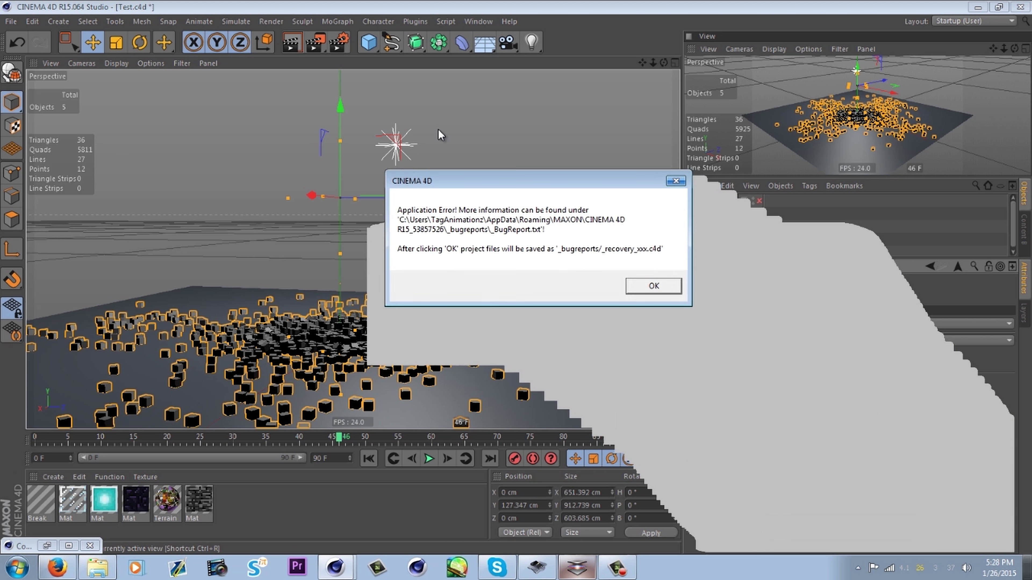